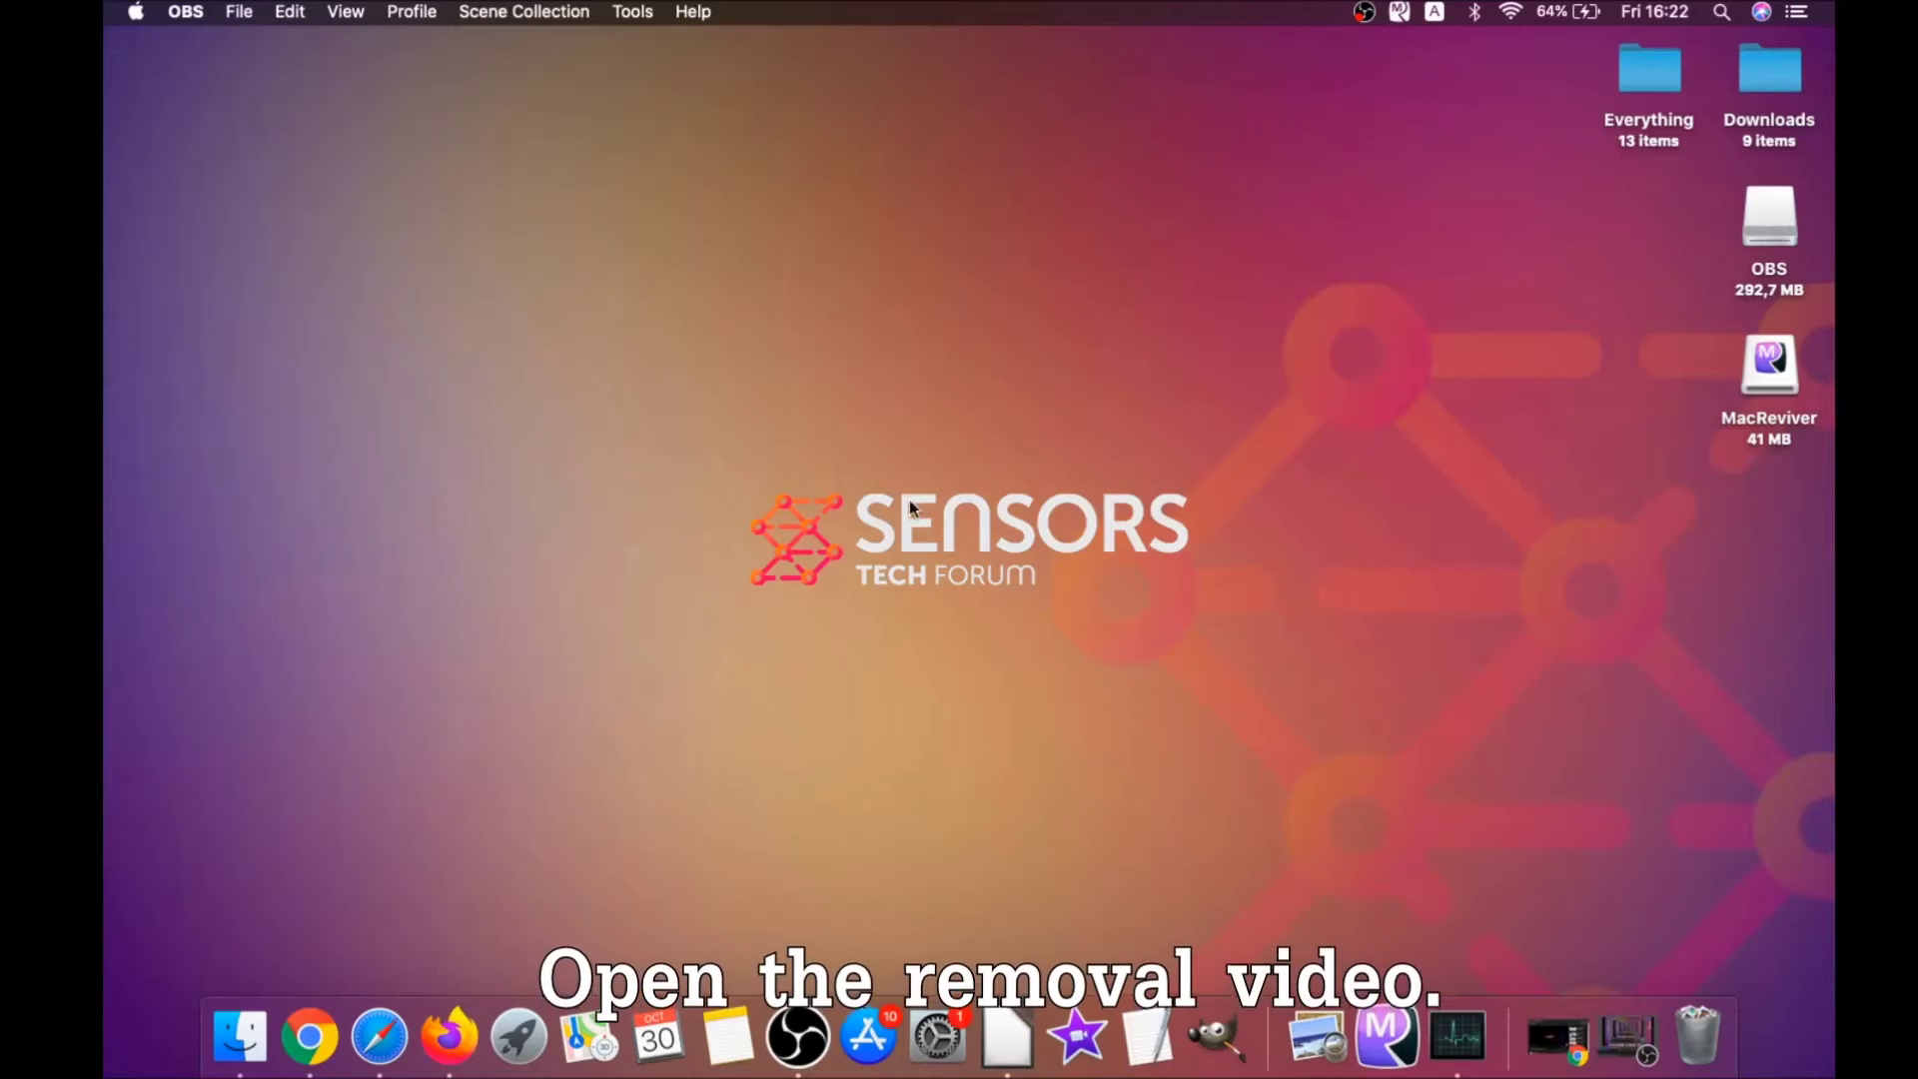
Download the SpyHunter for Mac installer from the removal guide and open its .dmg
{"action": "left_click", "coordinate": [322, 1031]}
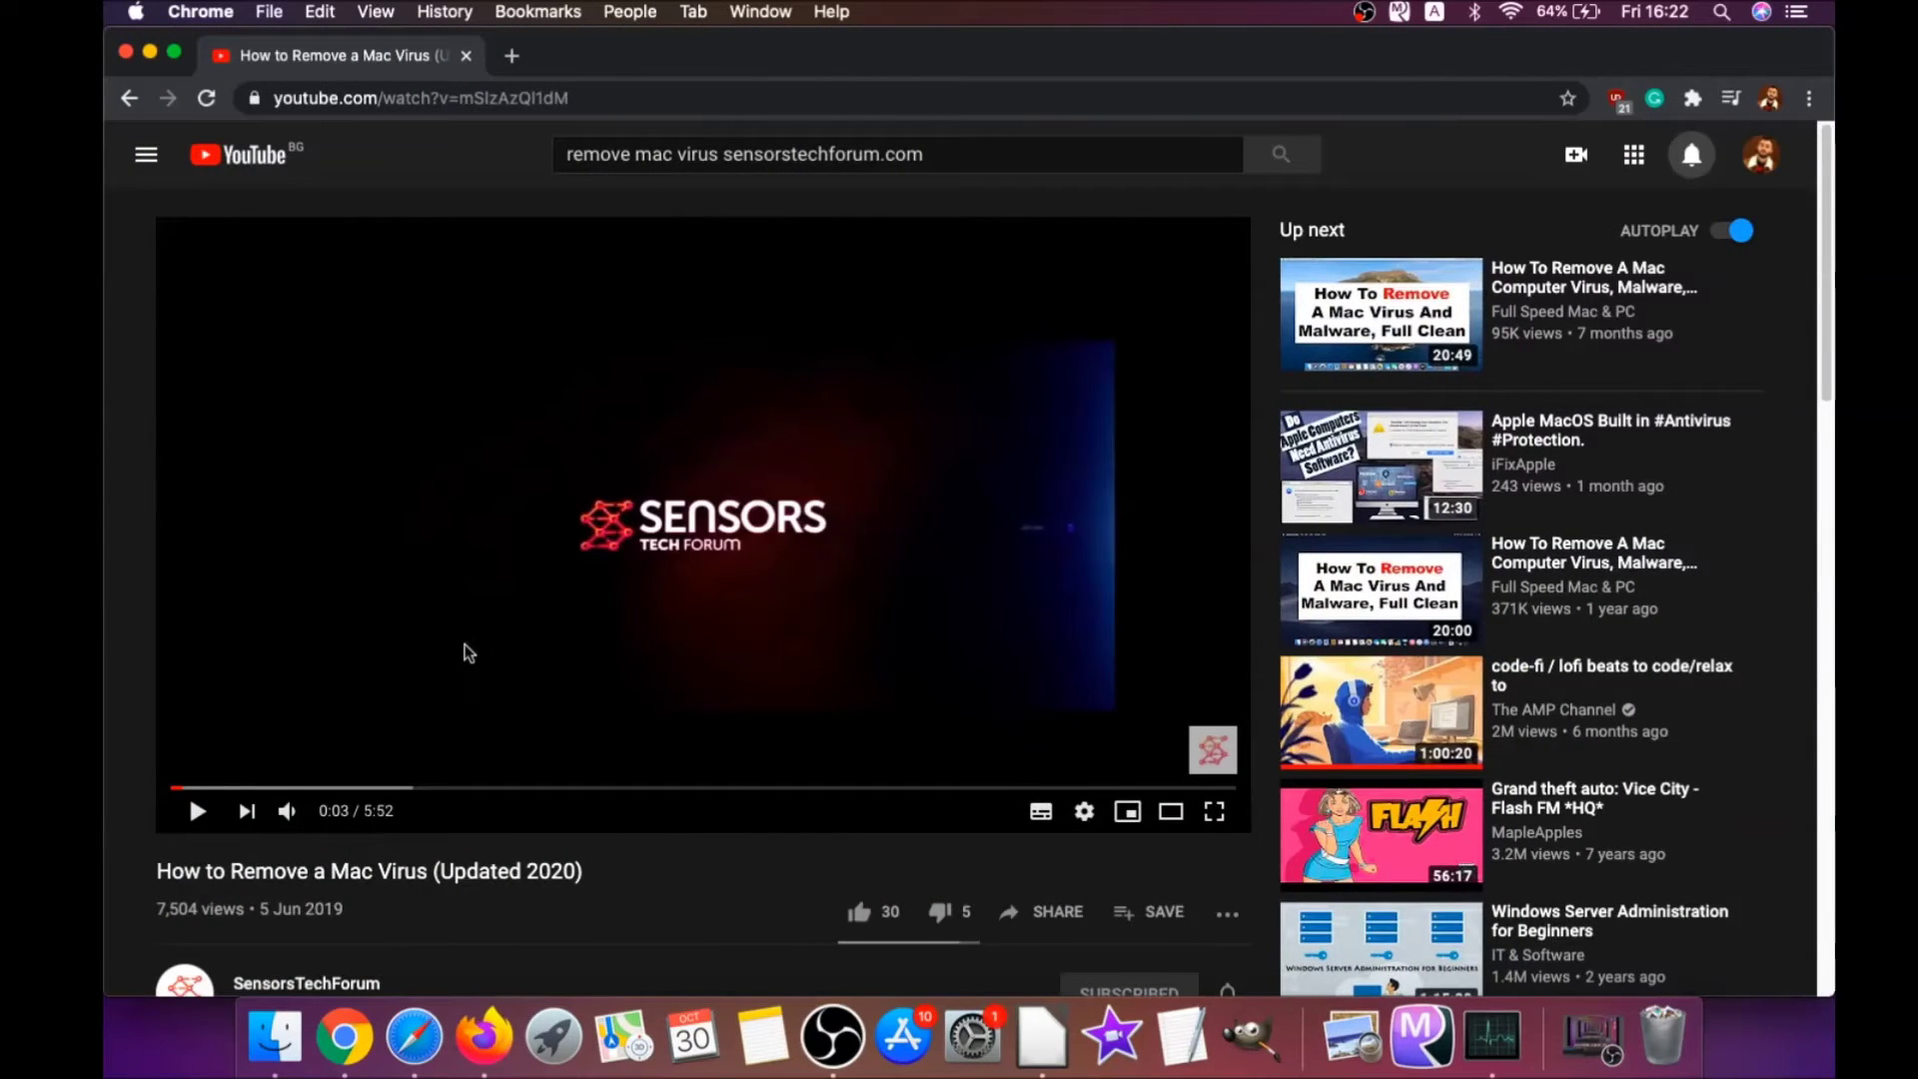
{"action": "scroll", "coordinate": [459, 674], "scroll_direction": "down", "scroll_amount": 5}
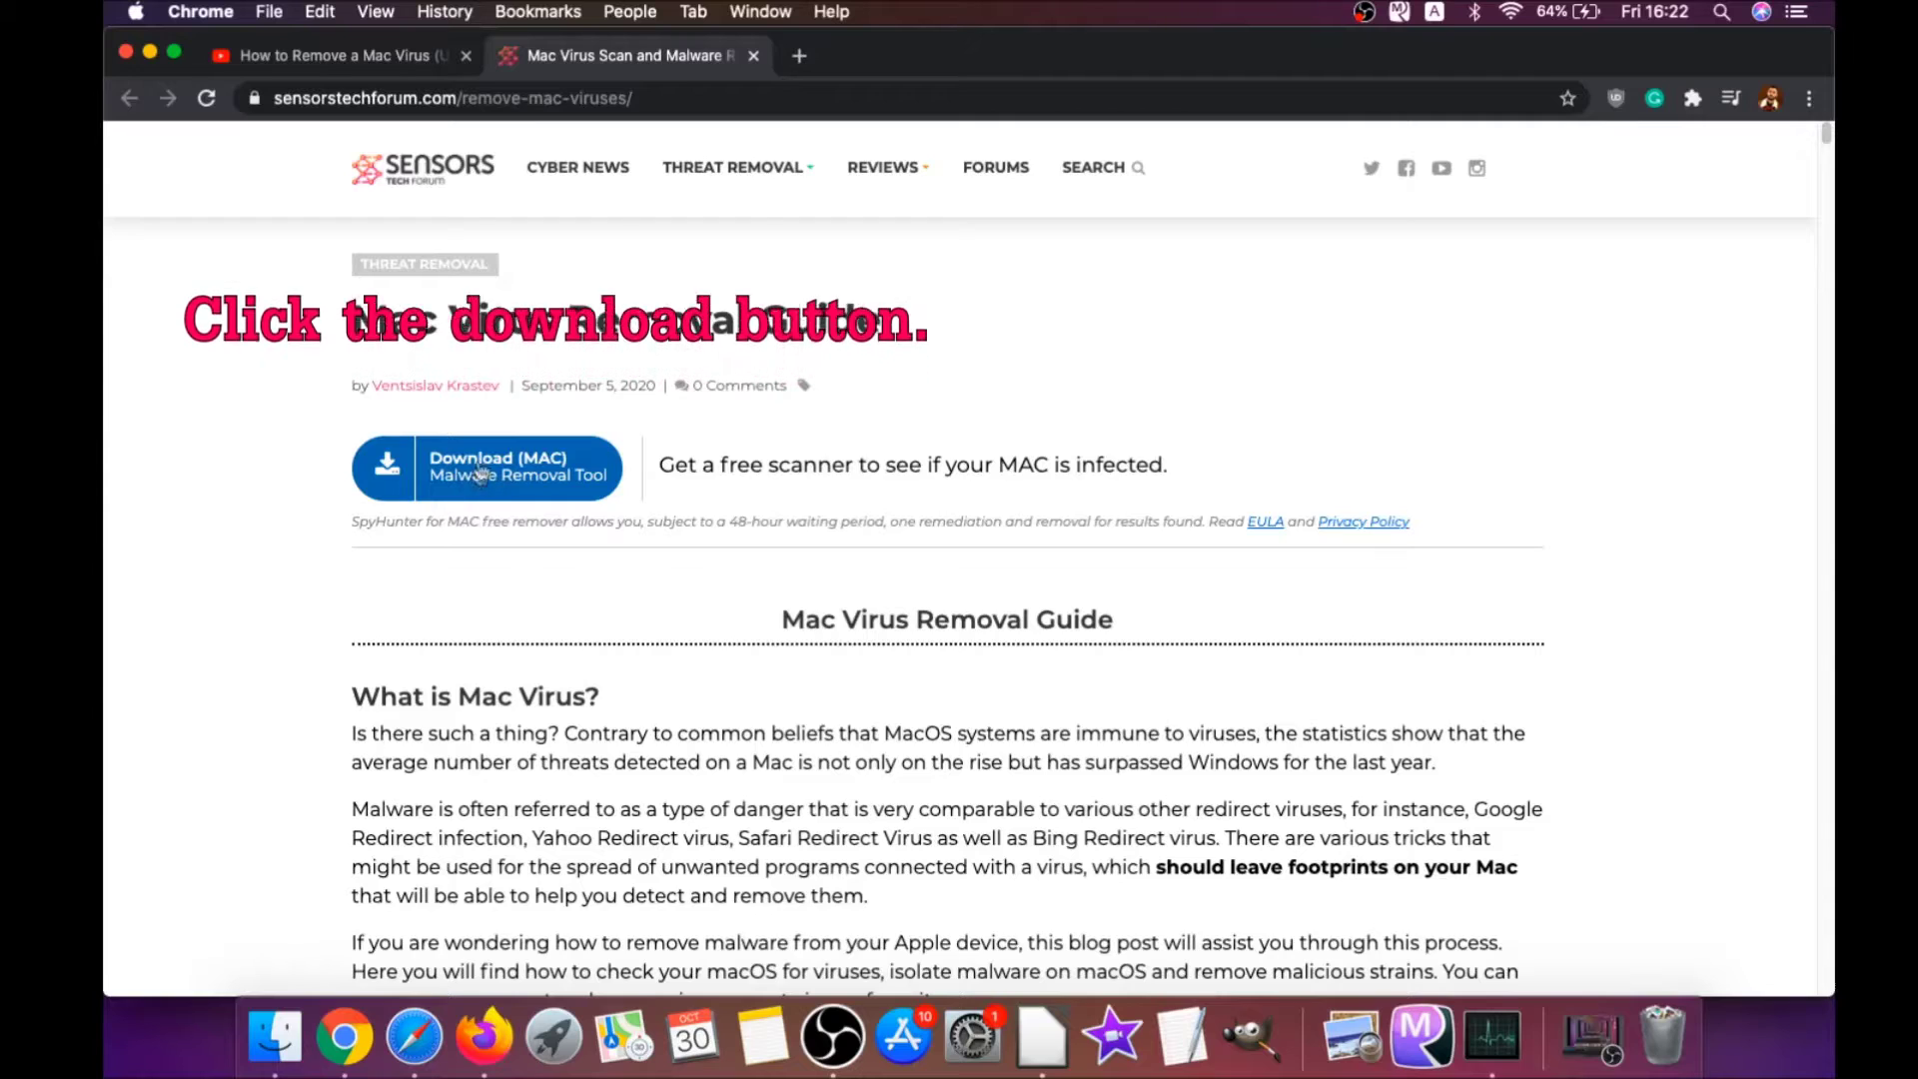
{"action": "left_click", "coordinate": [480, 474]}
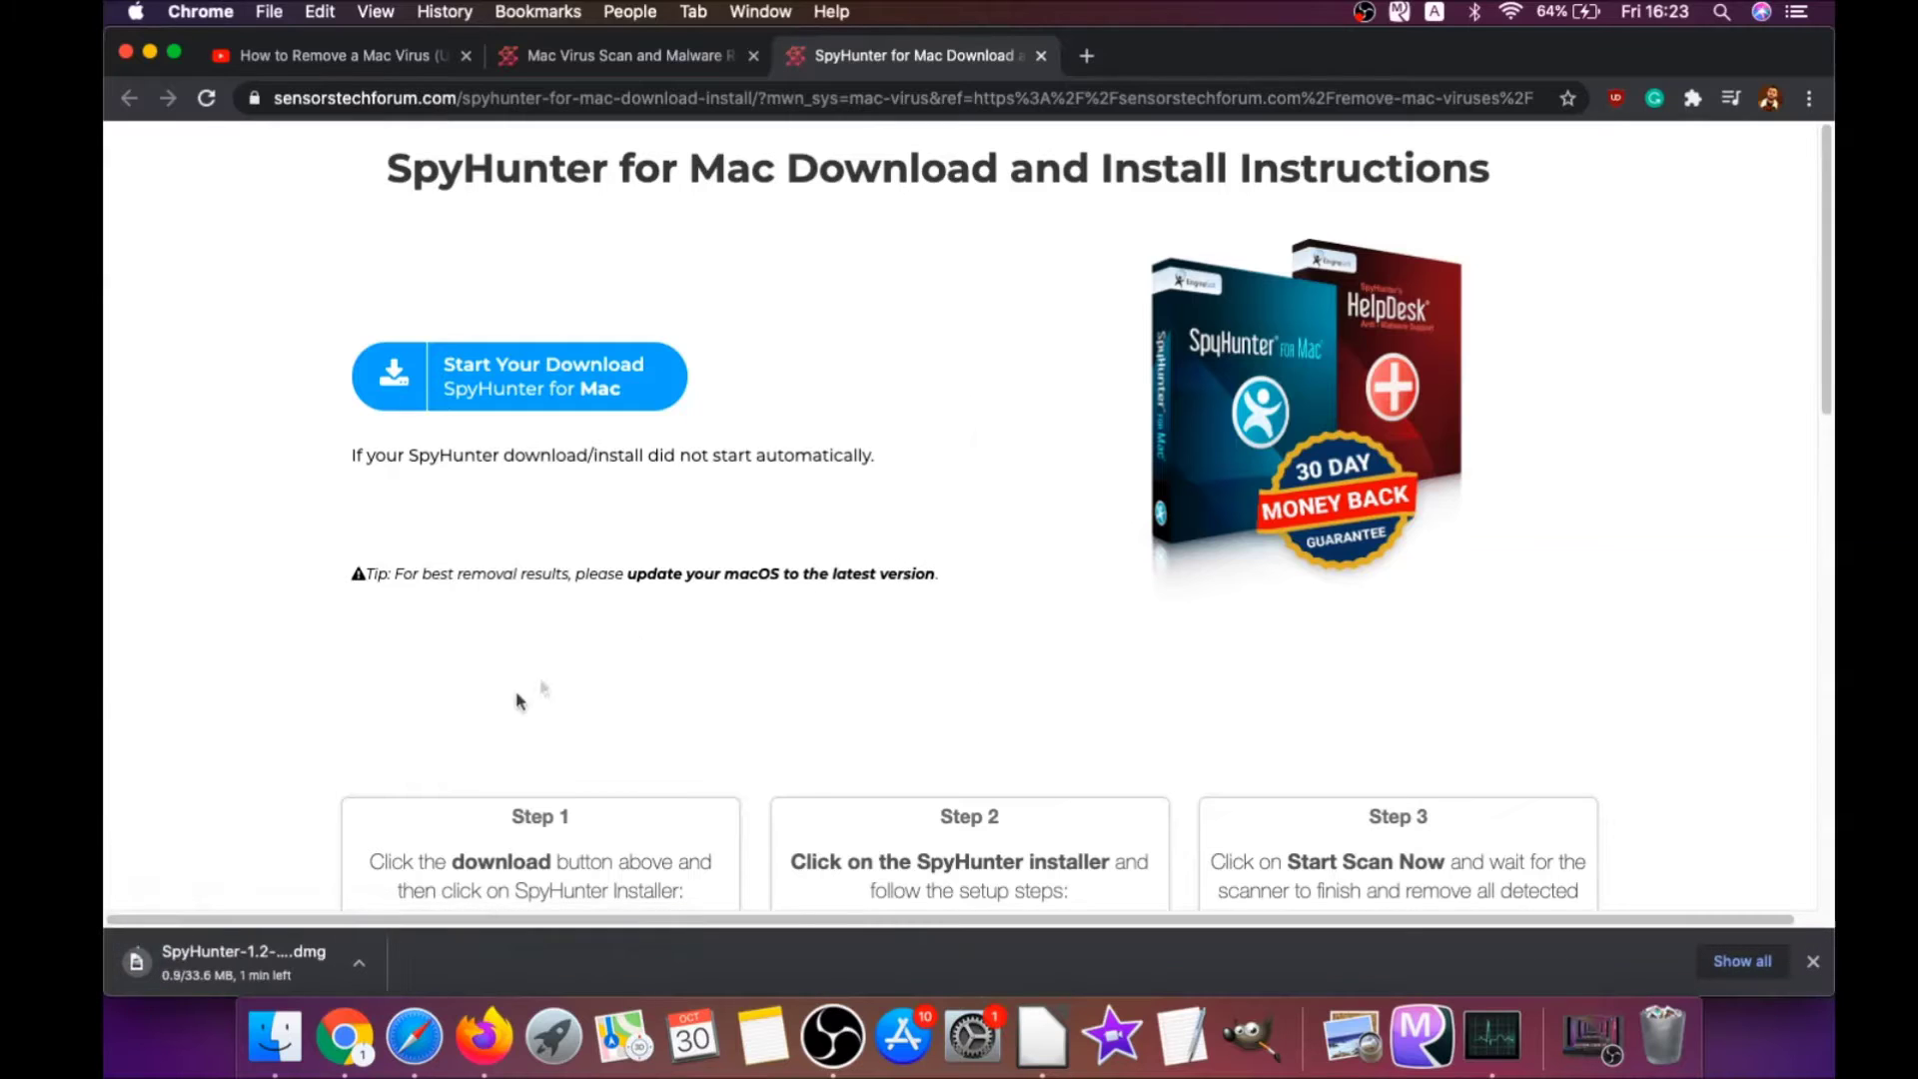
{"action": "left_click", "coordinate": [195, 961]}
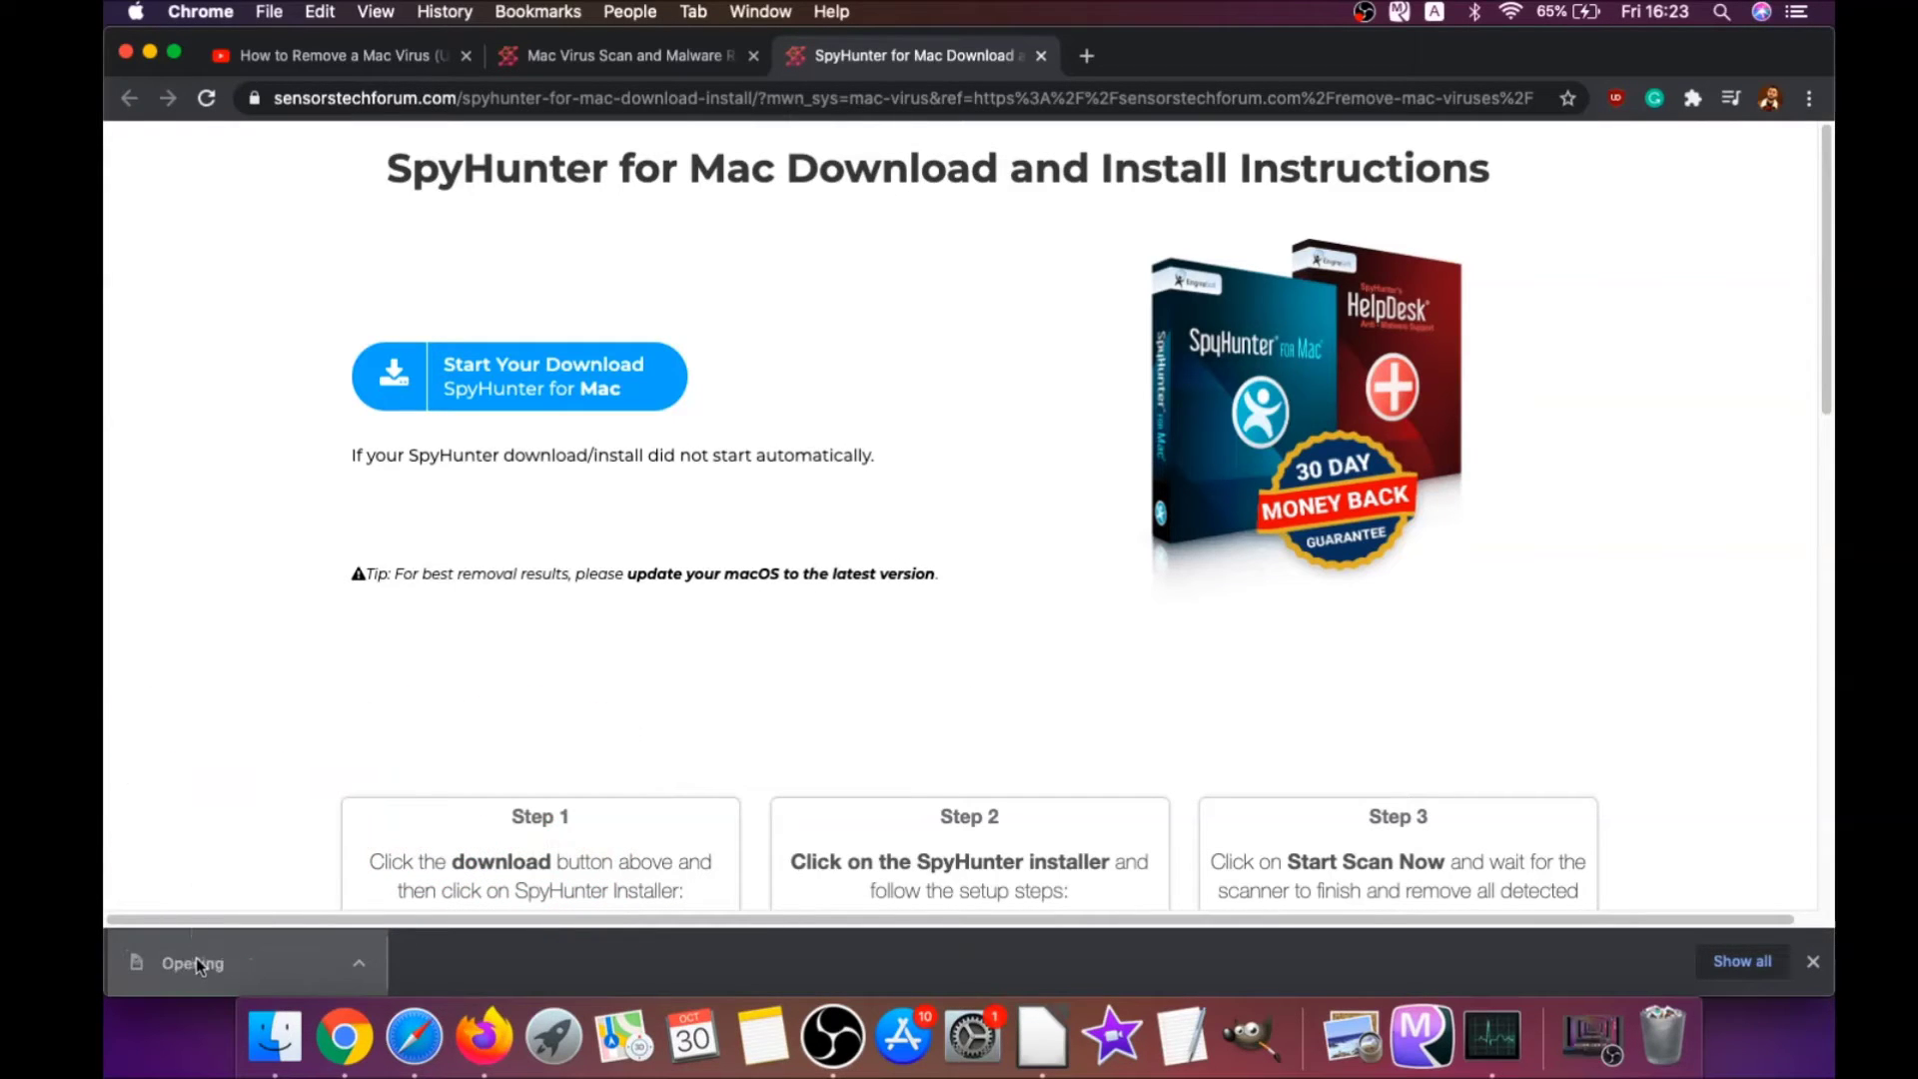
{"action": "left_click", "coordinate": [150, 52]}
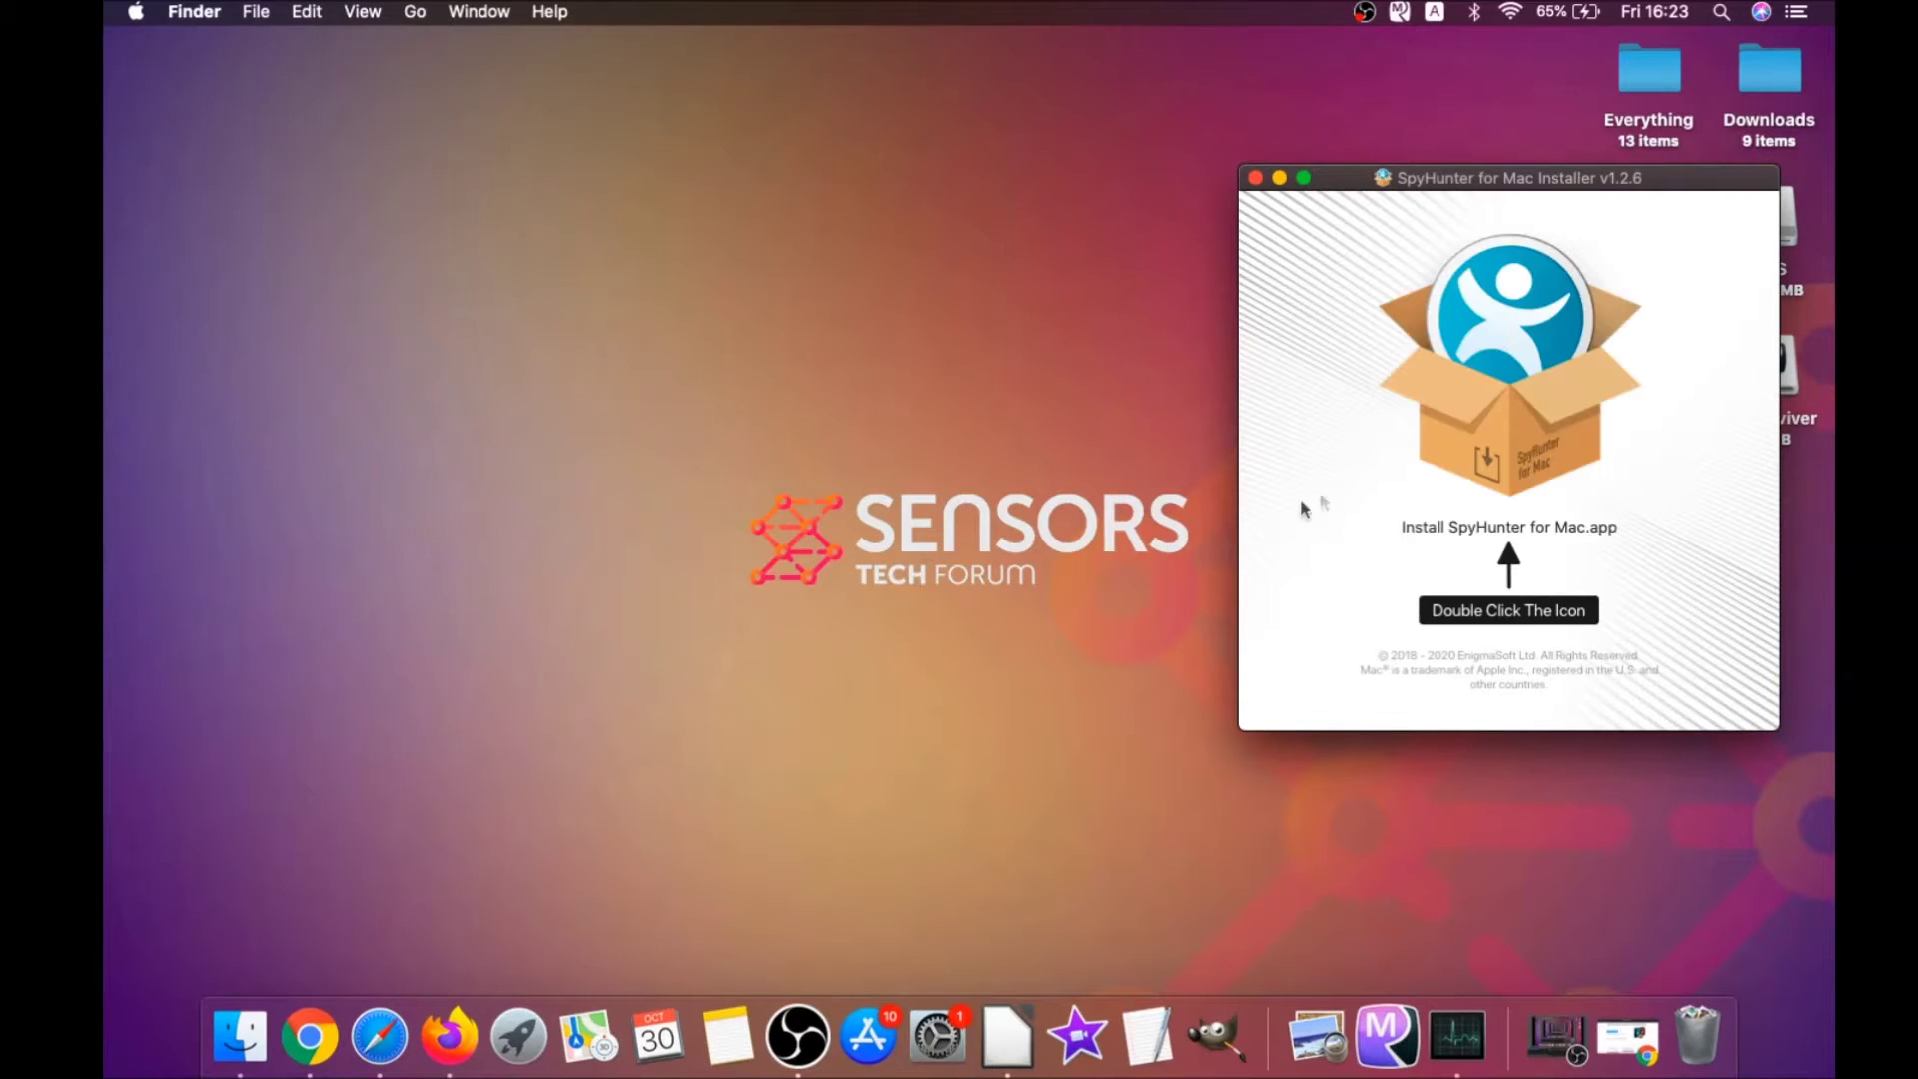
Launch Install SpyHunter for Mac.app and allow it through the internet-download warning
{"action": "double_click", "coordinate": [1489, 425]}
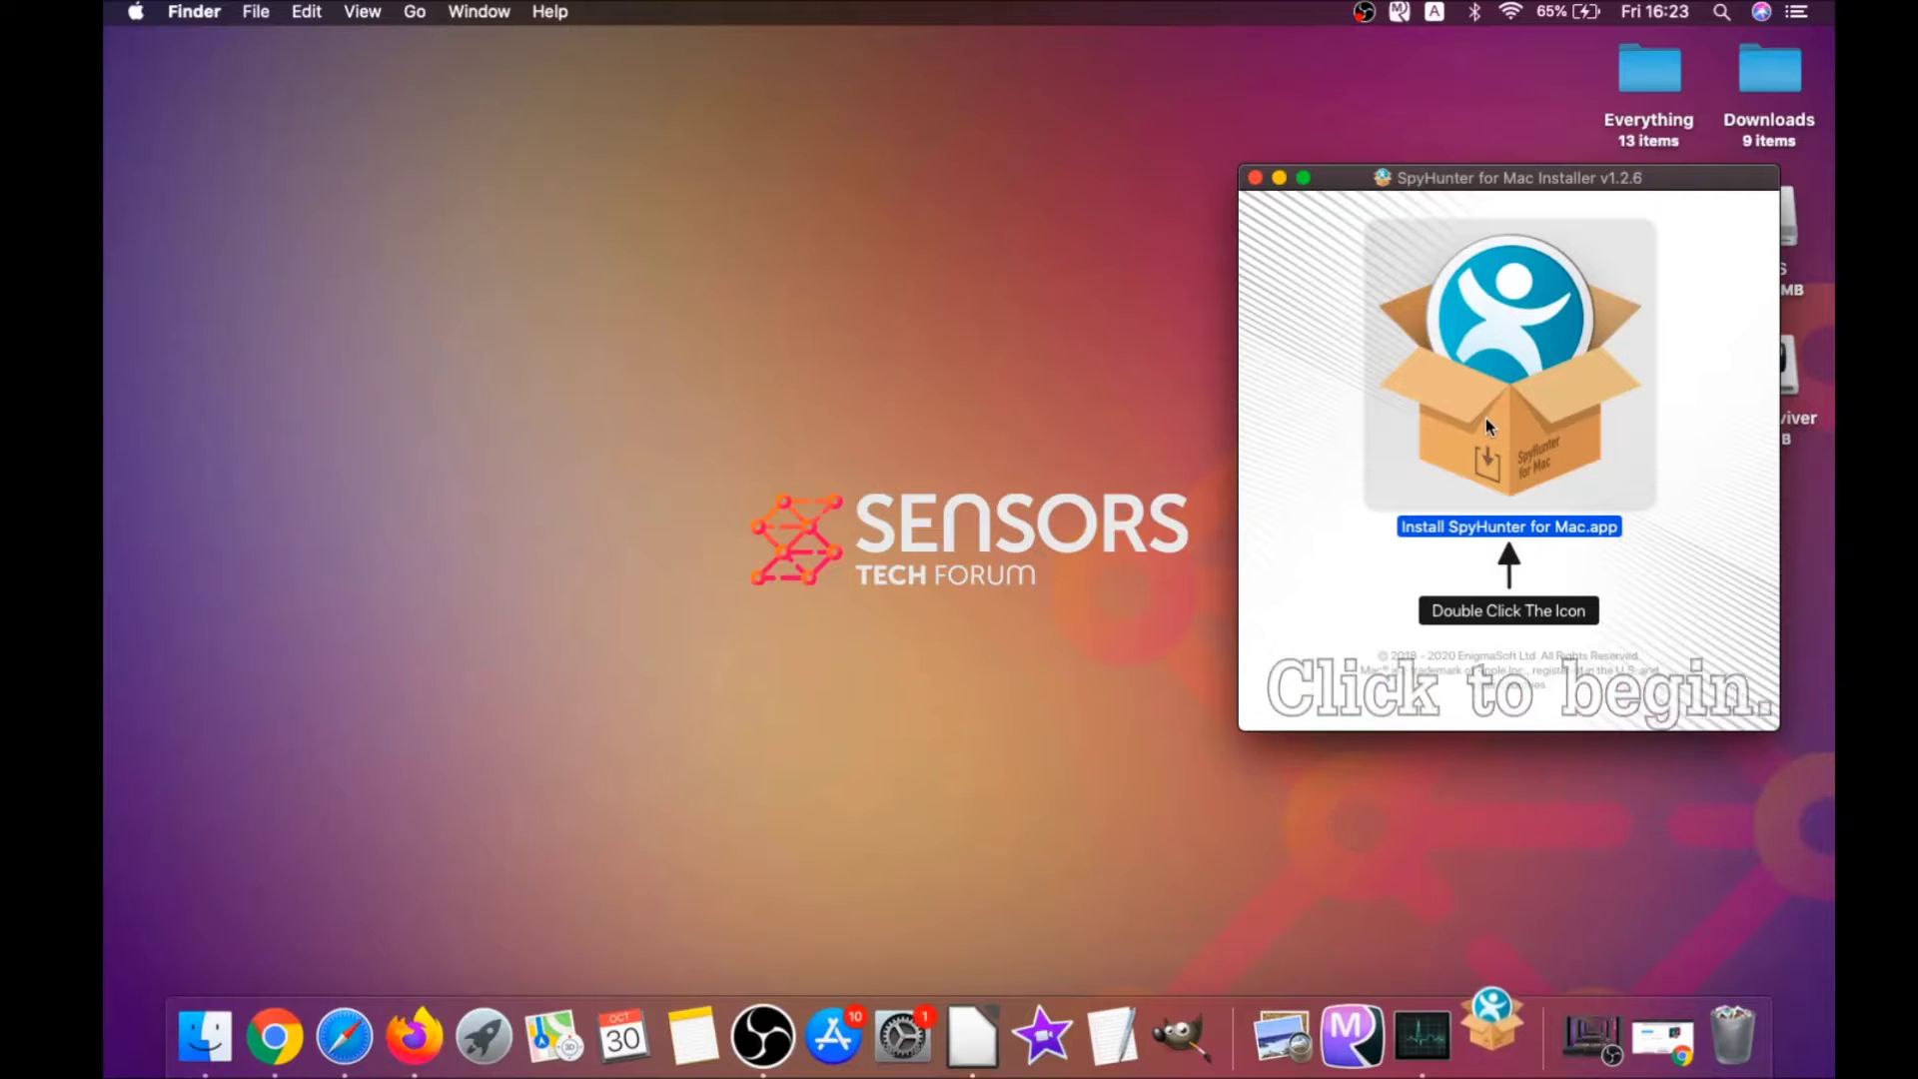
{"action": "left_click", "coordinate": [1280, 178]}
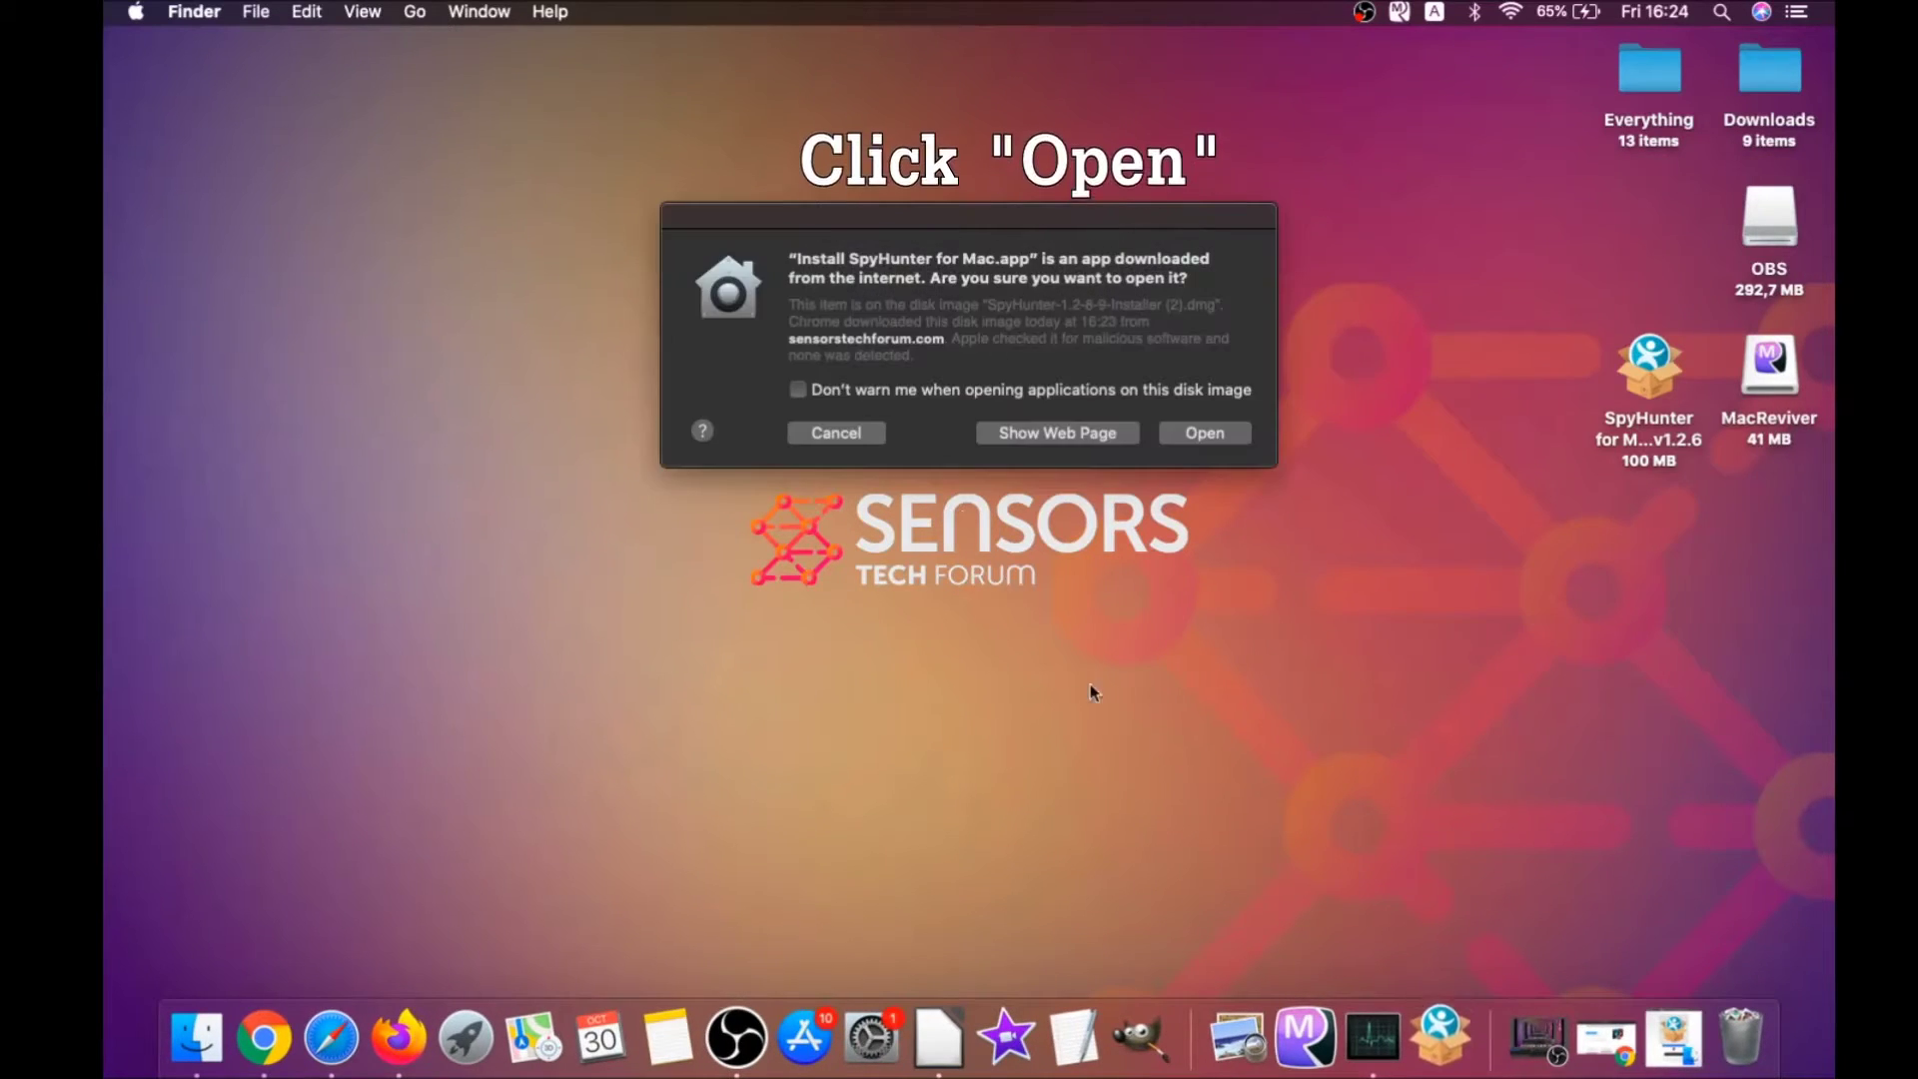
{"action": "left_click", "coordinate": [1178, 432]}
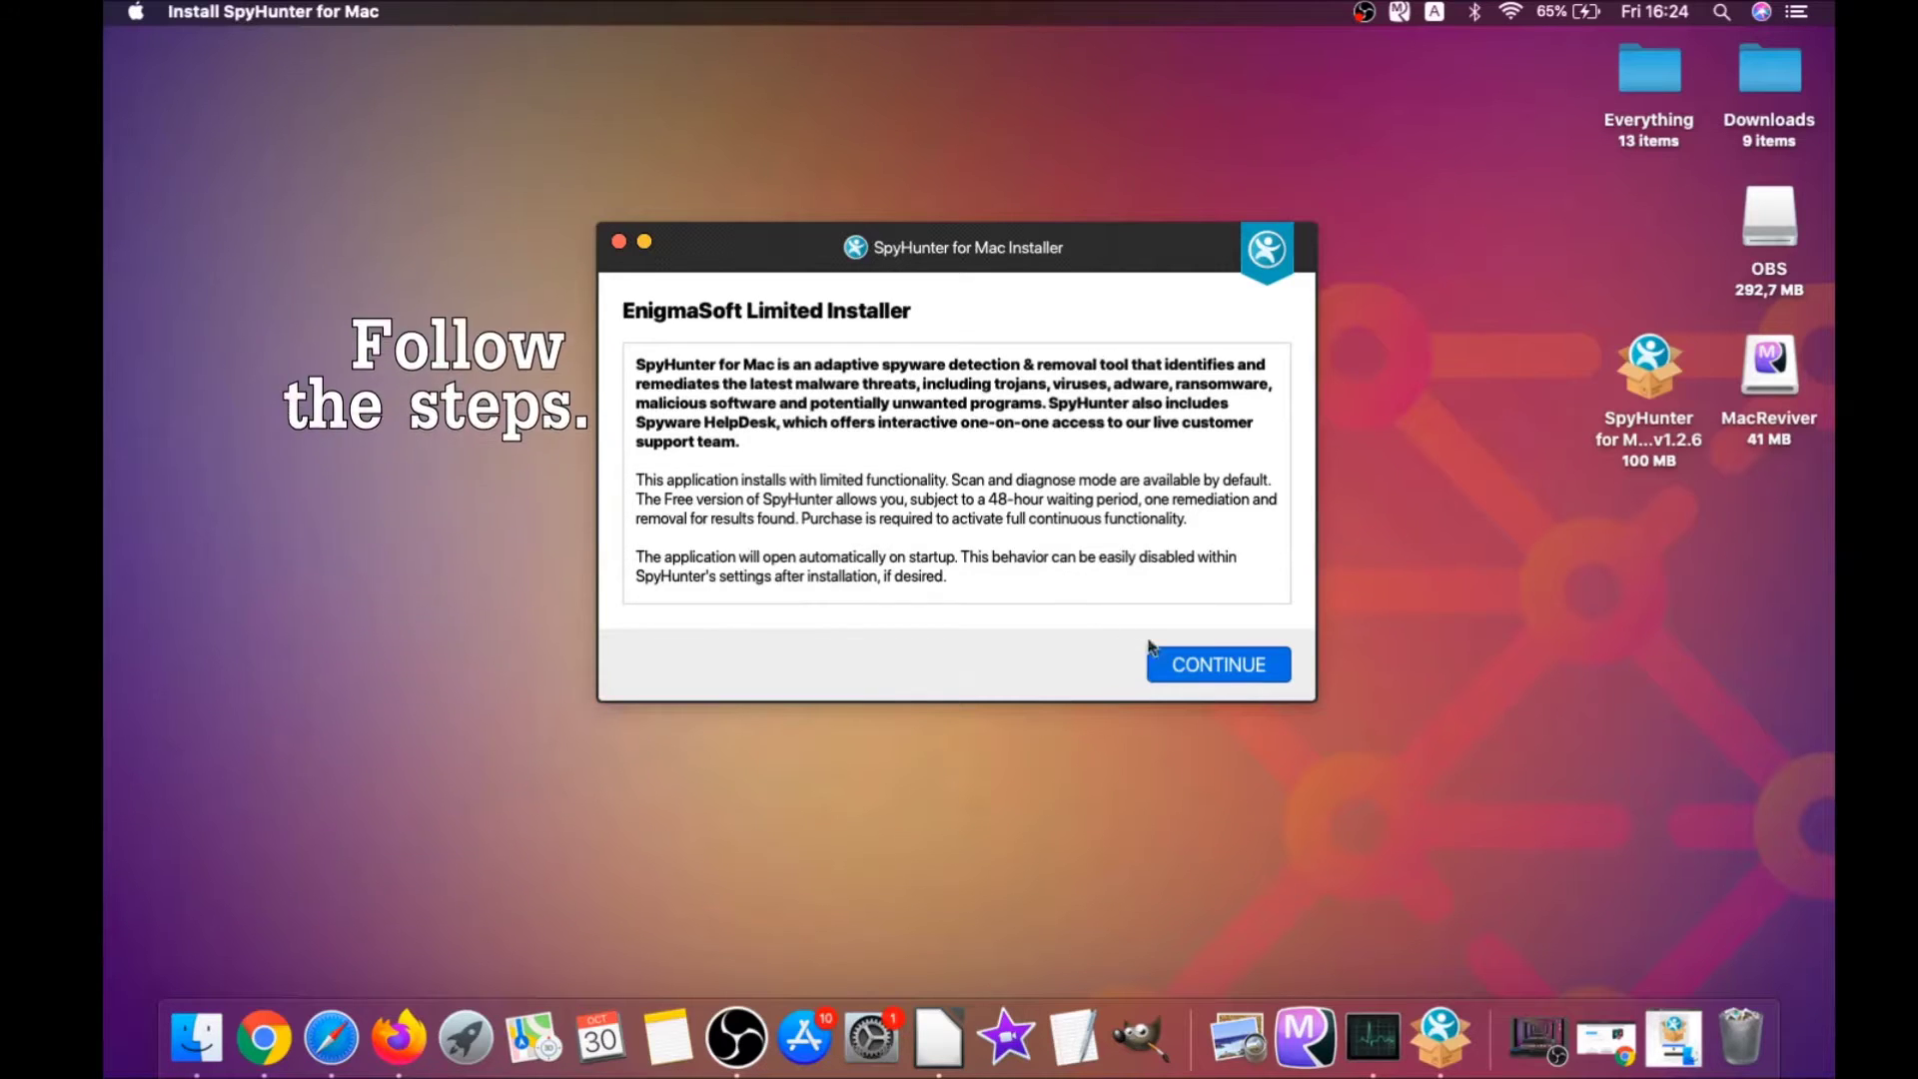
Accept the EULA/TOS and privacy terms and install SpyHunter for Mac
{"action": "left_click", "coordinate": [1179, 653]}
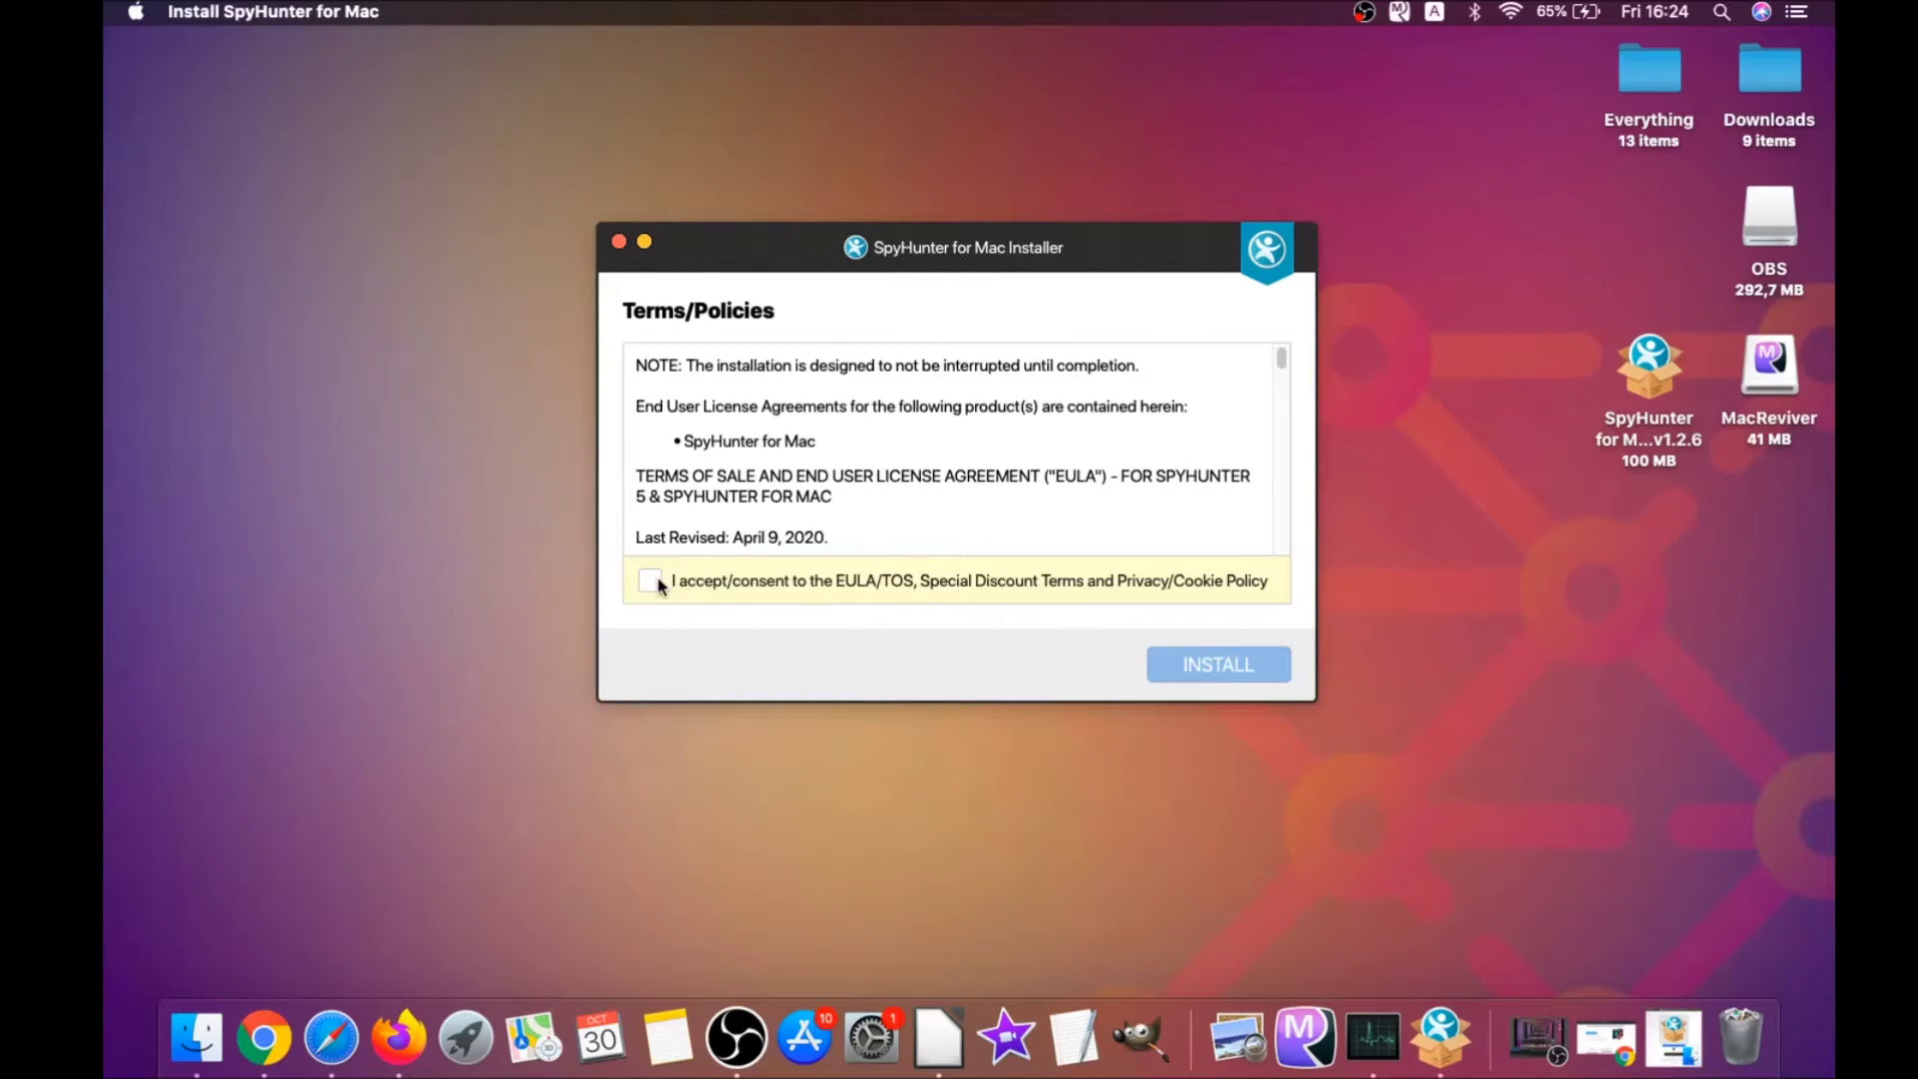
{"action": "left_click", "coordinate": [651, 580]}
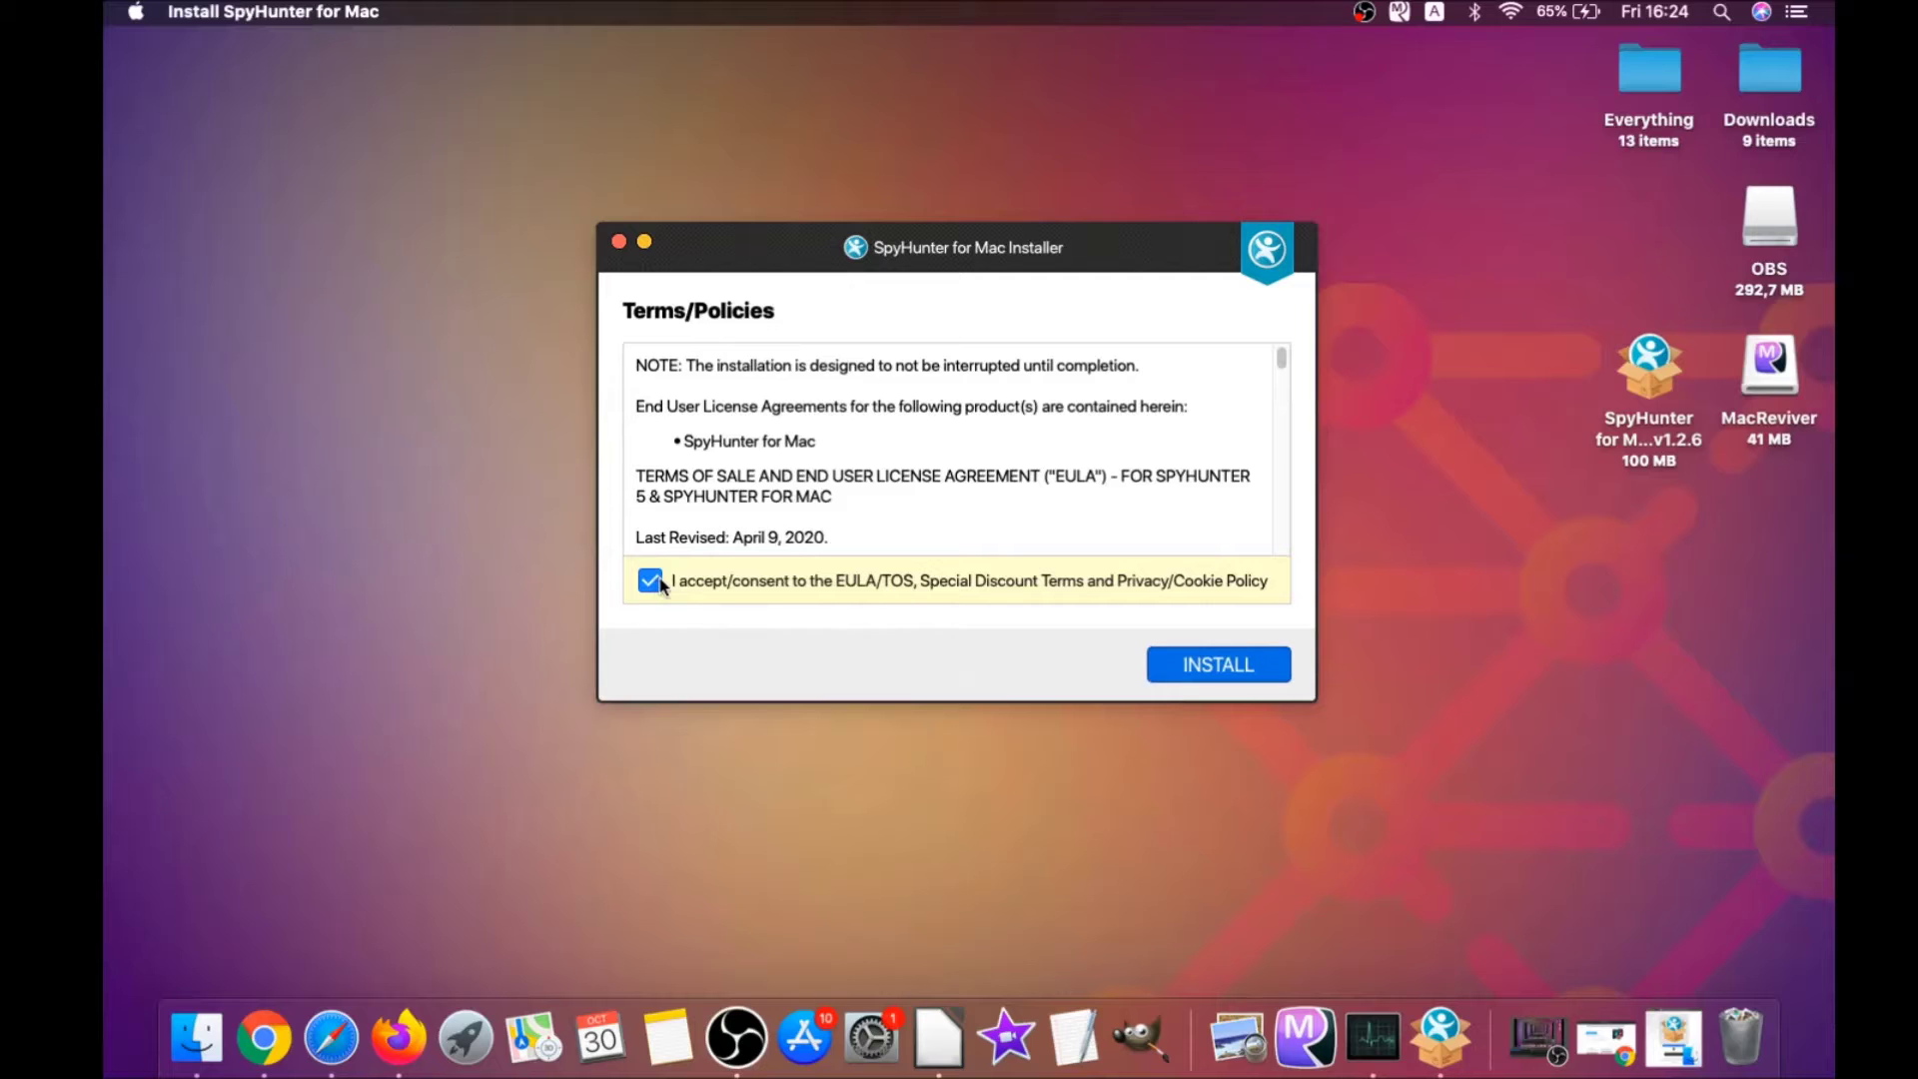
{"action": "left_click", "coordinate": [1170, 665]}
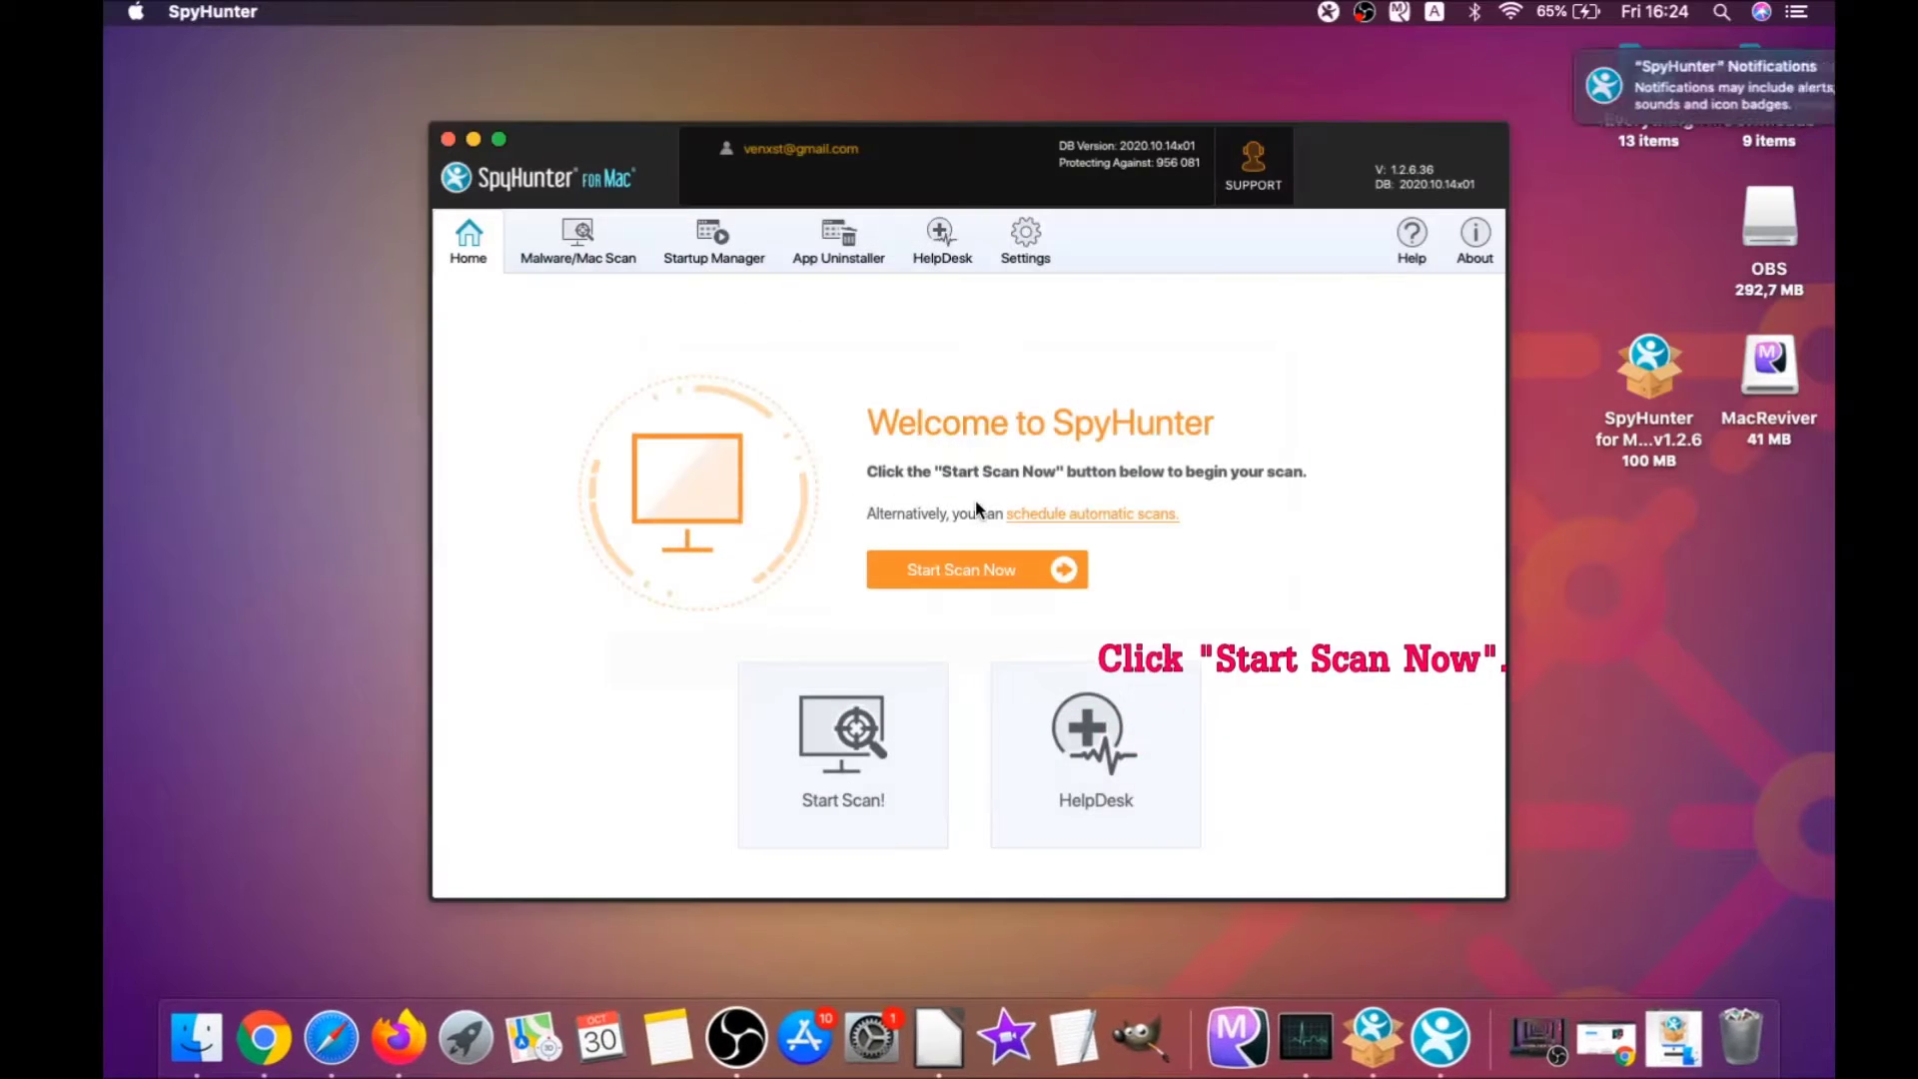
Start a SpyHunter scan of the Mac from the Home screen
{"action": "left_click", "coordinate": [971, 568]}
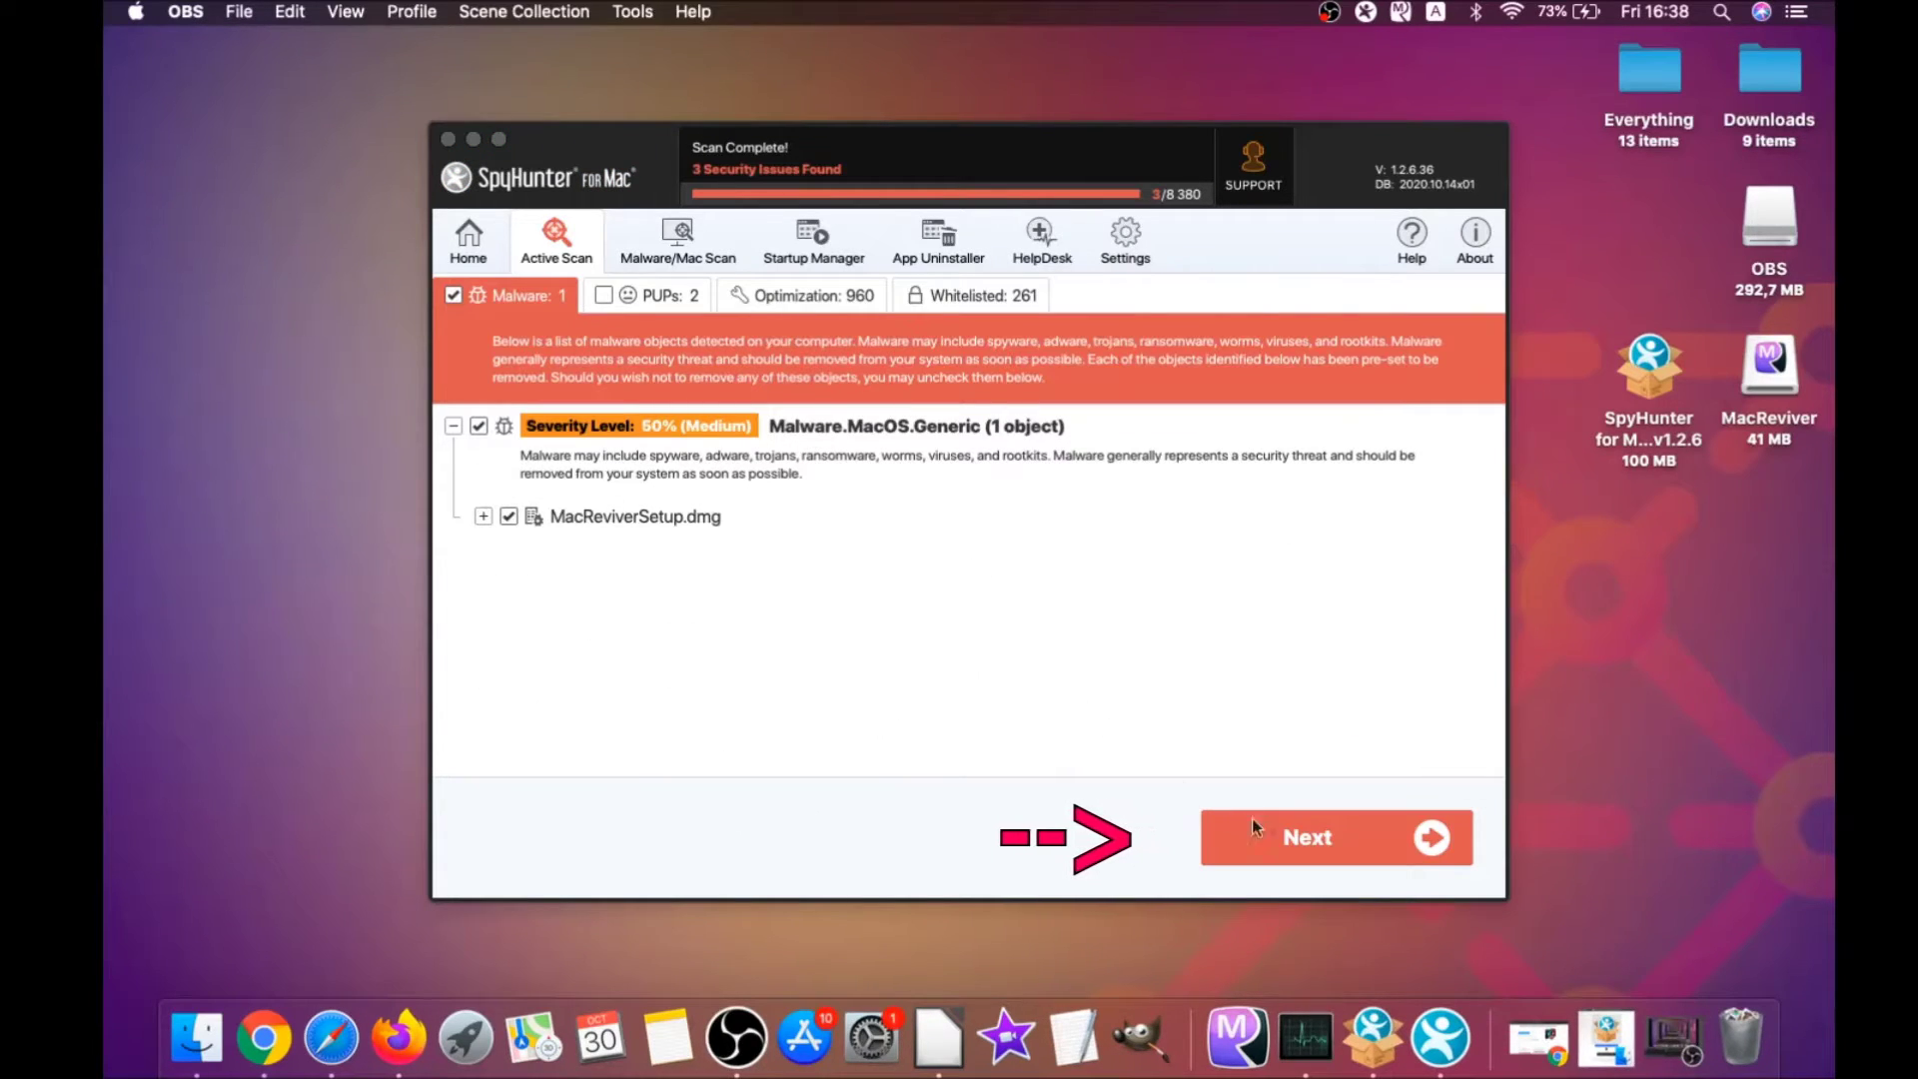
Remove the MacReviverSetup.dmg malware and the 2 MacReviver PUPs, then finish
{"action": "left_click", "coordinate": [1316, 846]}
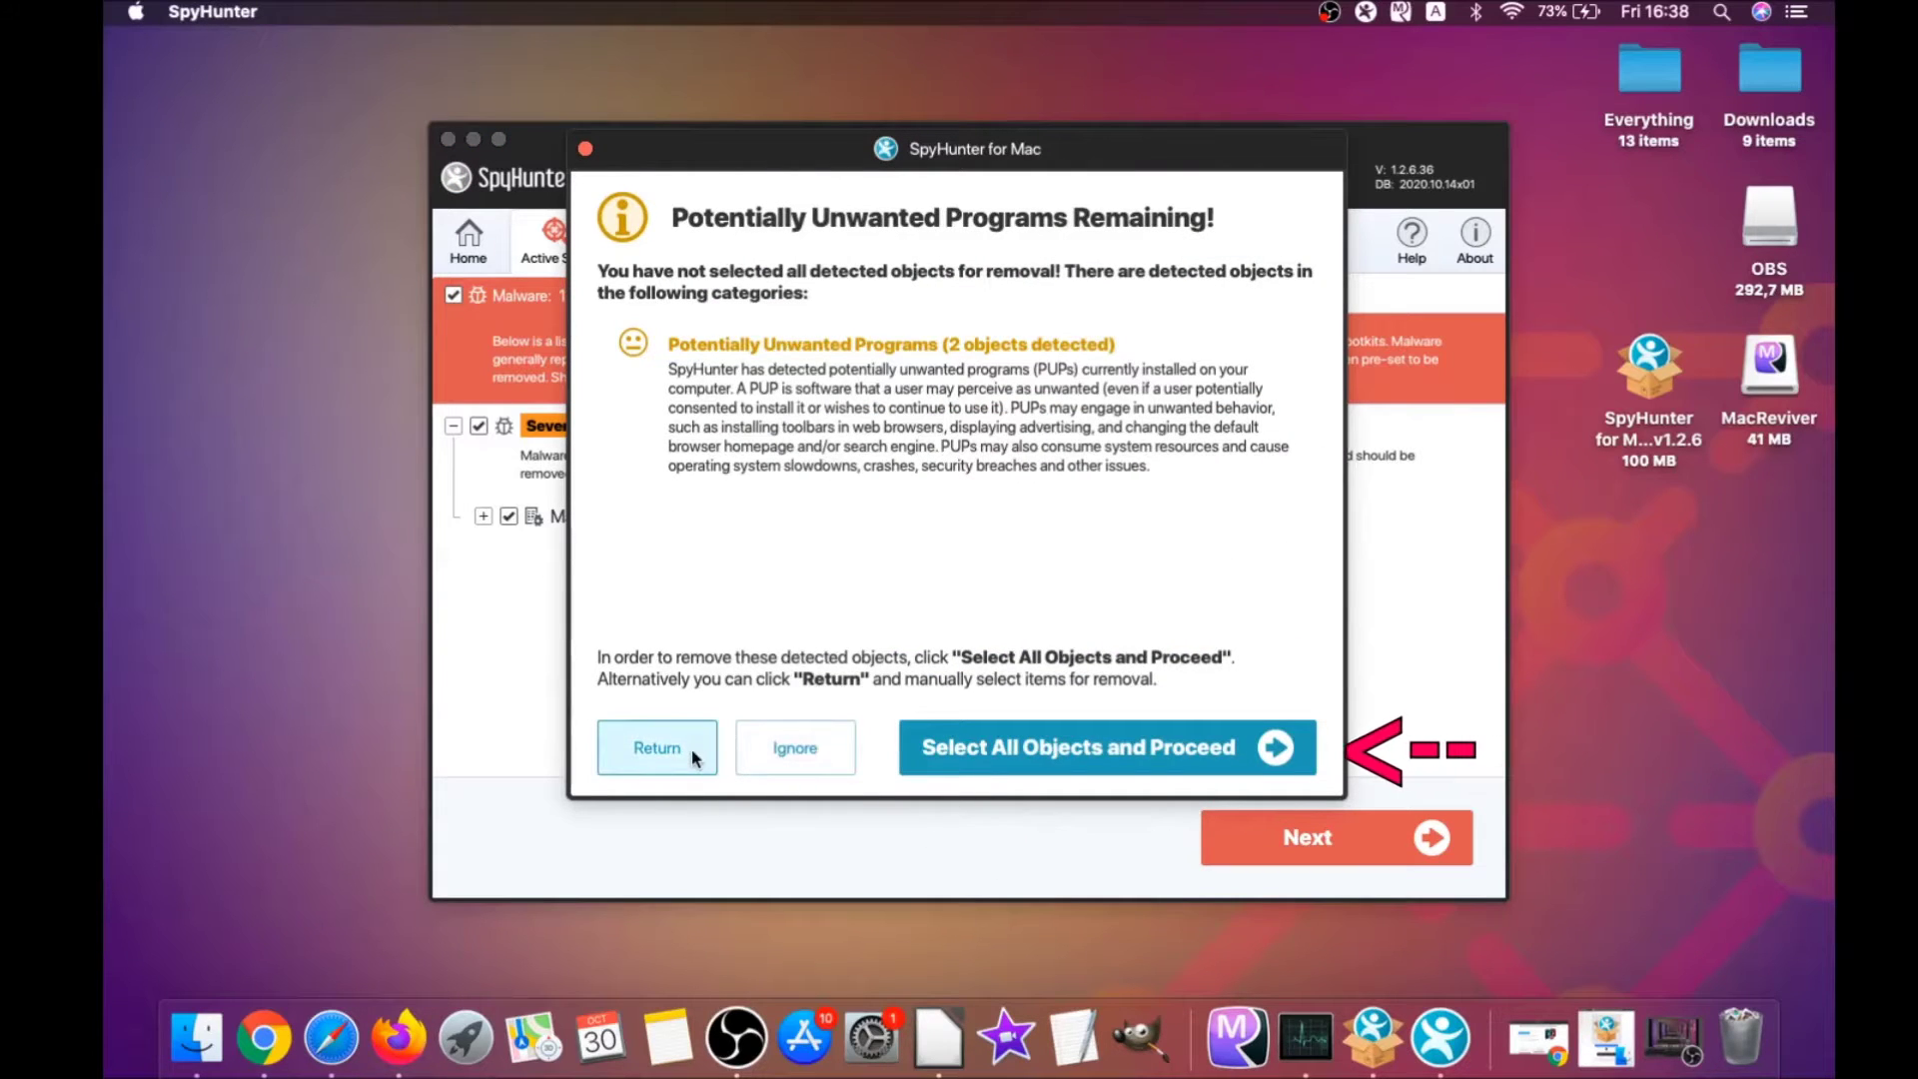
{"action": "left_click", "coordinate": [761, 761]}
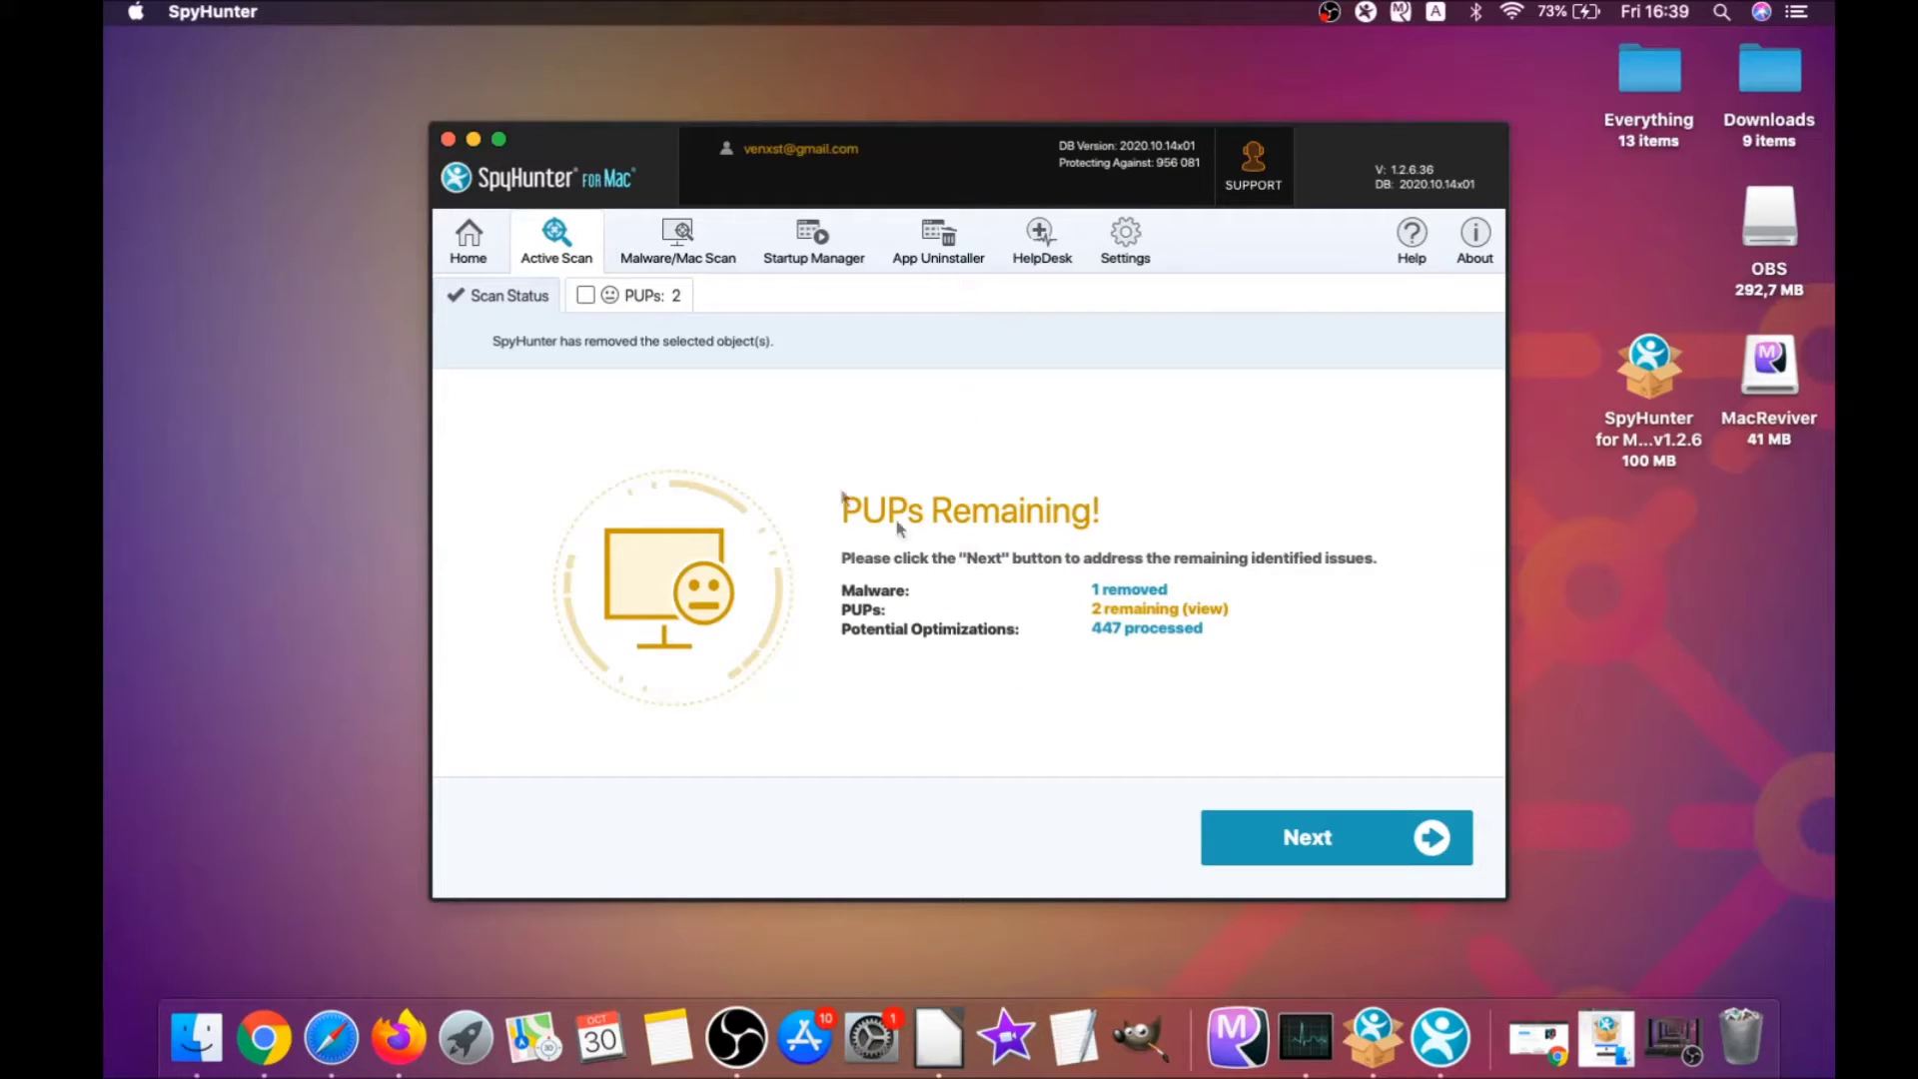
{"action": "left_click", "coordinate": [646, 296]}
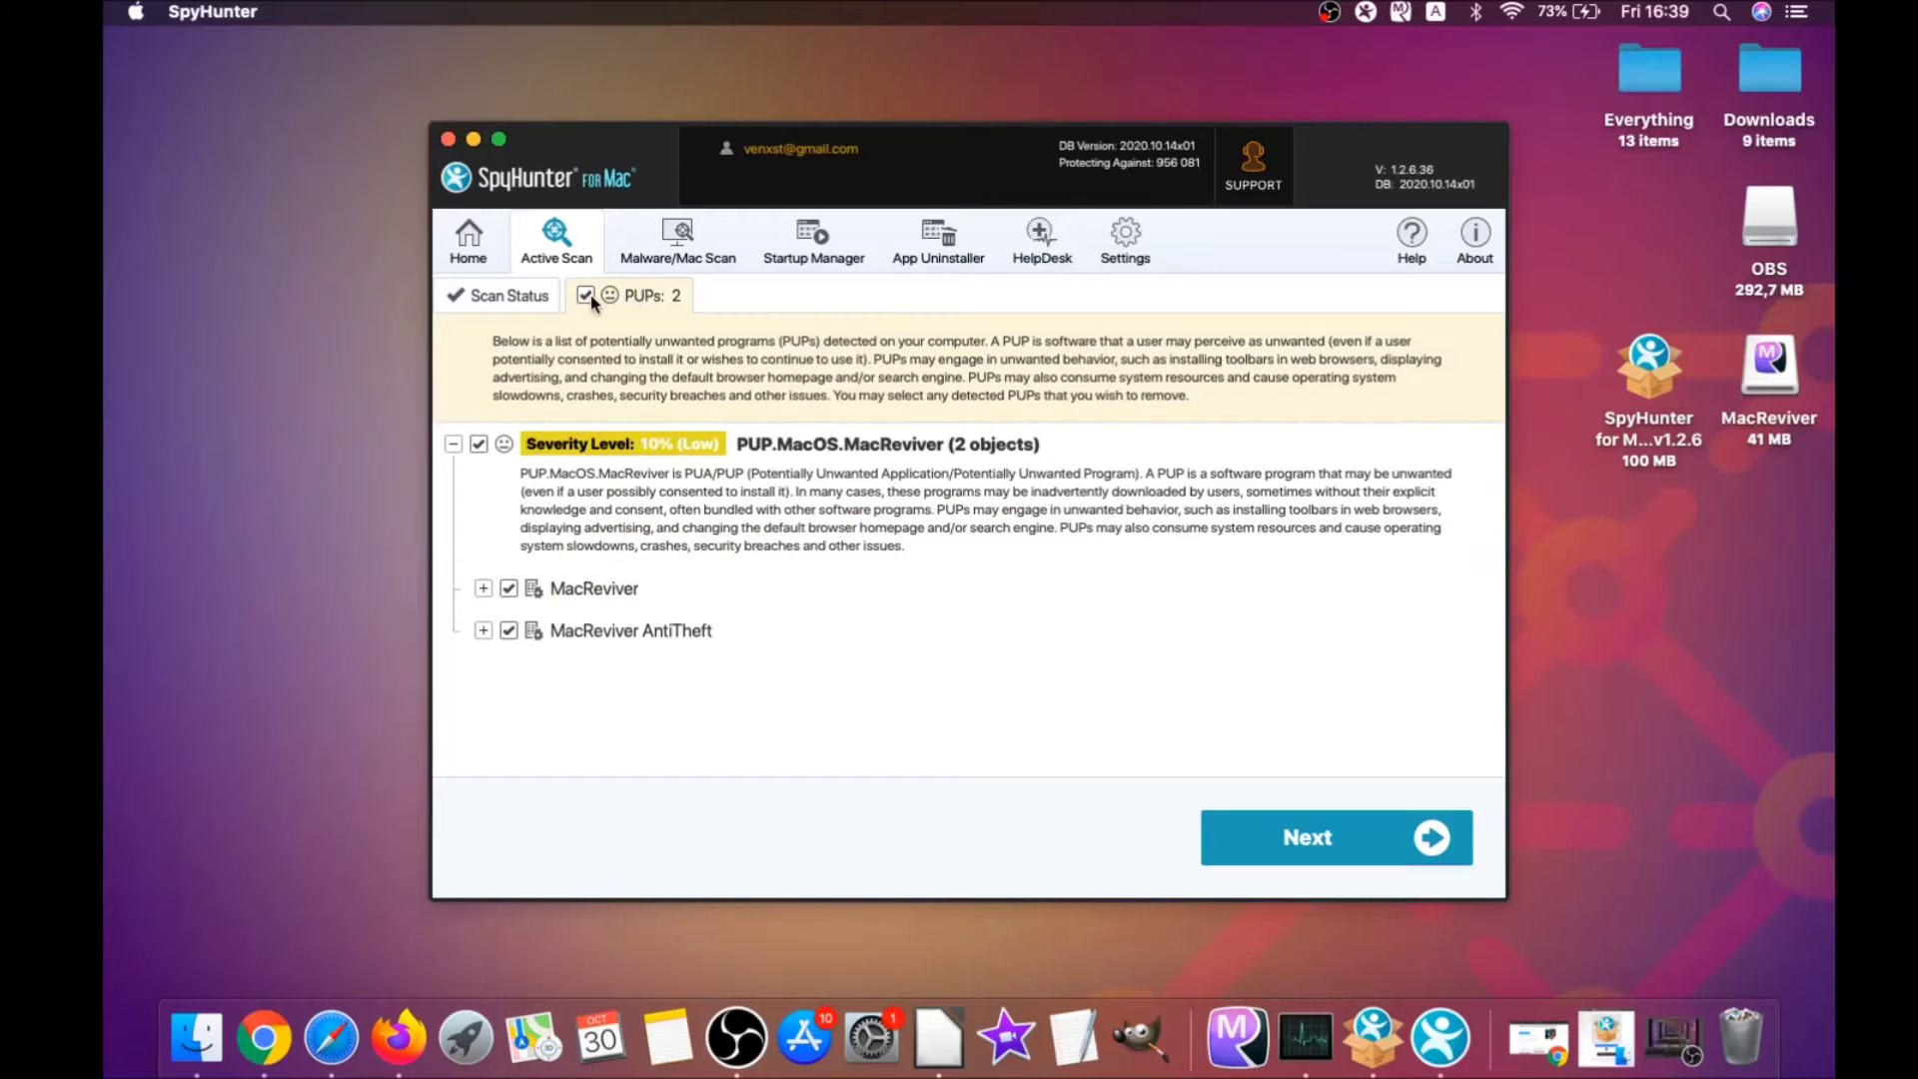
{"action": "left_click", "coordinate": [1336, 832]}
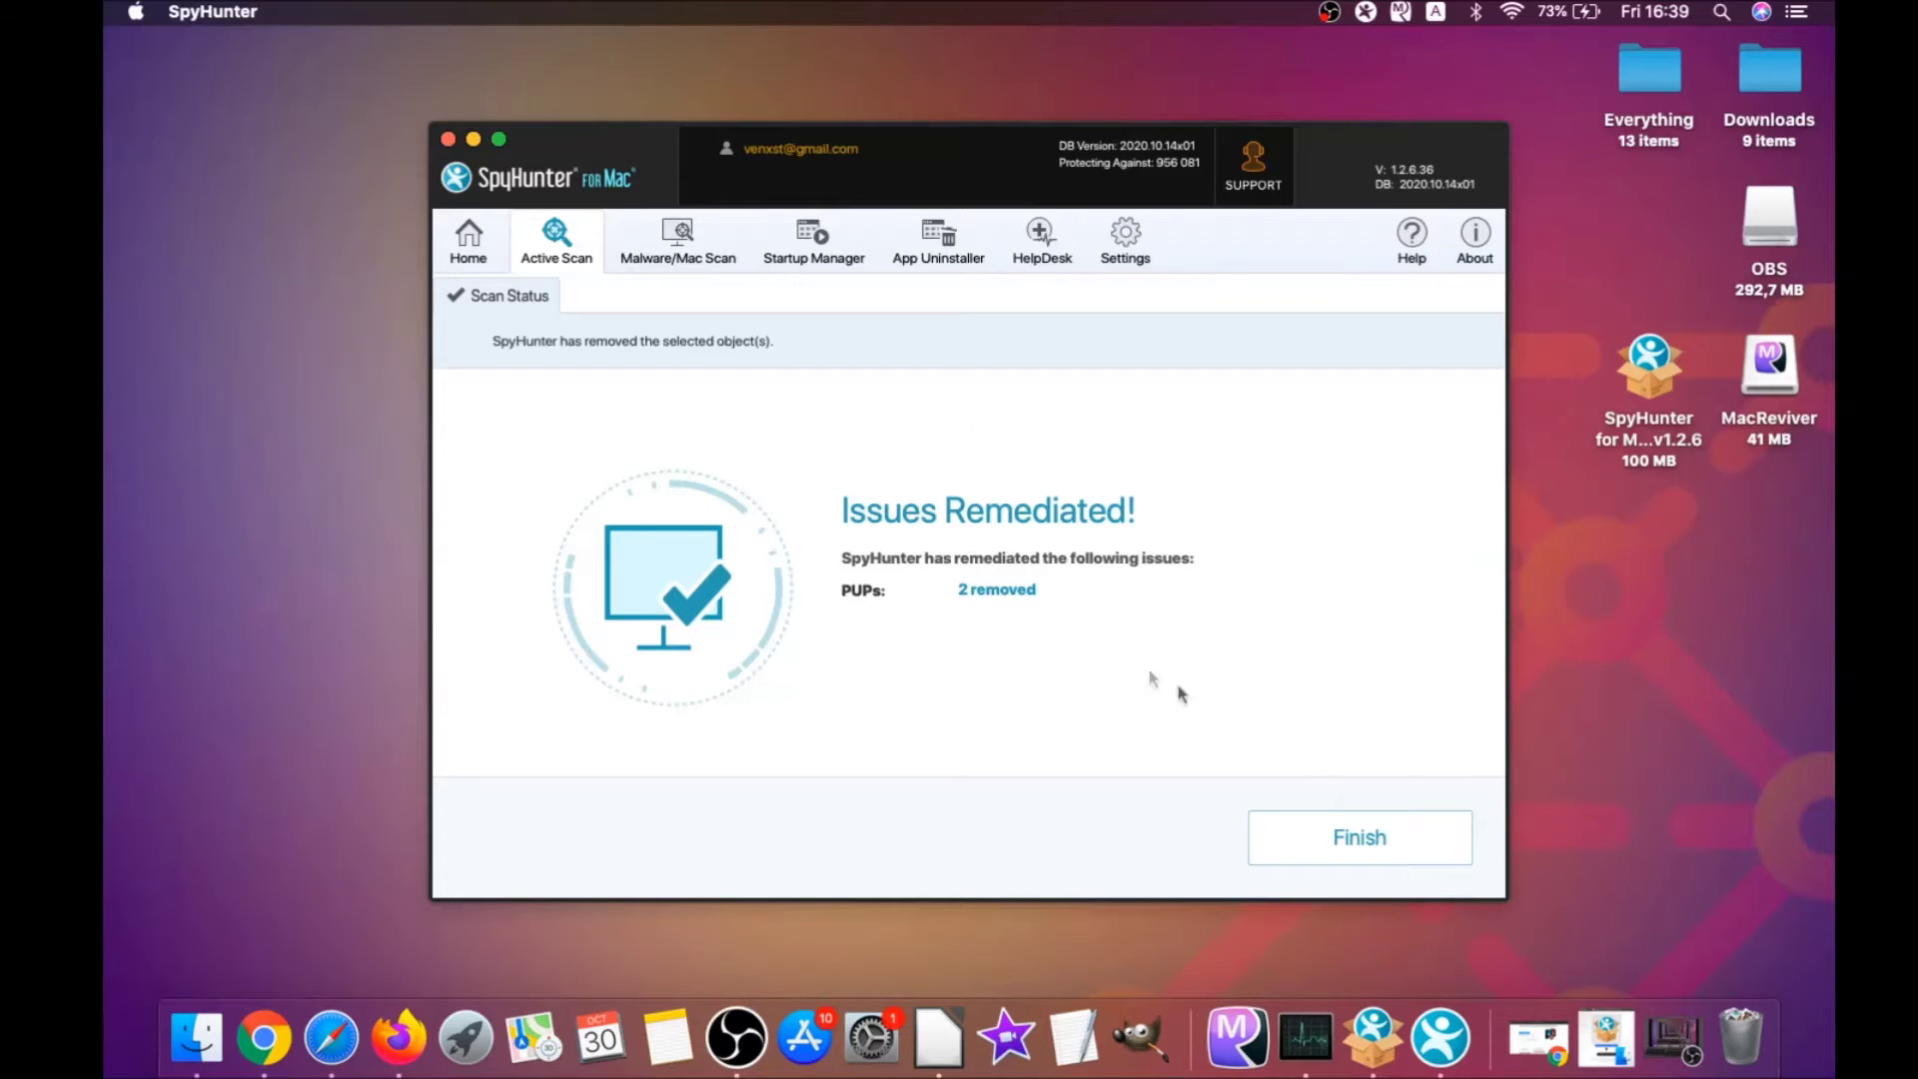
{"action": "left_click", "coordinate": [1371, 839]}
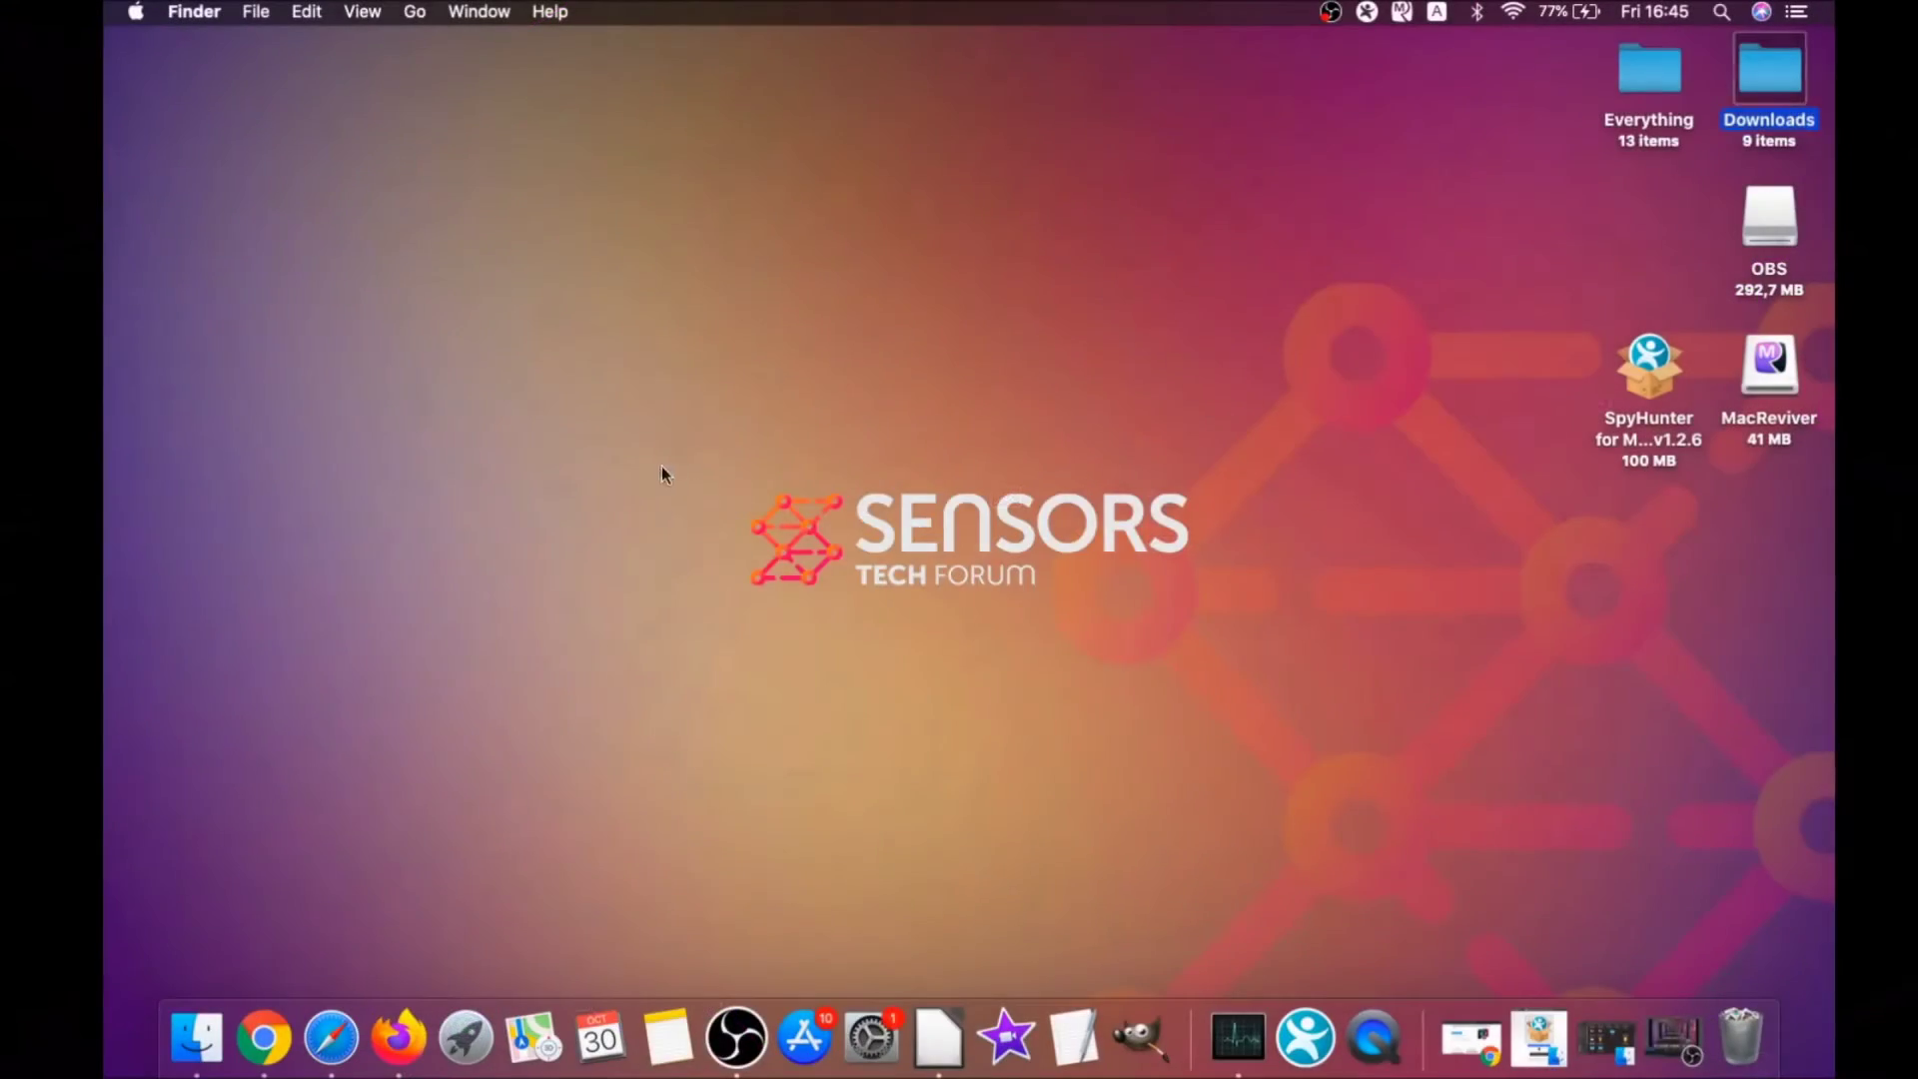
Drag MacReviver.app from the Applications folder to the Bin and close the window
{"action": "left_click", "coordinate": [415, 12]}
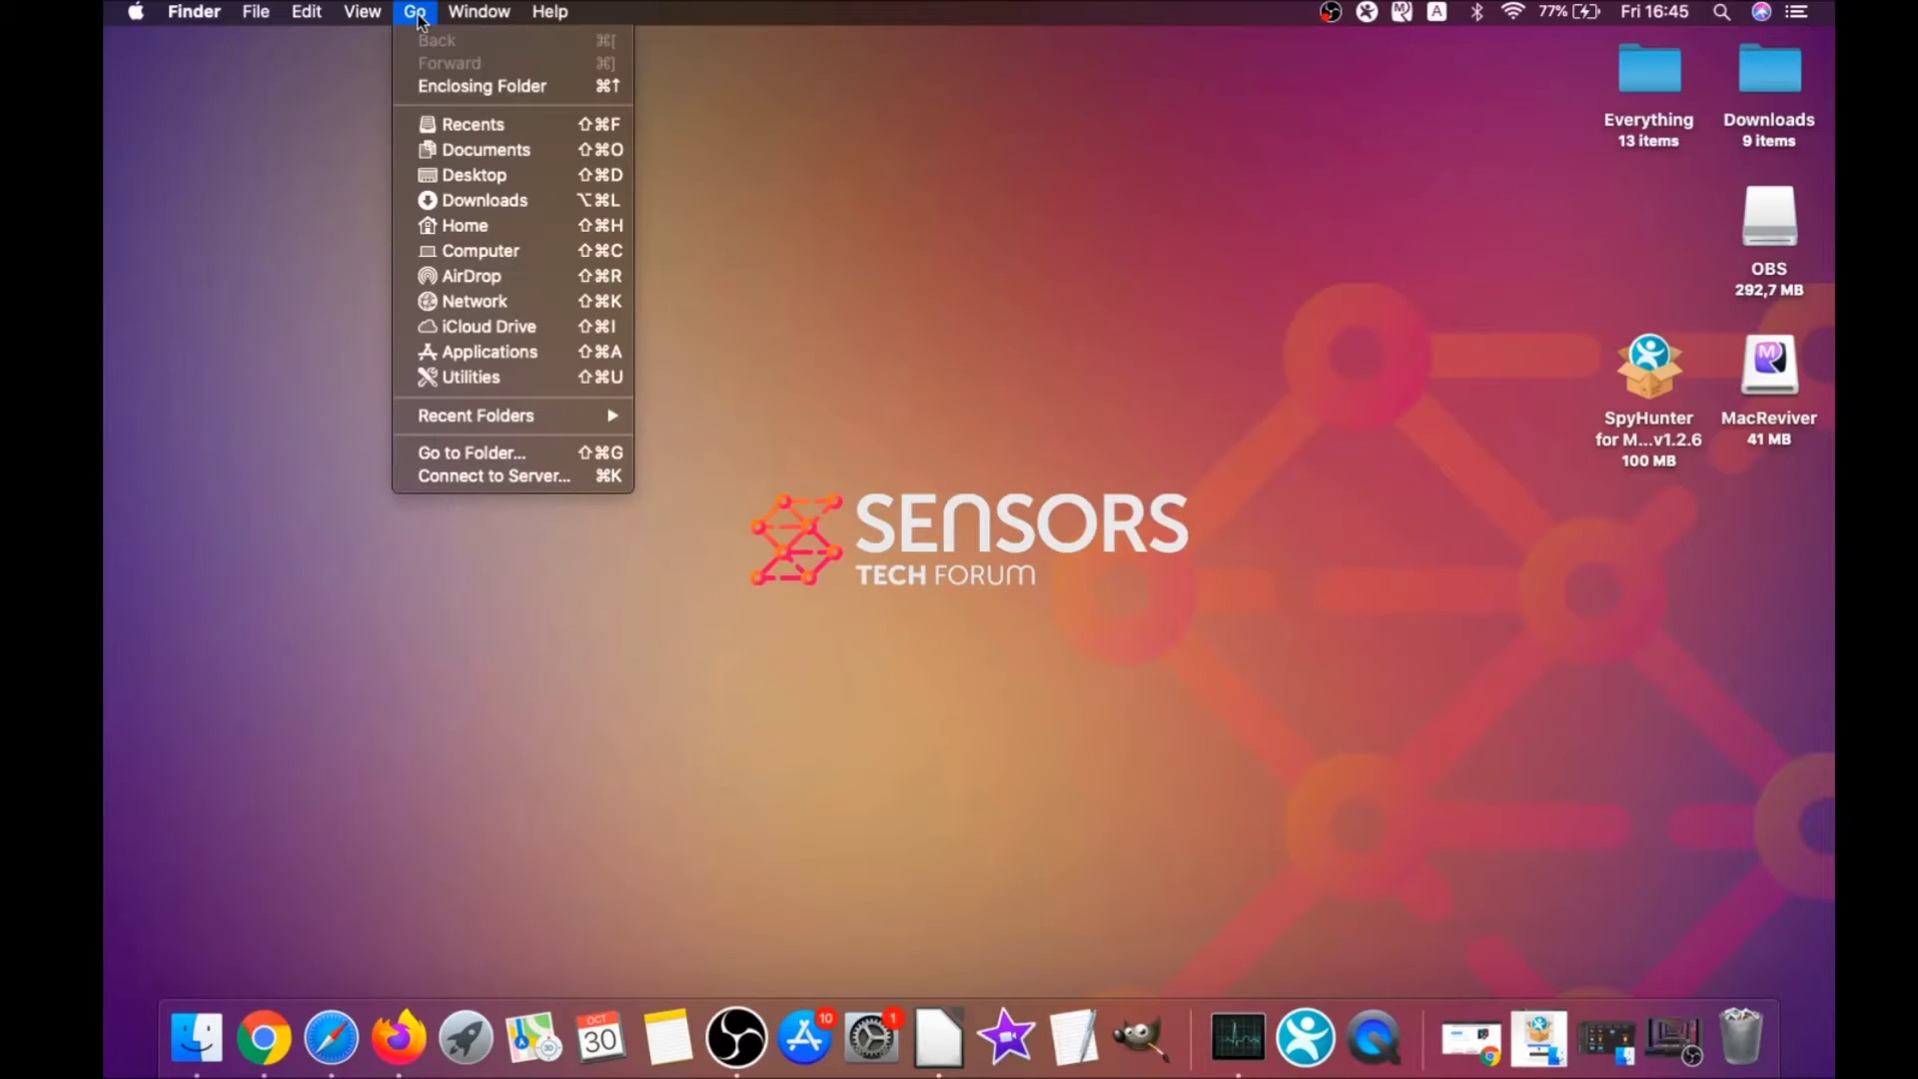
{"action": "left_click", "coordinate": [481, 349]}
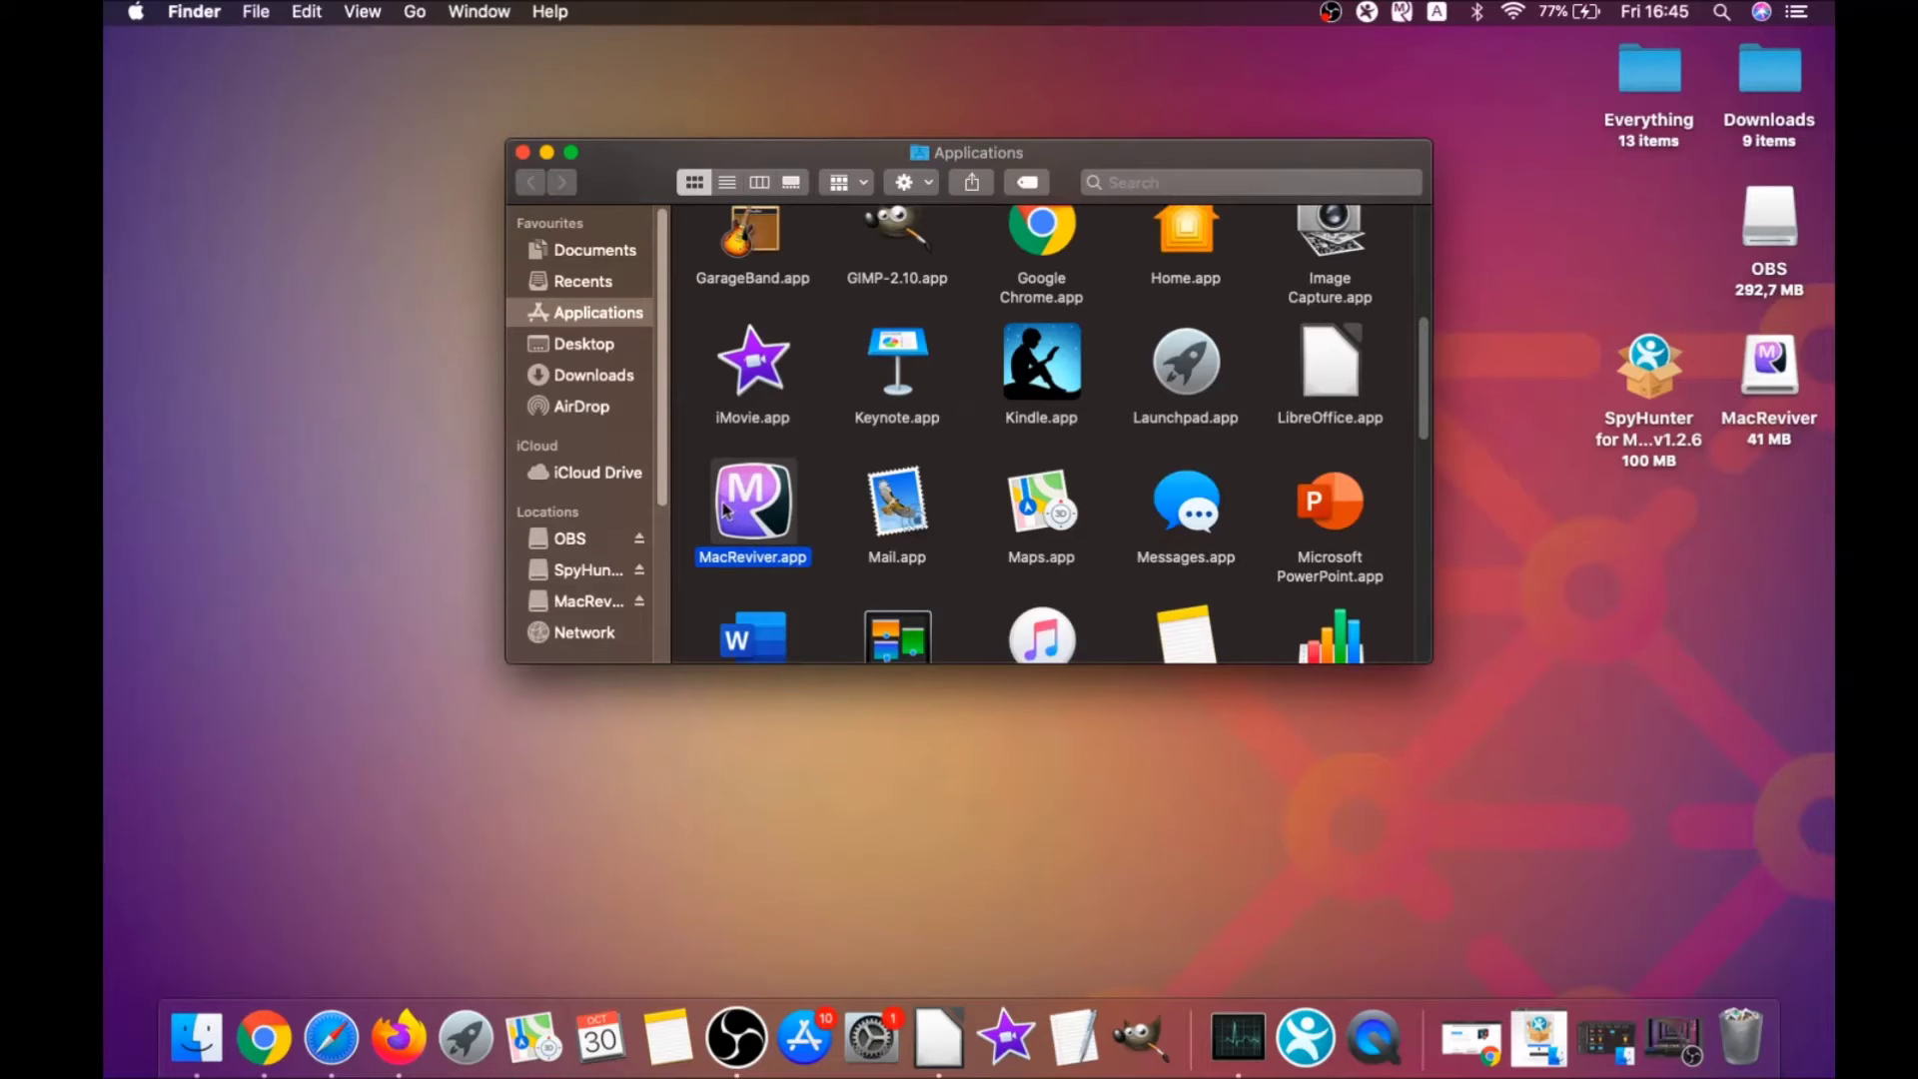
{"action": "left_click_drag", "start_coordinate": [725, 509], "coordinate": [1739, 1020]}
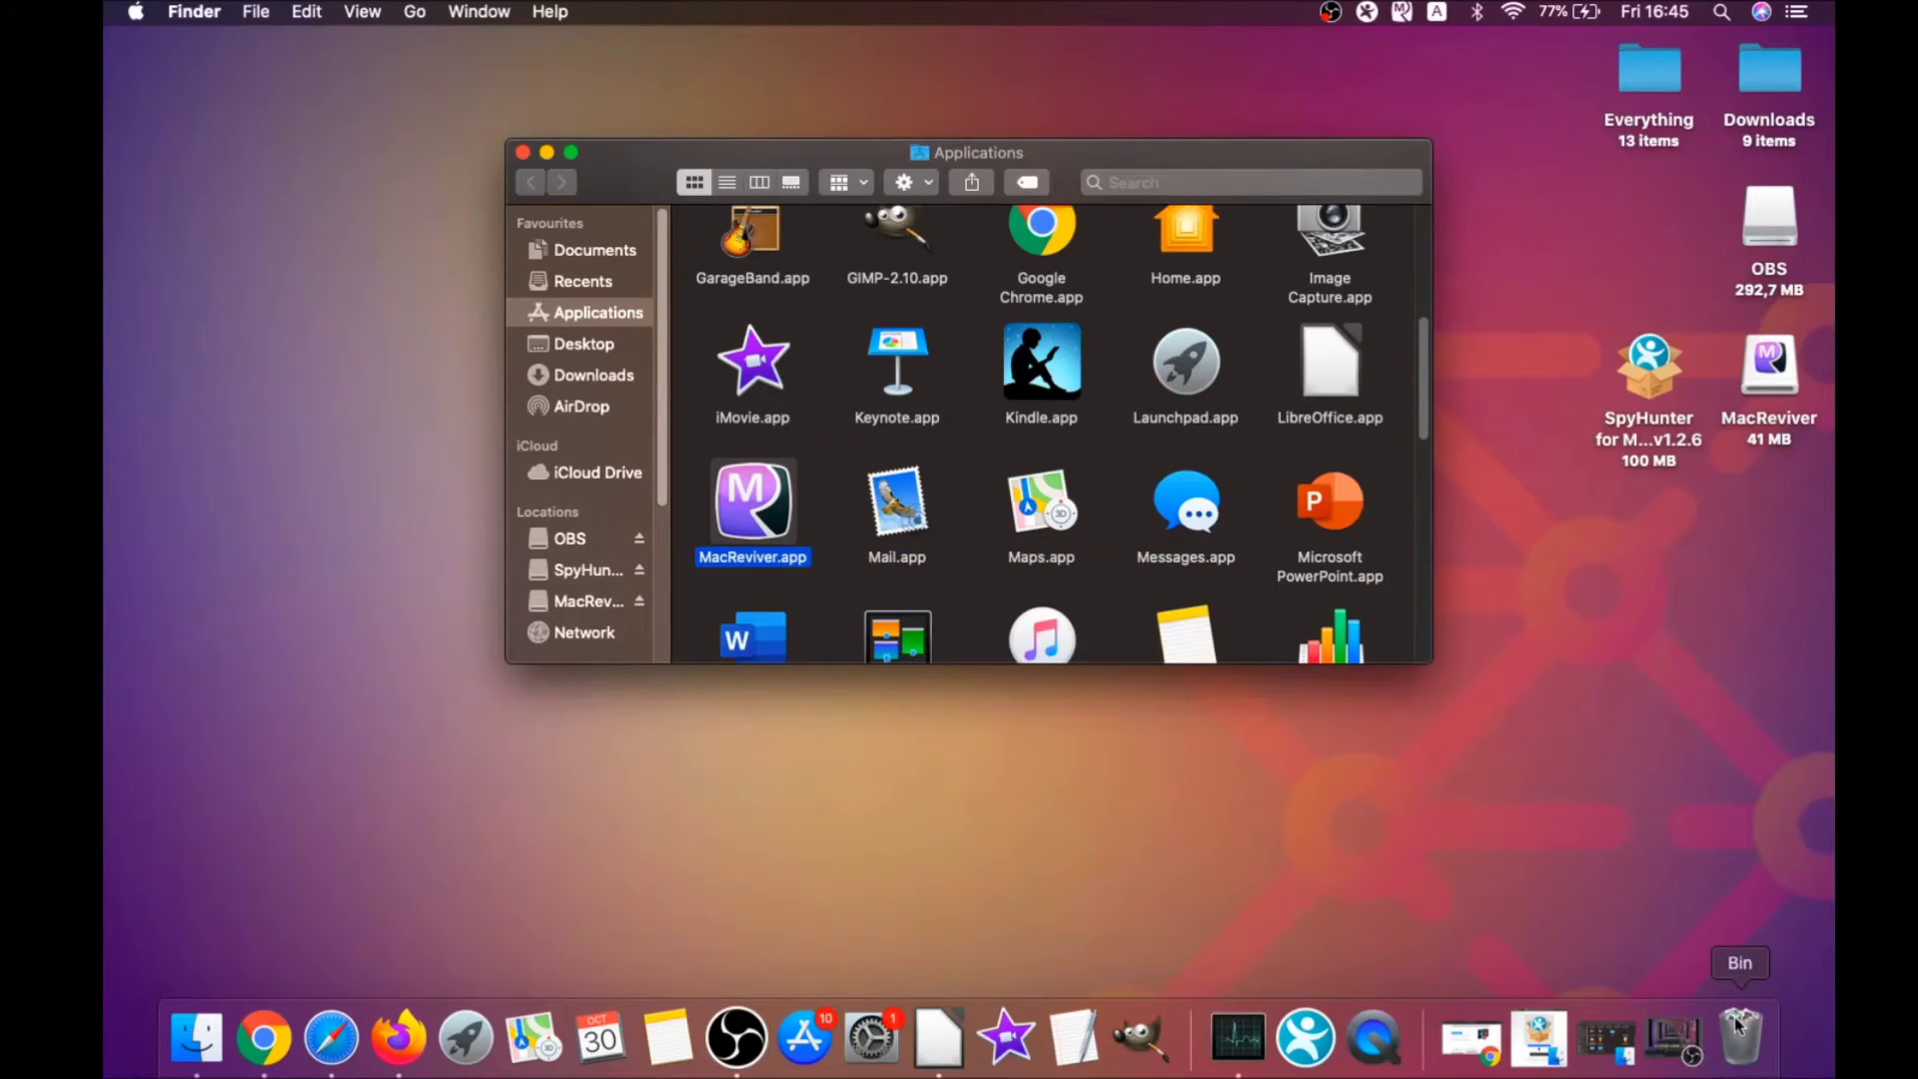
{"action": "left_click", "coordinate": [522, 153]}
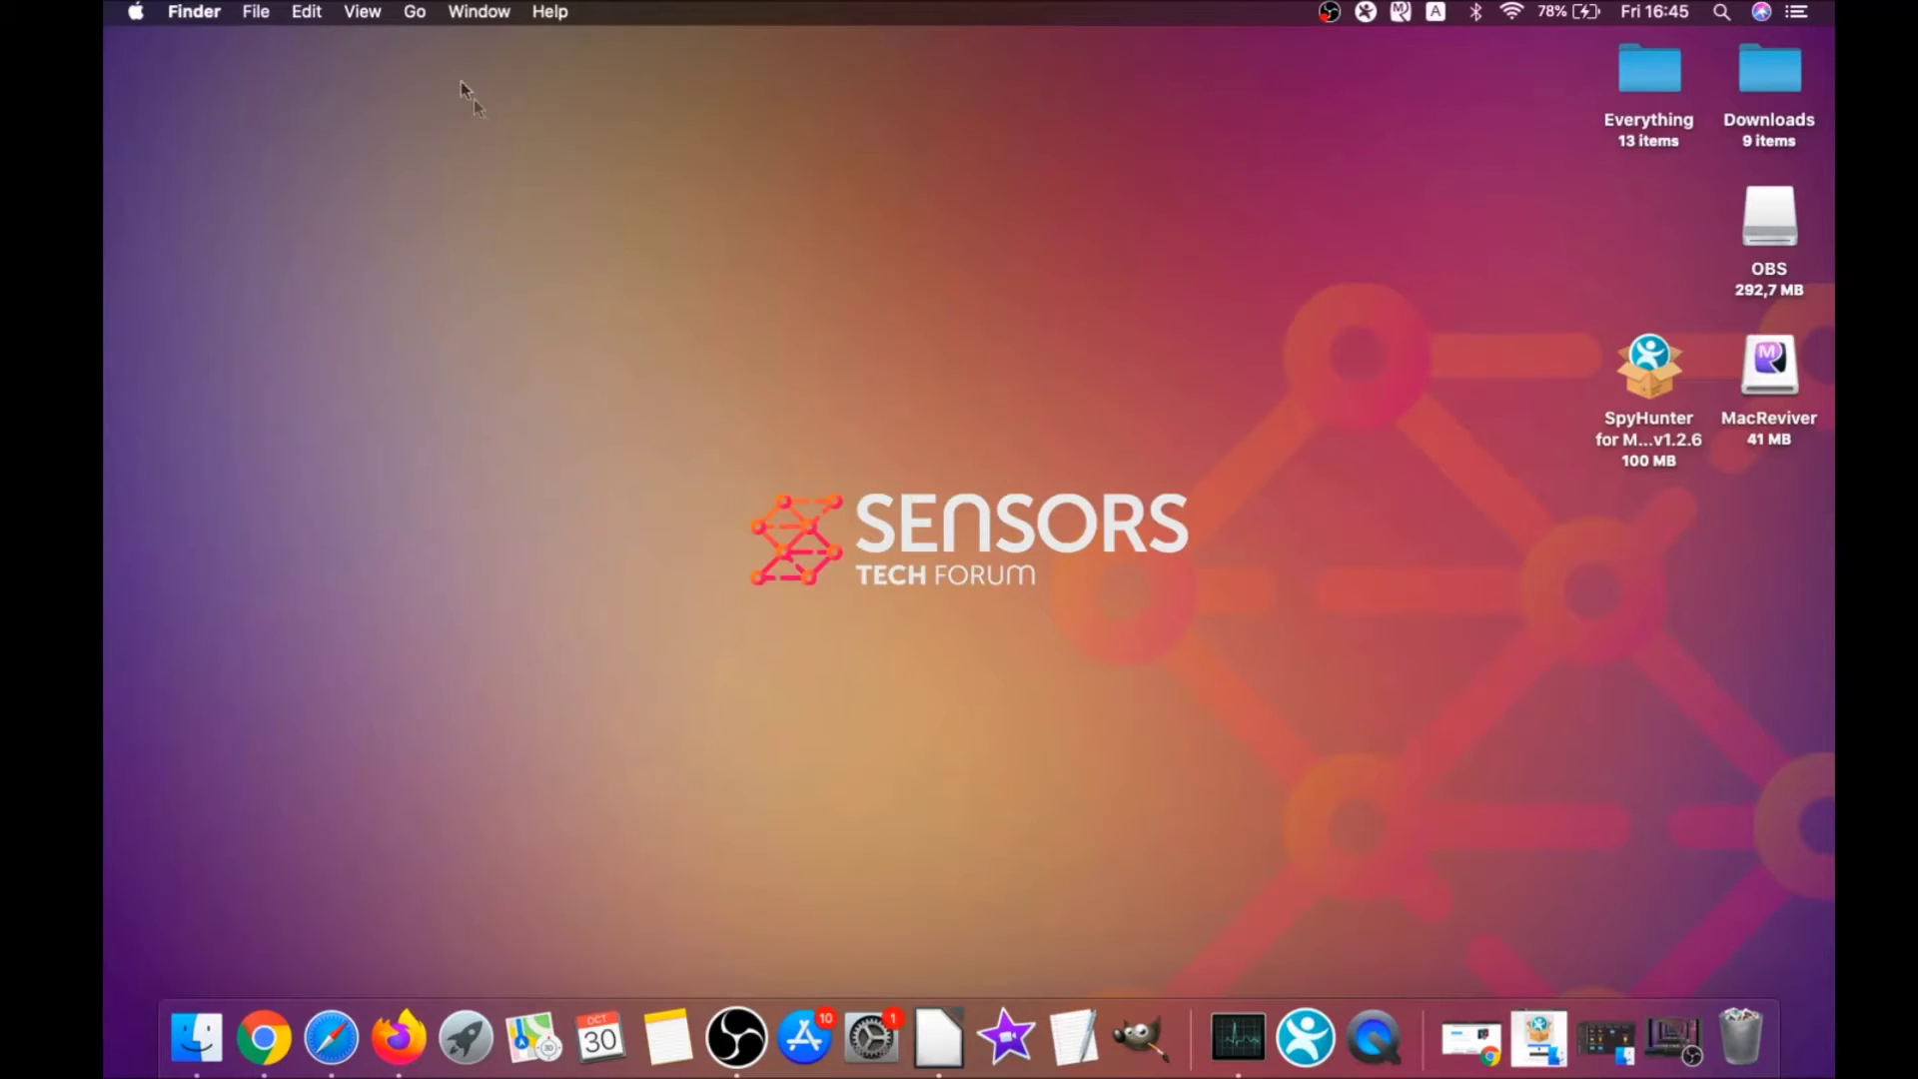
Launch Activity Monitor from the Utilities folder
{"action": "left_click", "coordinate": [418, 14]}
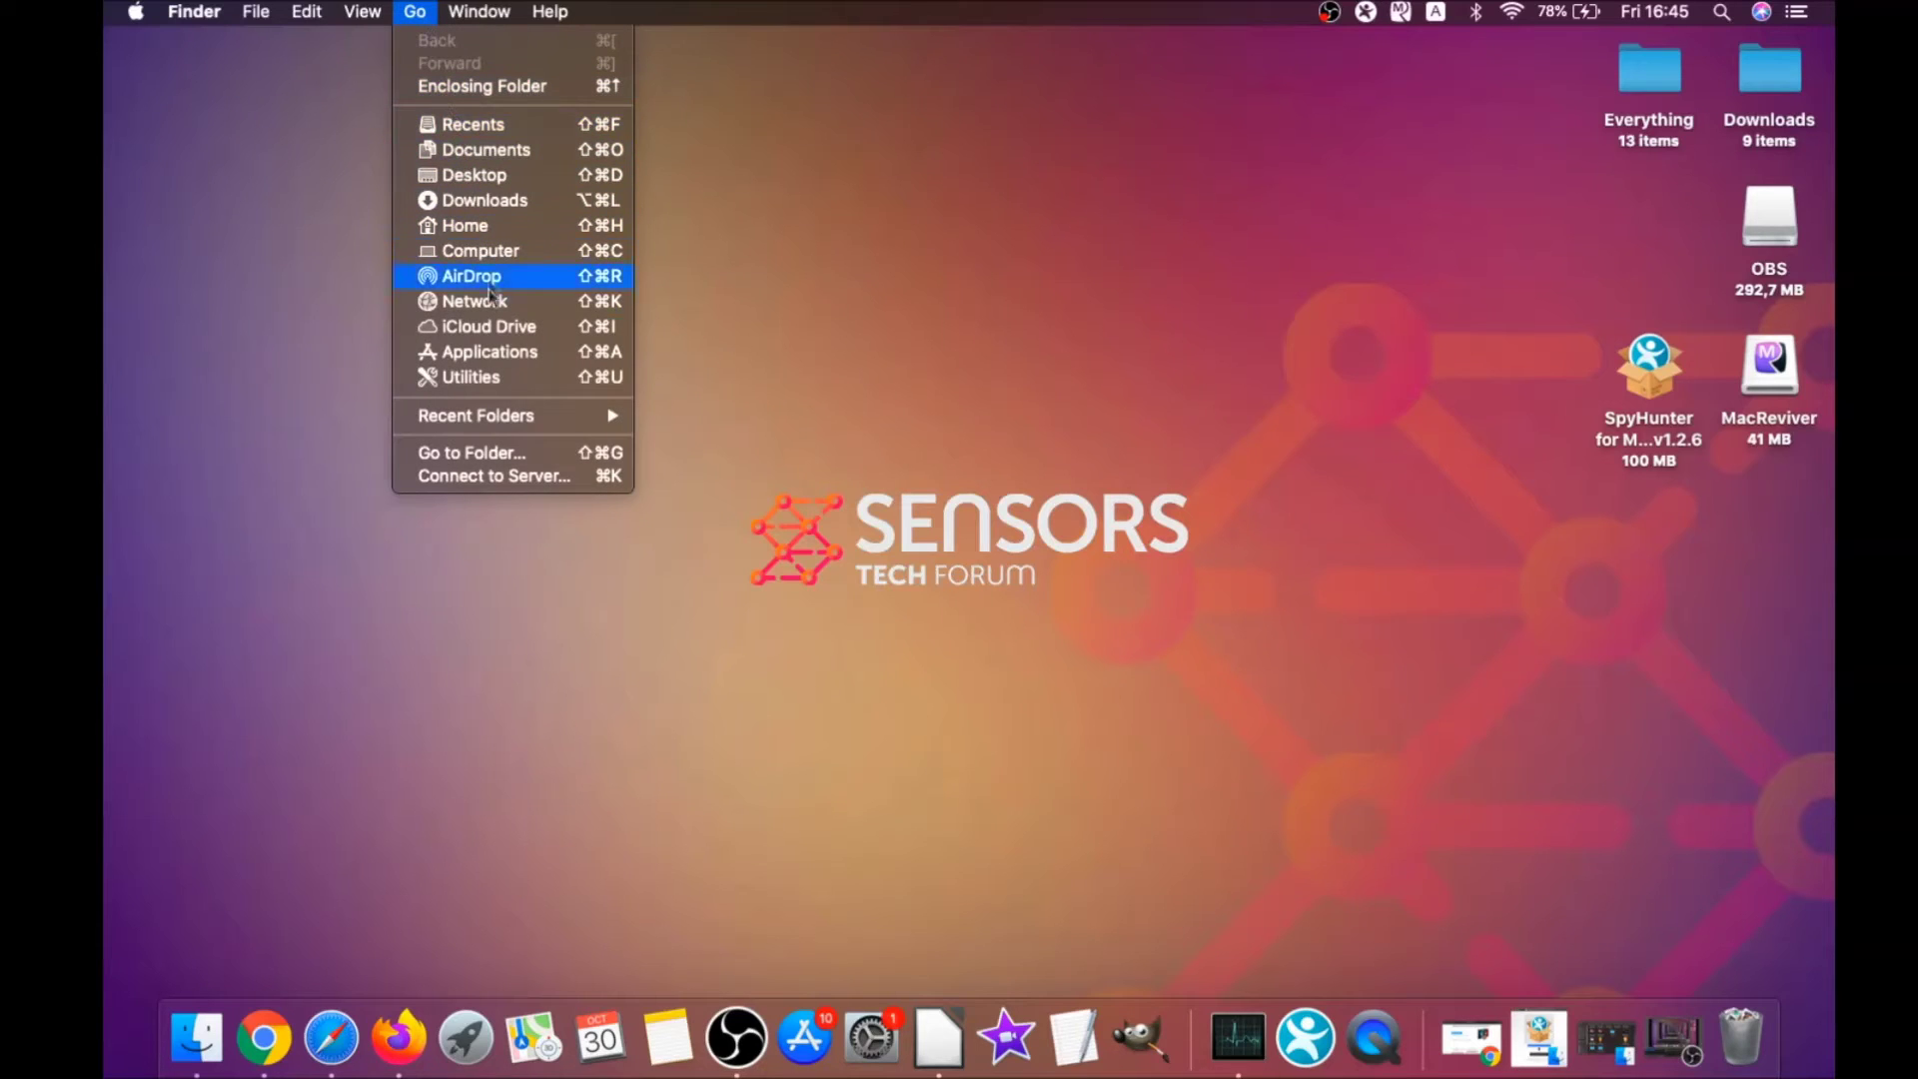
{"action": "left_click", "coordinate": [501, 382]}
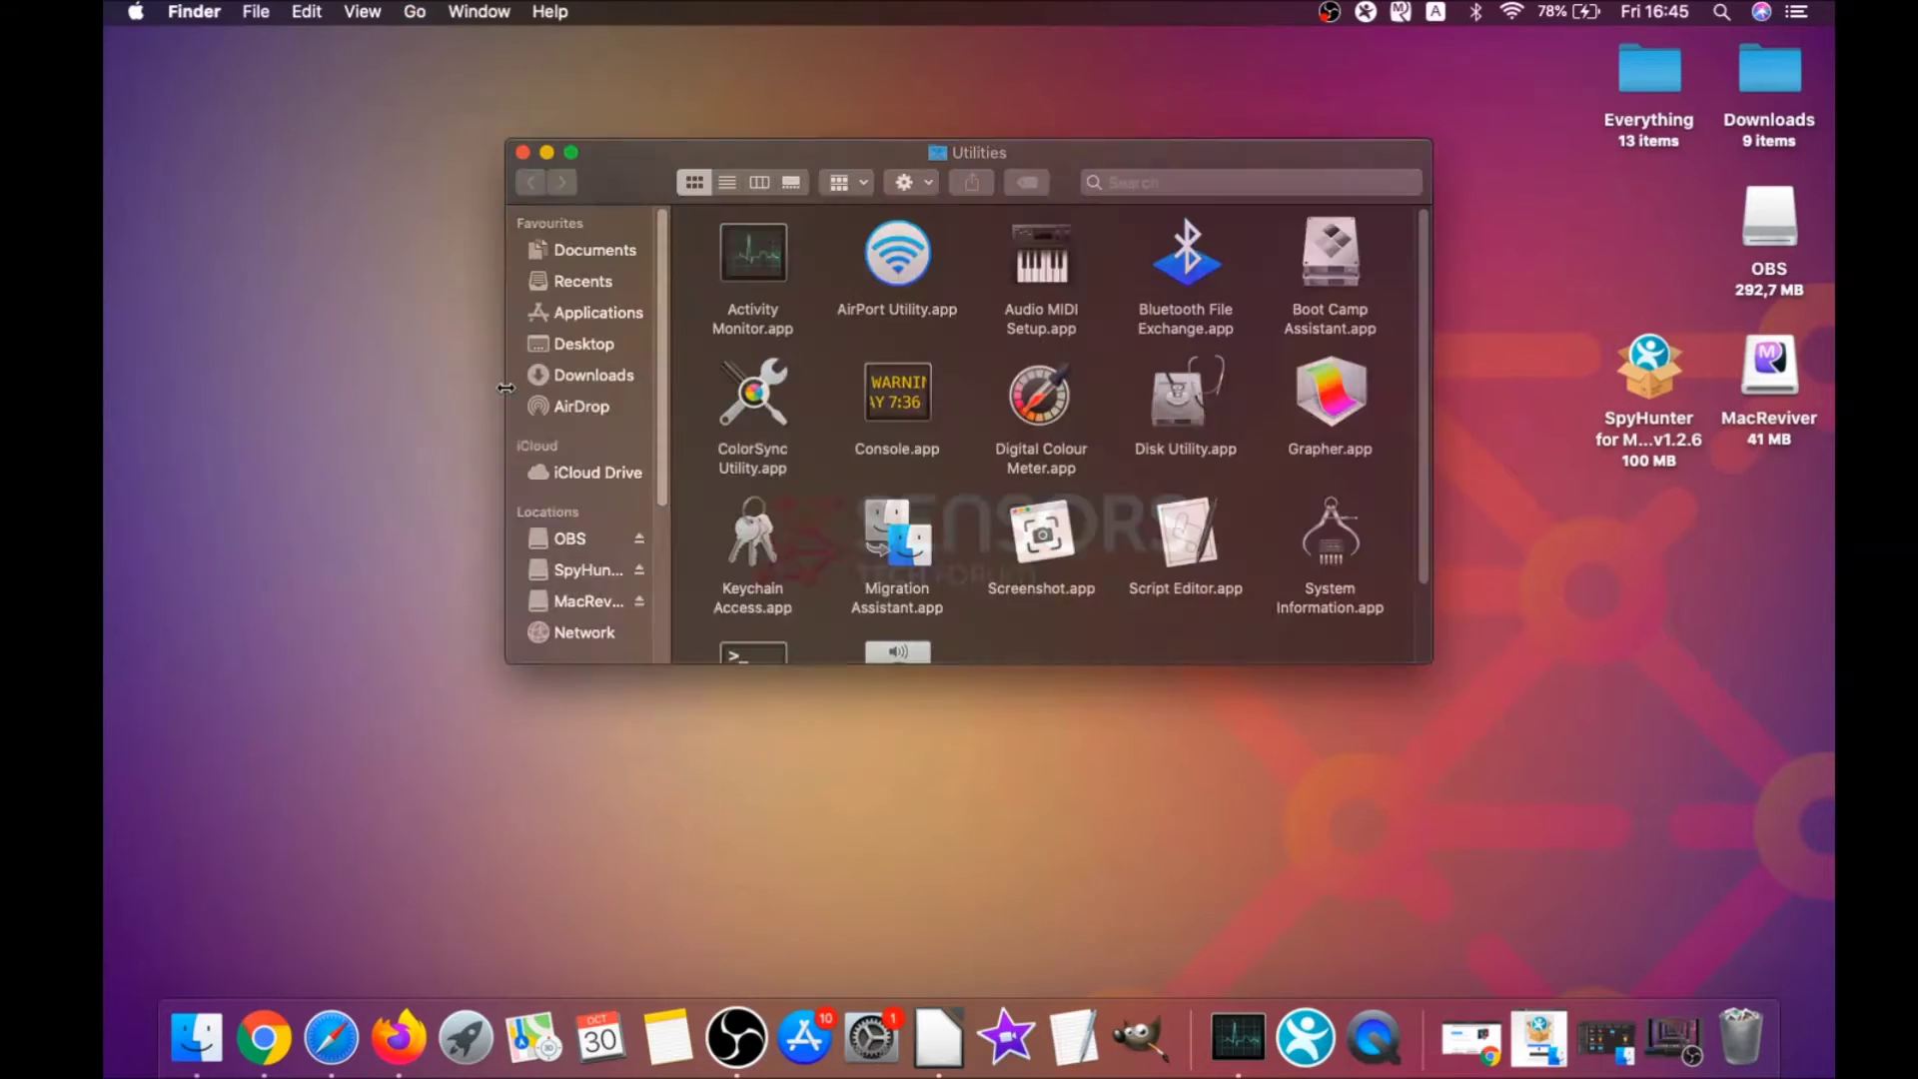
{"action": "double_click", "coordinate": [753, 258]}
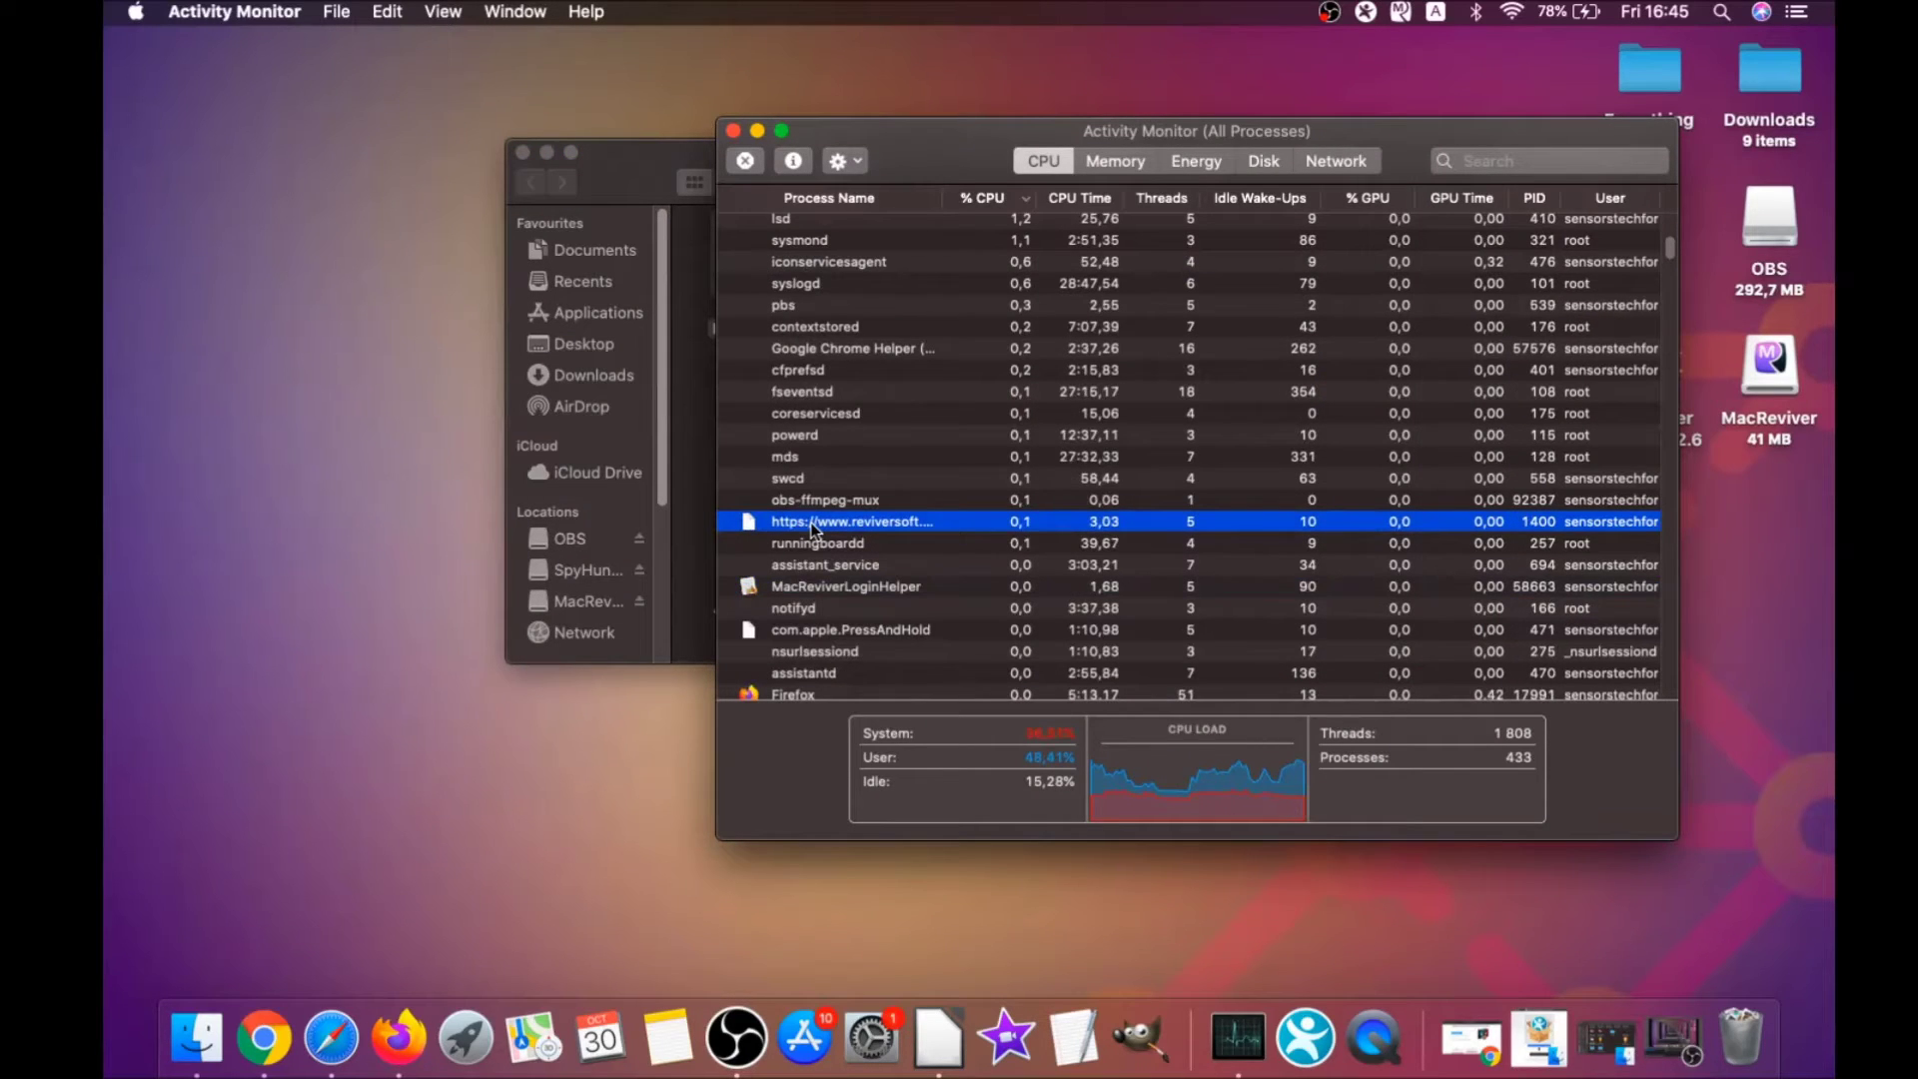
{"action": "scroll", "coordinate": [815, 523], "scroll_direction": "down", "scroll_amount": 3}
{"action": "scroll", "coordinate": [799, 599], "scroll_direction": "down", "scroll_amount": 10}
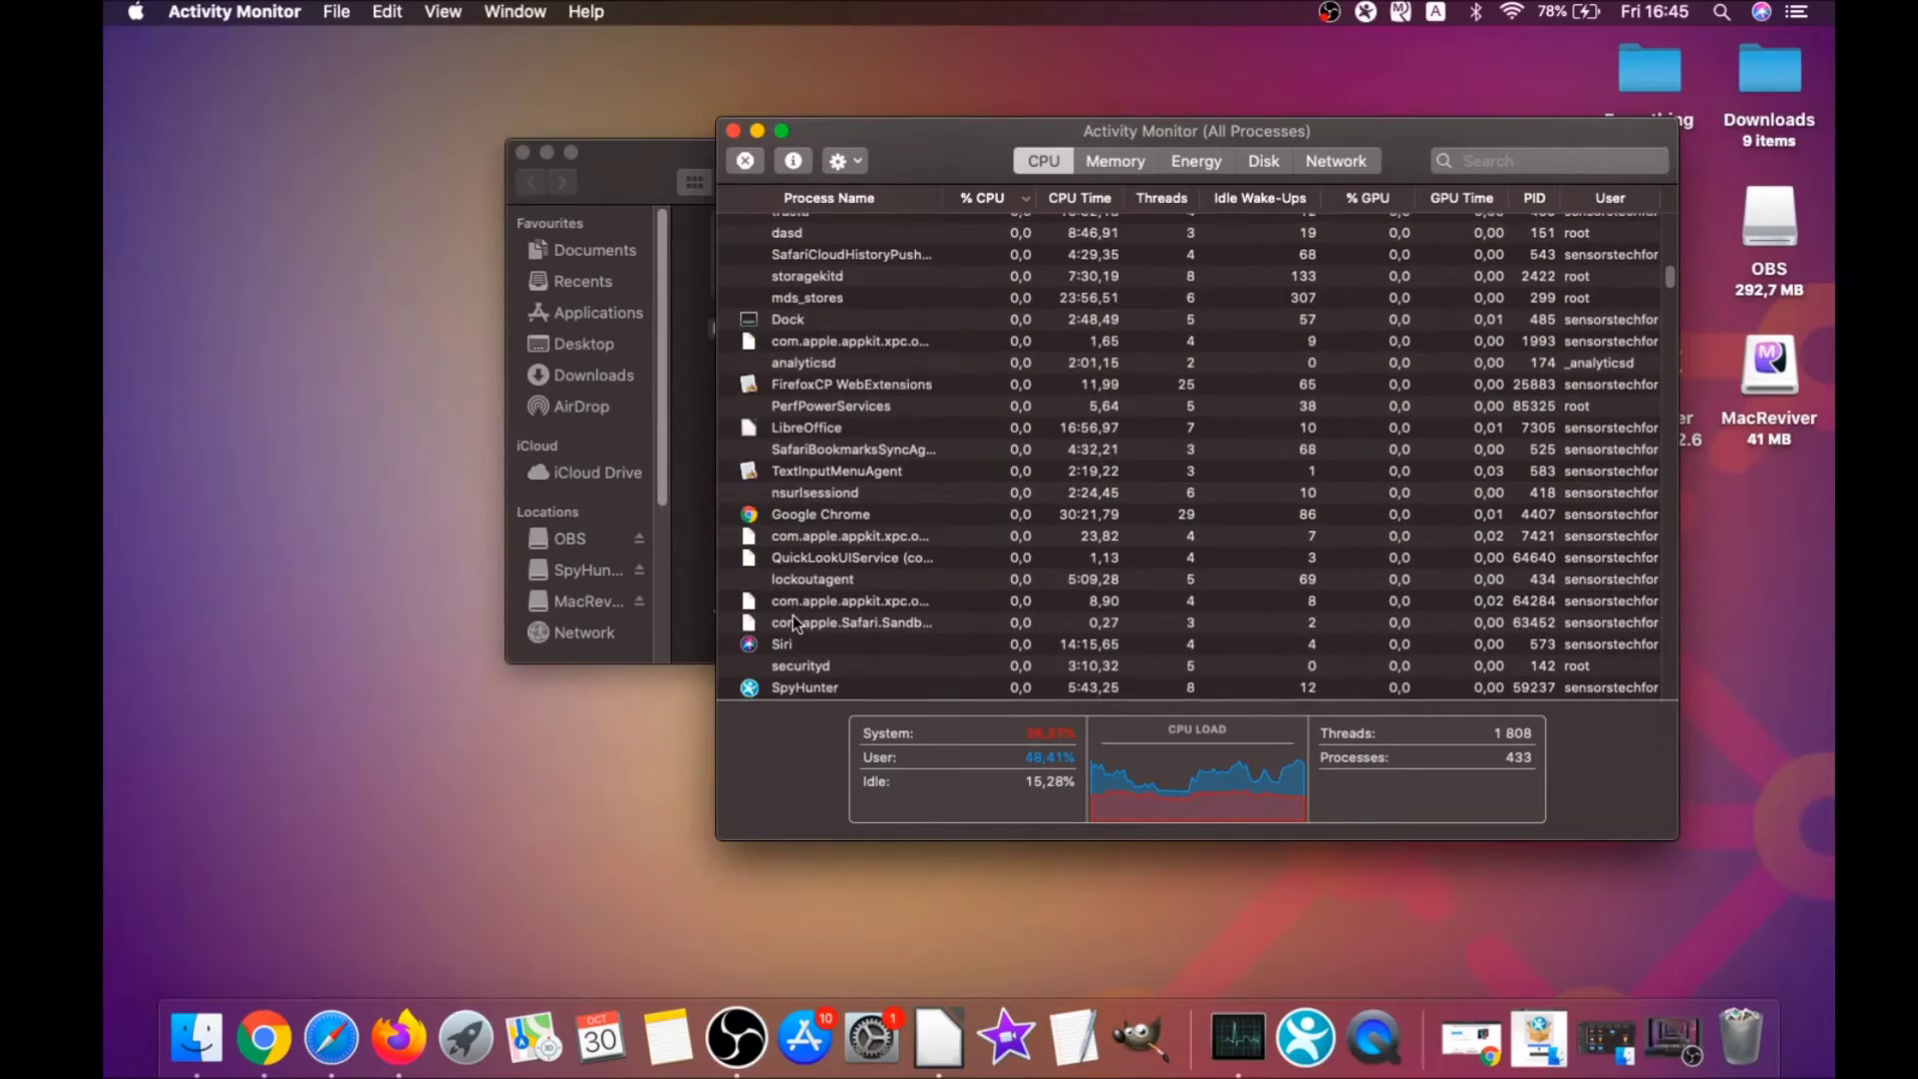
{"action": "scroll", "coordinate": [805, 579], "scroll_direction": "up", "scroll_amount": 10}
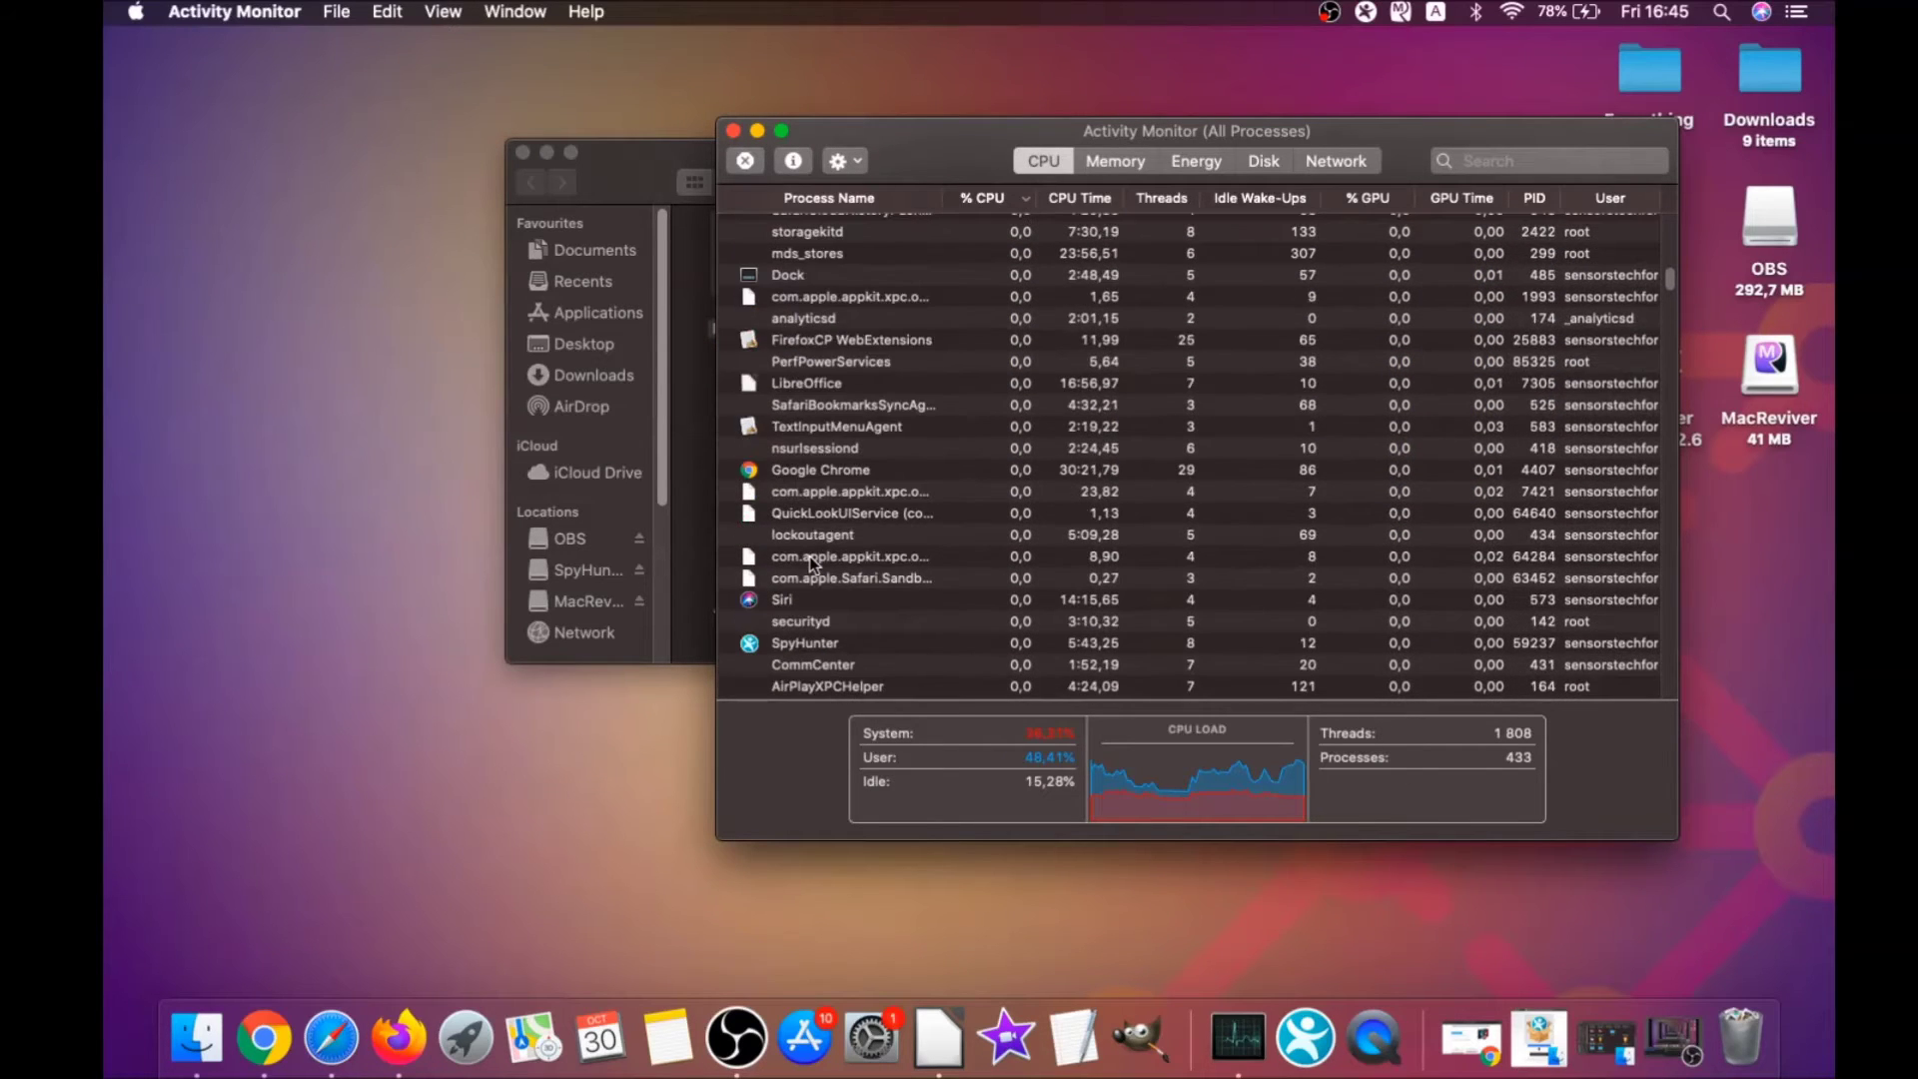
{"action": "scroll", "coordinate": [809, 554], "scroll_direction": "up", "scroll_amount": 6}
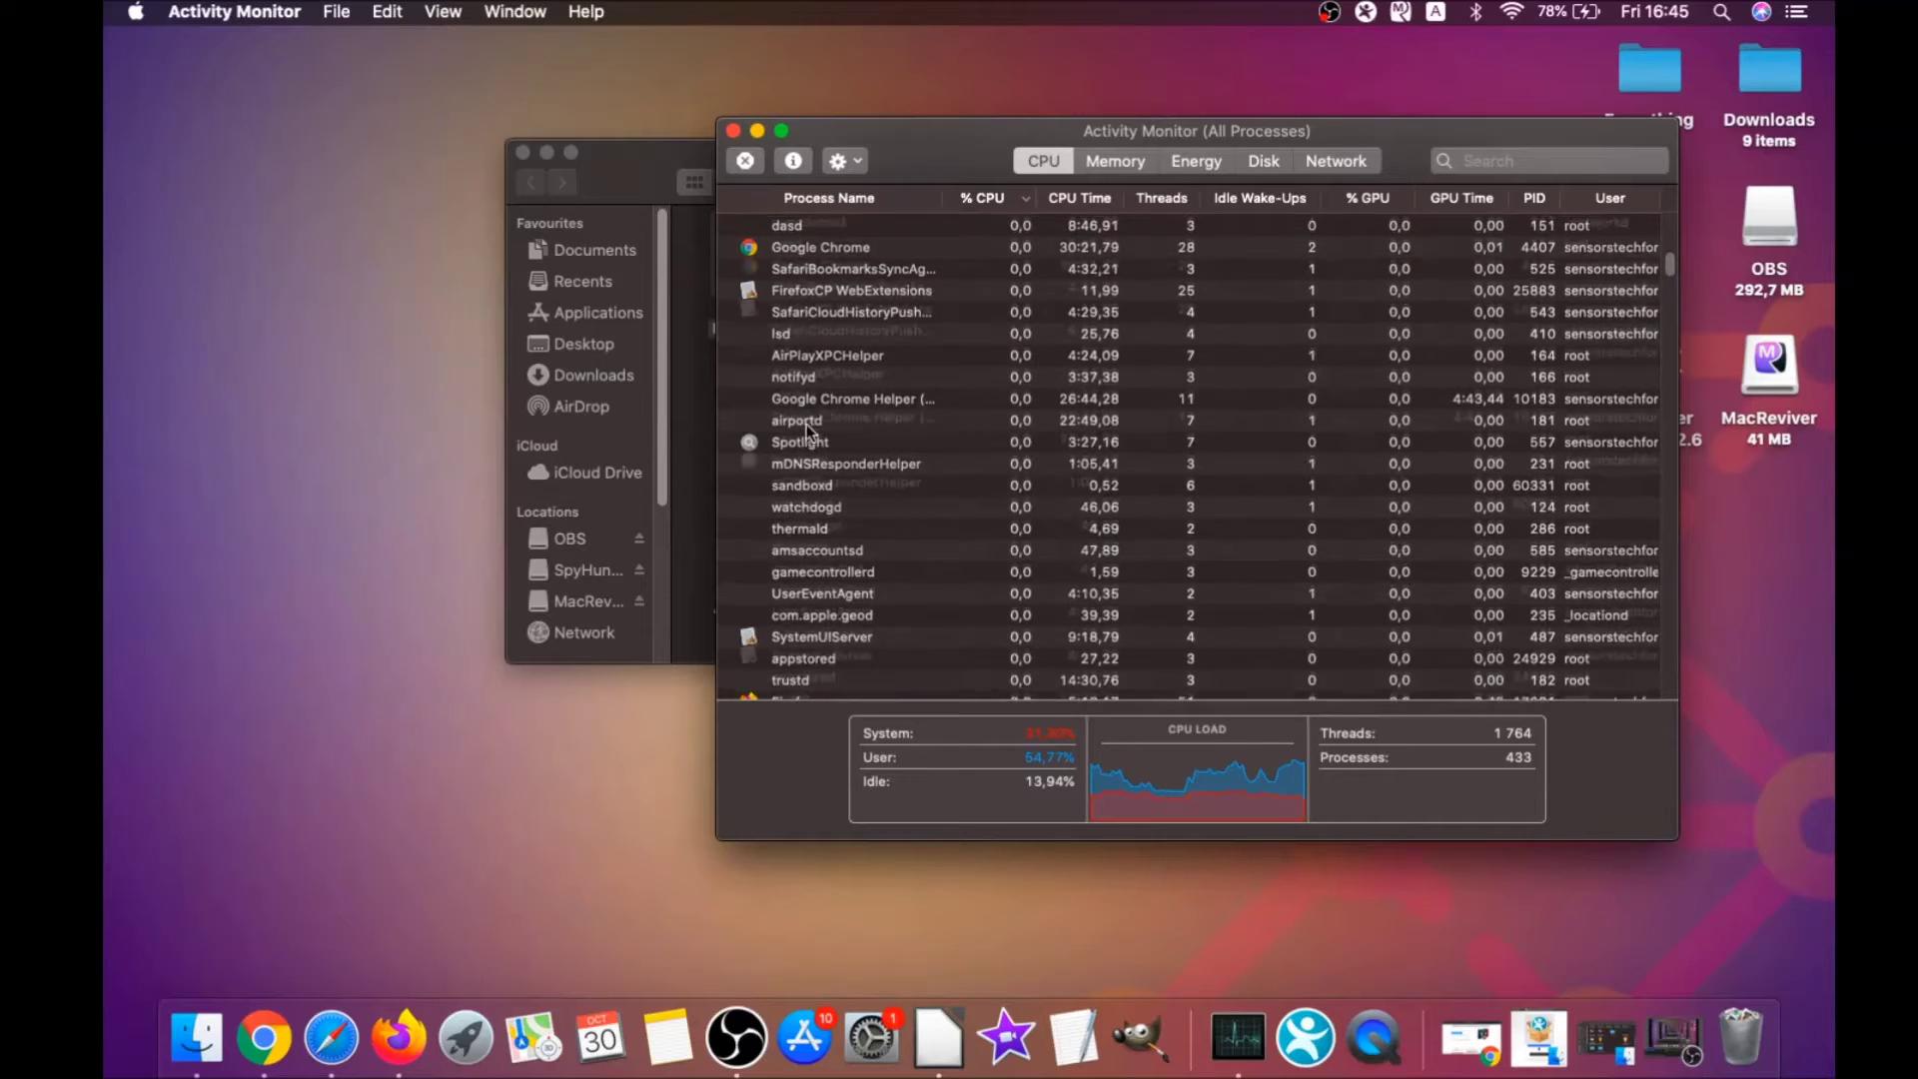
Force quit the lsd and MacReviverLoginHelper processes
{"action": "left_click", "coordinate": [803, 413]}
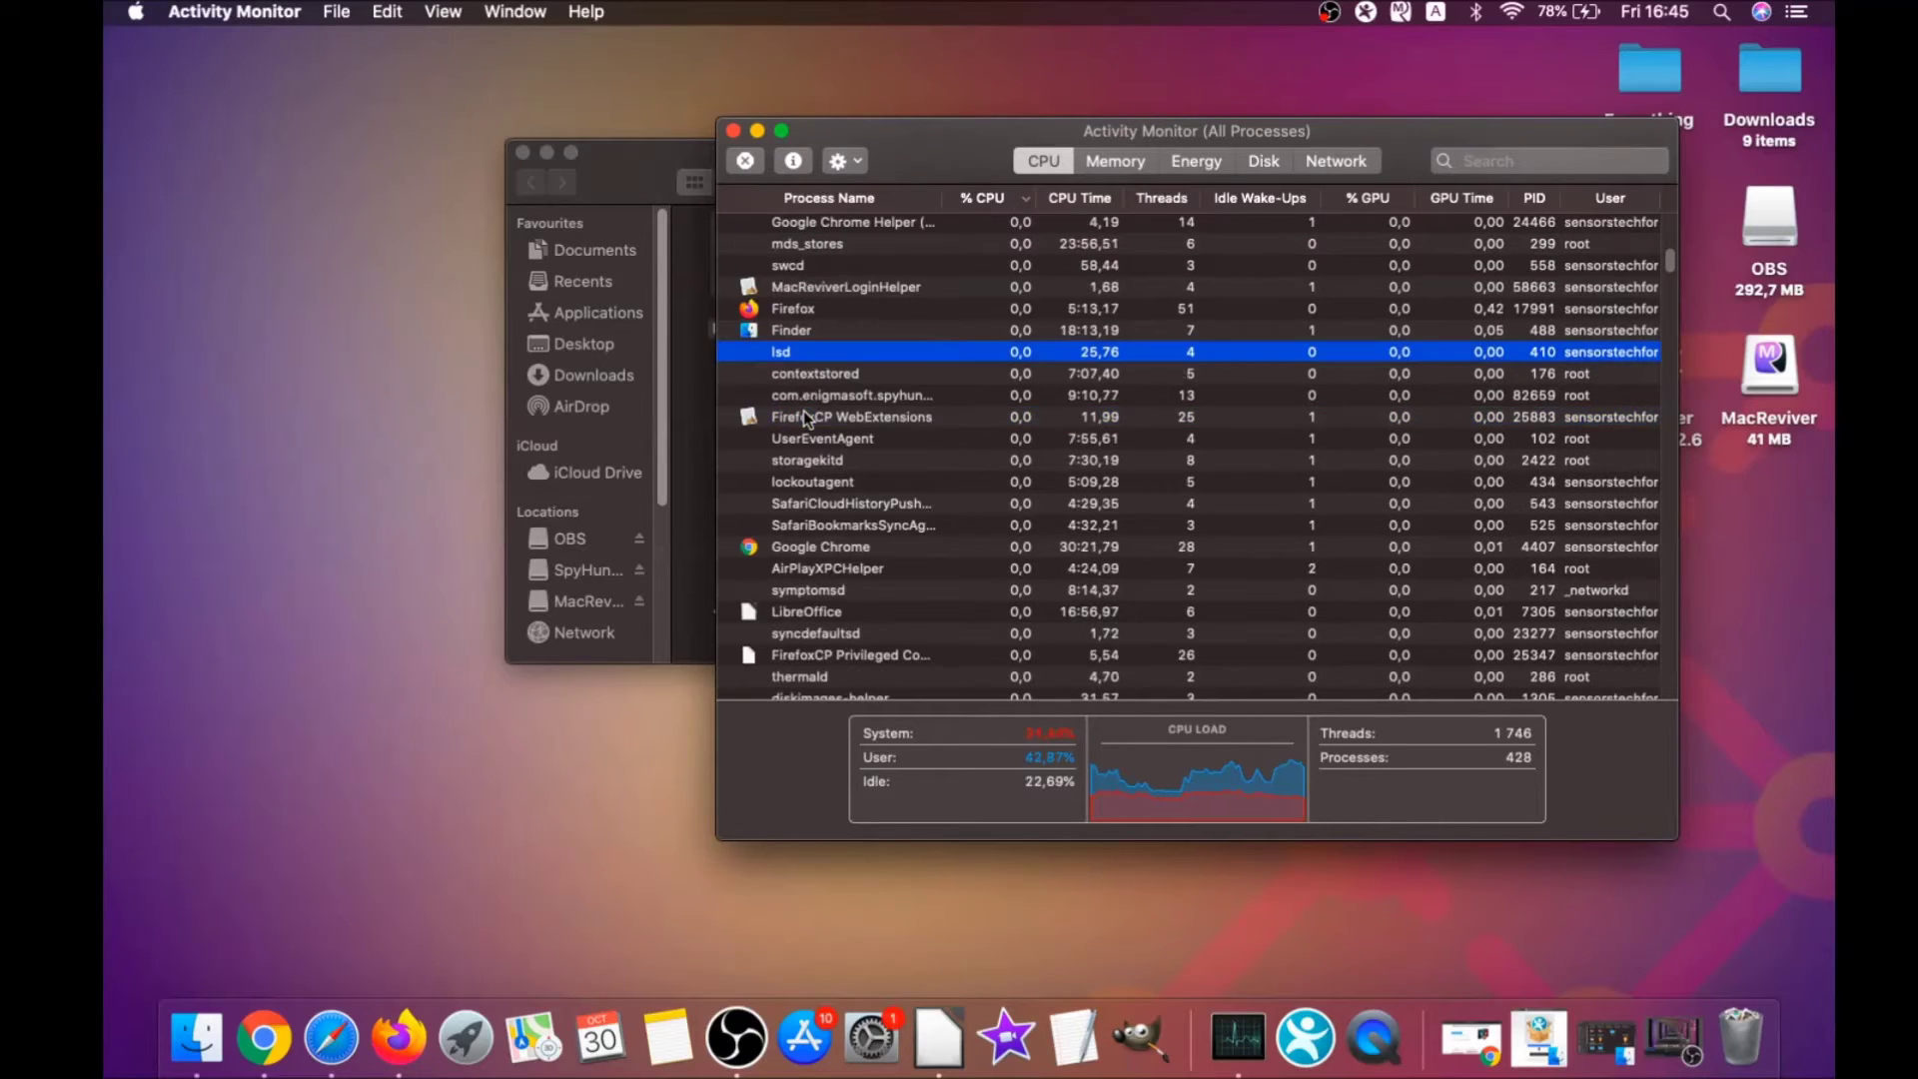
{"action": "left_click", "coordinate": [745, 161]}
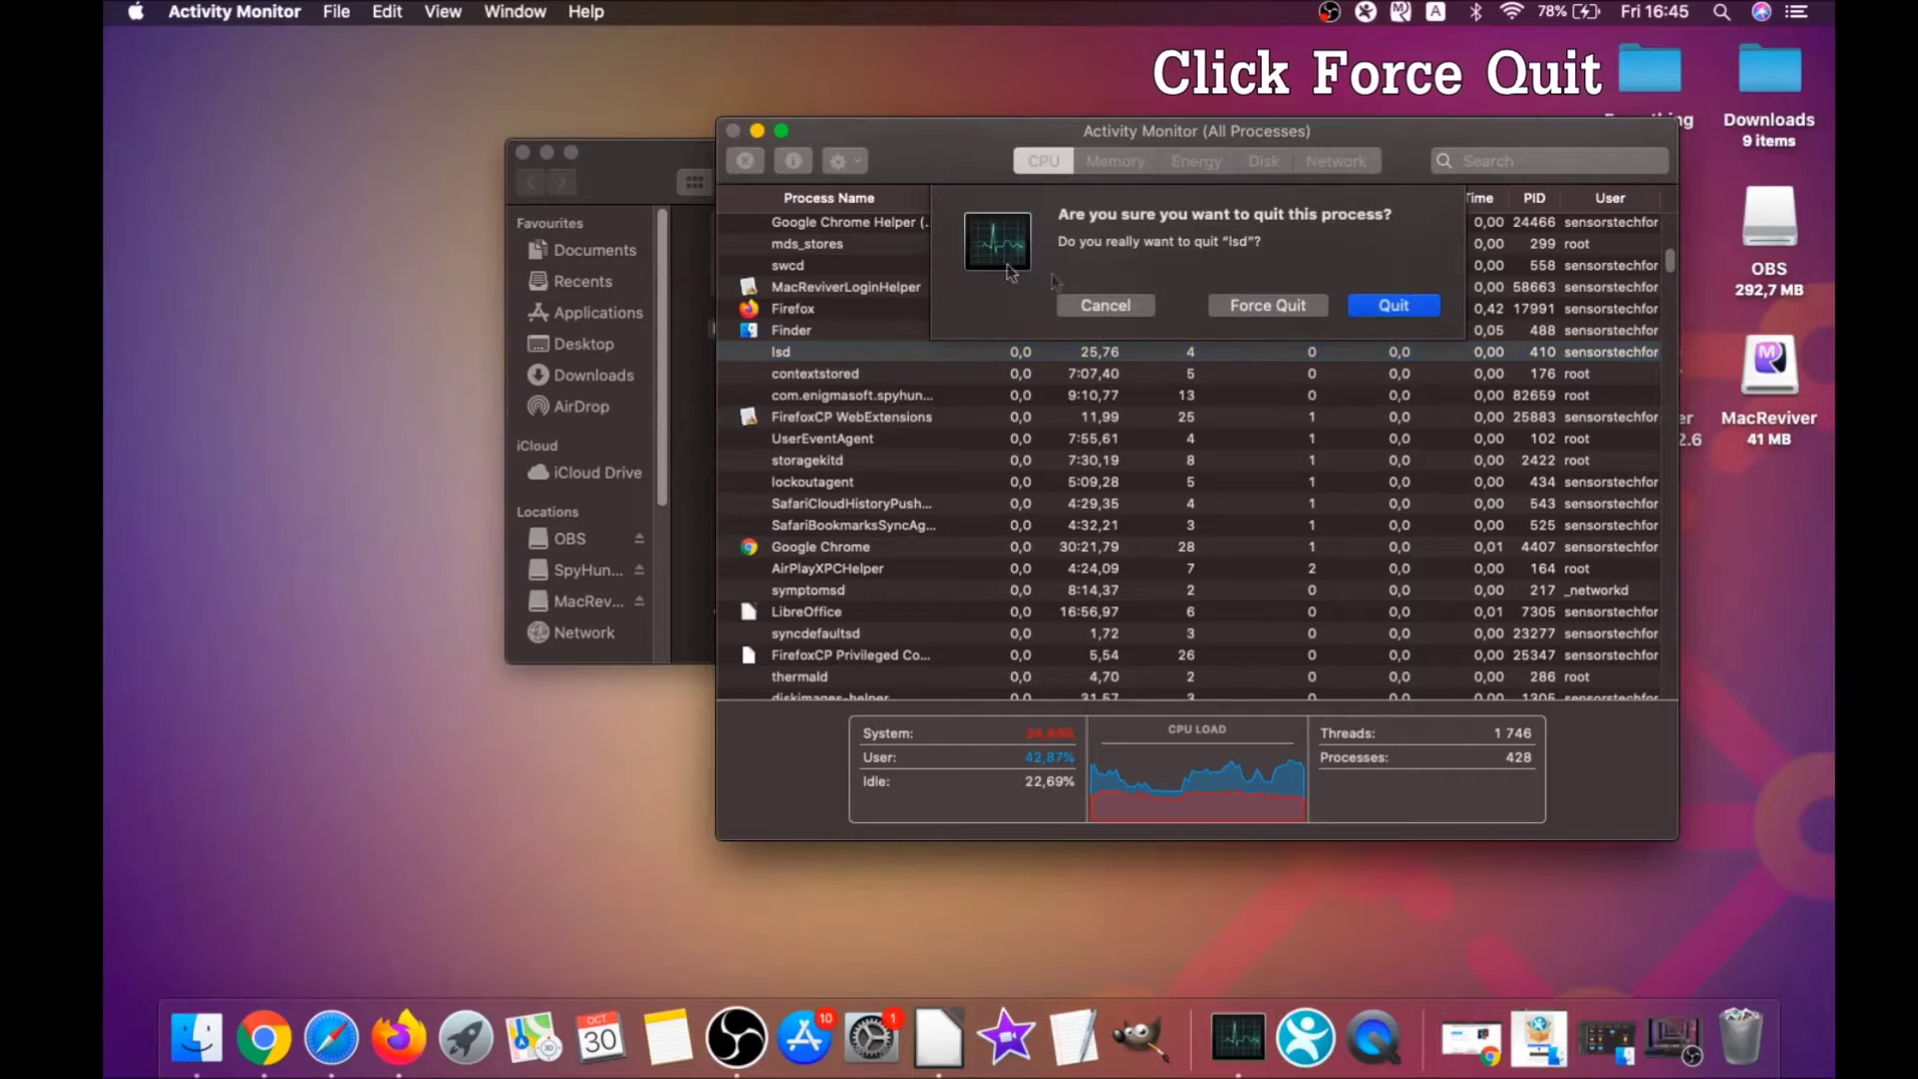
{"action": "left_click", "coordinate": [1294, 306]}
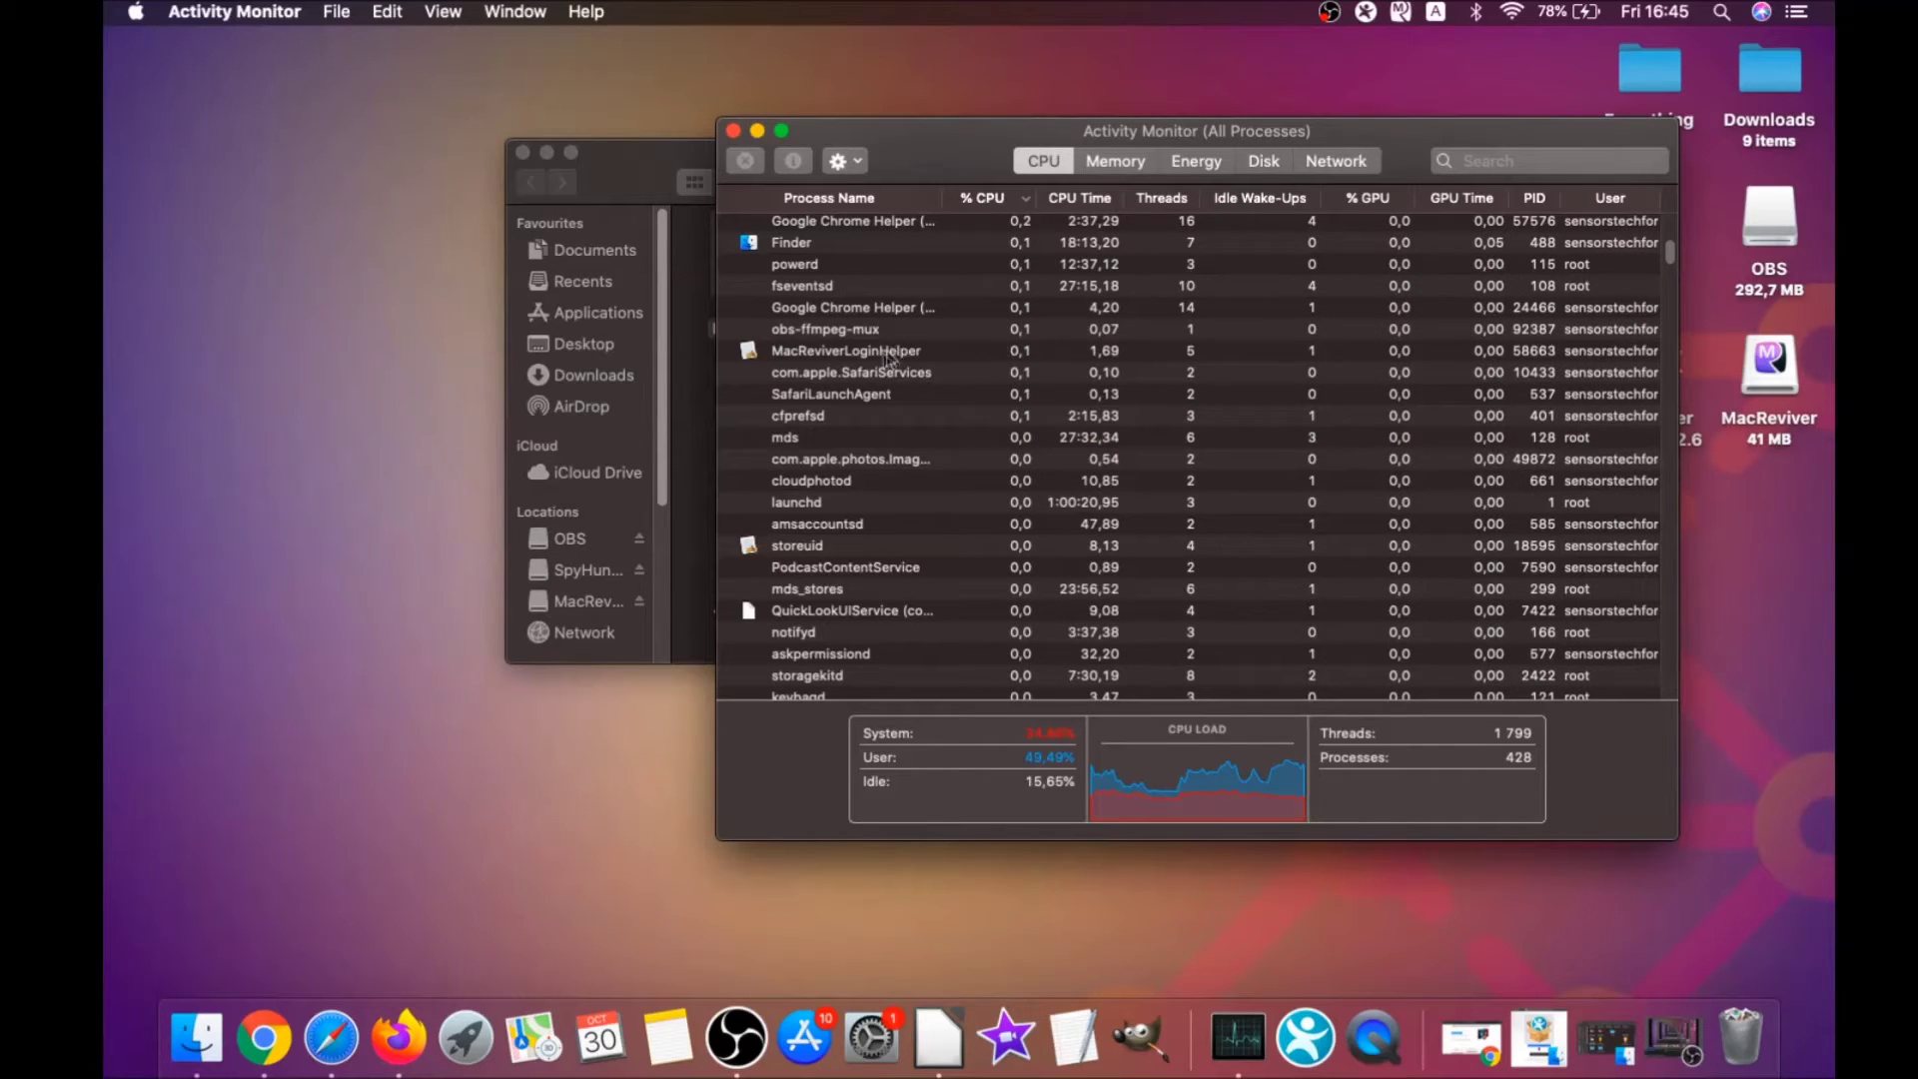
{"action": "left_click", "coordinate": [881, 354]}
{"action": "left_click", "coordinate": [747, 162]}
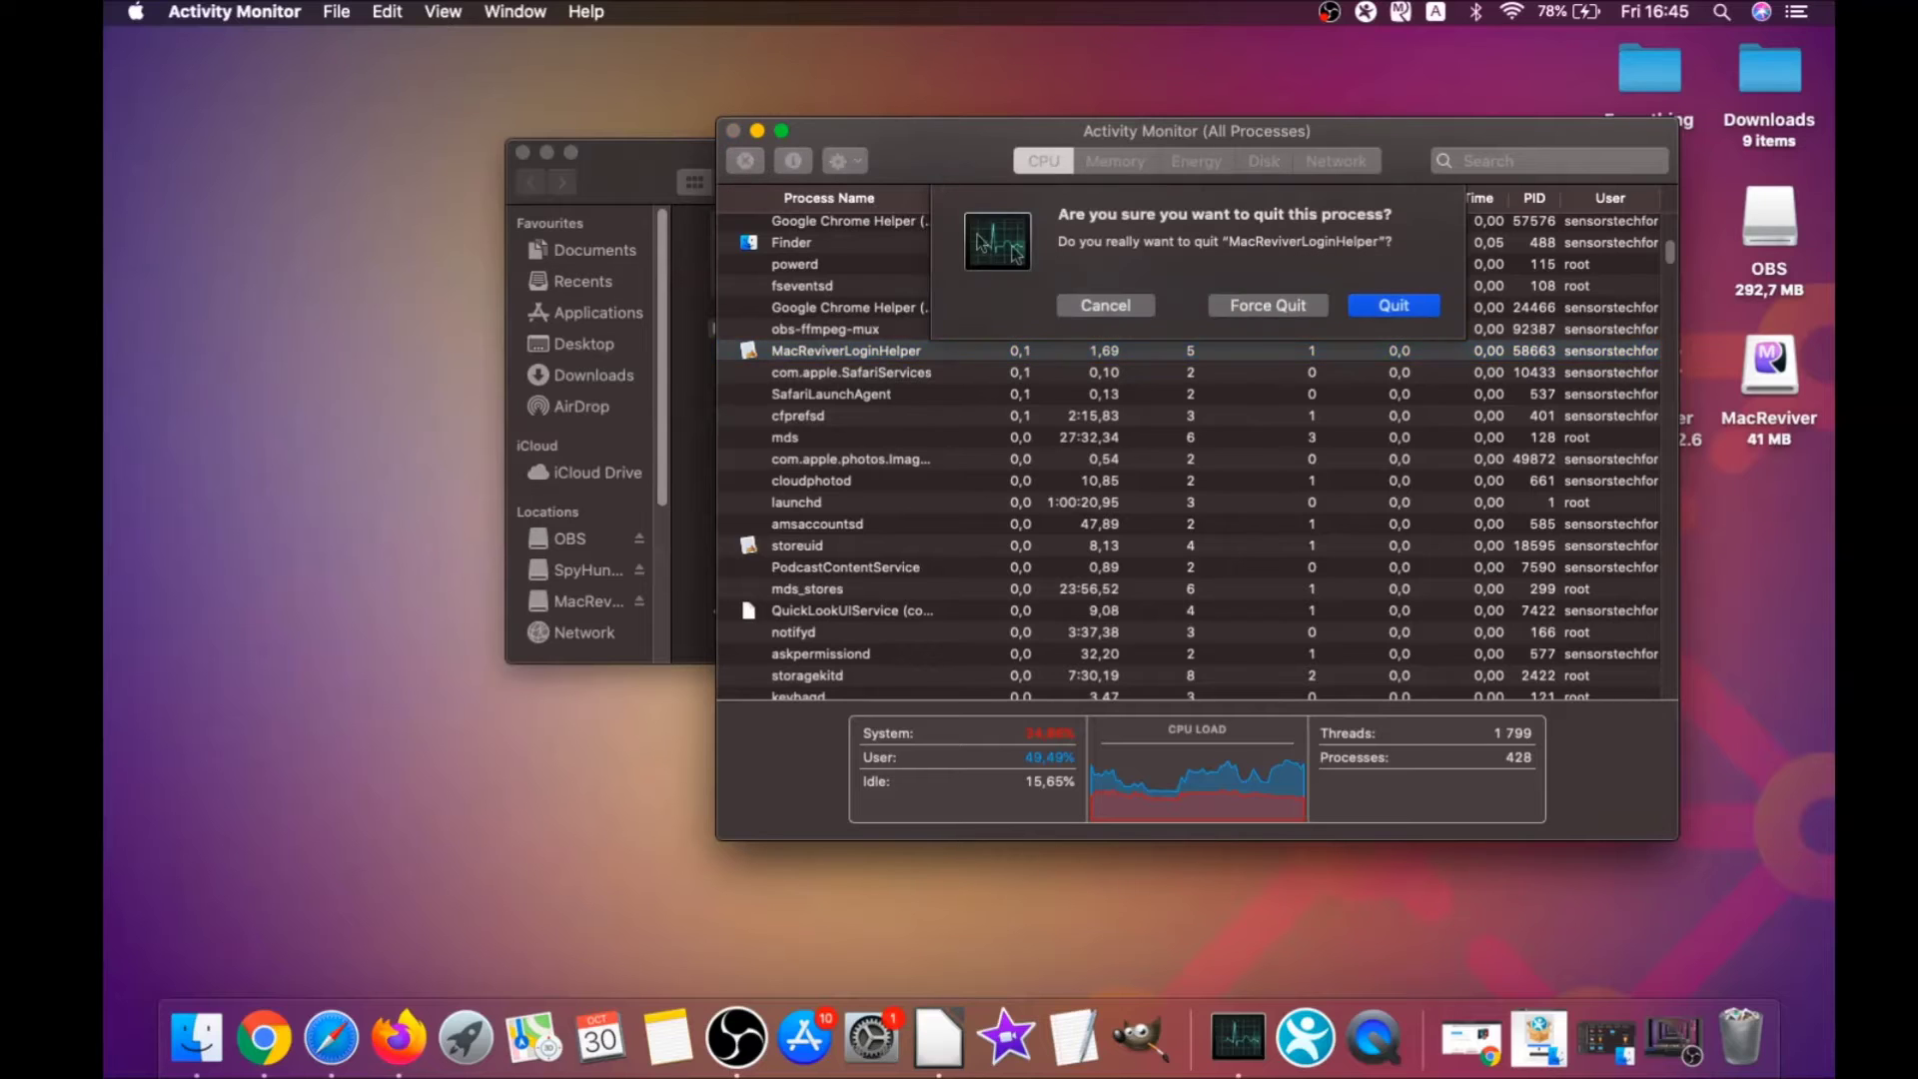
{"action": "left_click", "coordinate": [1247, 307]}
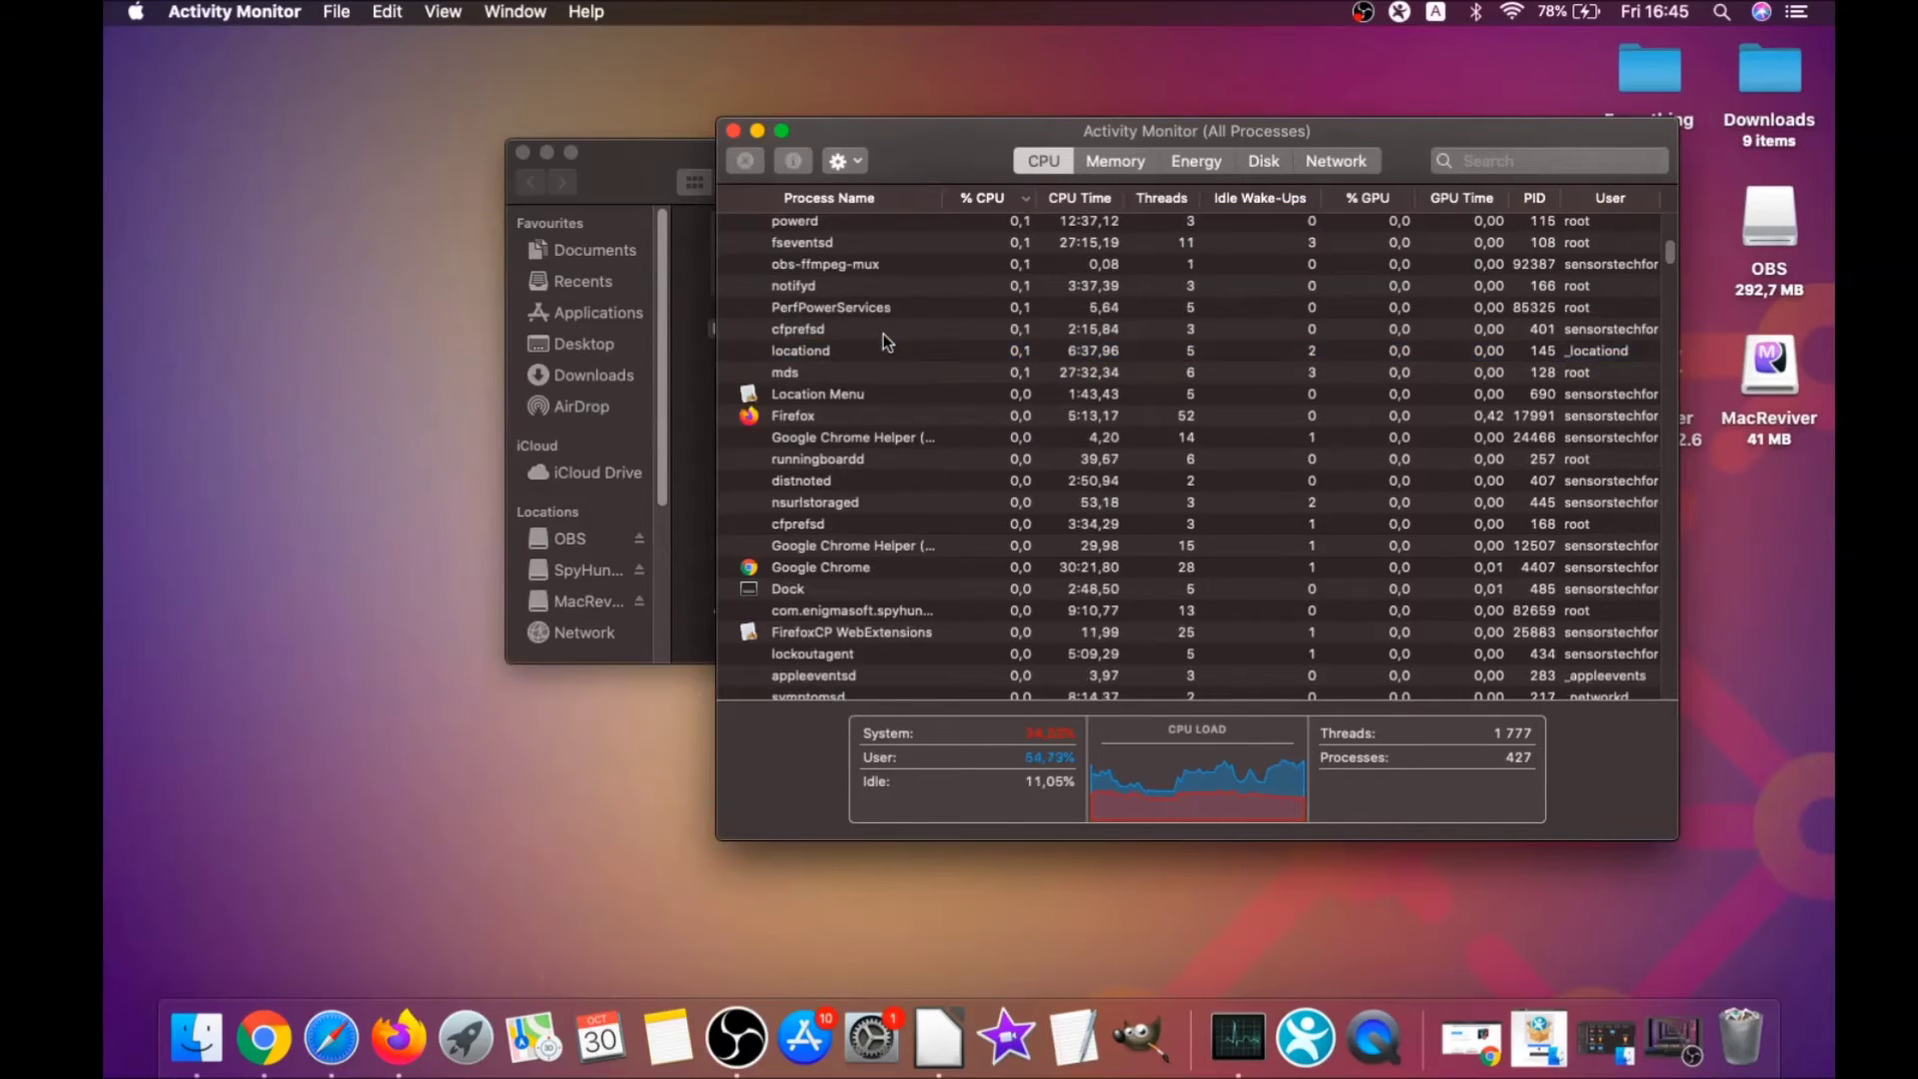
Close Activity Monitor and the Utilities folder window
{"action": "scroll", "coordinate": [881, 341], "scroll_direction": "up", "scroll_amount": 5}
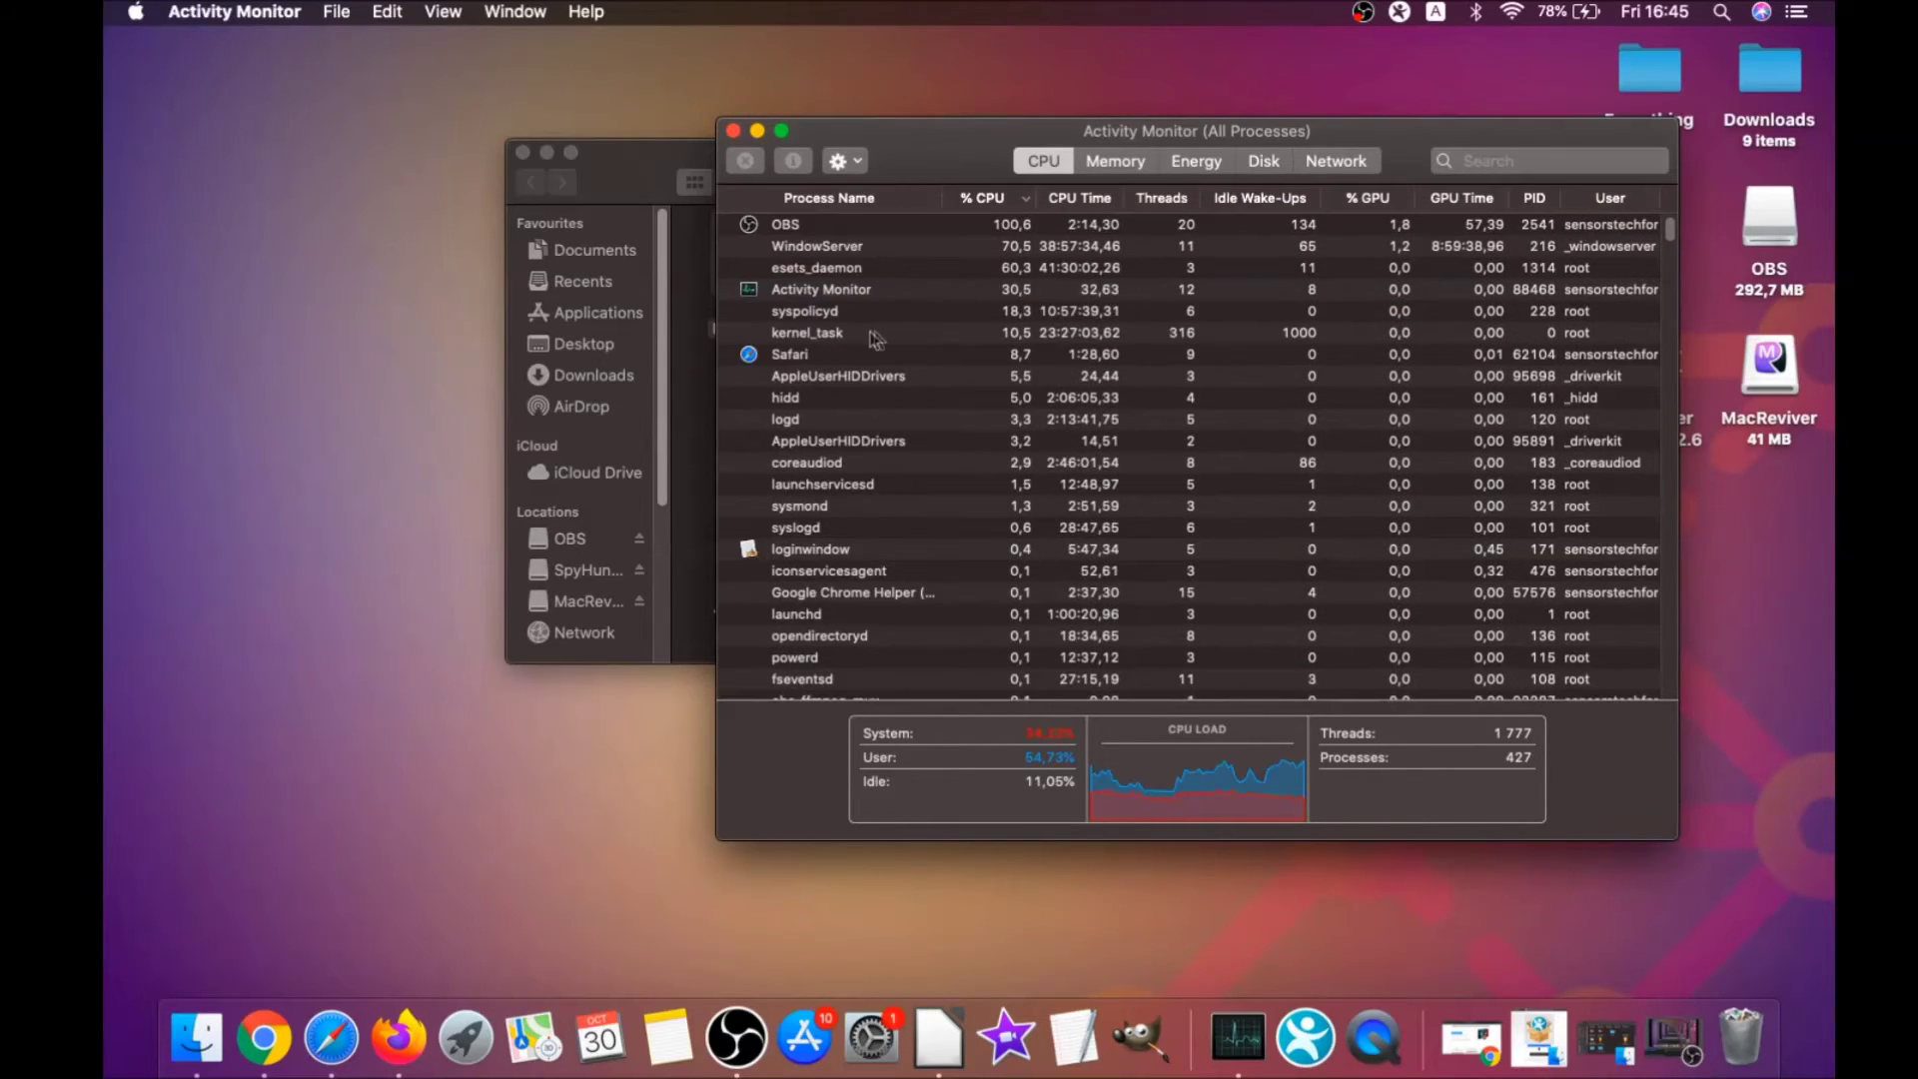
{"action": "left_click", "coordinate": [731, 130]}
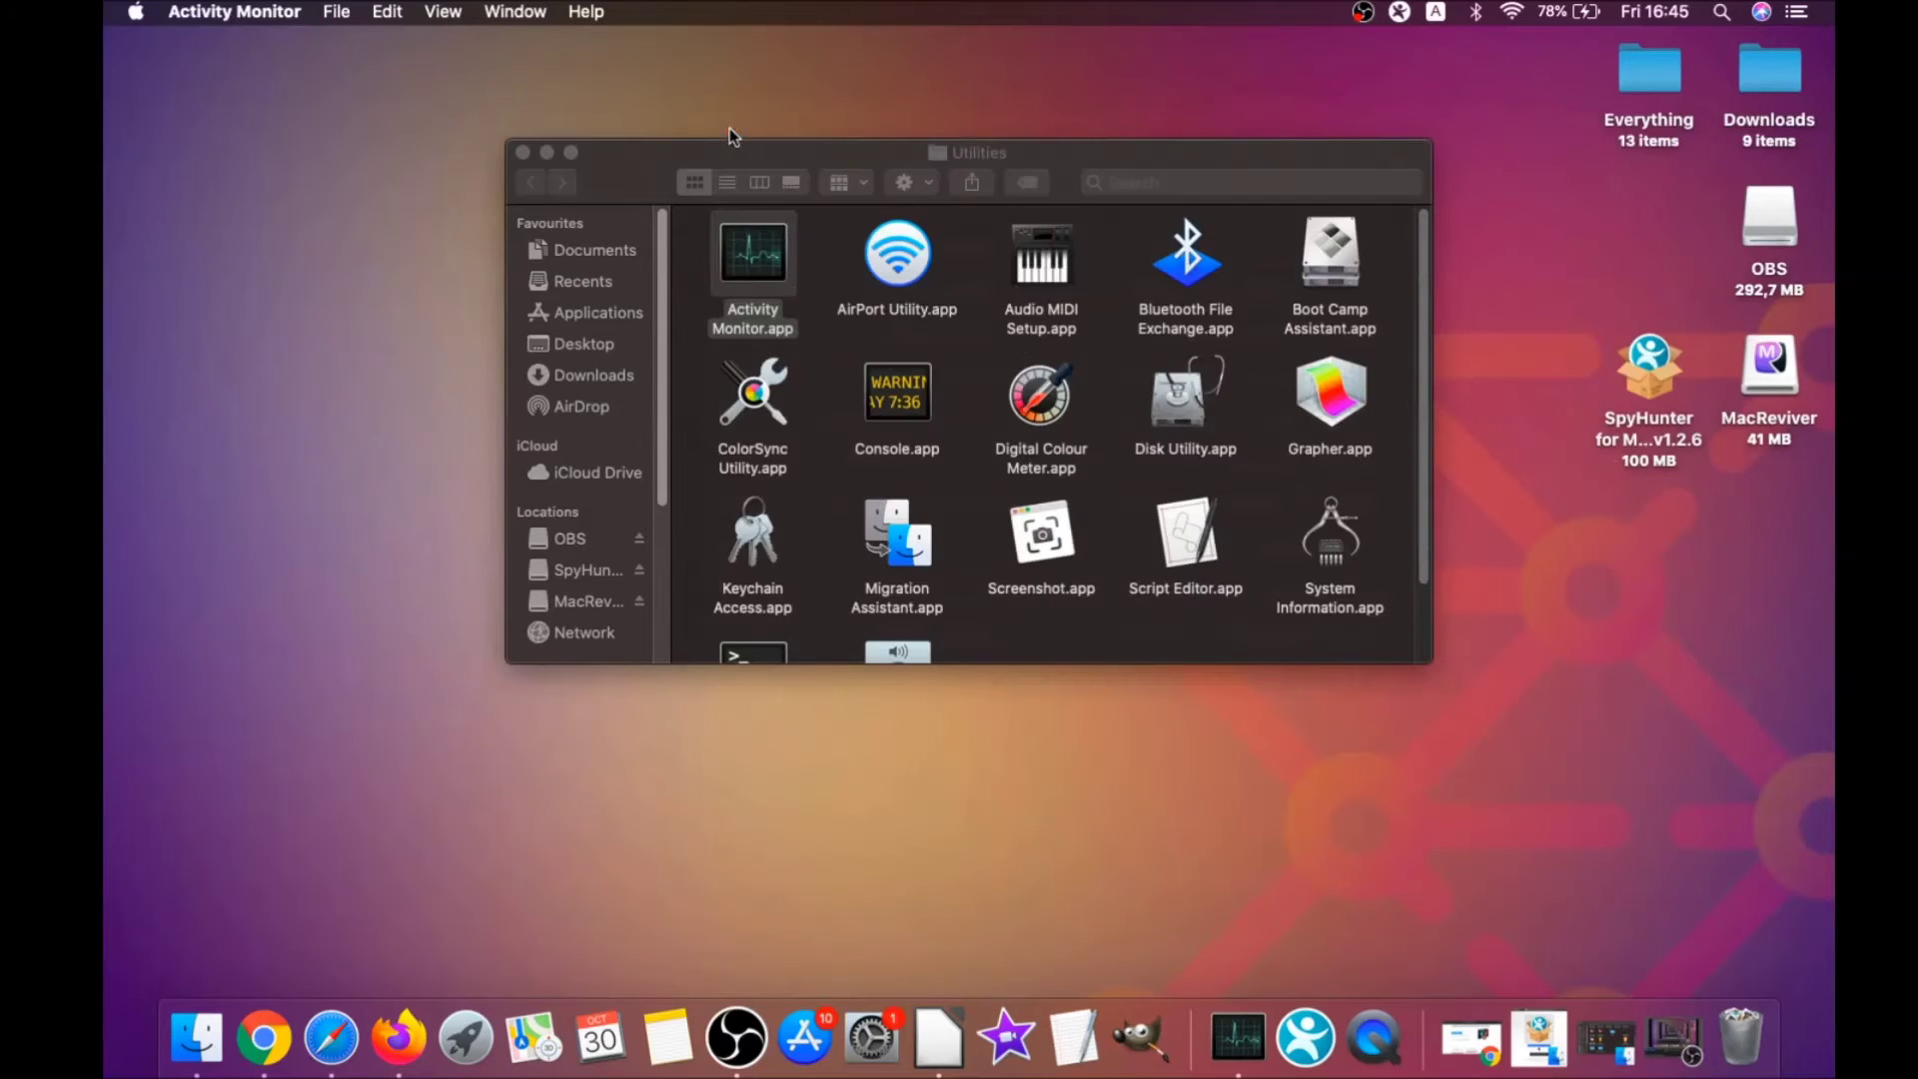
{"action": "left_click", "coordinate": [521, 153]}
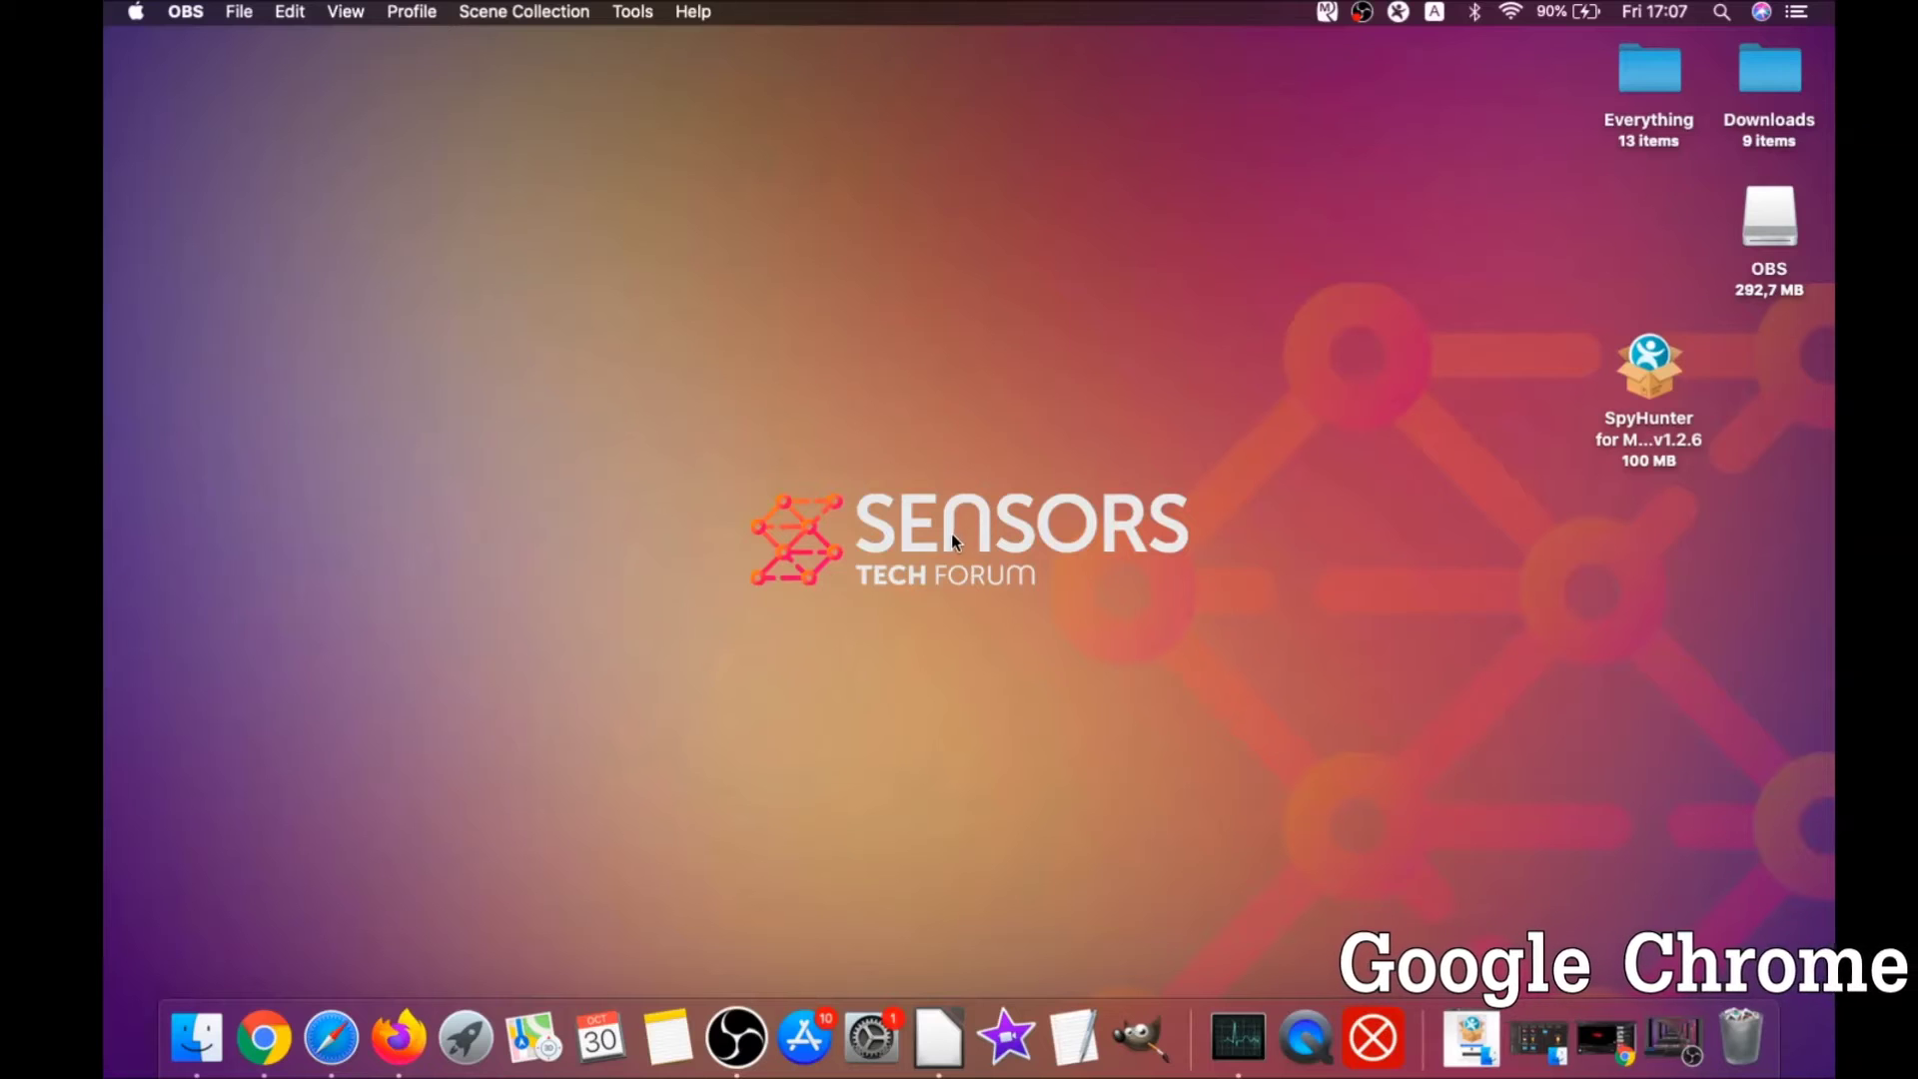
Bring Chrome forward and enter about://settings/clearBrowserData as the address
{"action": "left_click", "coordinate": [264, 1037]}
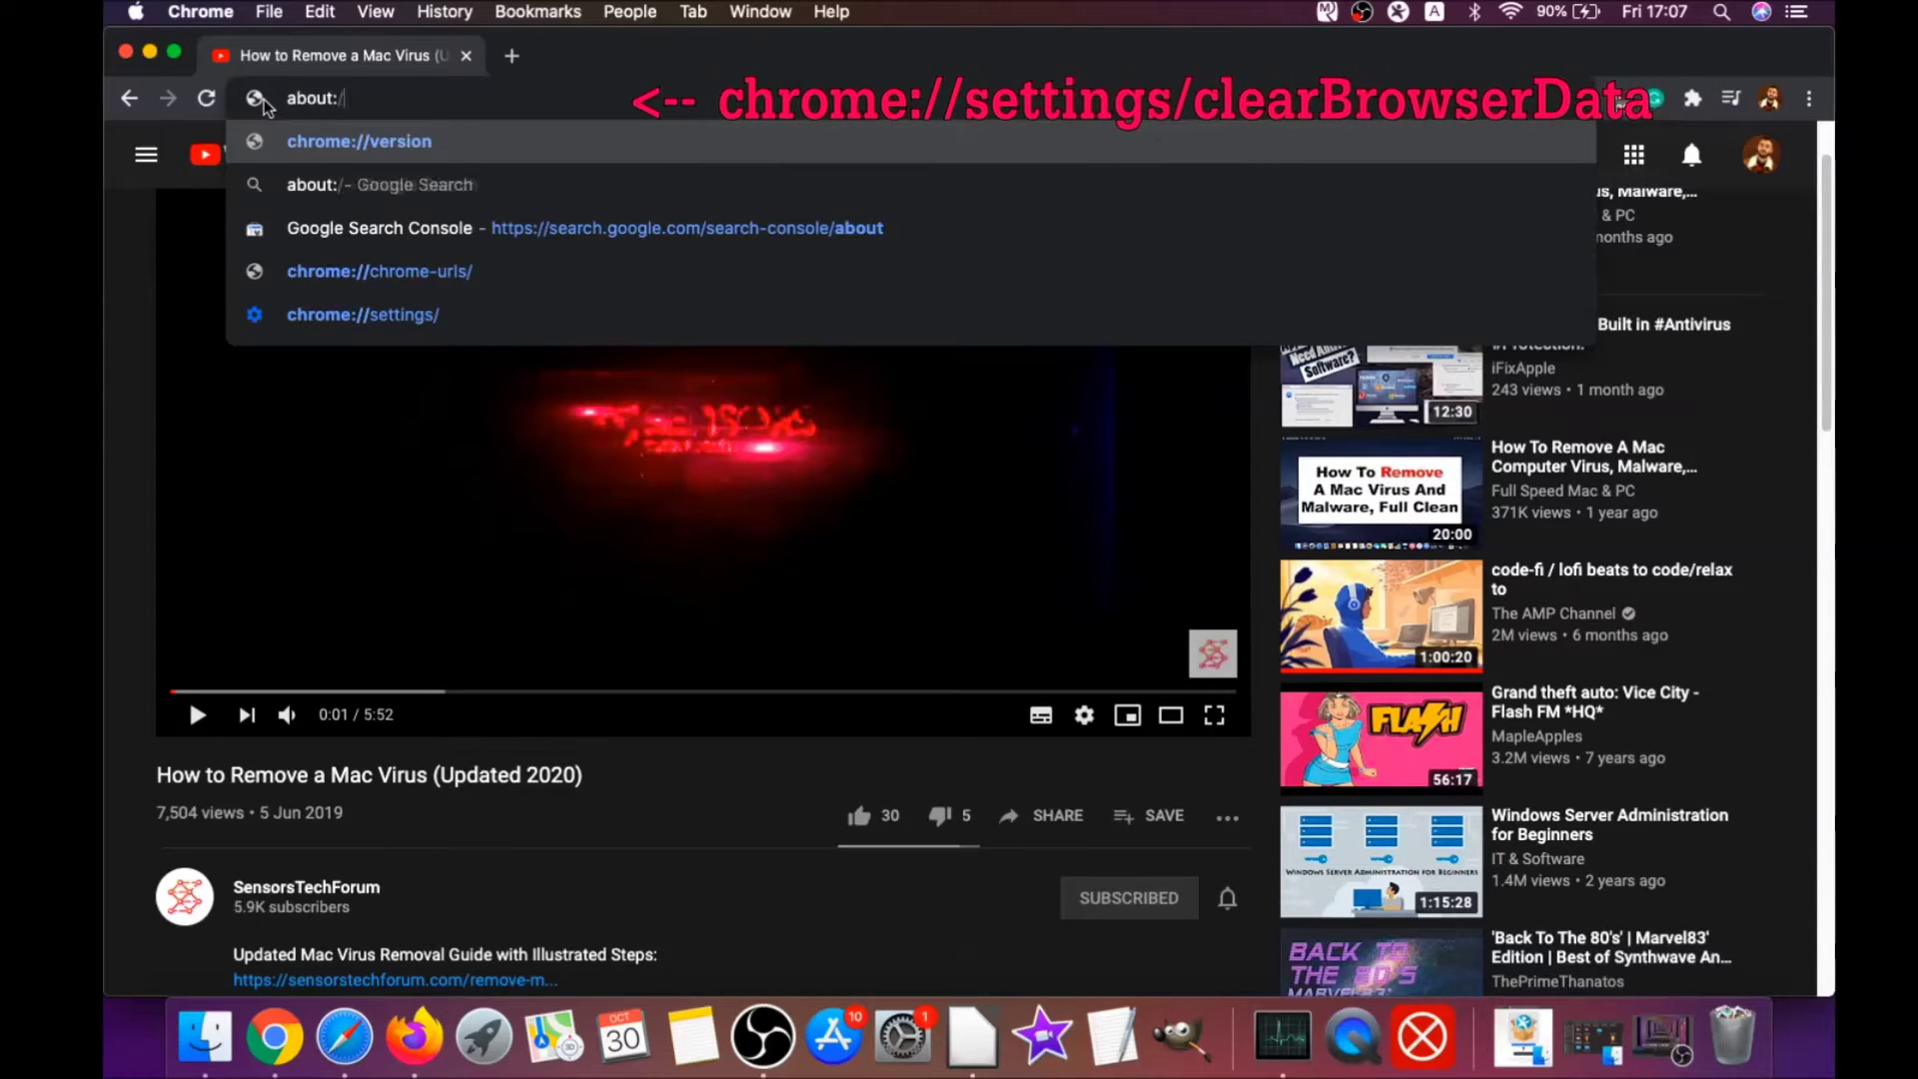
{"action": "type", "text": "/settings"}
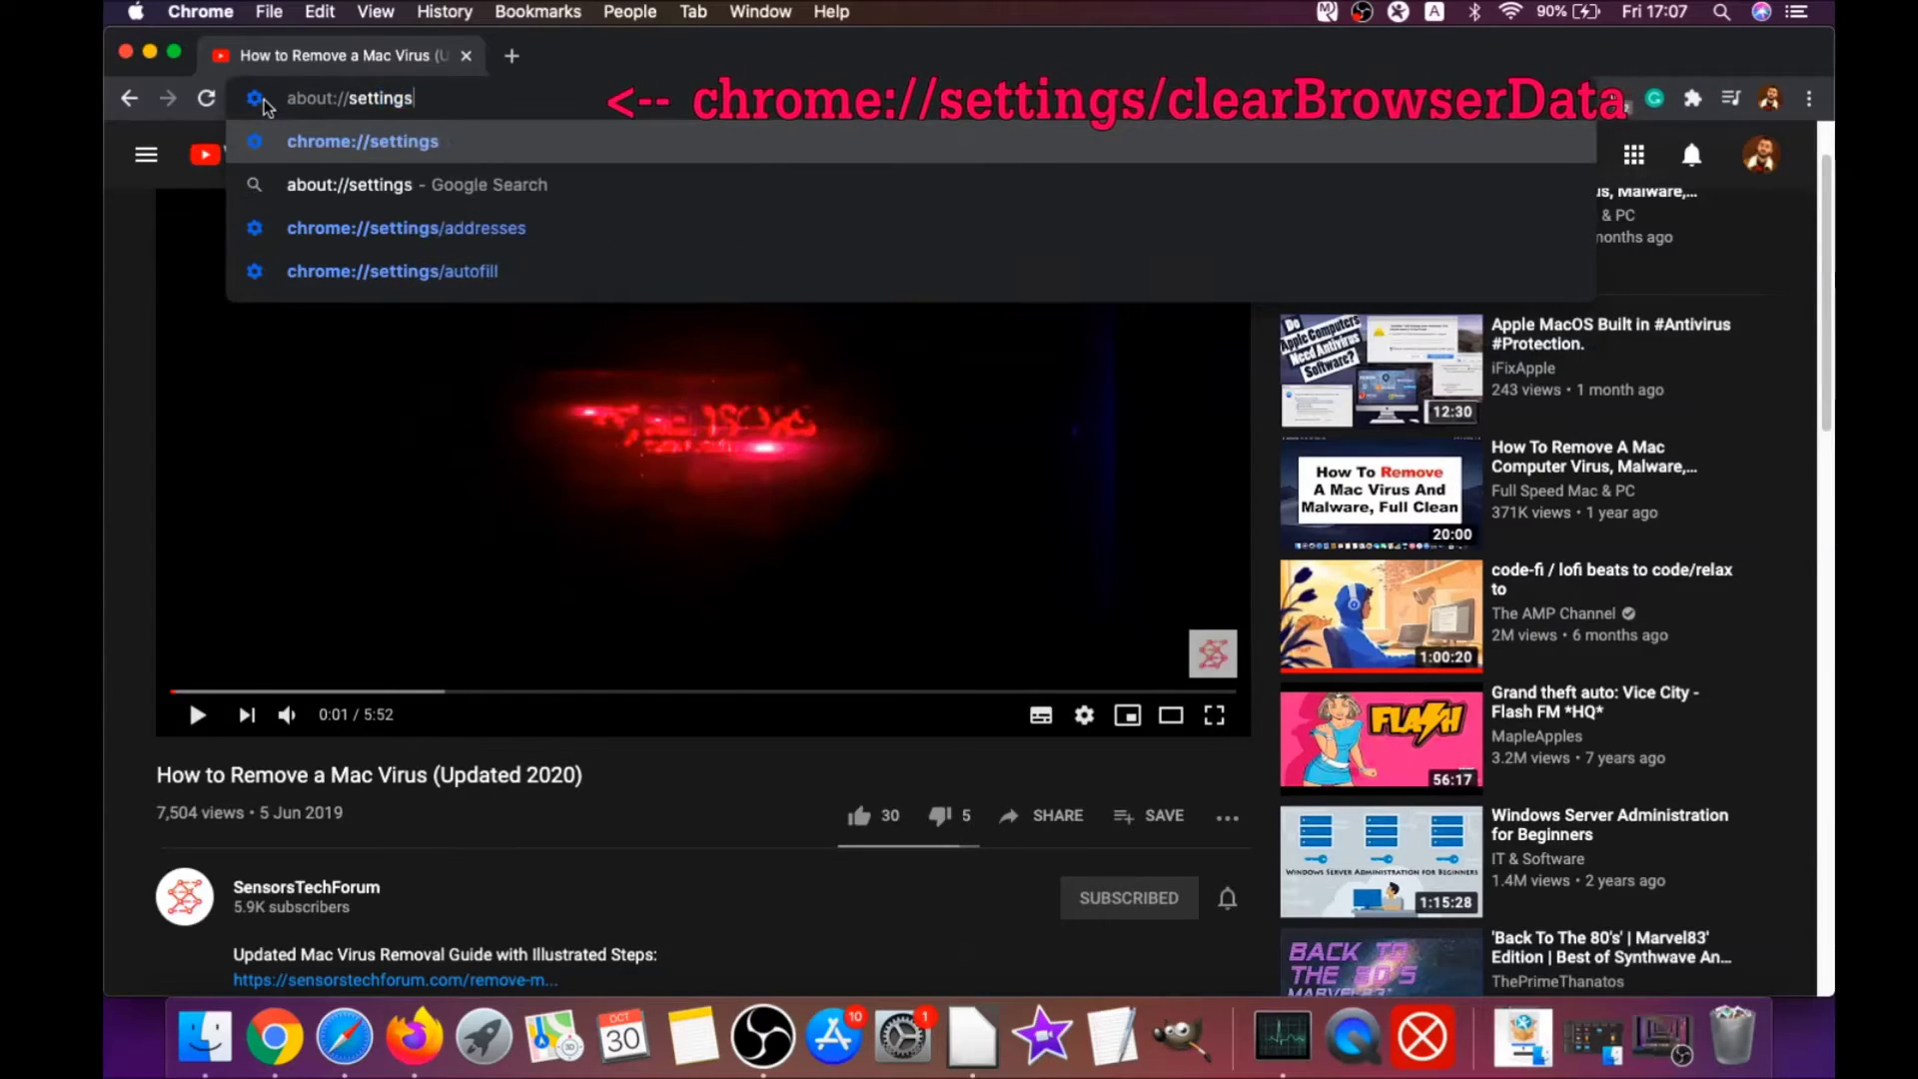
{"action": "type", "text": "/clear"}
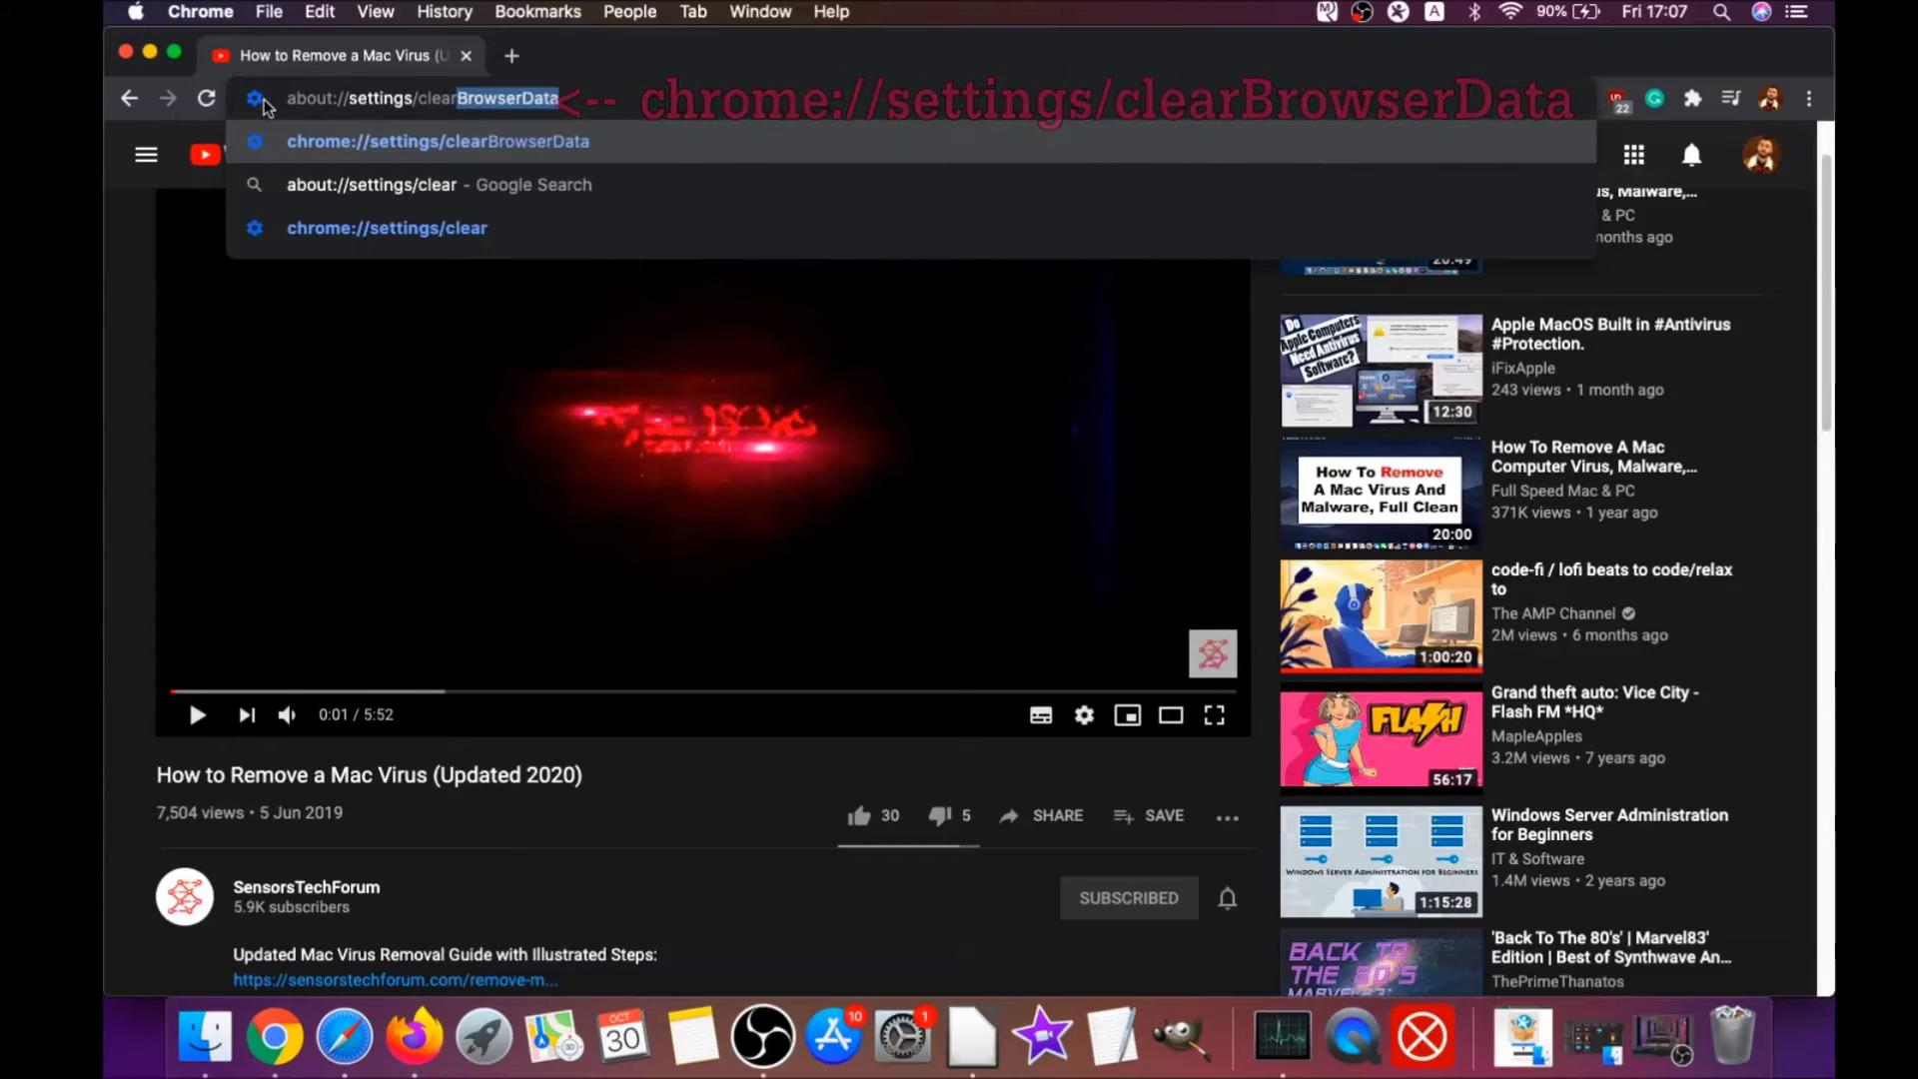
{"action": "type", "text": "BrowserData"}
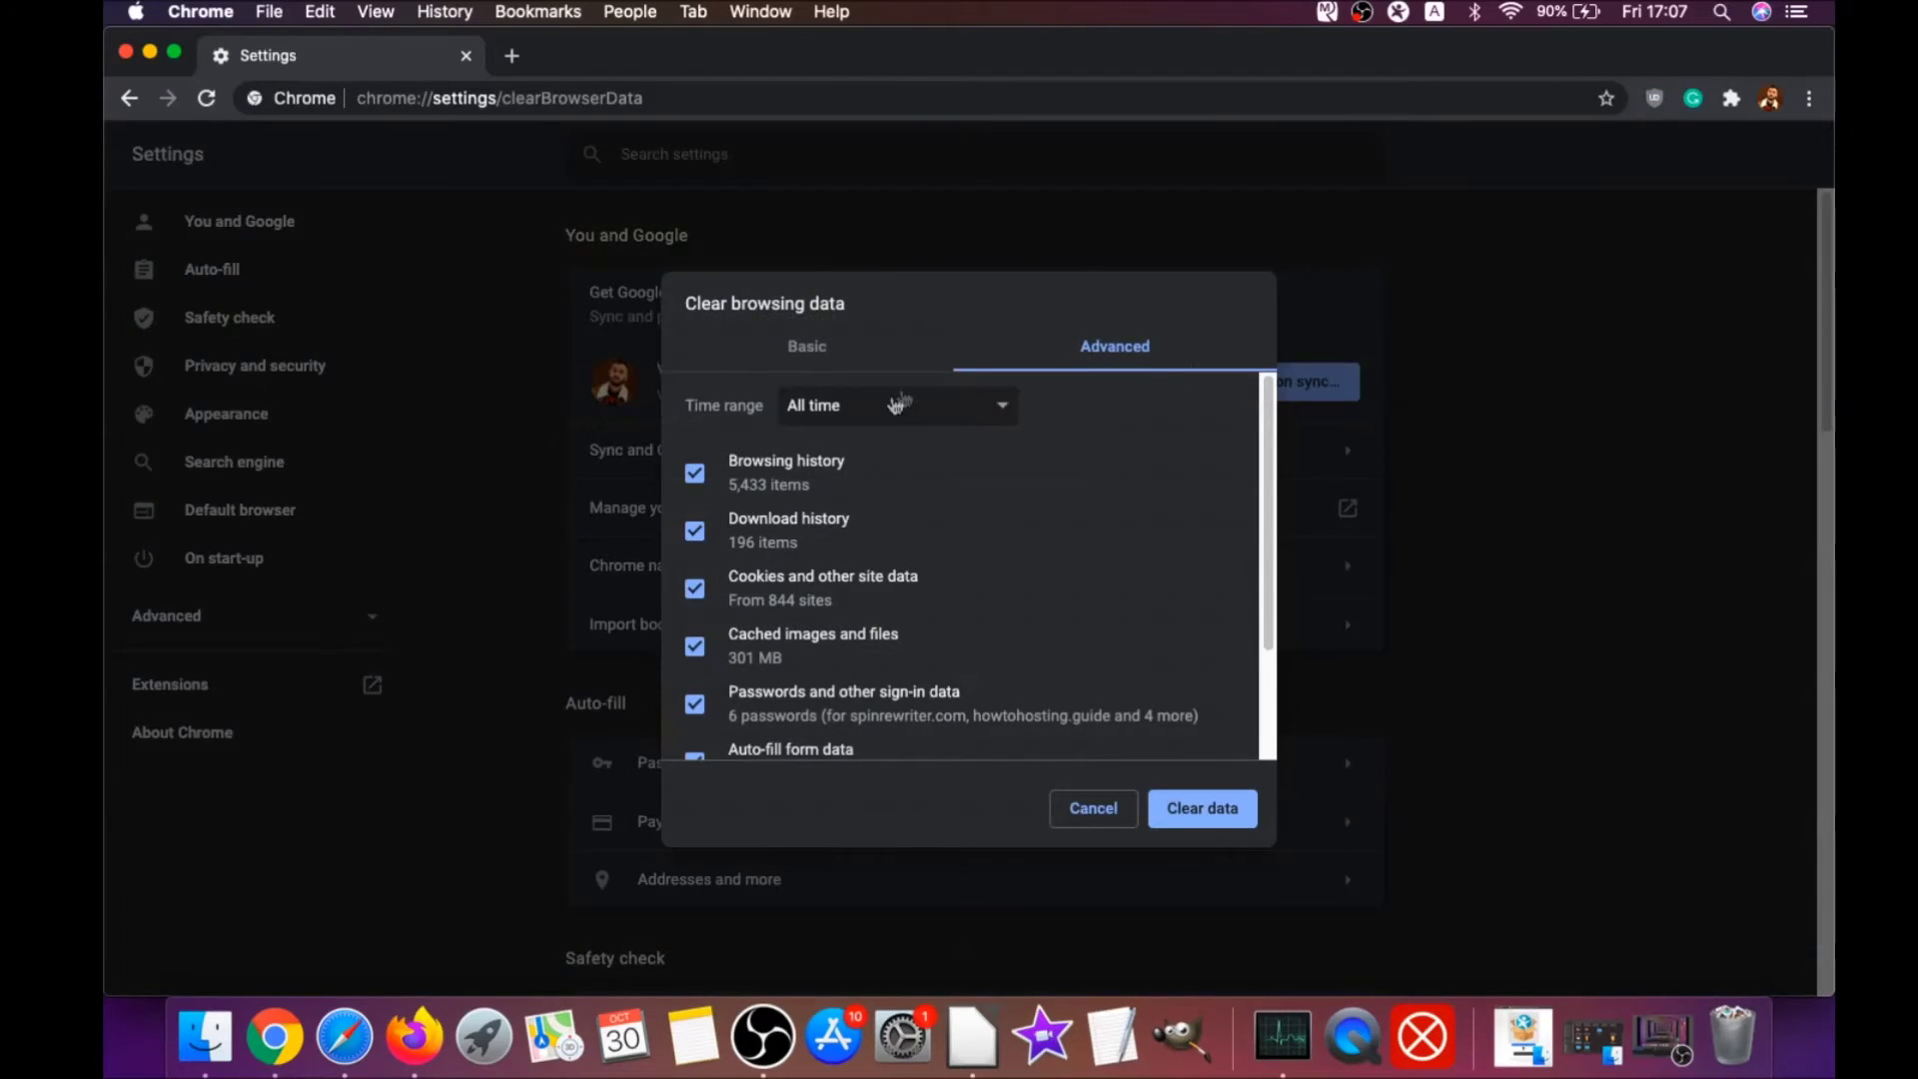
Clear All time browsing data with Passwords and other sign-in data unticked
{"action": "left_click", "coordinate": [897, 404]}
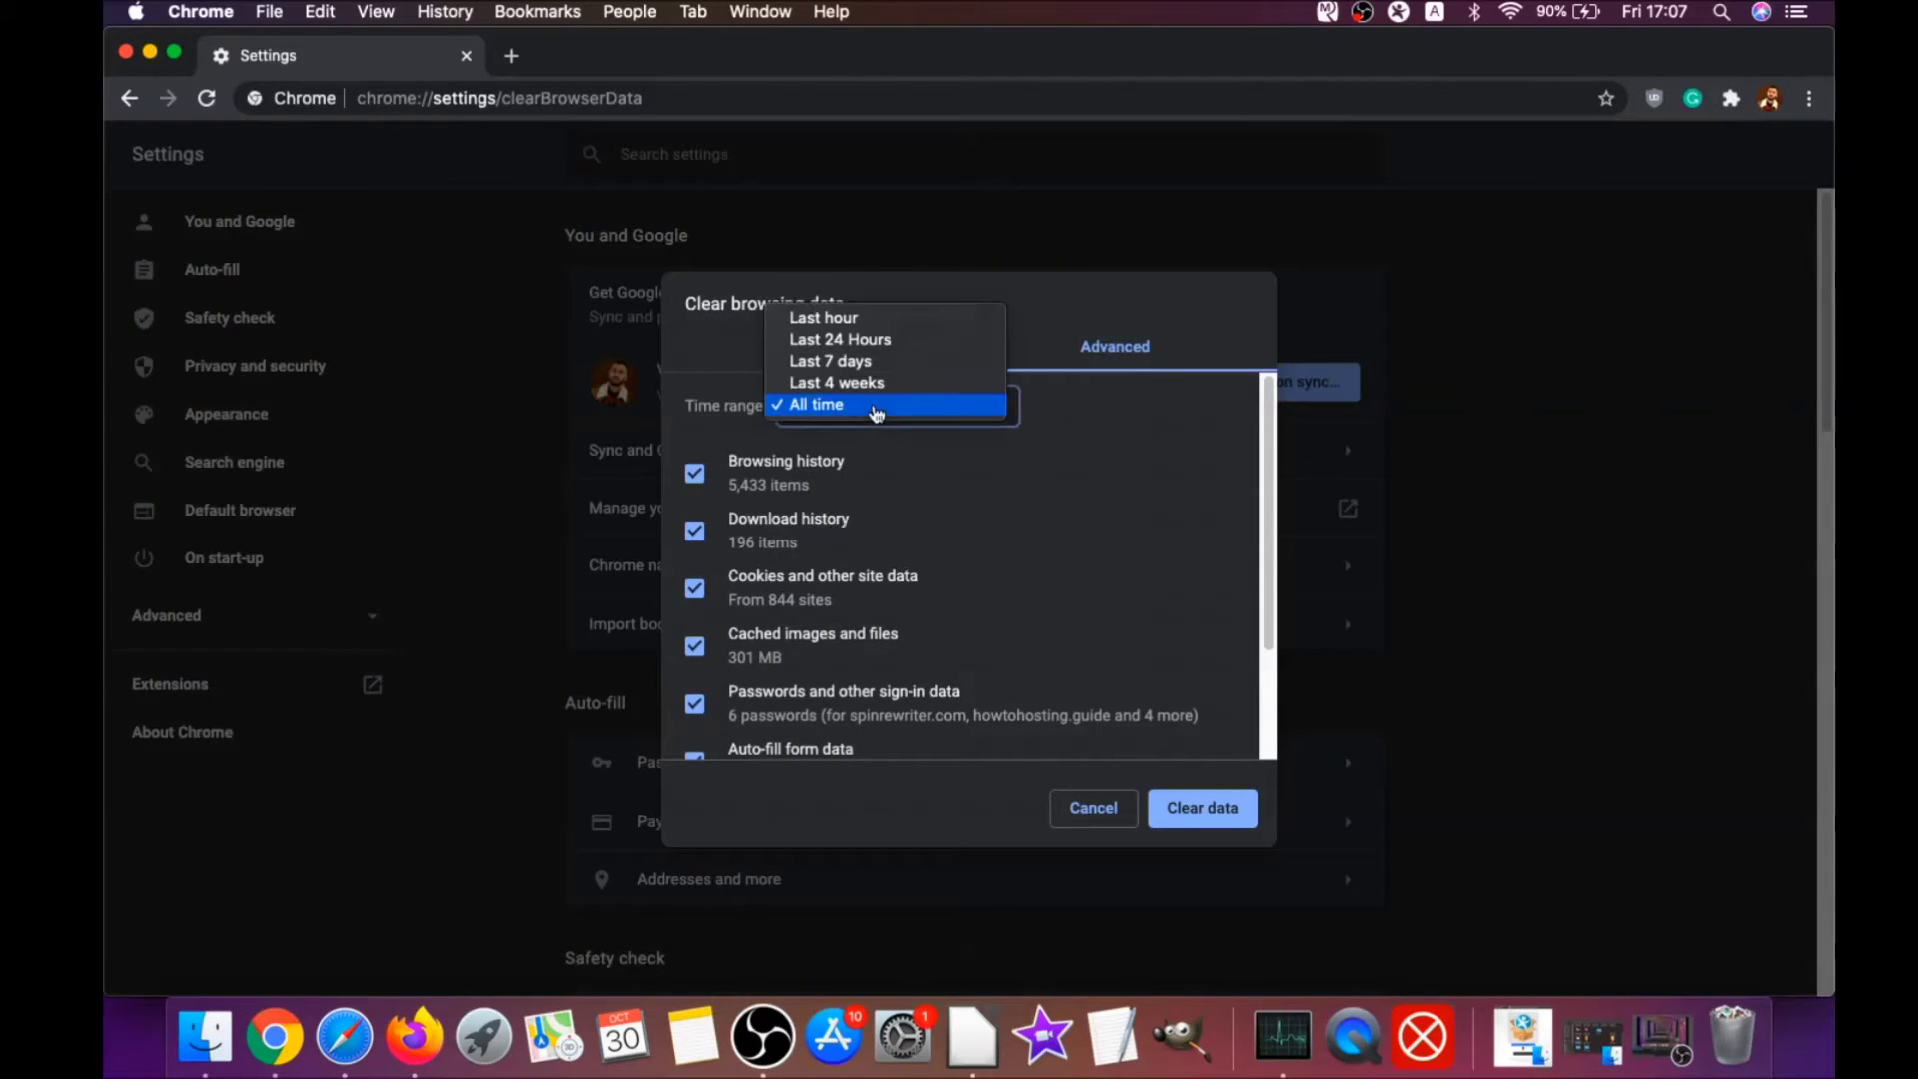
{"action": "left_click", "coordinate": [817, 405]}
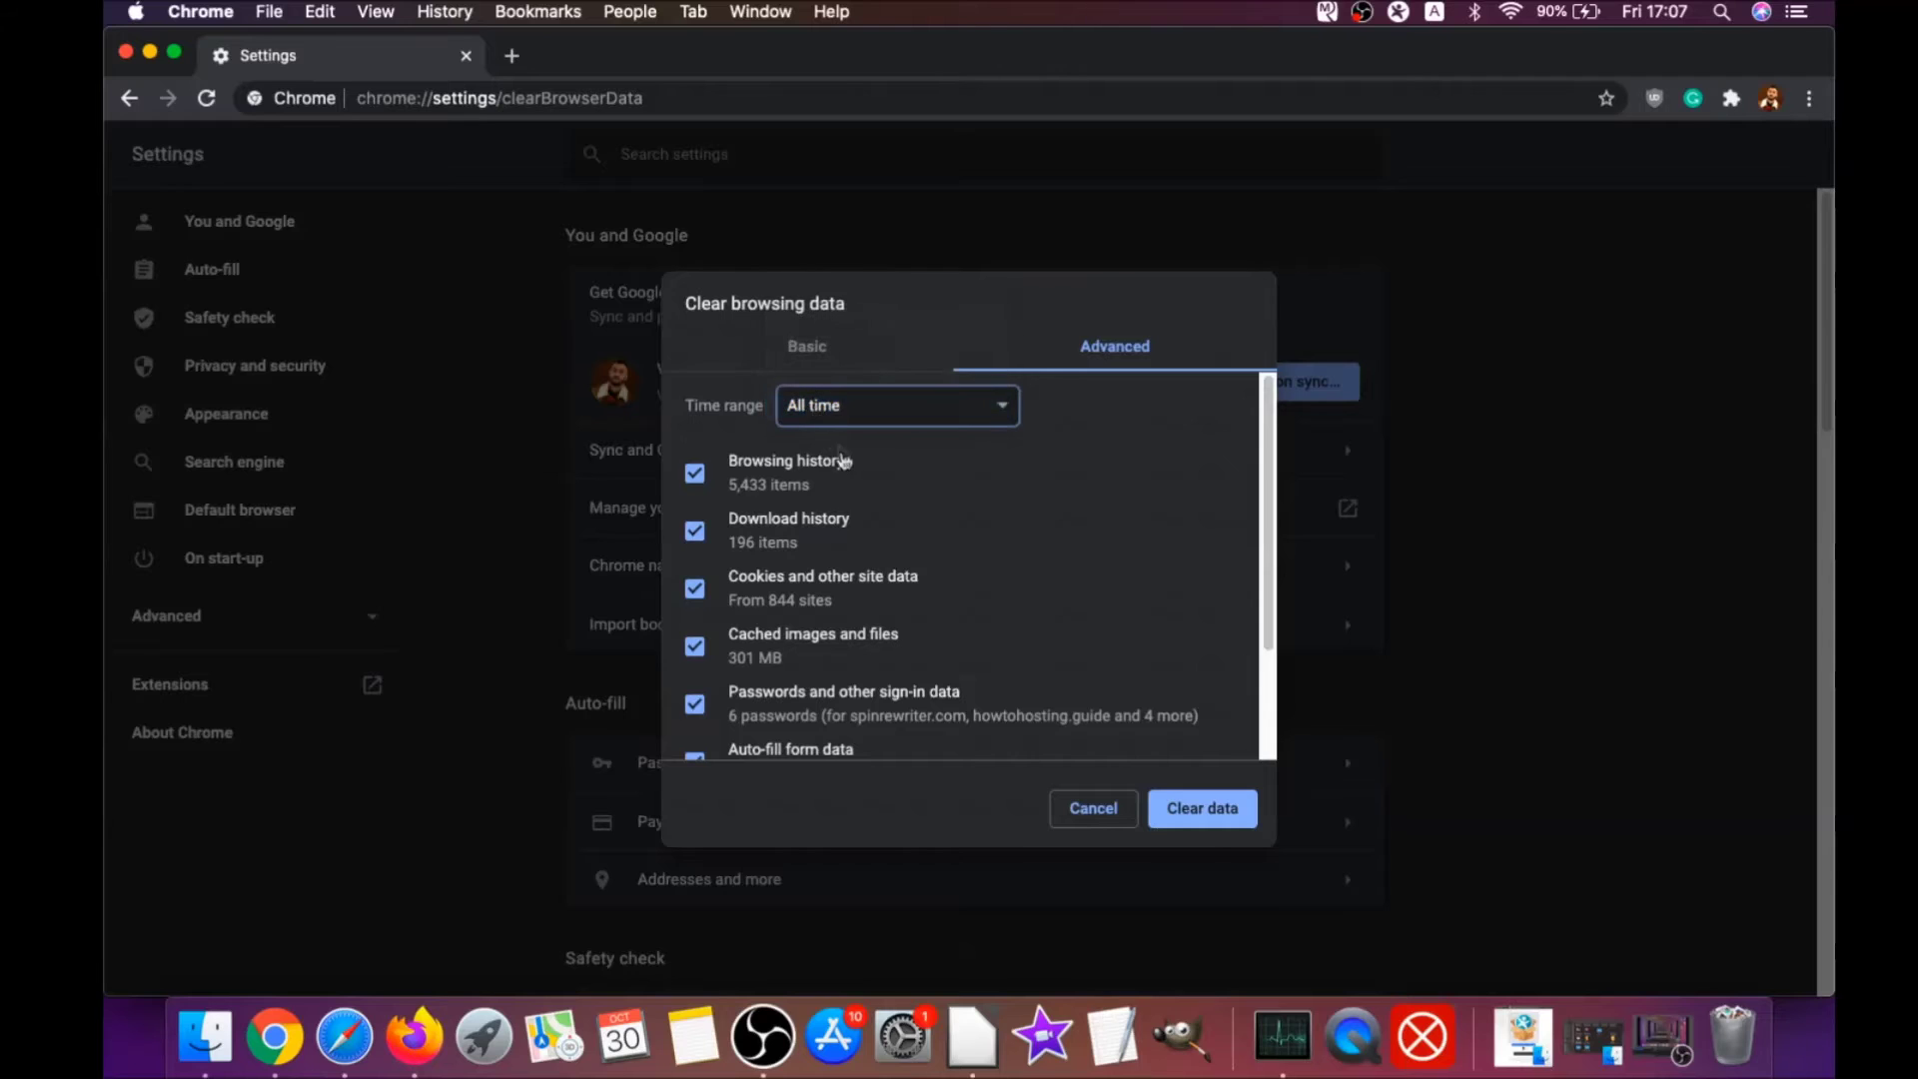
{"action": "scroll", "coordinate": [842, 460], "scroll_direction": "down", "scroll_amount": 1}
{"action": "scroll", "coordinate": [782, 563], "scroll_direction": "down", "scroll_amount": 2}
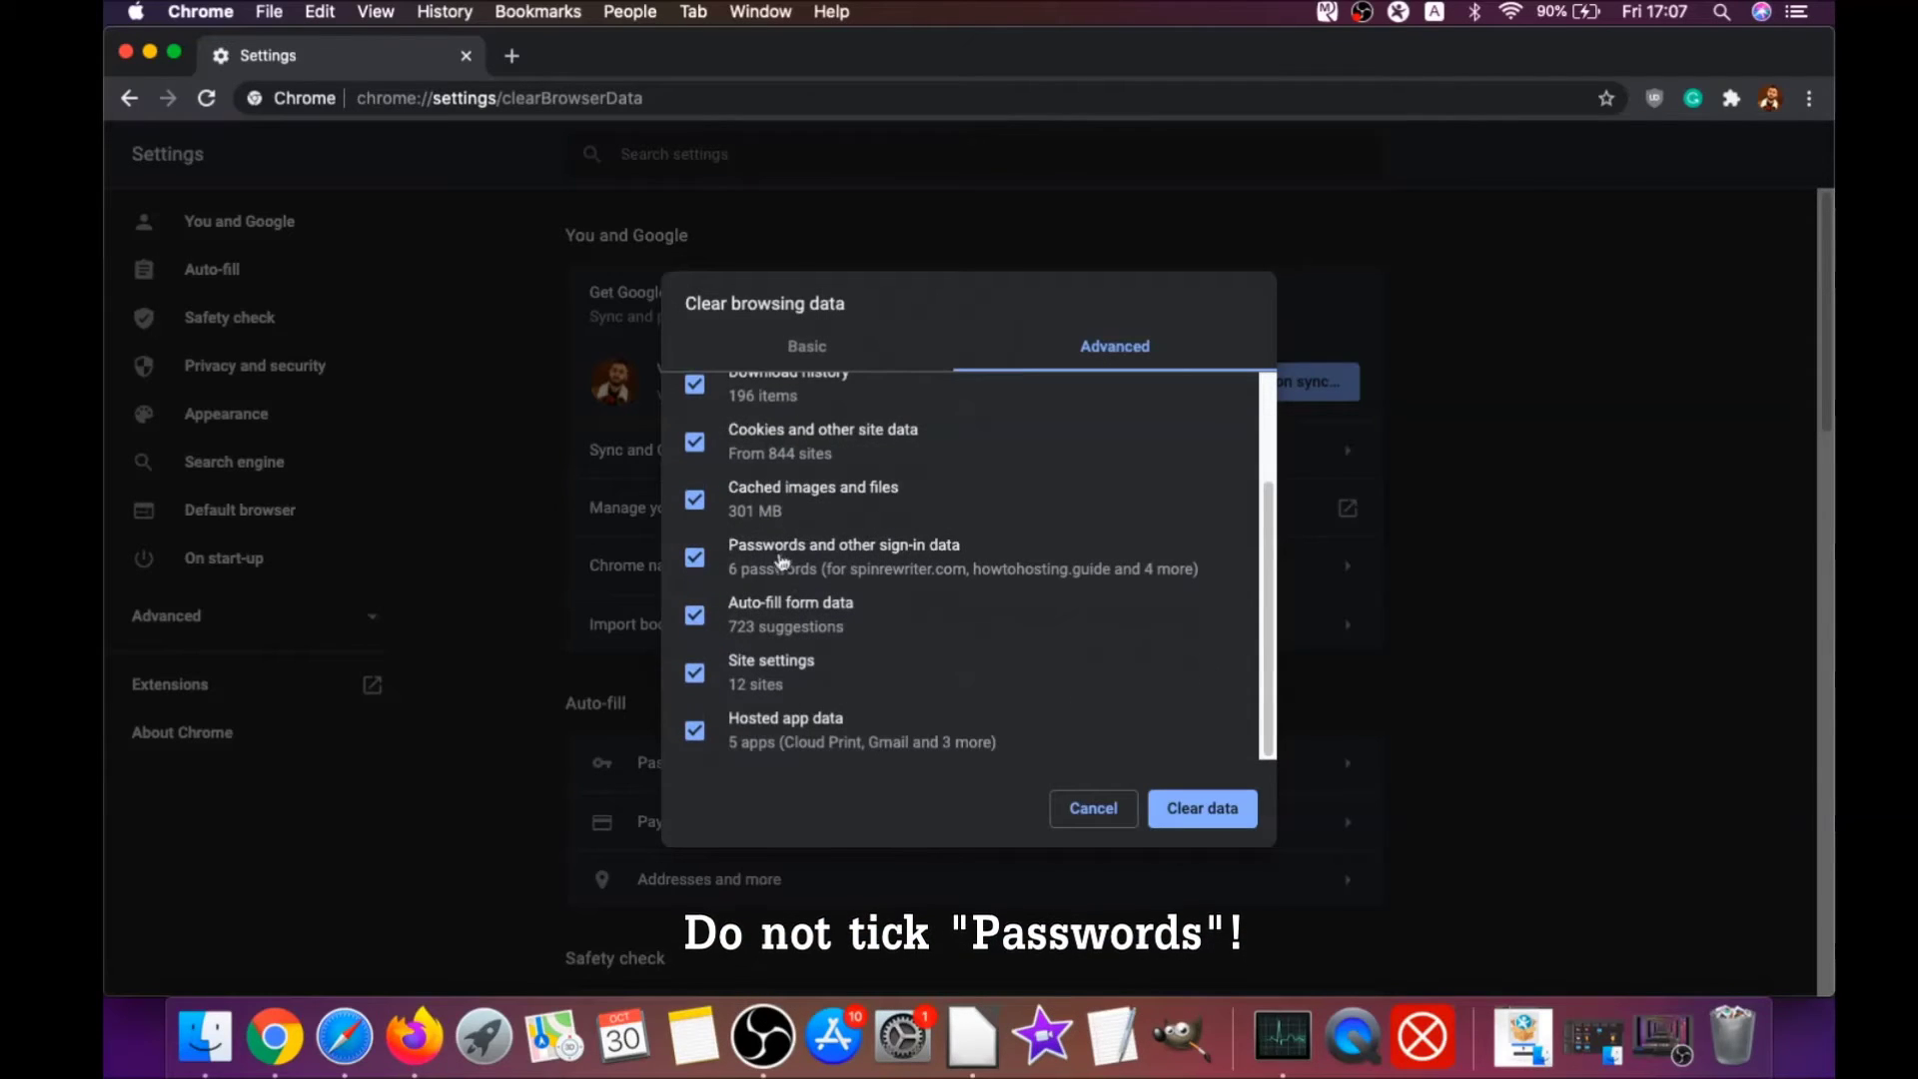
{"action": "left_click", "coordinate": [782, 560]}
{"action": "scroll", "coordinate": [786, 521], "scroll_direction": "up", "scroll_amount": 3}
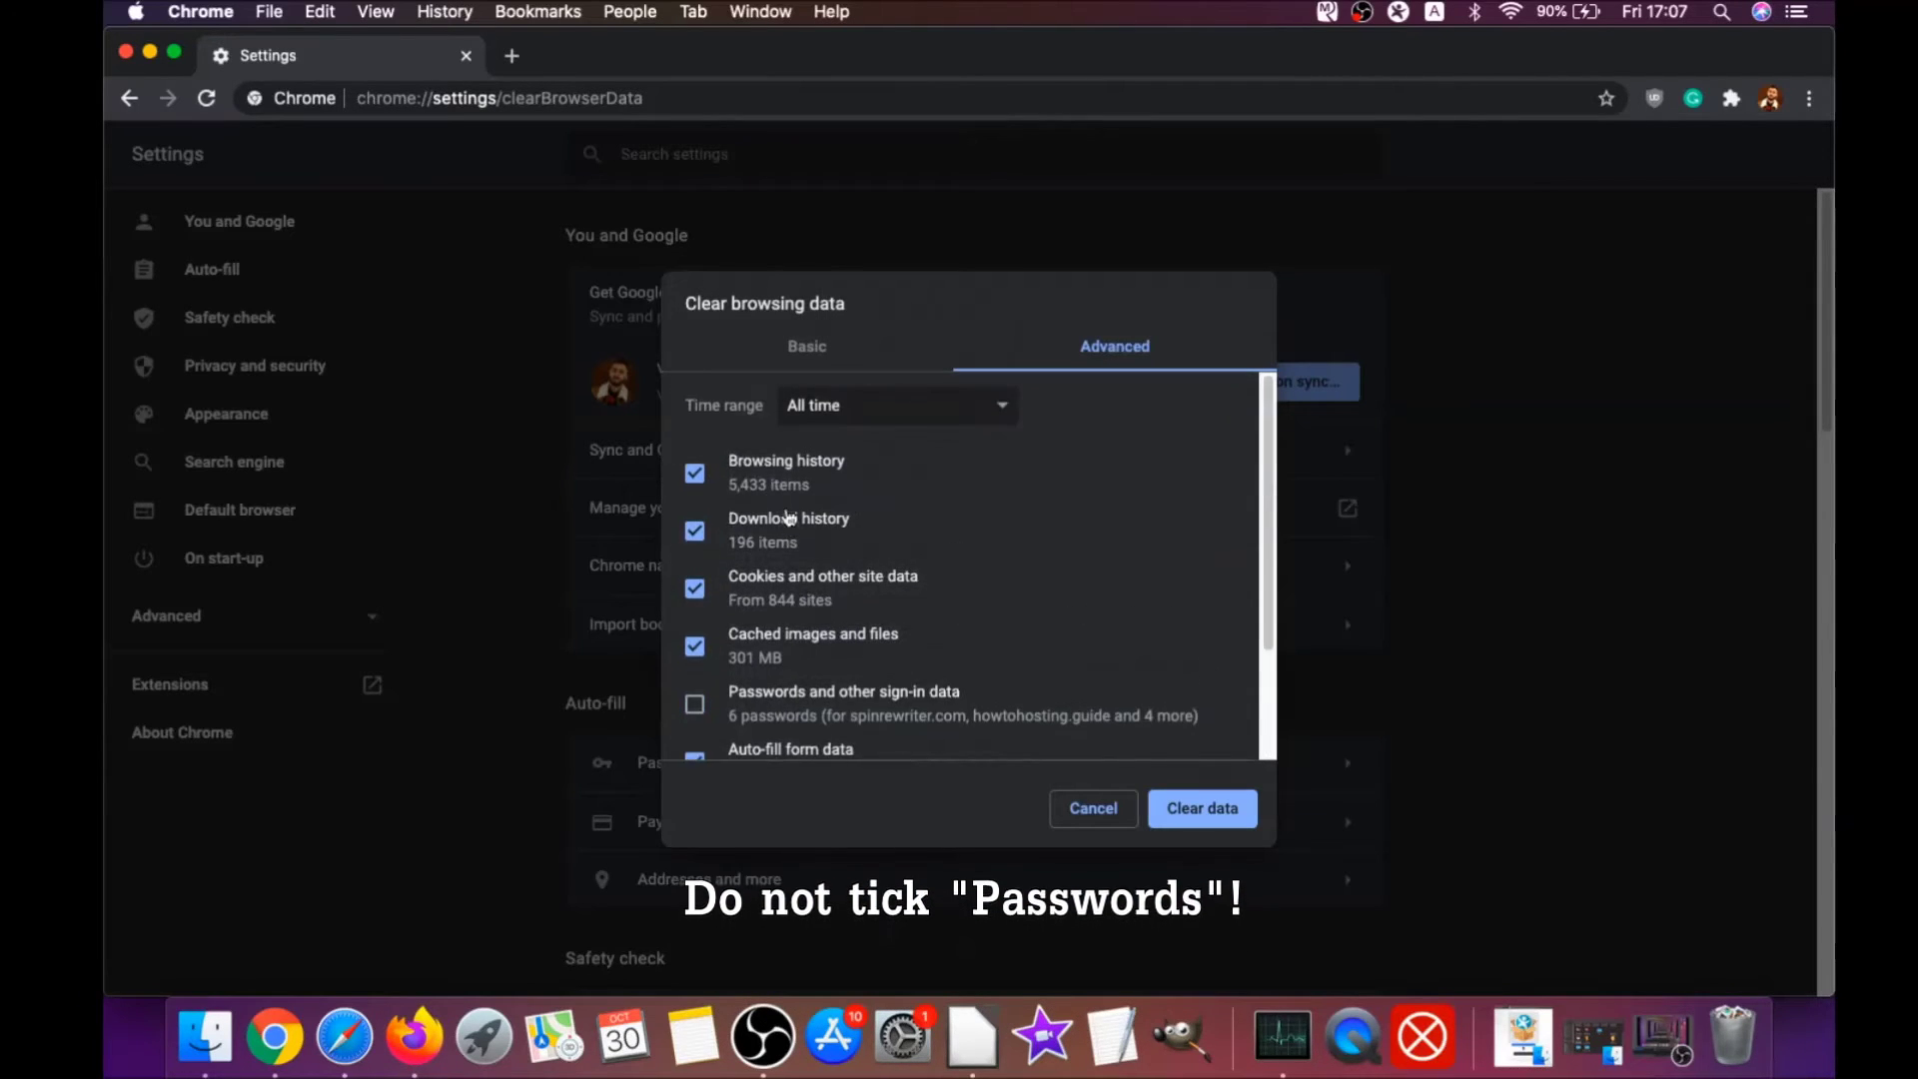
{"action": "scroll", "coordinate": [761, 590], "scroll_direction": "down", "scroll_amount": 2}
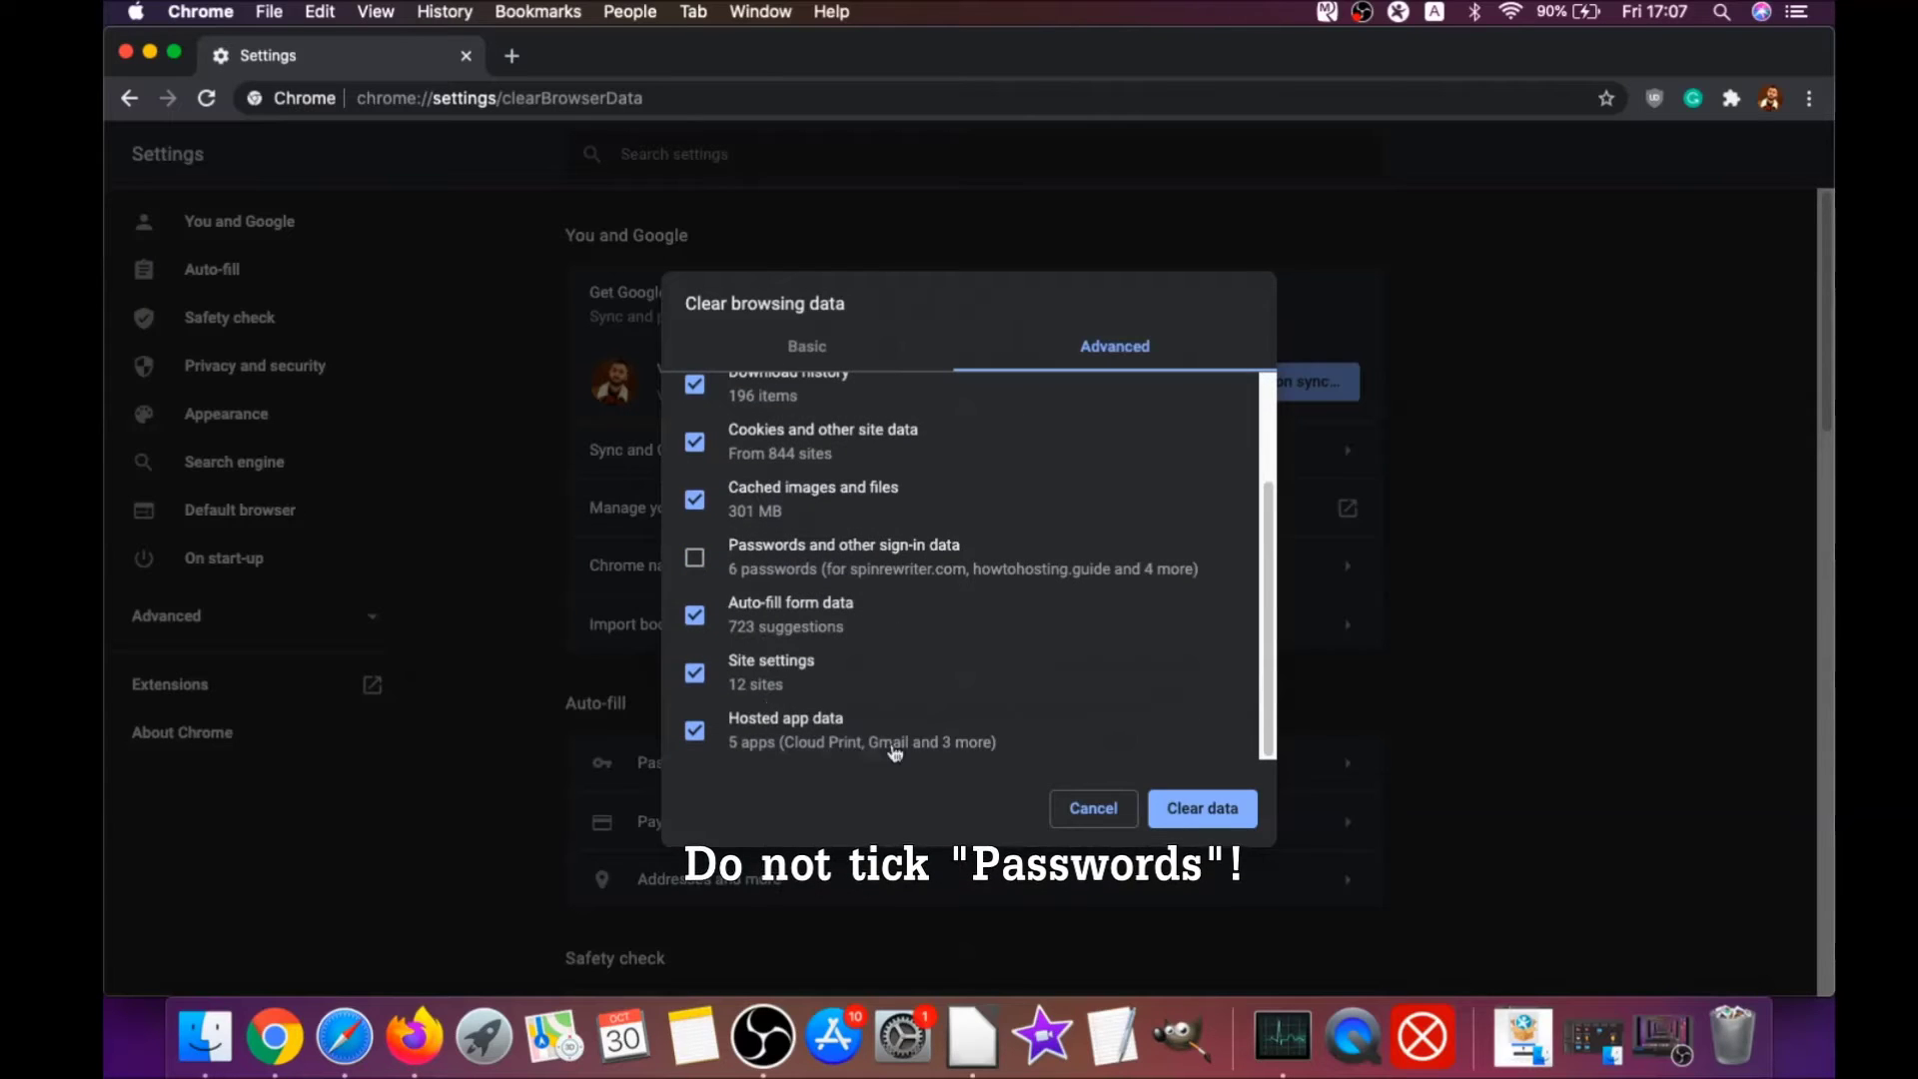
{"action": "left_click", "coordinate": [1192, 809]}
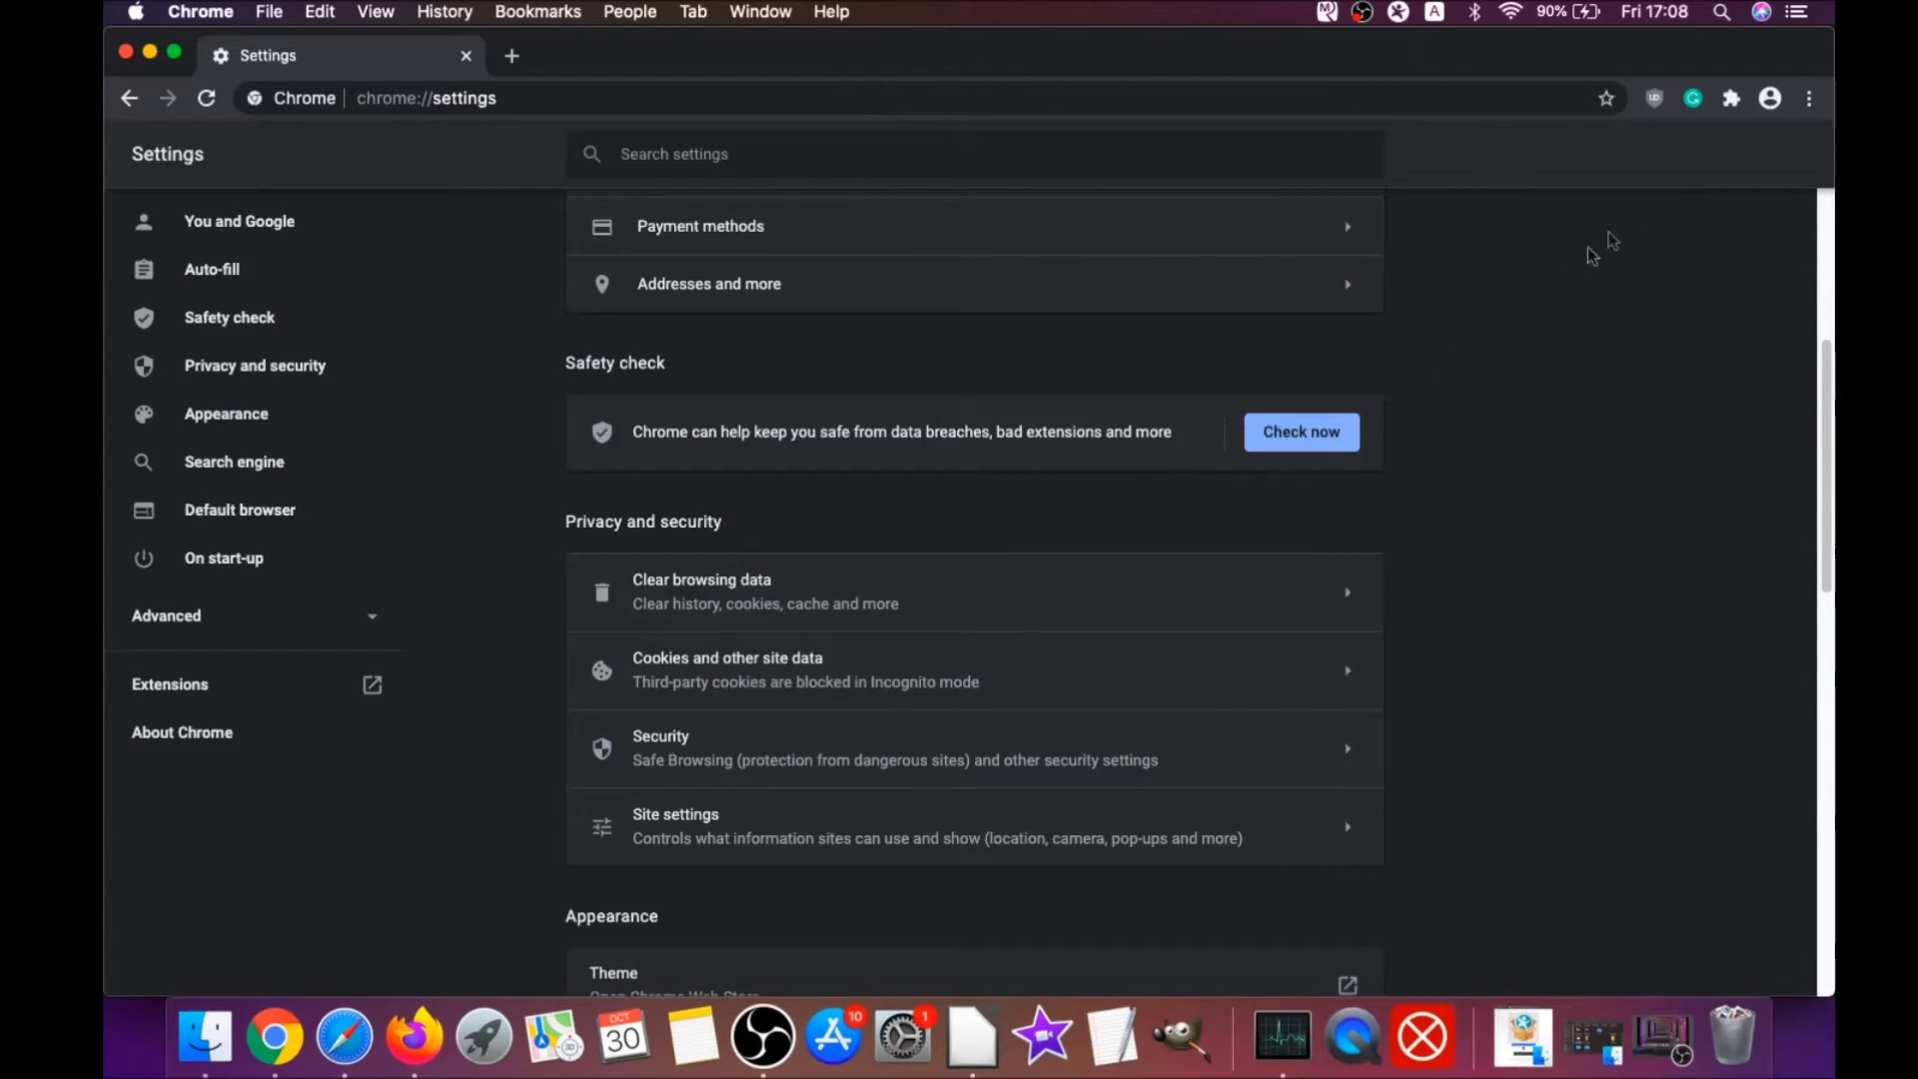
Remove the uBlock Origin extension via Chrome's extensions page, then minimise Chrome
{"action": "left_click", "coordinate": [1809, 100]}
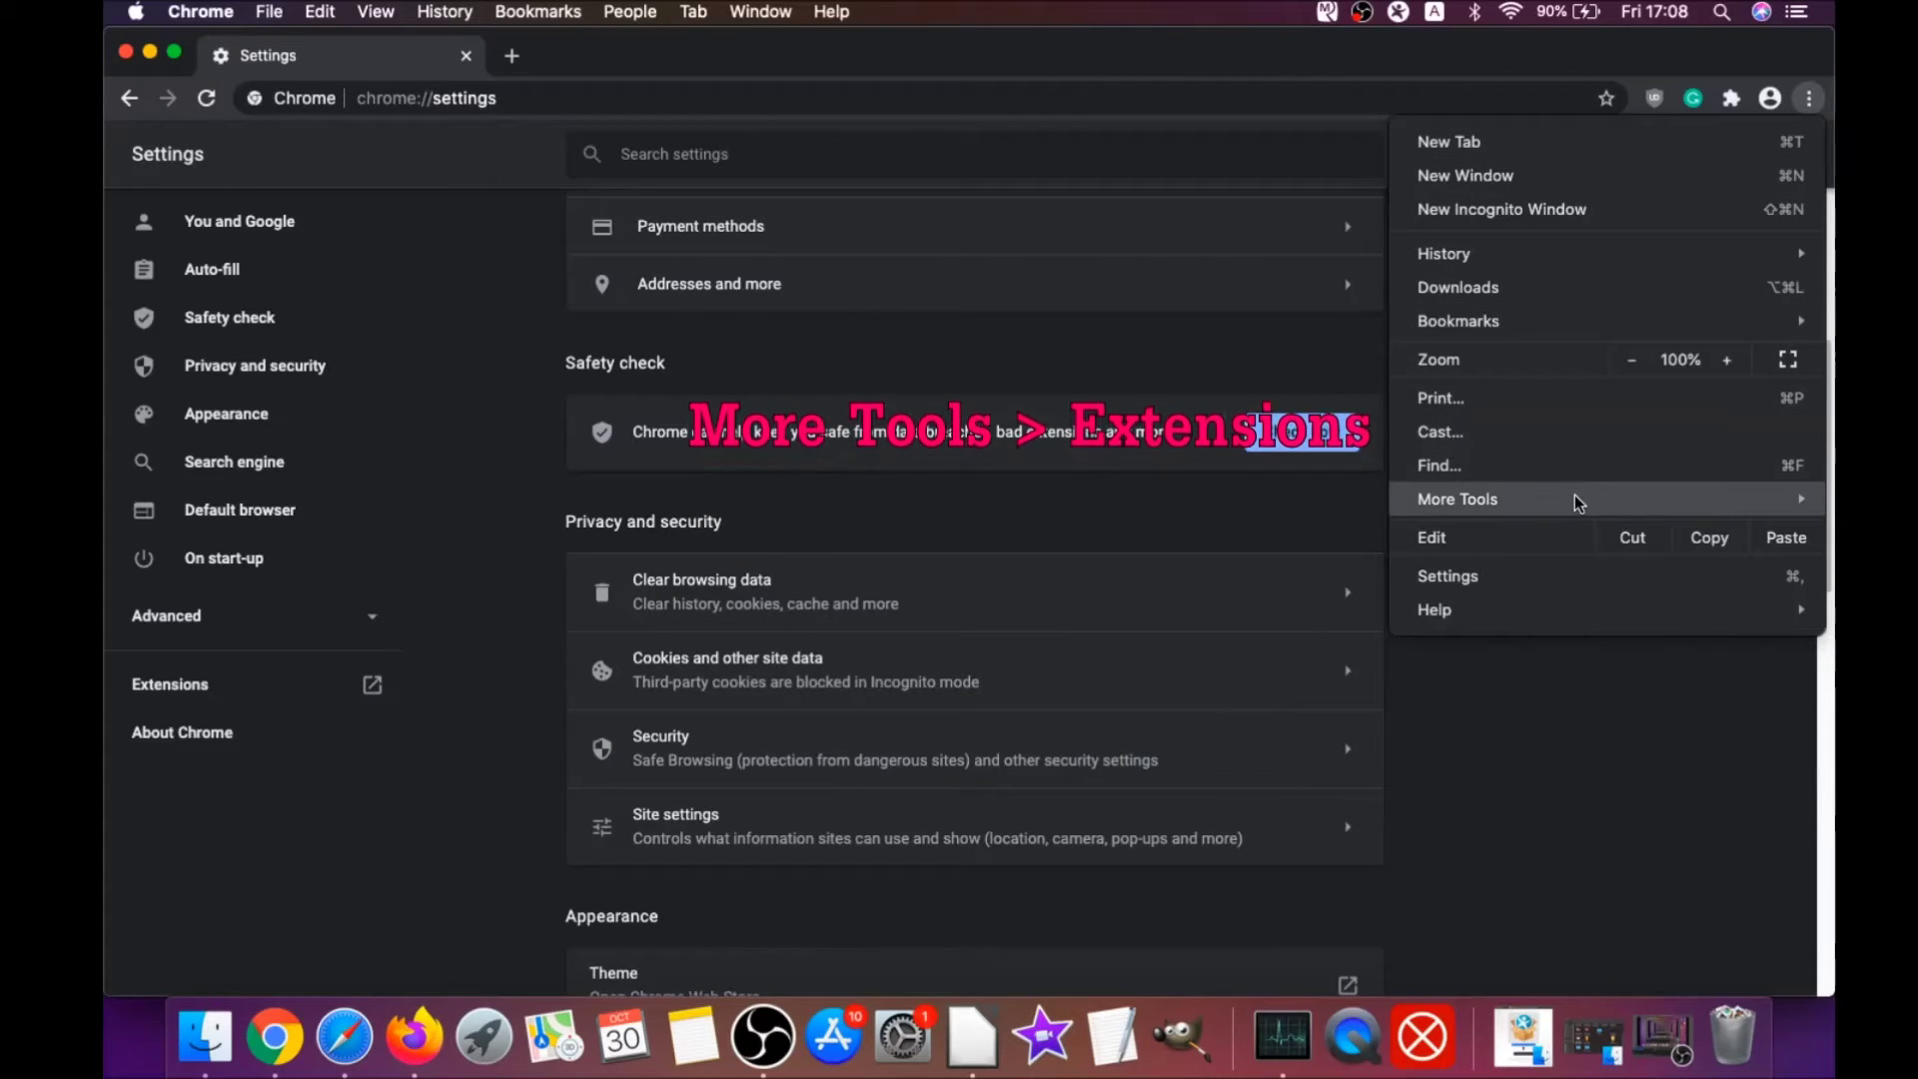
{"action": "mouse_move", "coordinate": [1576, 499]}
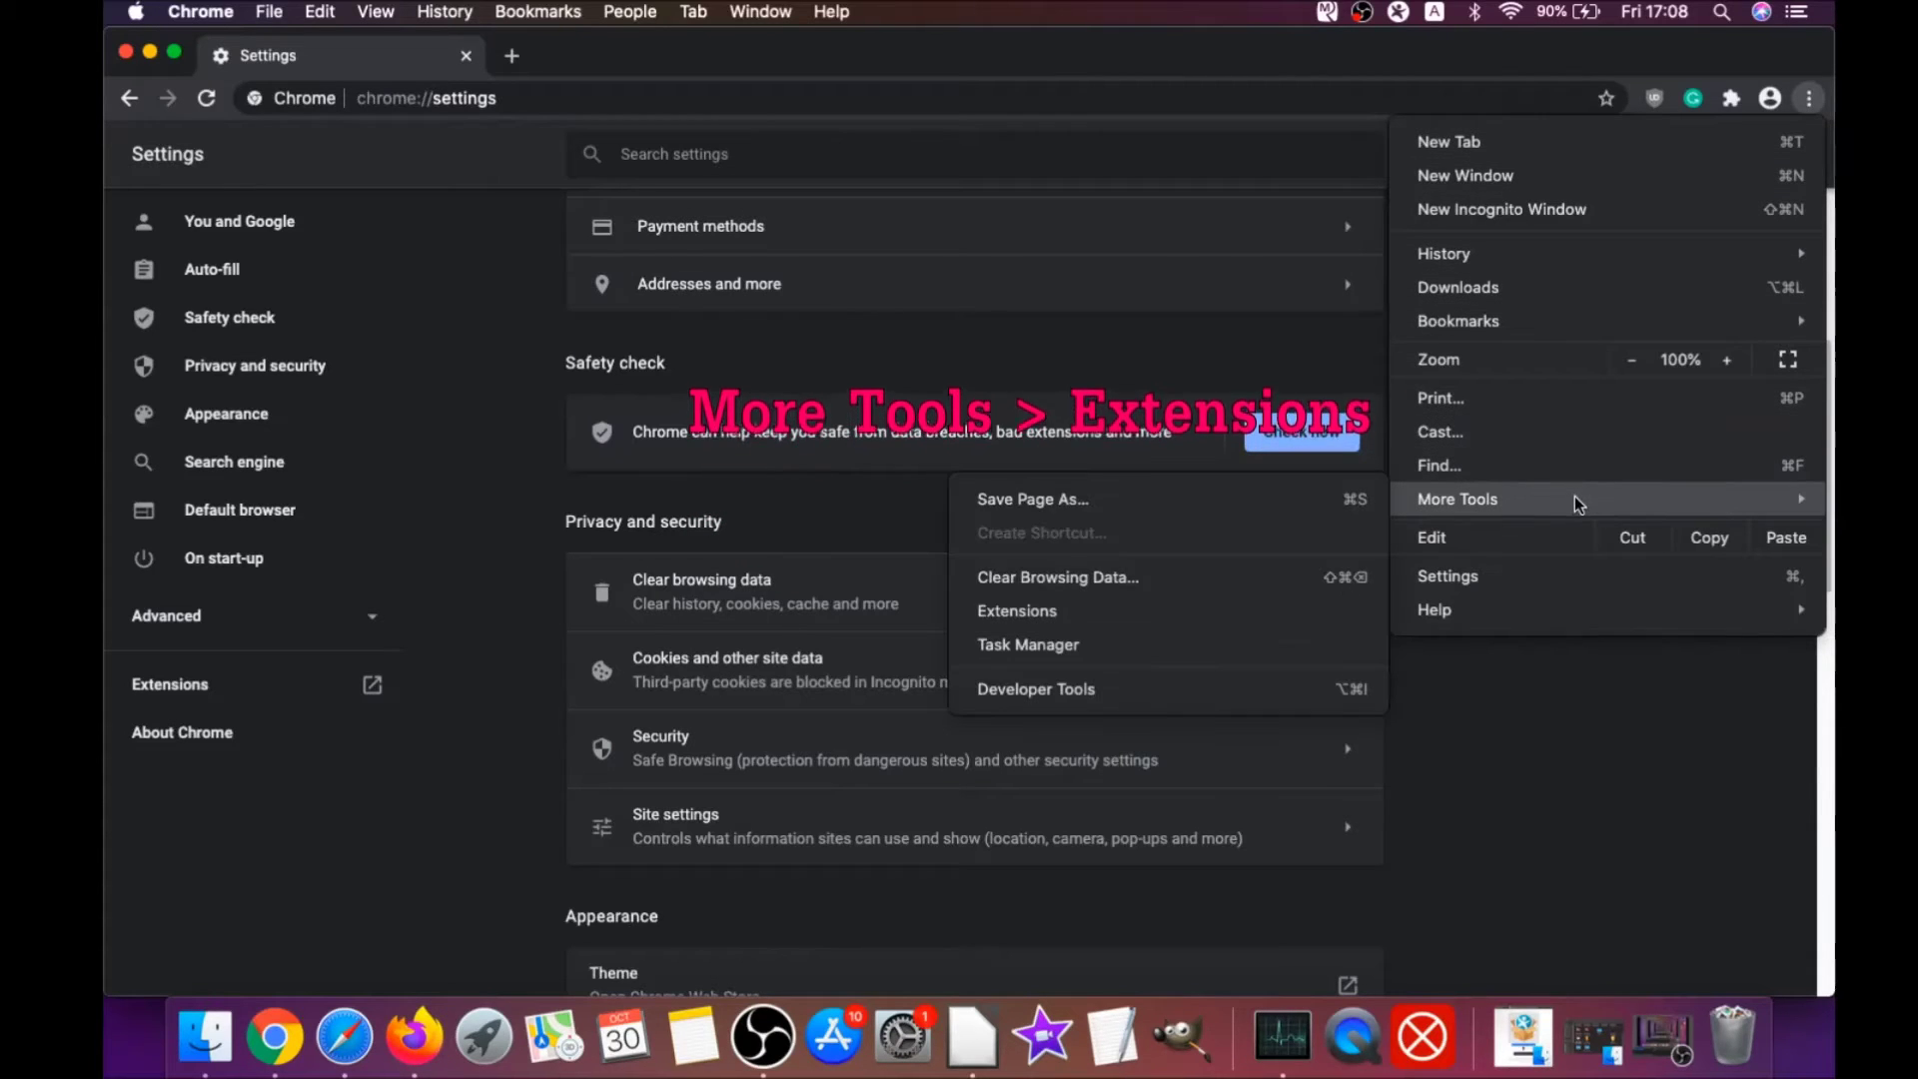
{"action": "left_click", "coordinate": [1082, 609]}
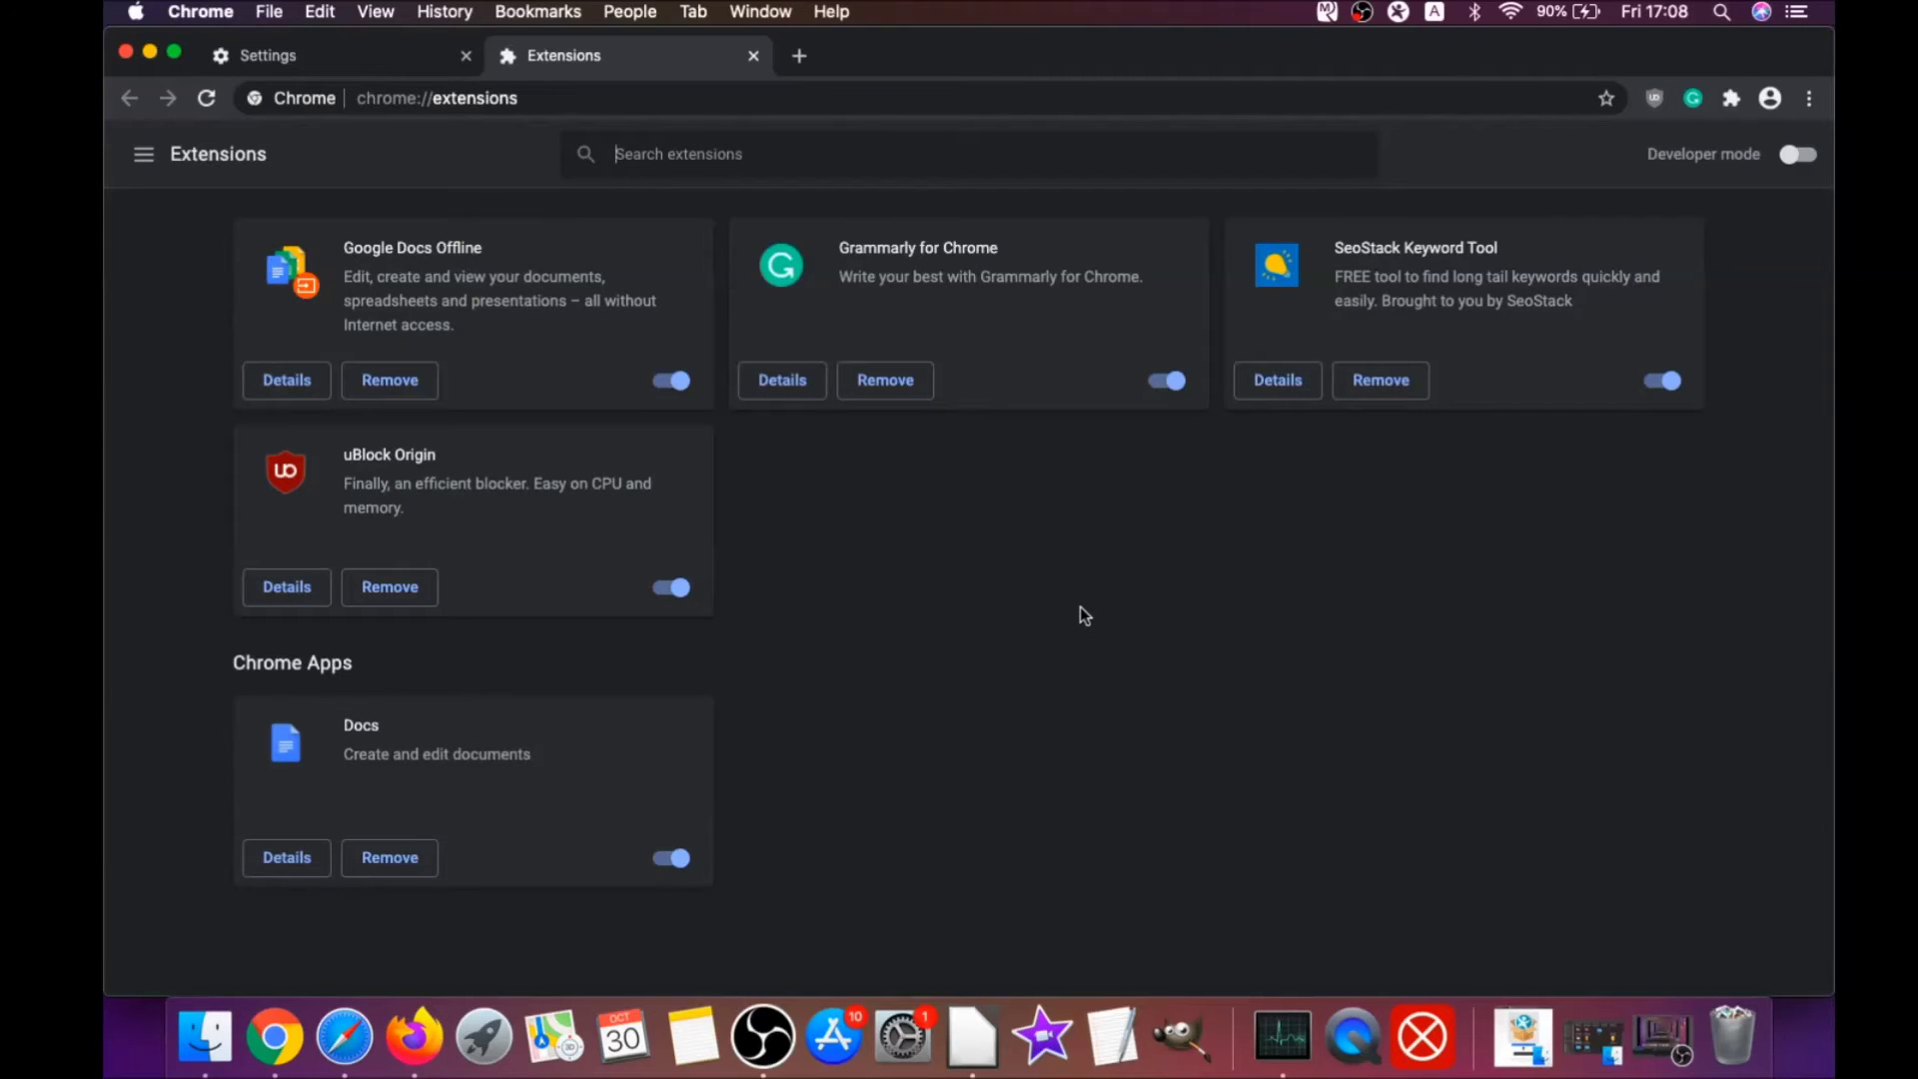
{"action": "left_click", "coordinate": [376, 592]}
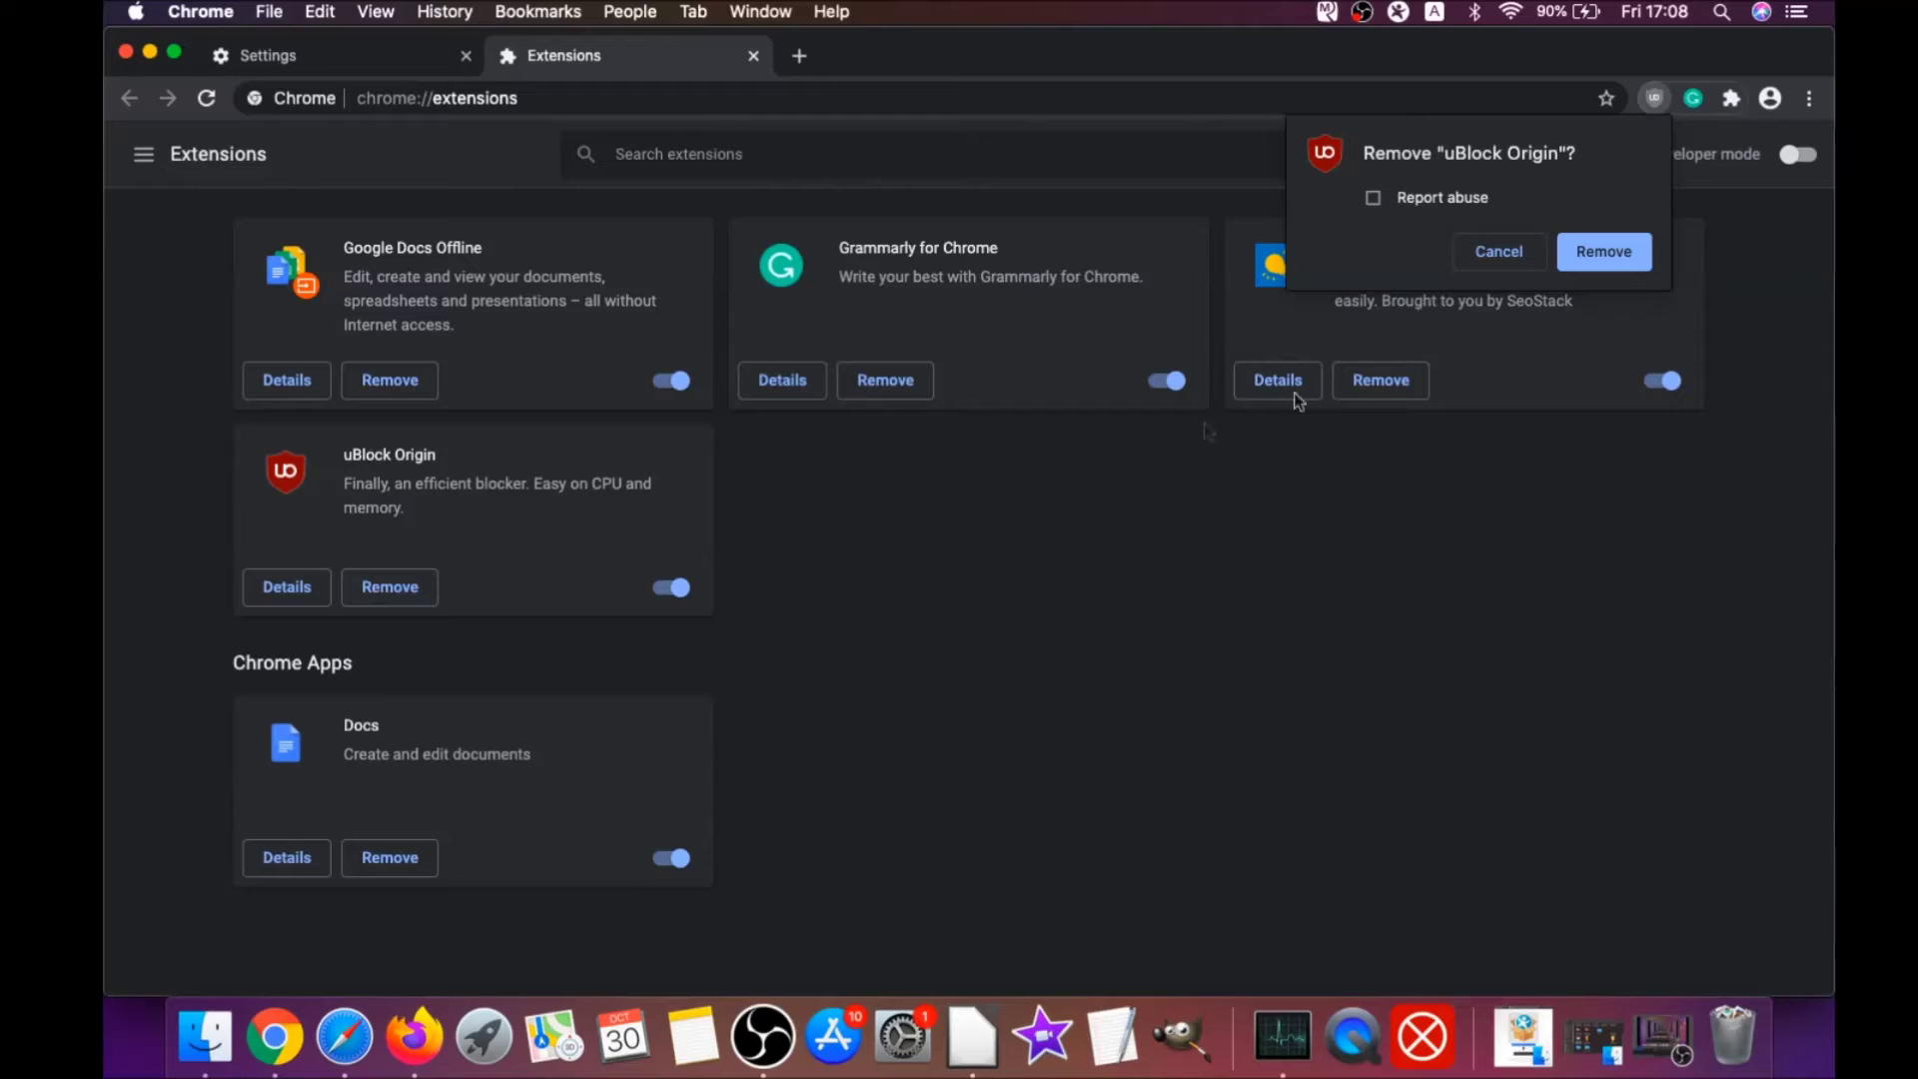
{"action": "left_click", "coordinate": [1603, 251]}
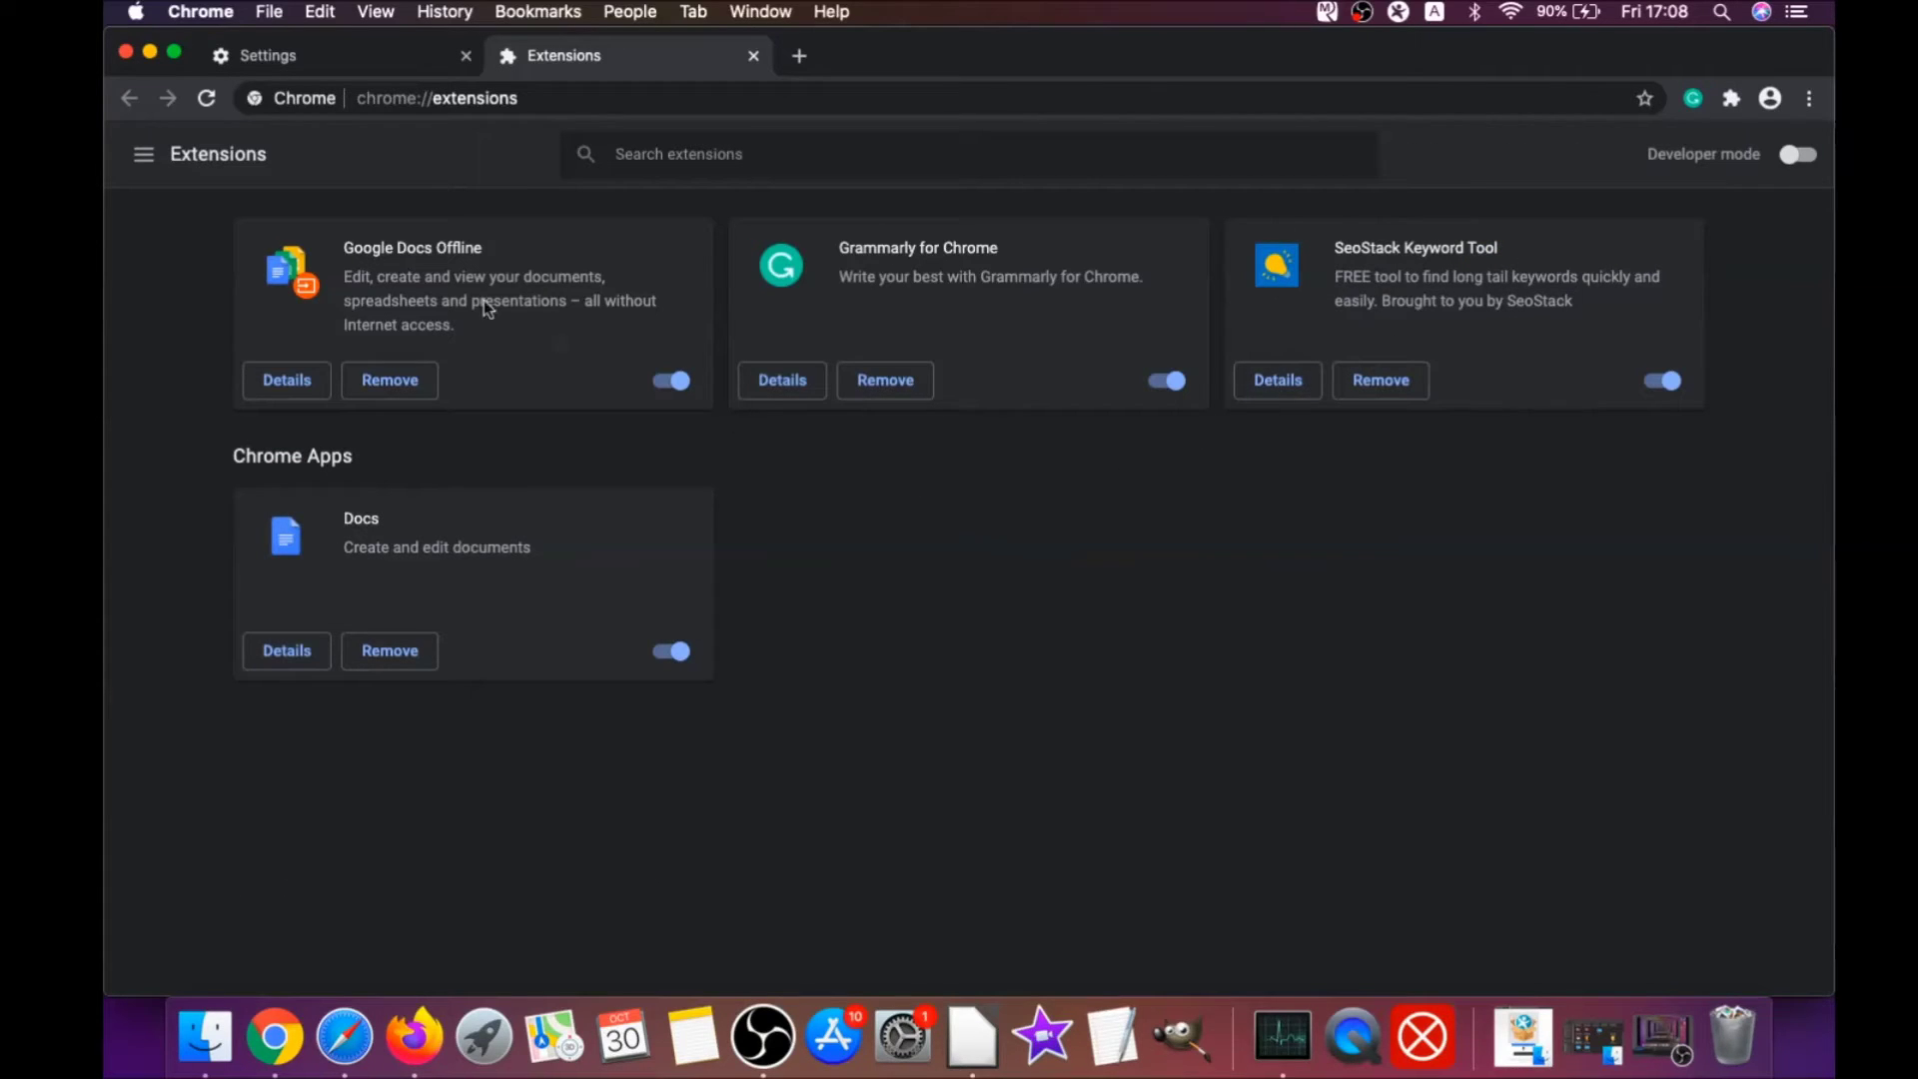
{"action": "left_click", "coordinate": [149, 52]}
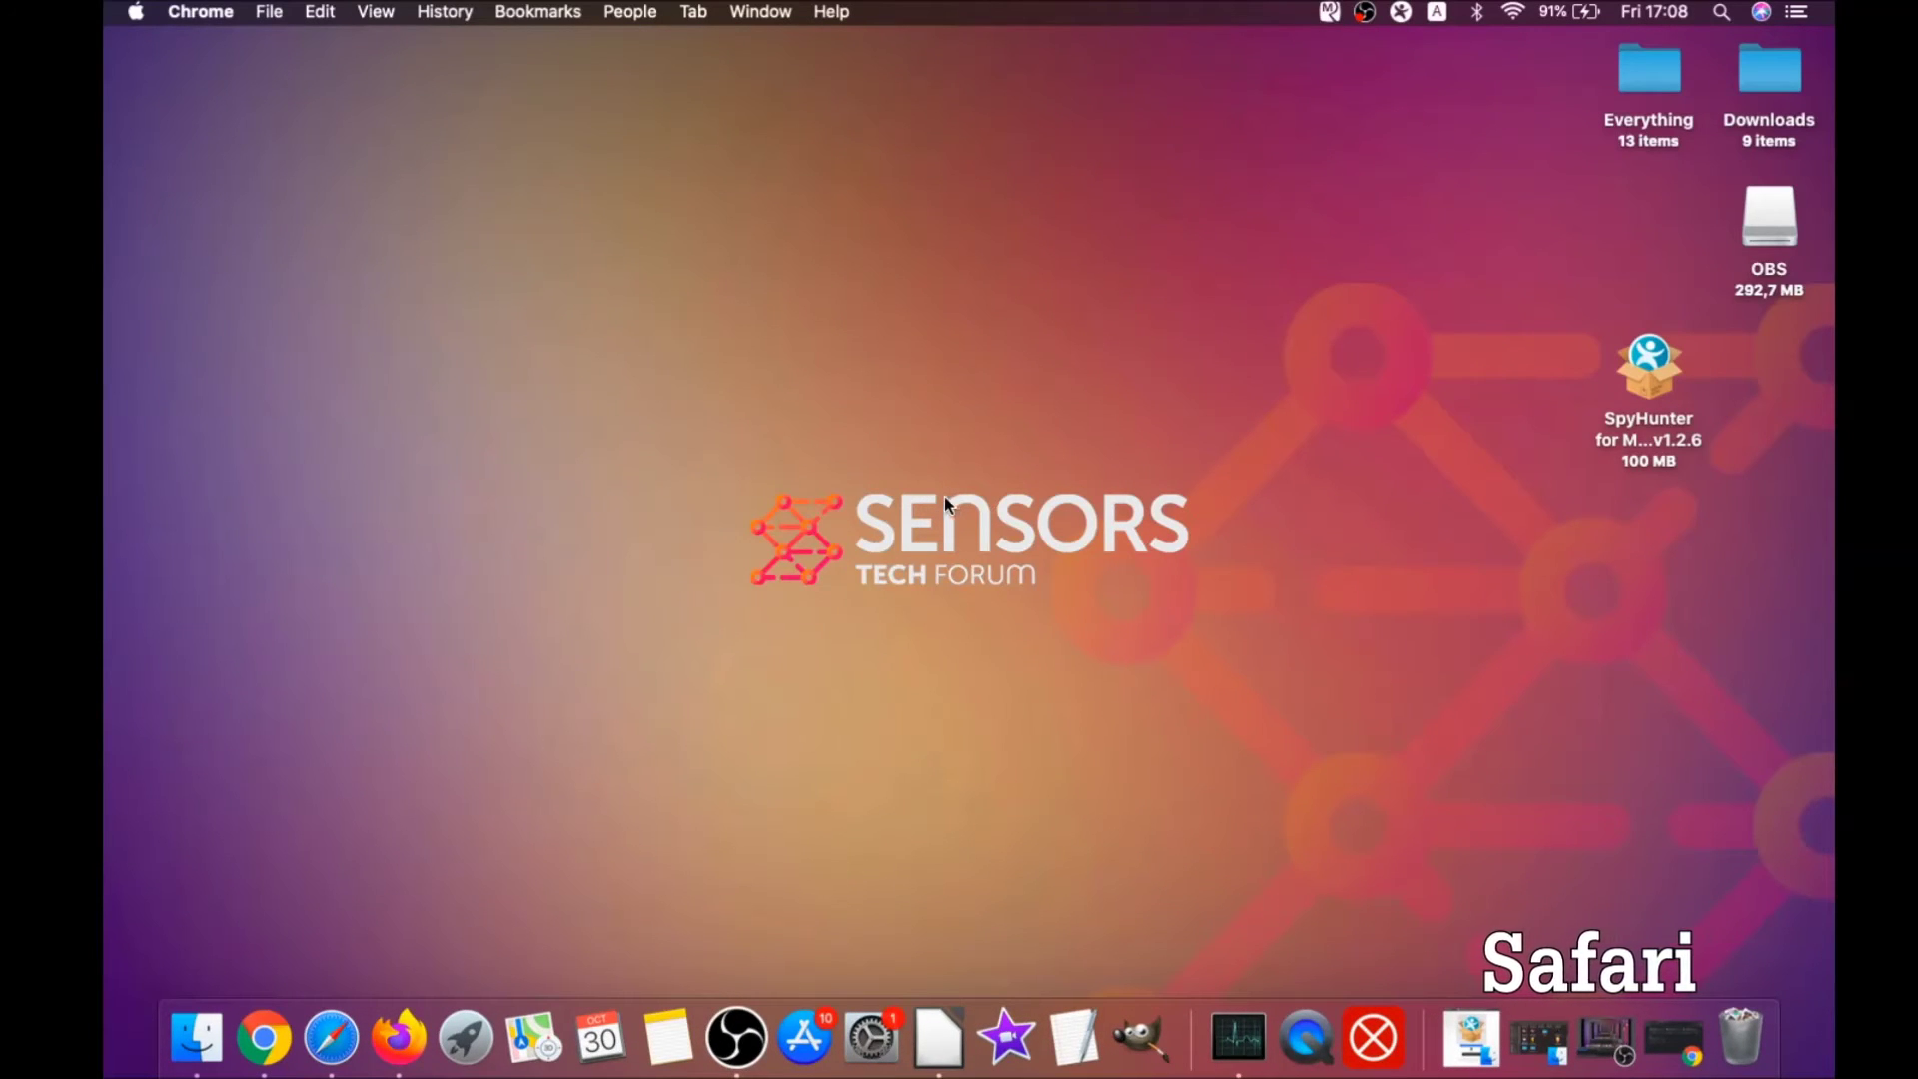
Launch Safari and open Preferences to the General pane, where the homepage shows macreviver.com
{"action": "left_click", "coordinate": [330, 1044]}
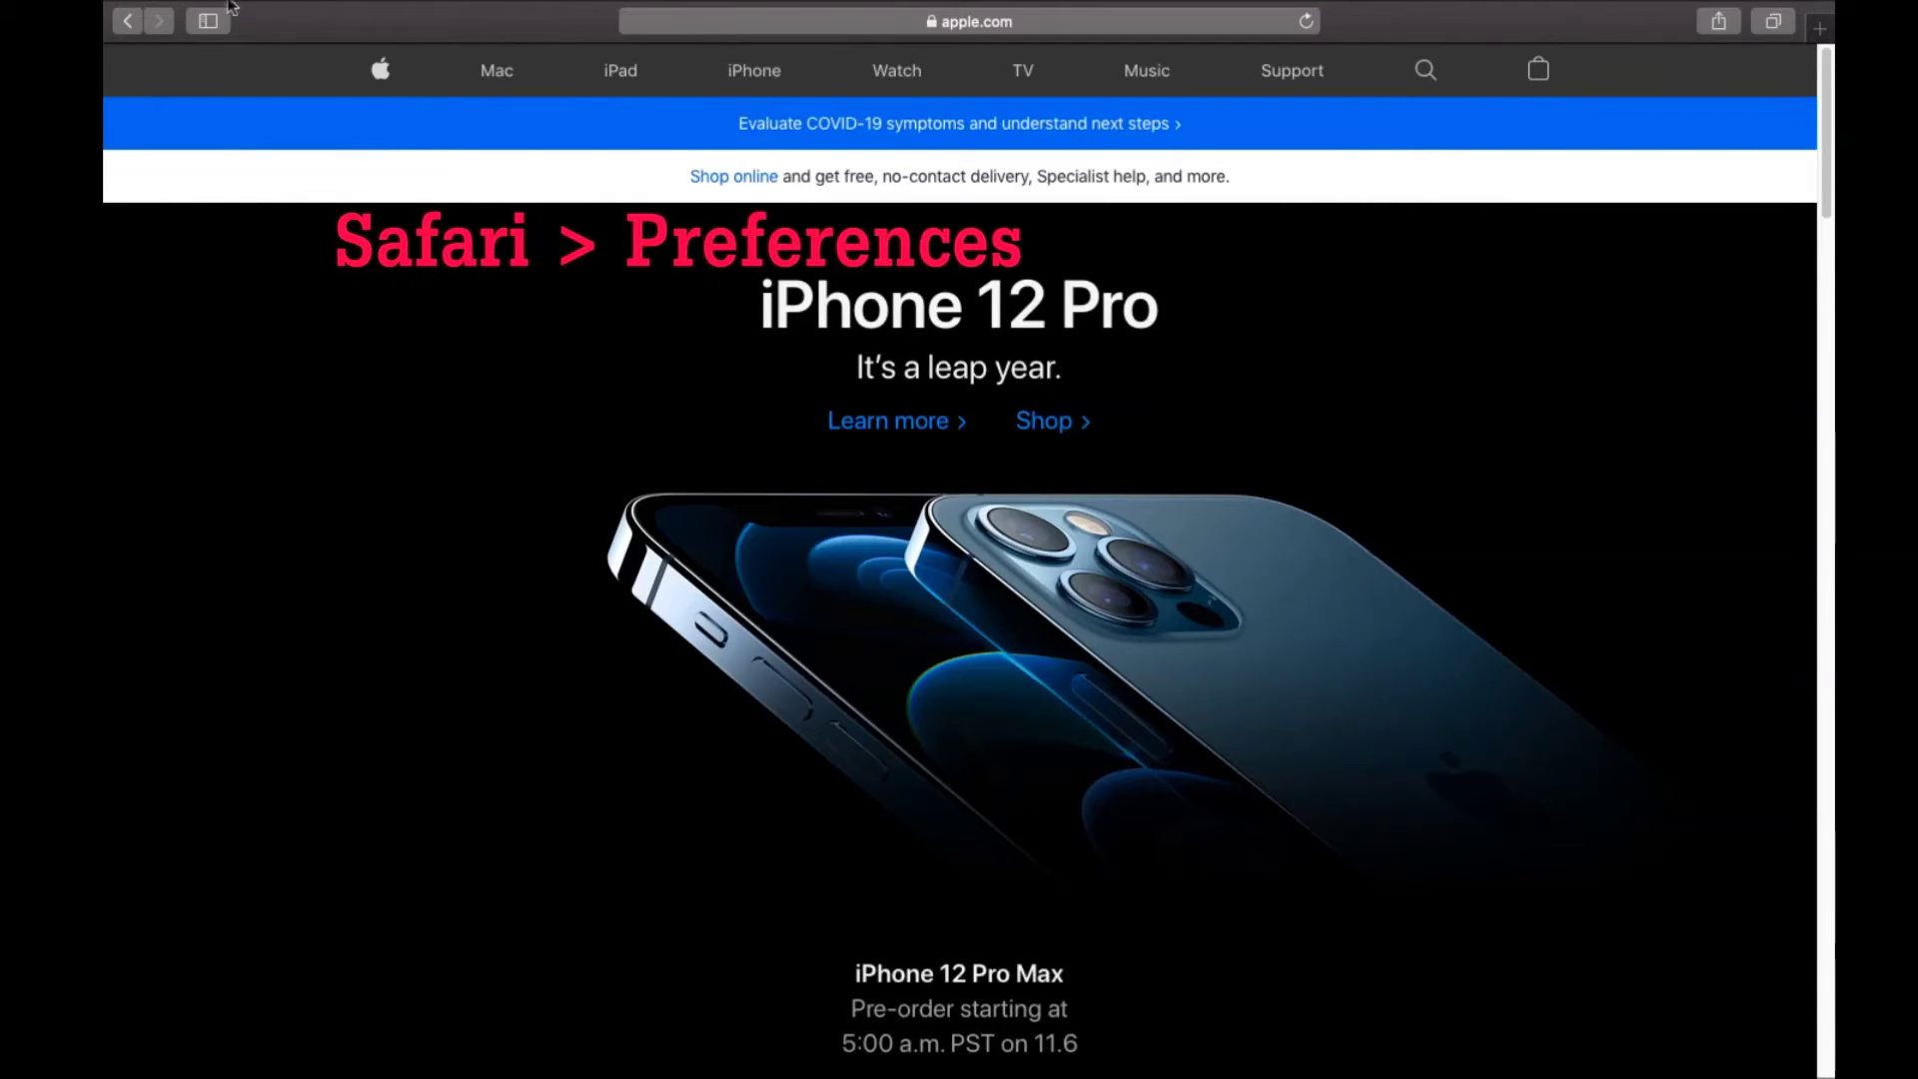
{"action": "mouse_move", "coordinate": [230, 5]}
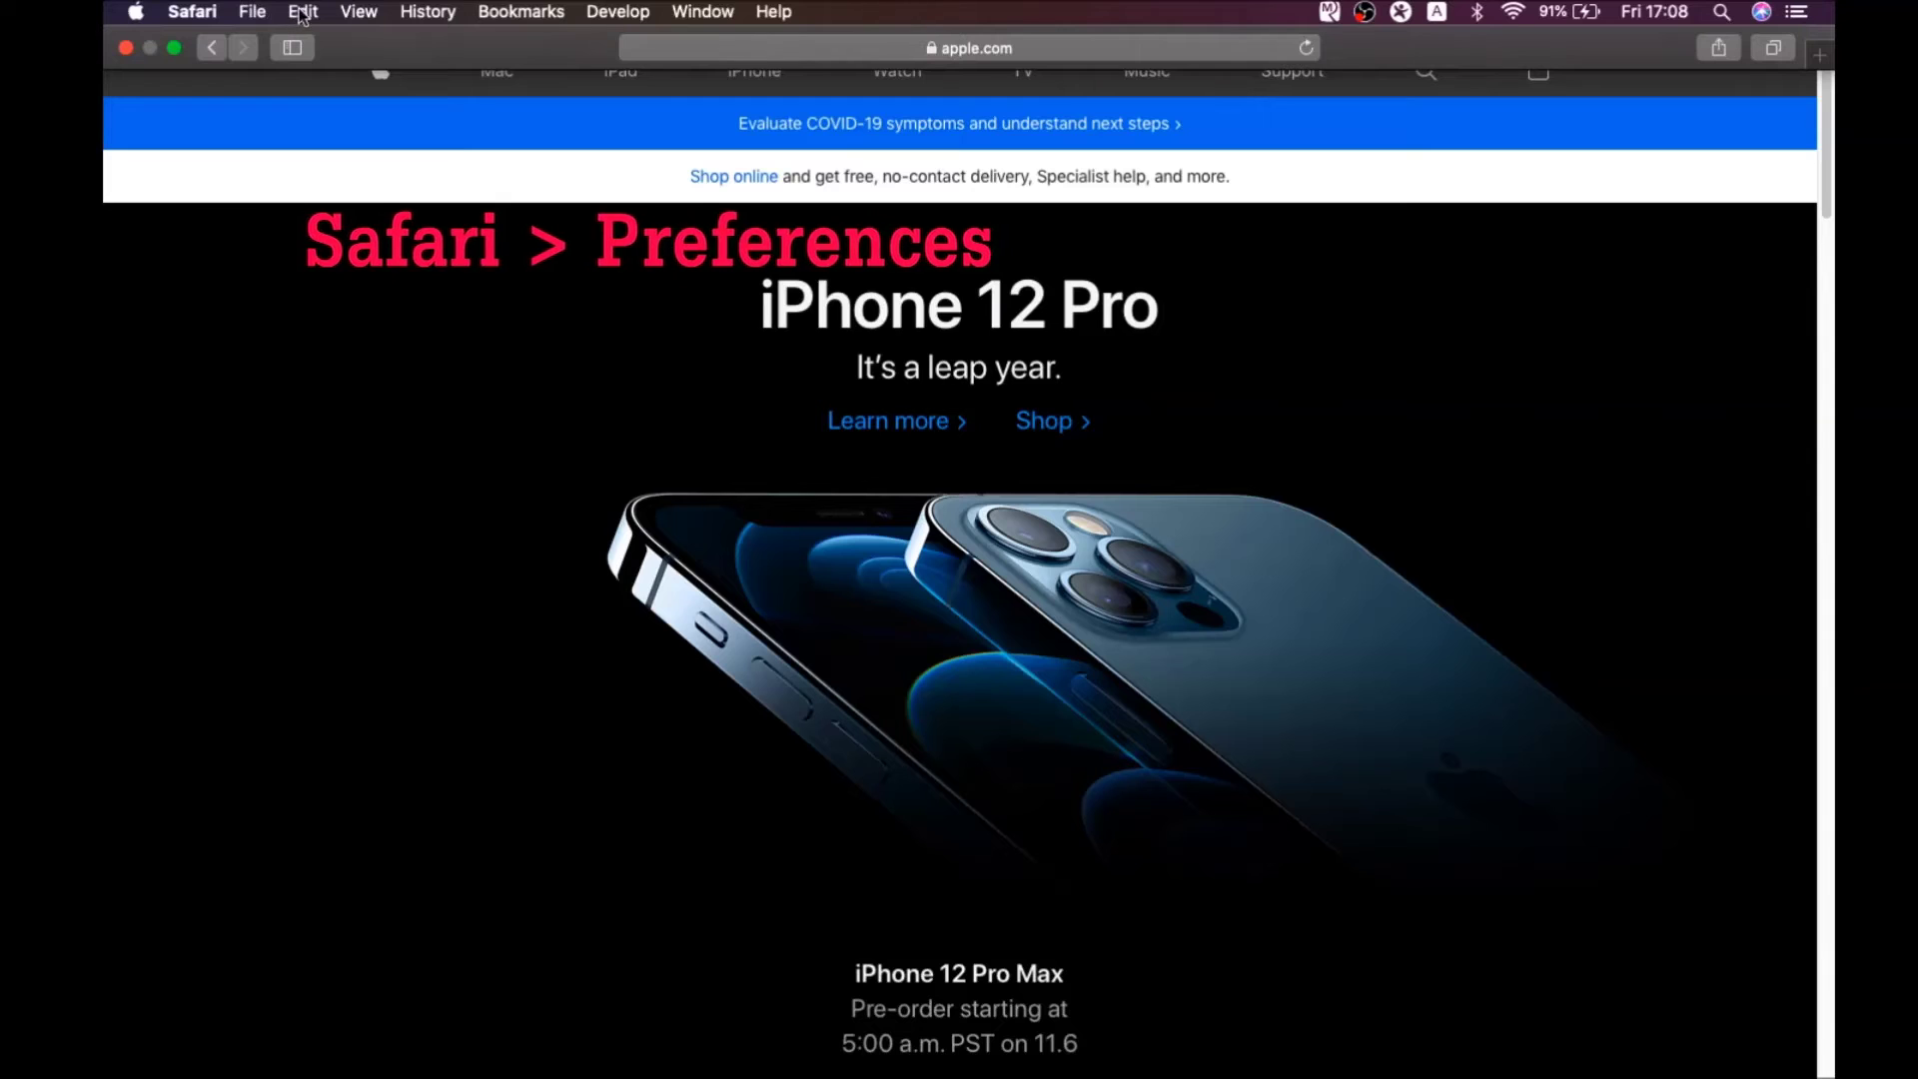
{"action": "left_click", "coordinate": [190, 12]}
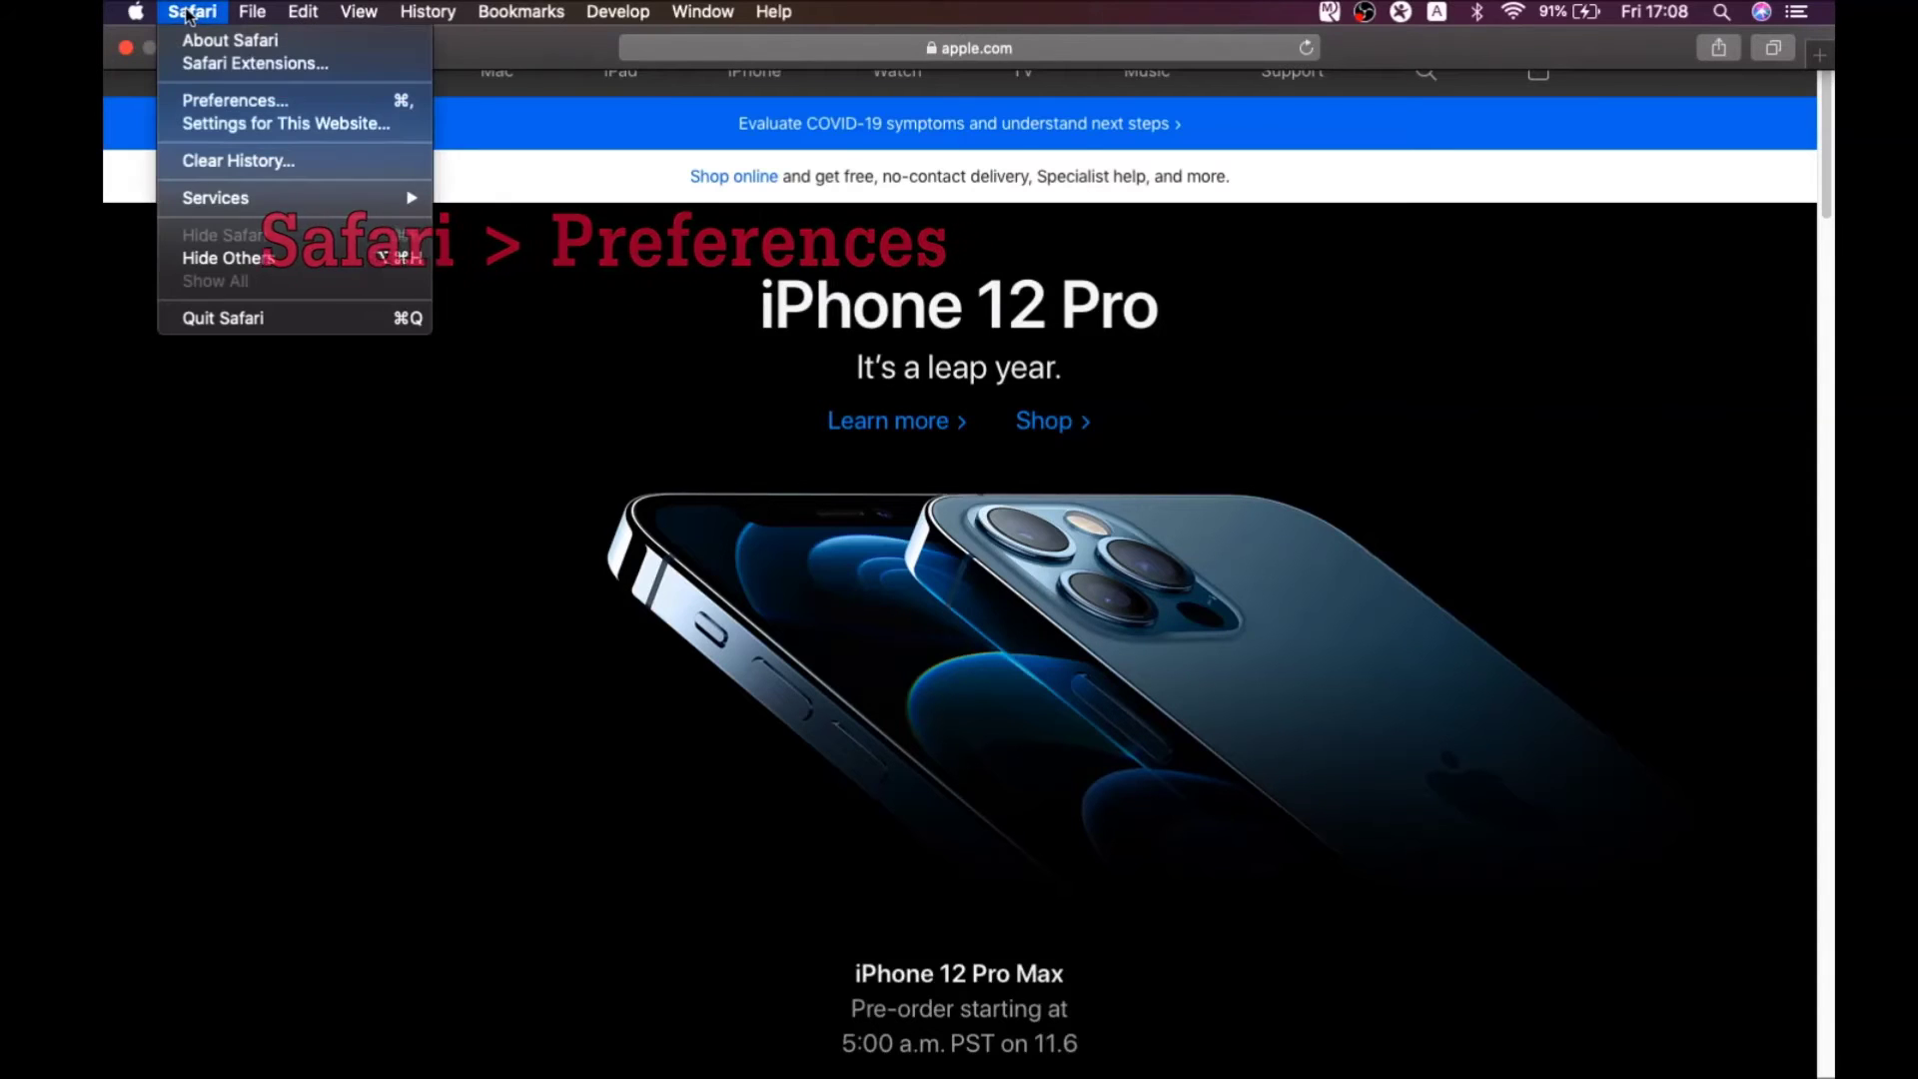
{"action": "left_click", "coordinate": [243, 101]}
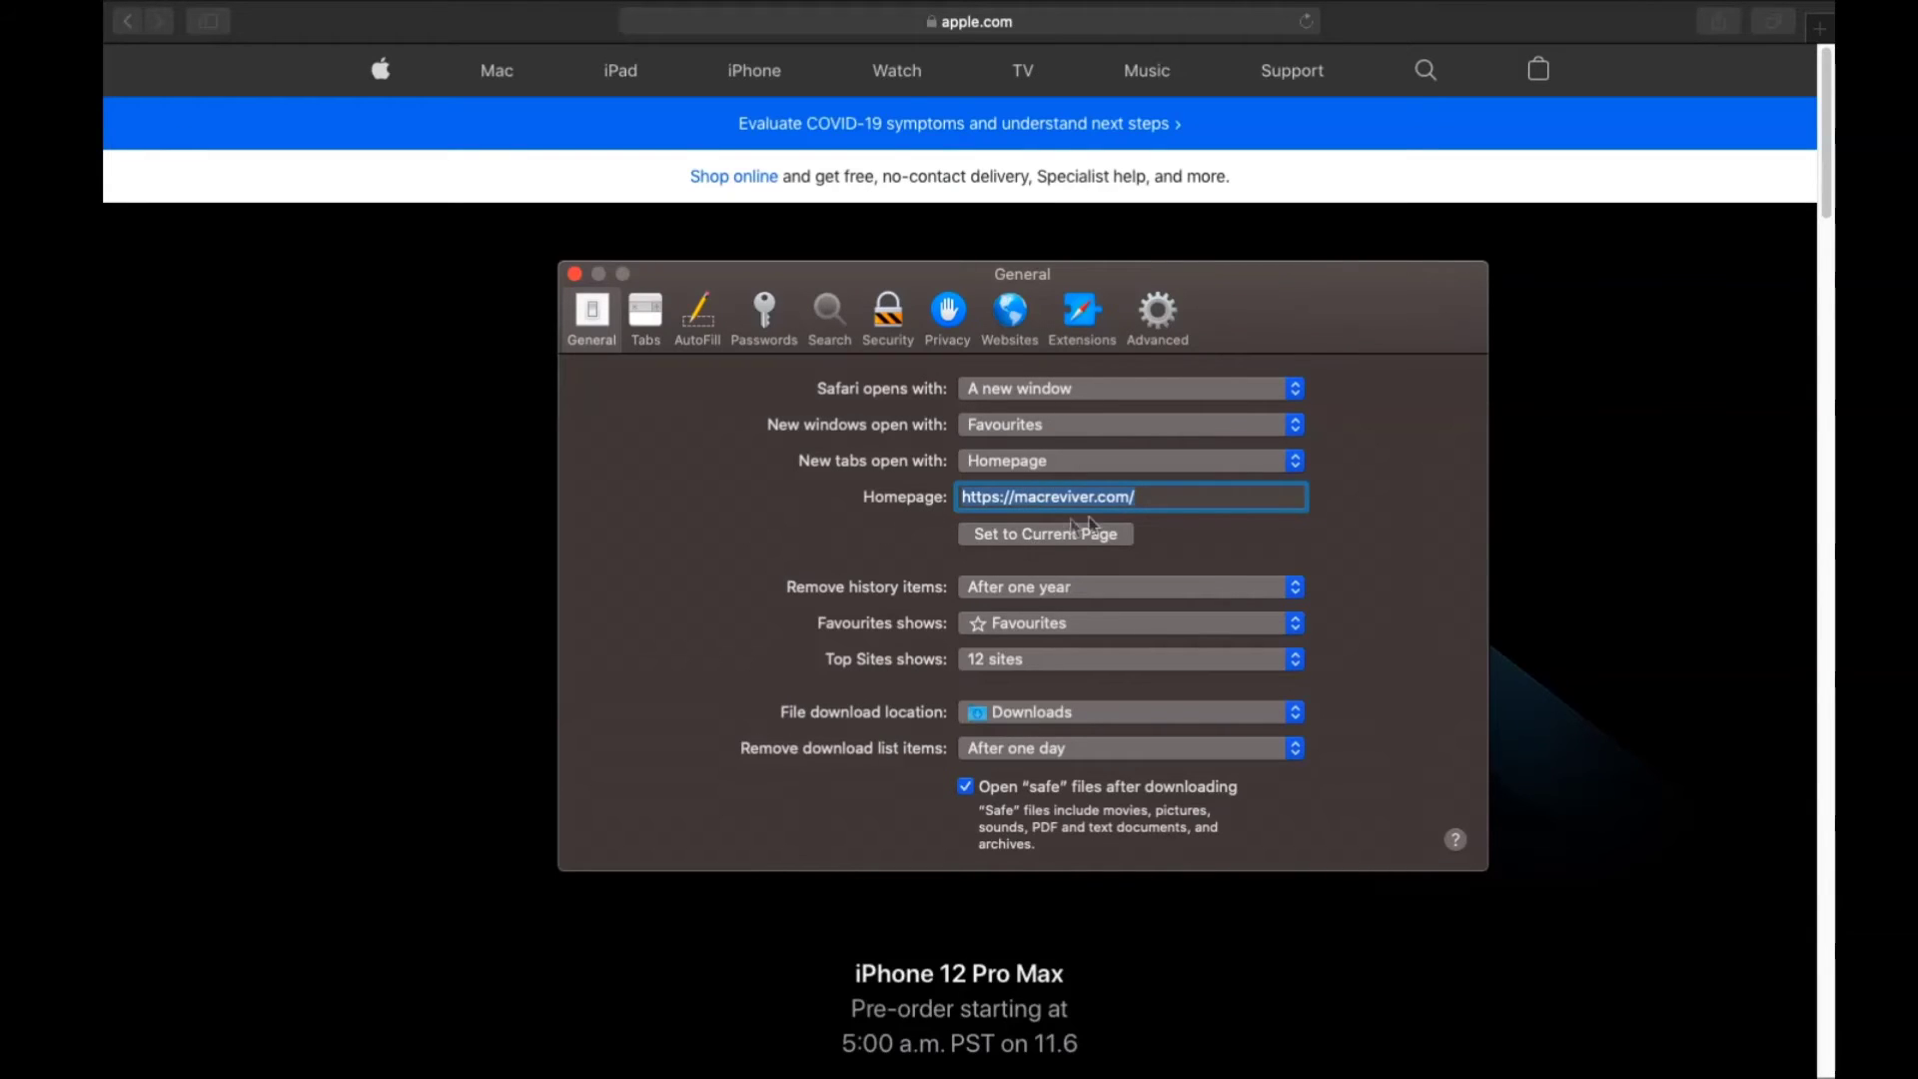
{"action": "left_click", "coordinate": [1139, 497]}
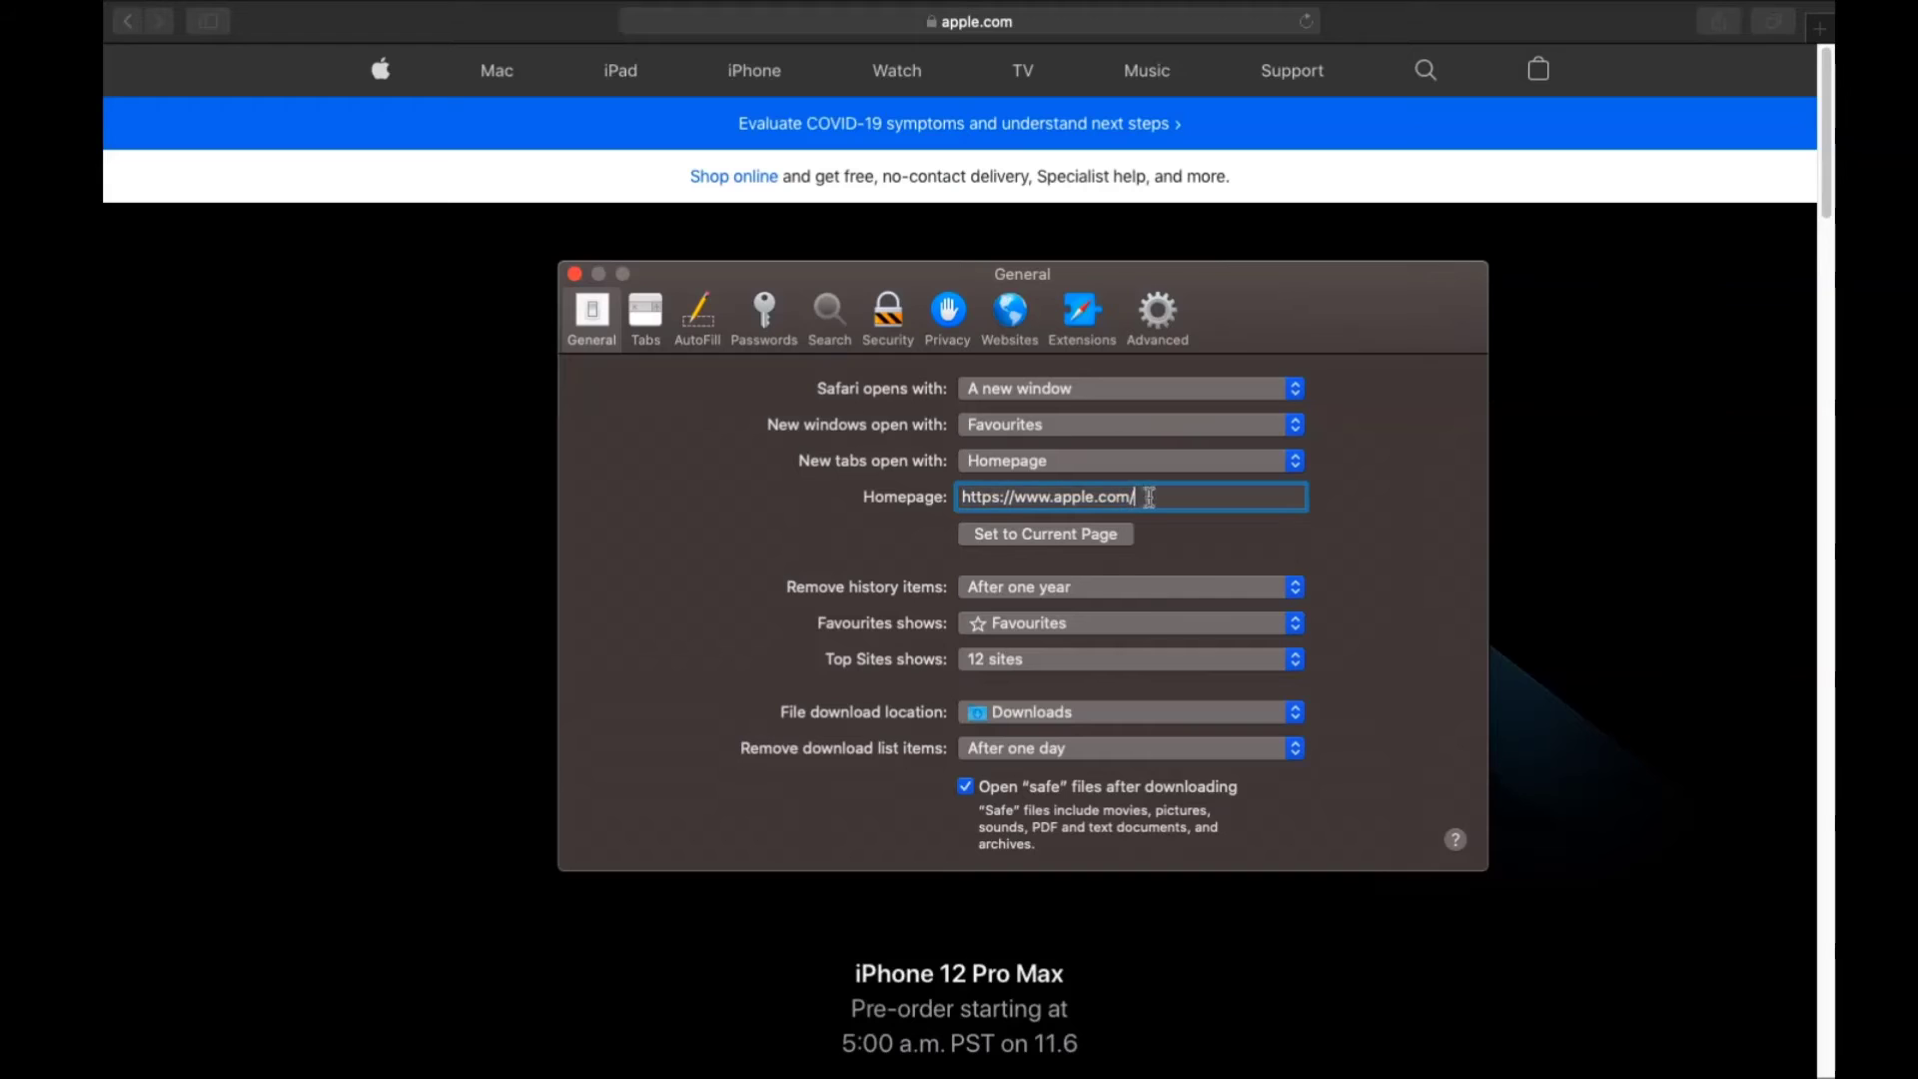
{"action": "left_click", "coordinate": [828, 311]}
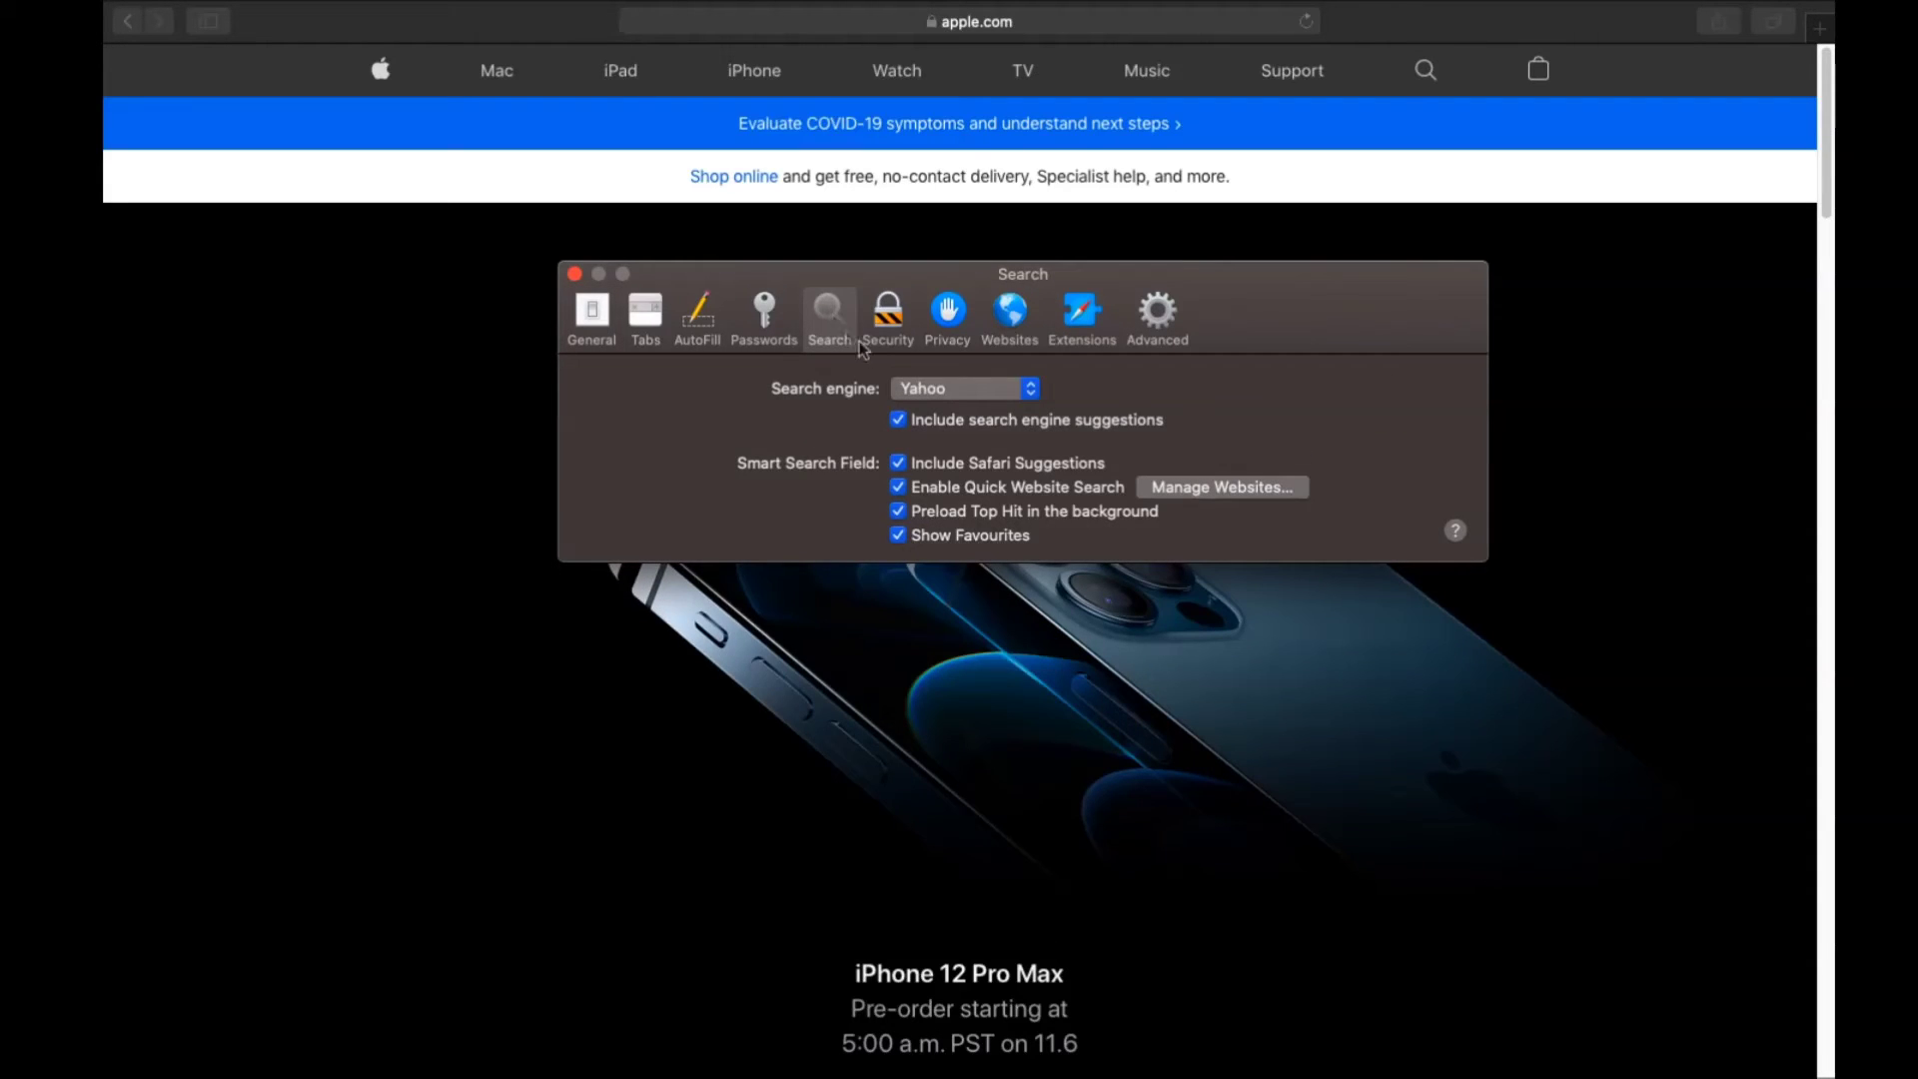
{"action": "left_click", "coordinate": [923, 389]}
{"action": "left_click", "coordinate": [936, 434]}
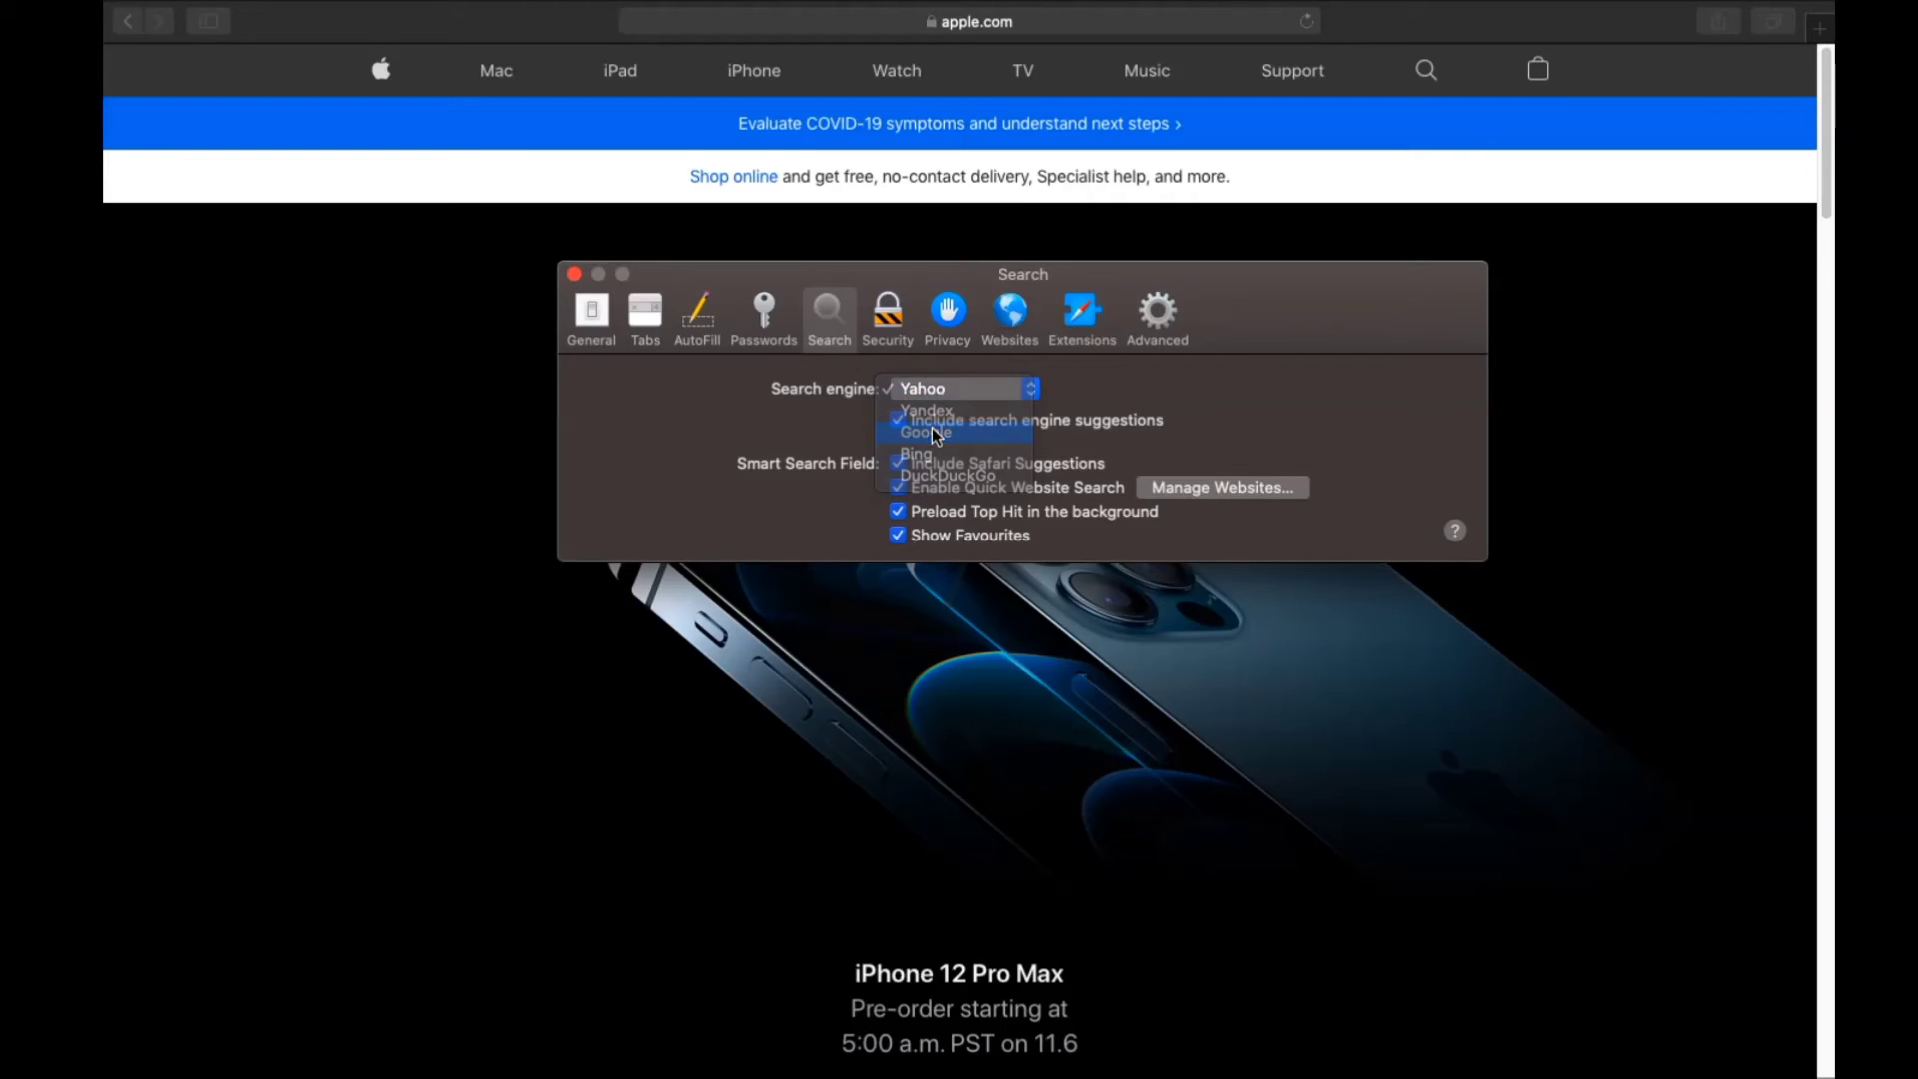
Uninstall the Porn Block Plus extension and reveal its app in Finder
{"action": "left_click", "coordinate": [1067, 335]}
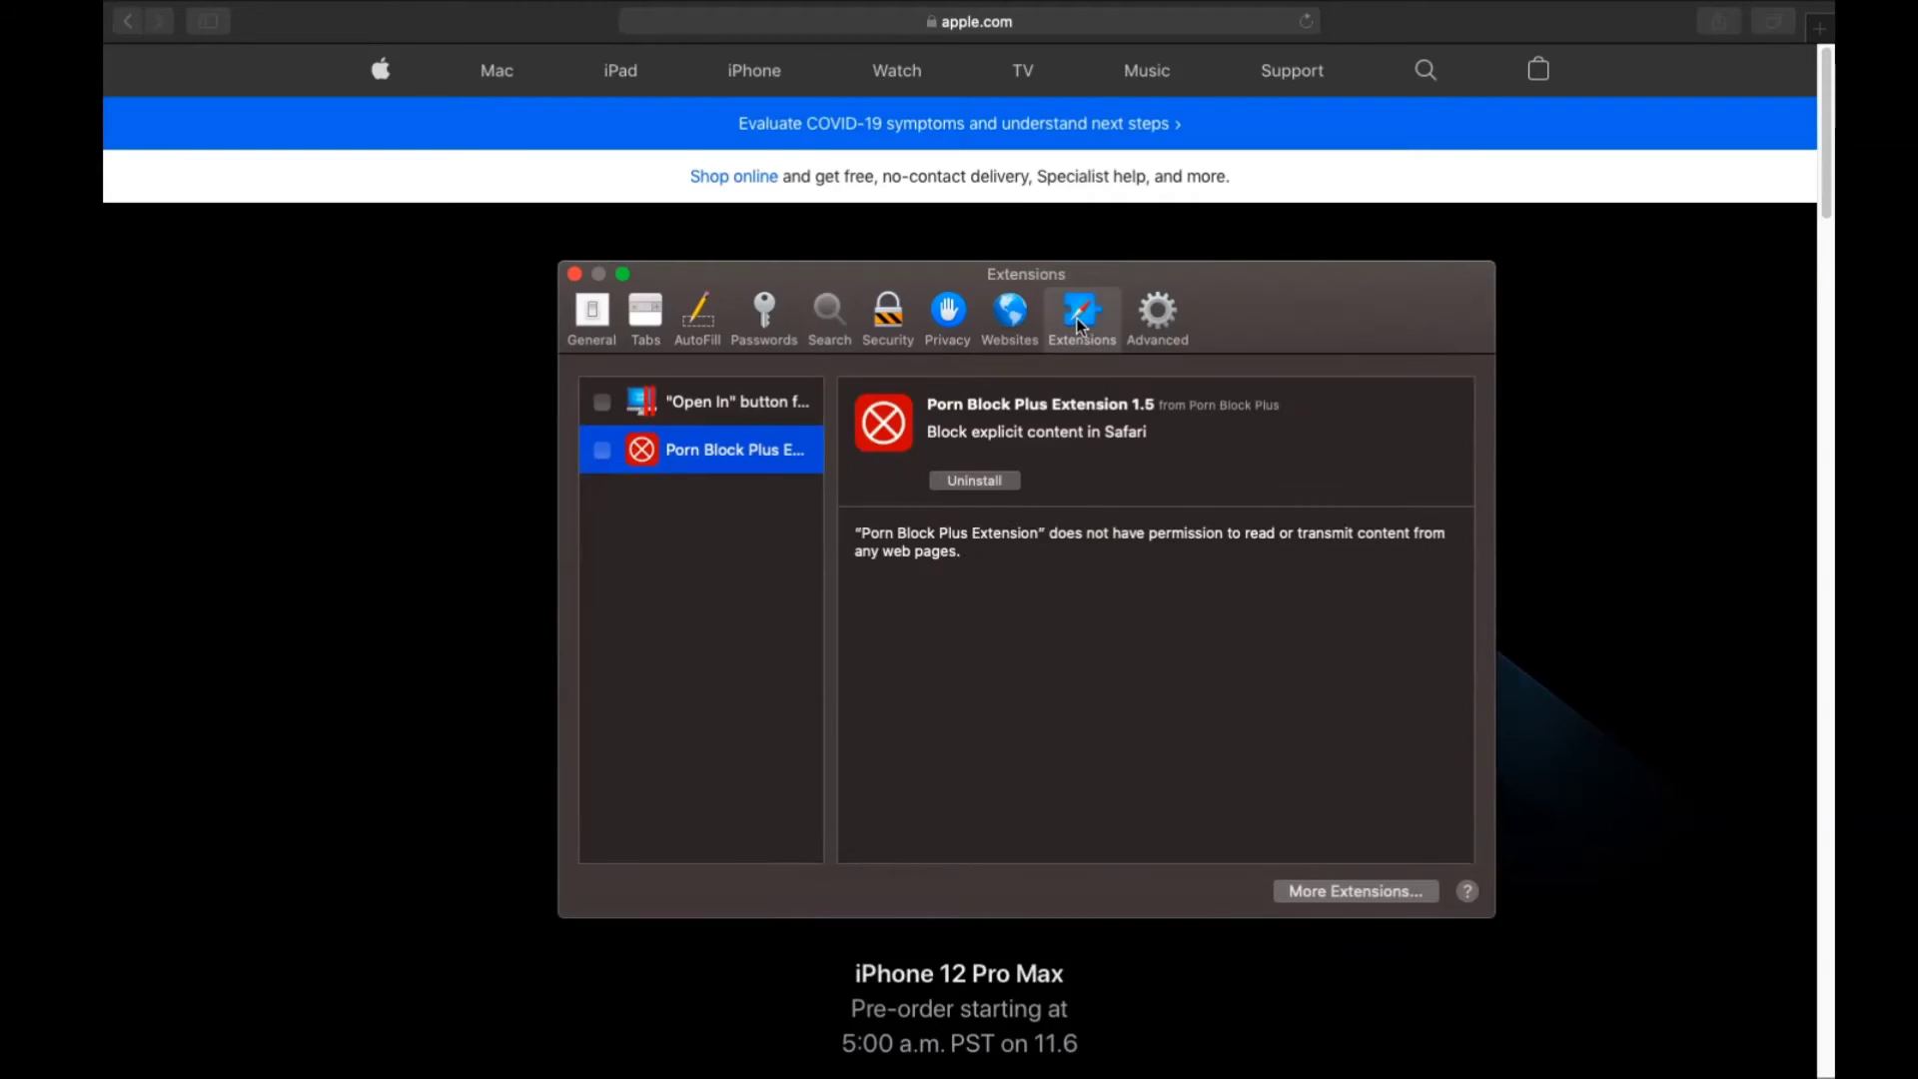
{"action": "left_click", "coordinate": [967, 483]}
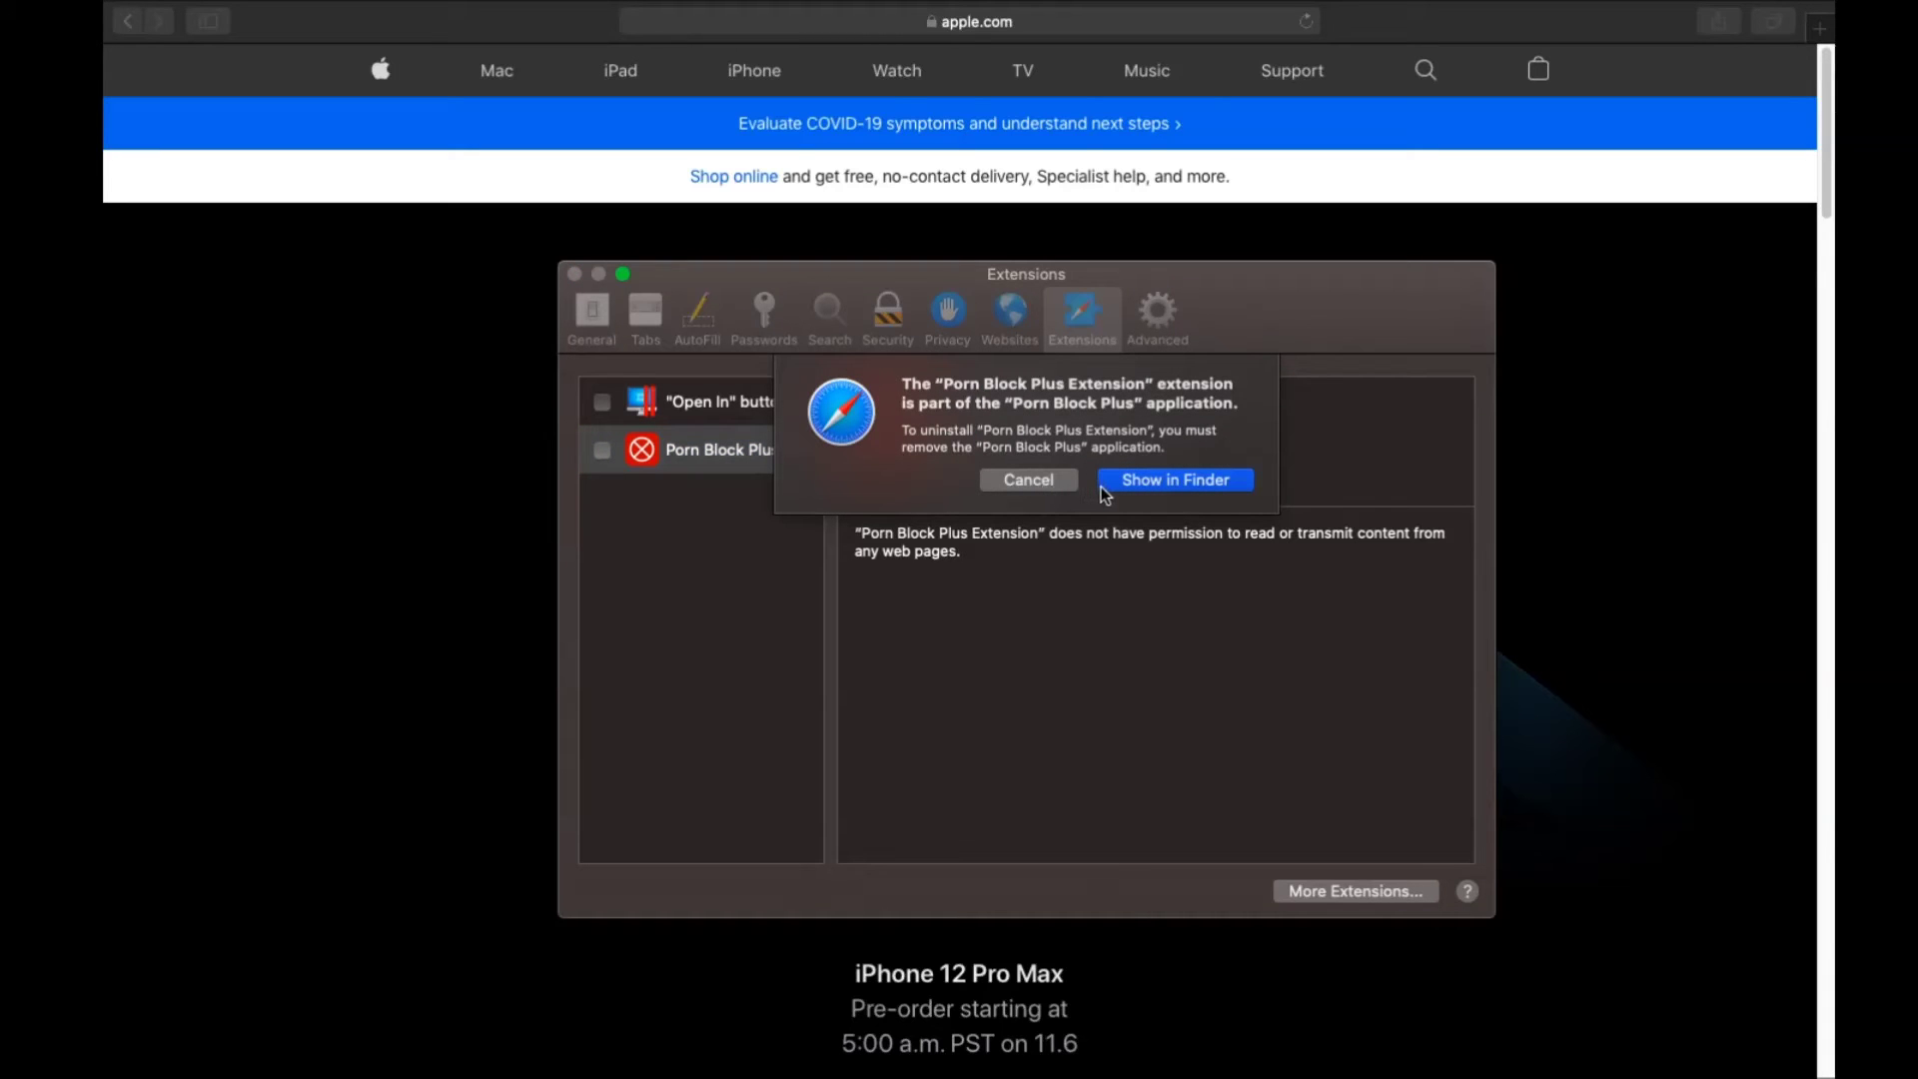
{"action": "left_click", "coordinate": [1107, 483]}
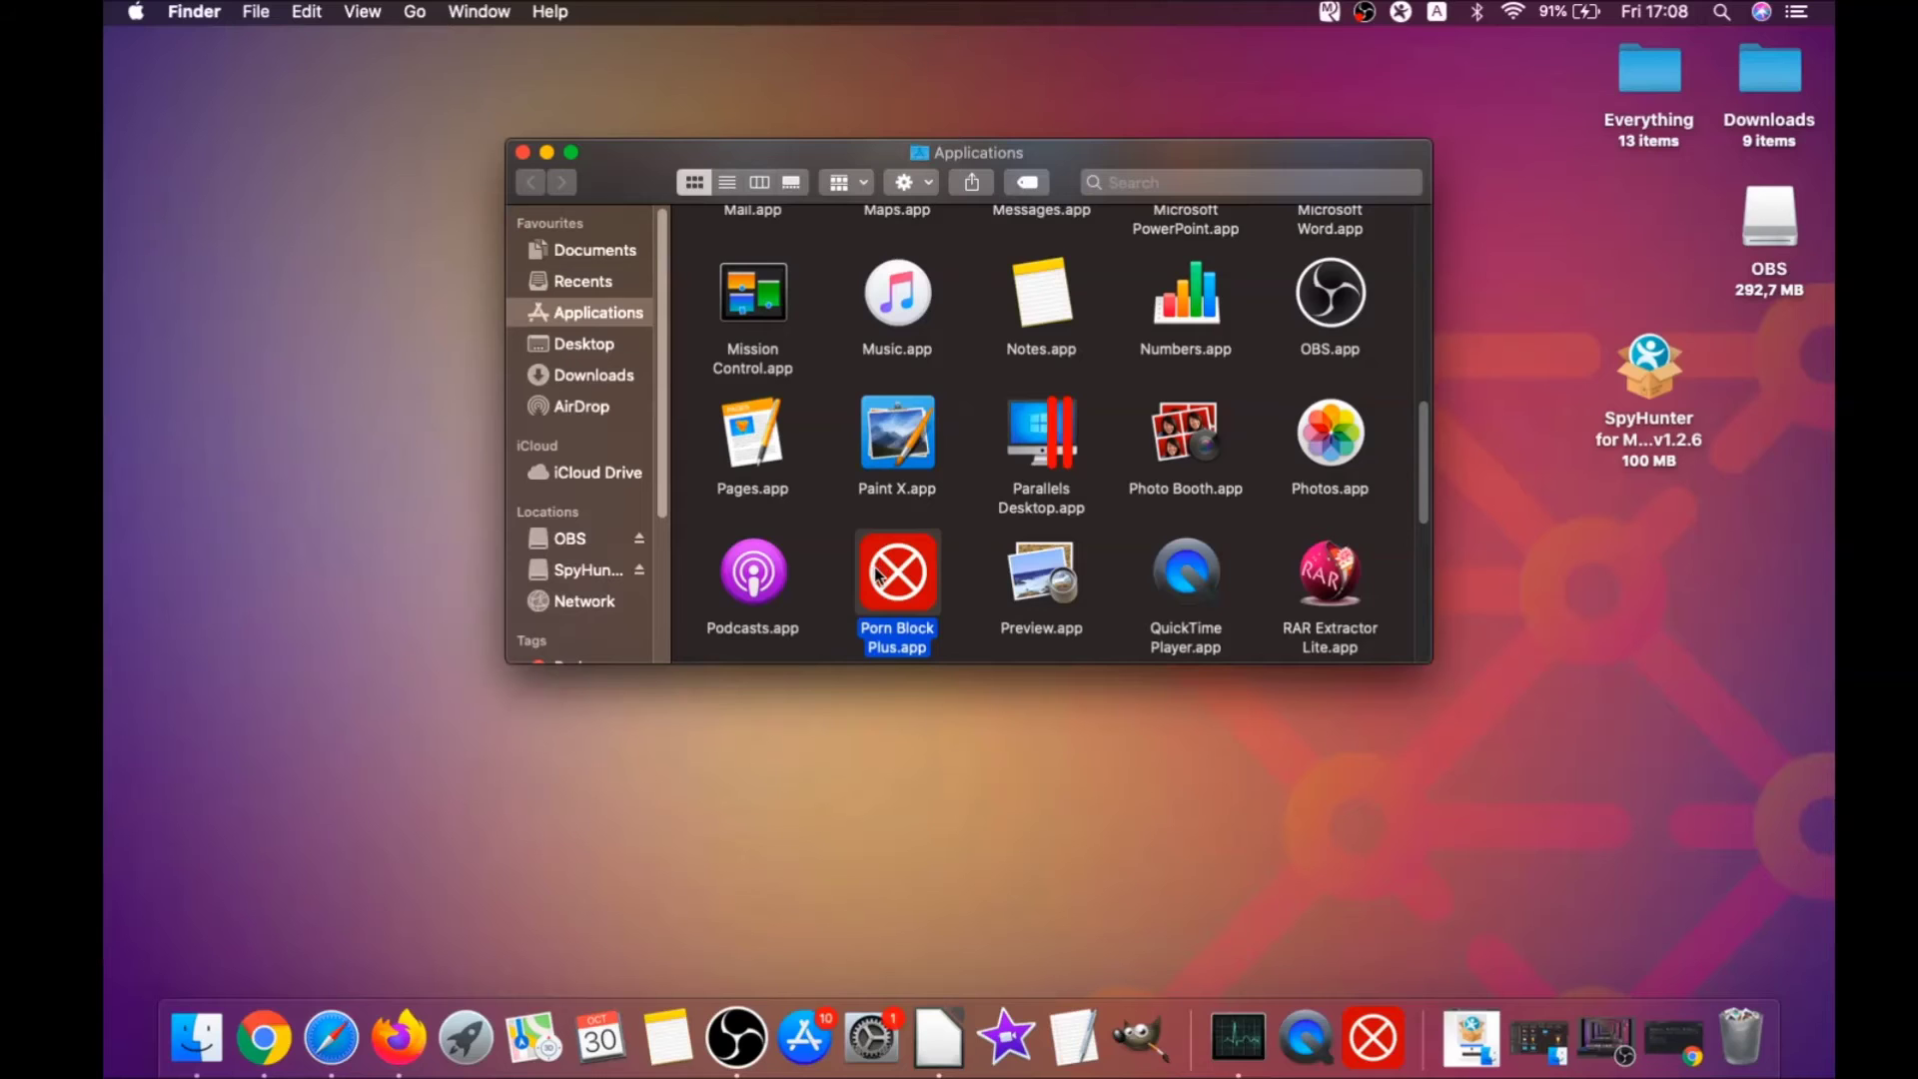
Move Porn Block Plus.app from Applications to the Bin, approving with the administrator password
{"action": "left_click_drag", "start_coordinate": [877, 575], "coordinate": [1740, 1023]}
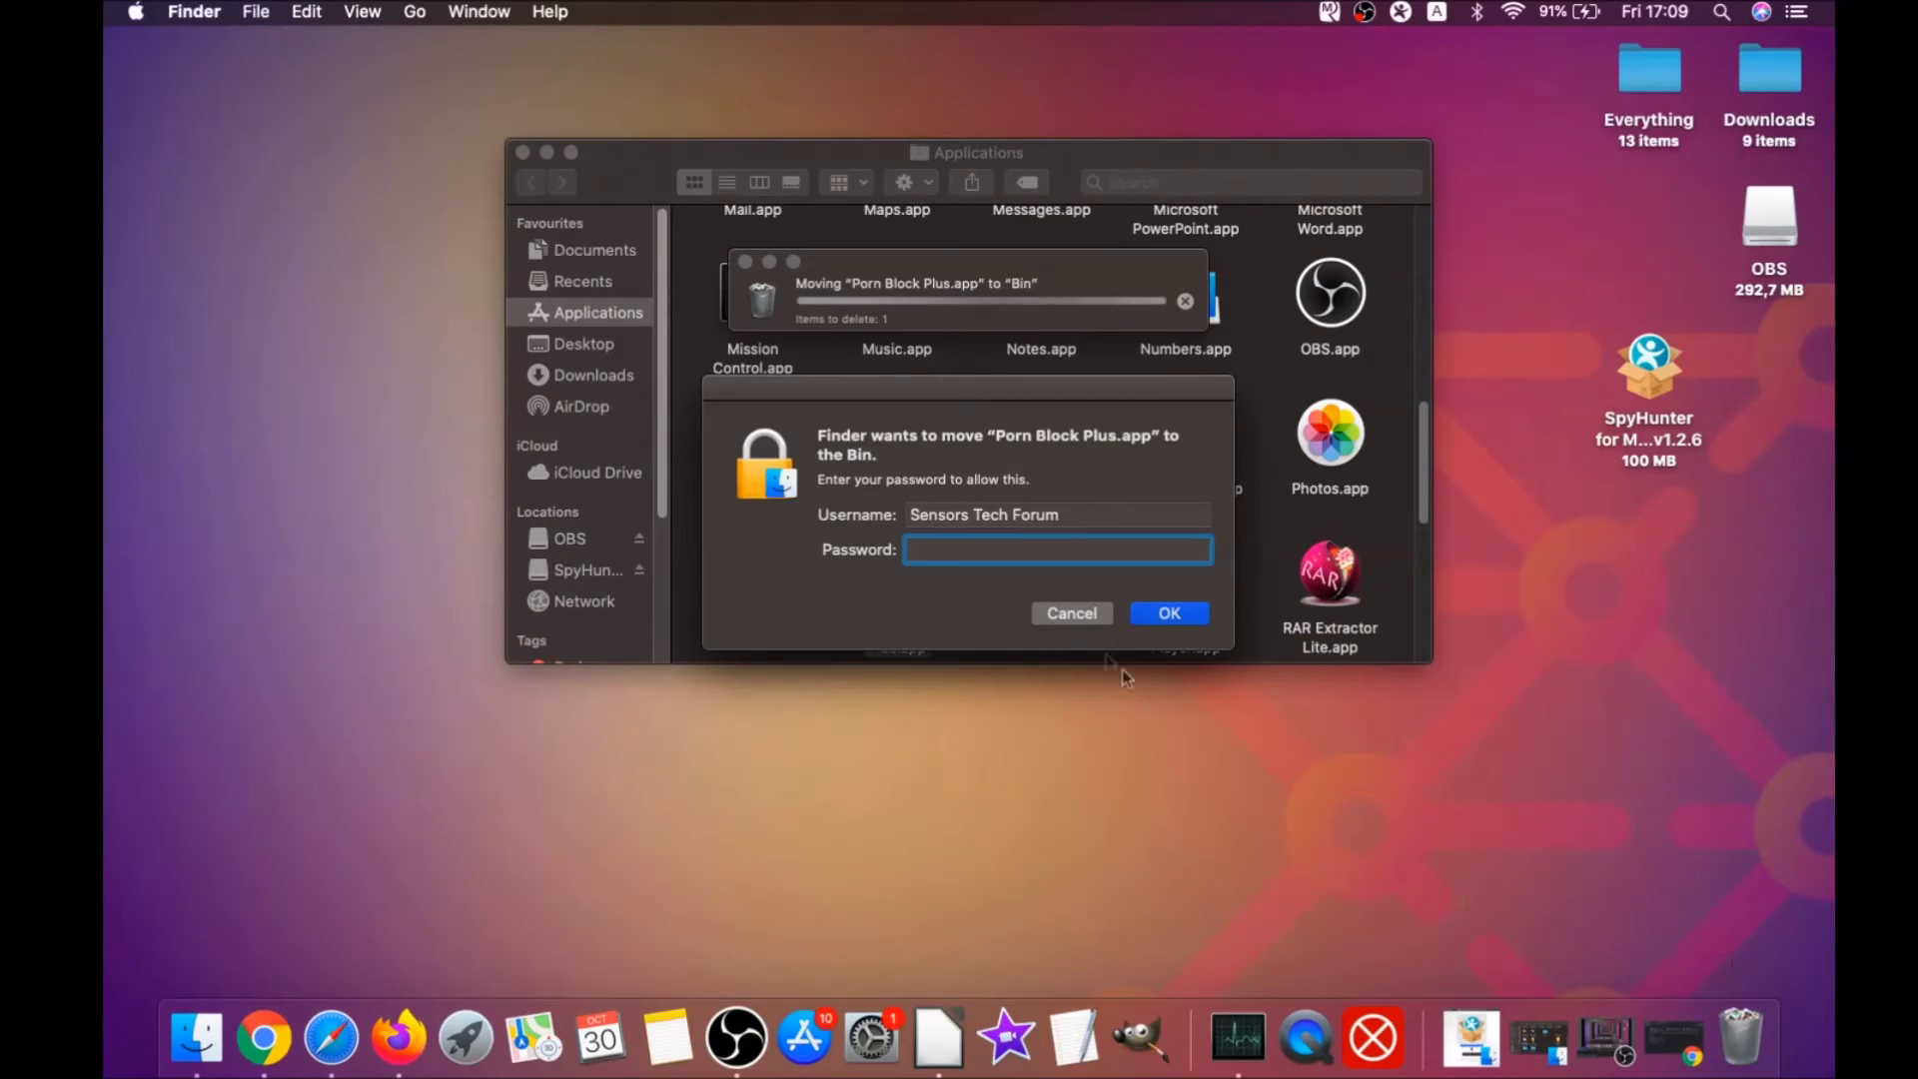
{"action": "type", "text": "••••"}
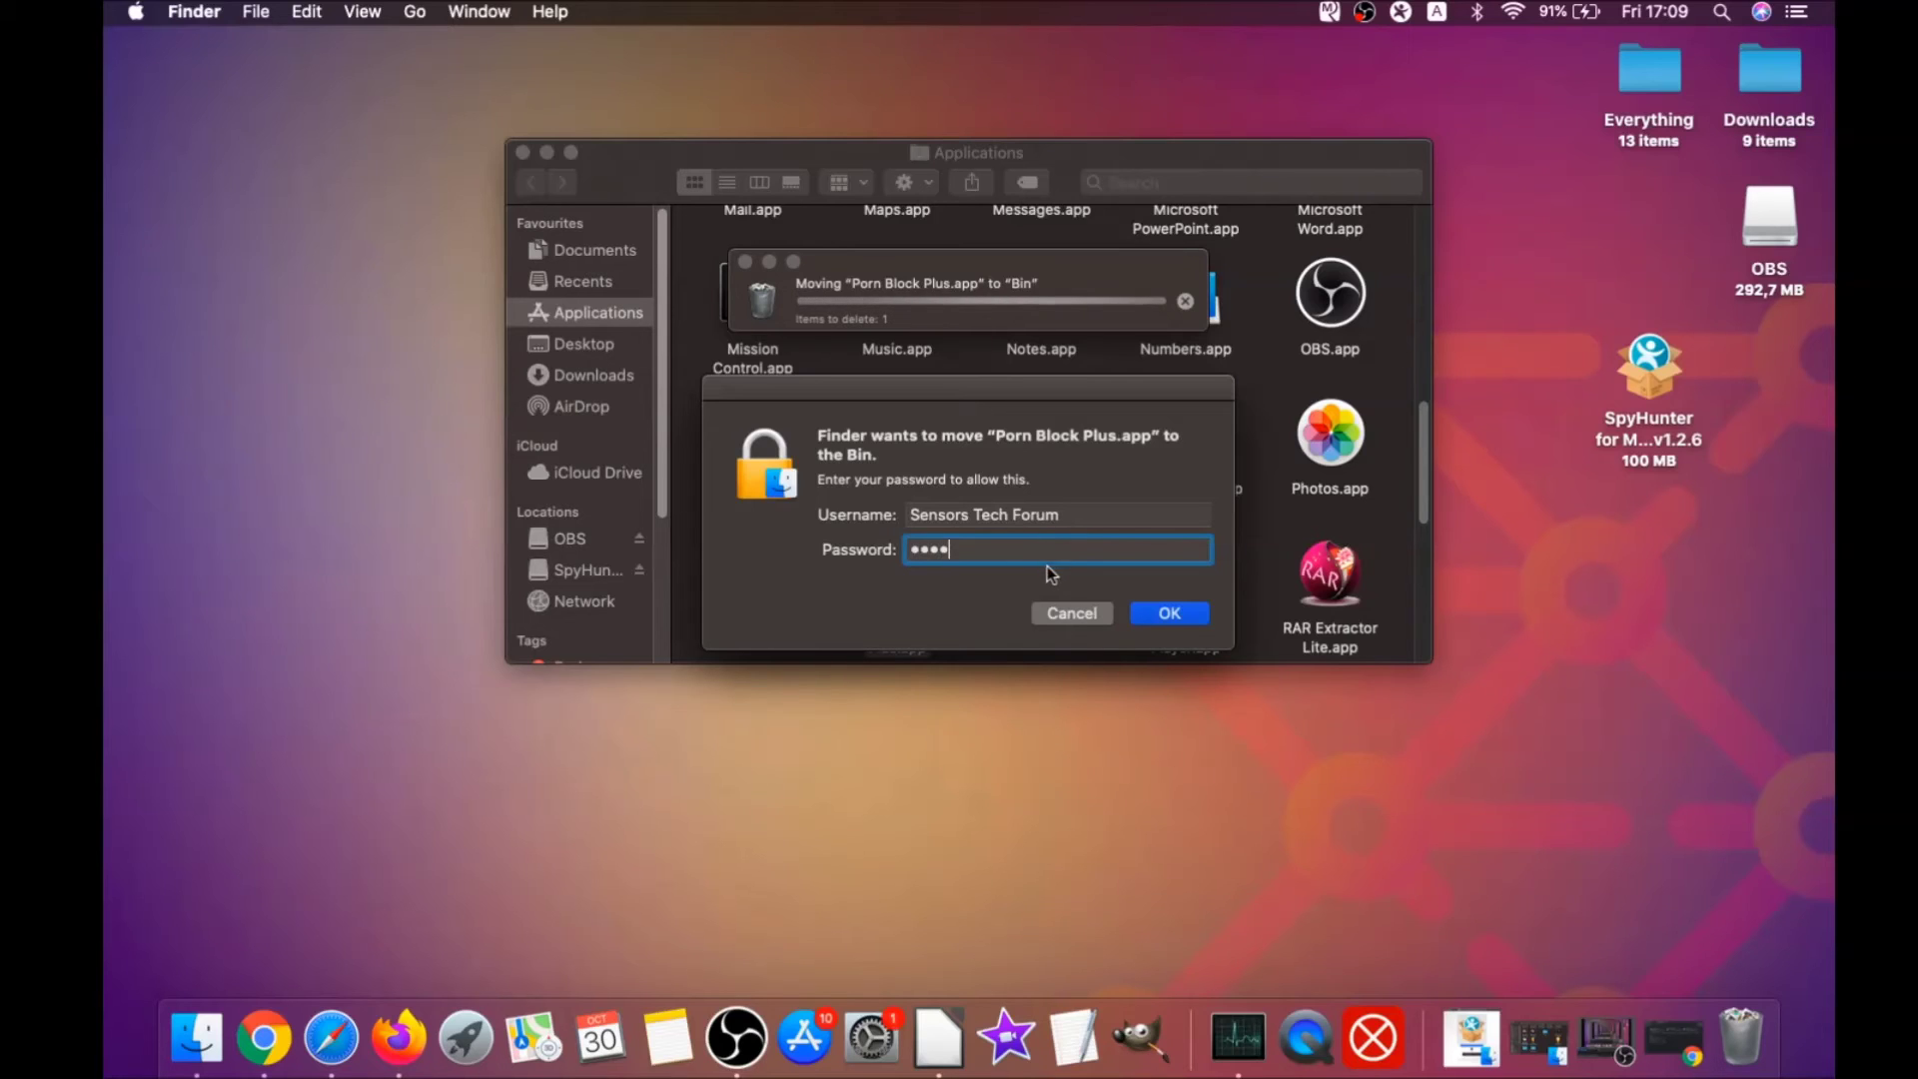
{"action": "left_click", "coordinate": [1151, 613]}
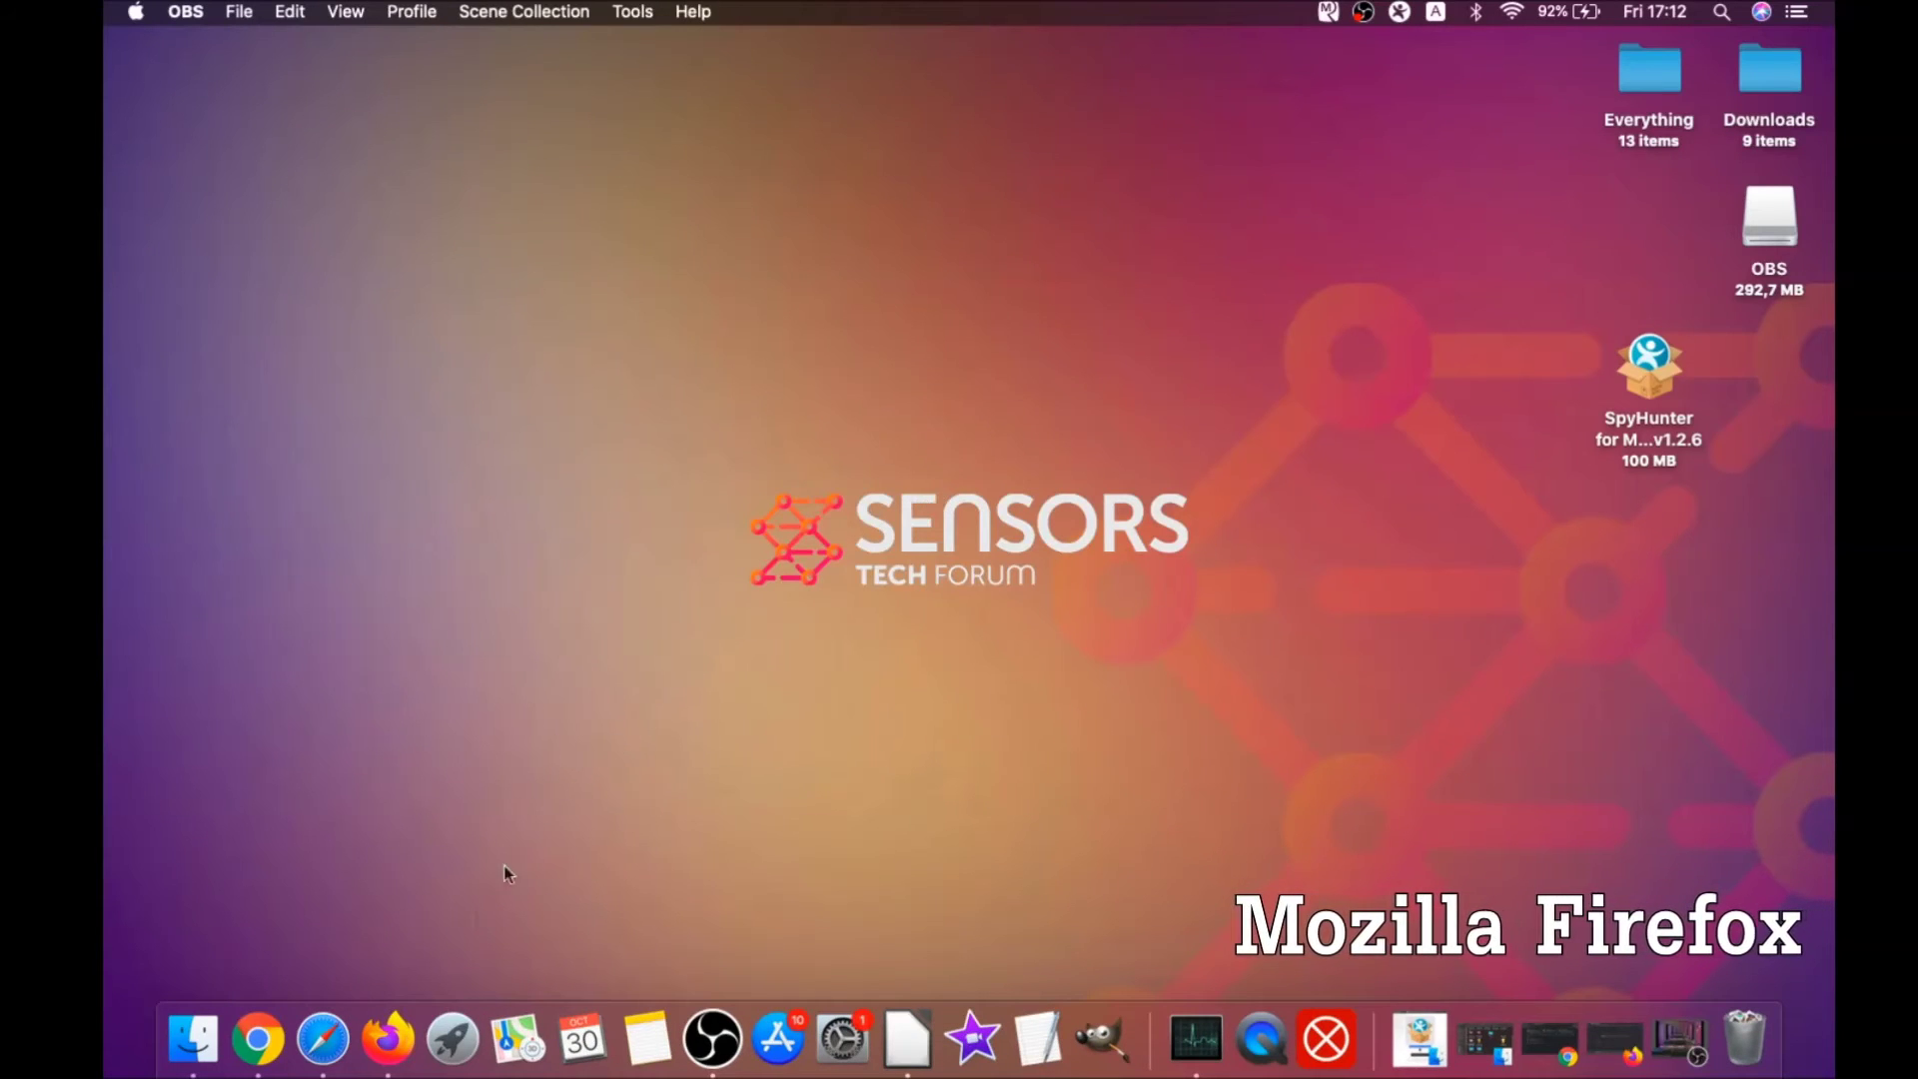
Launch Firefox and open the Add-ons Manager
{"action": "left_click", "coordinate": [392, 1040]}
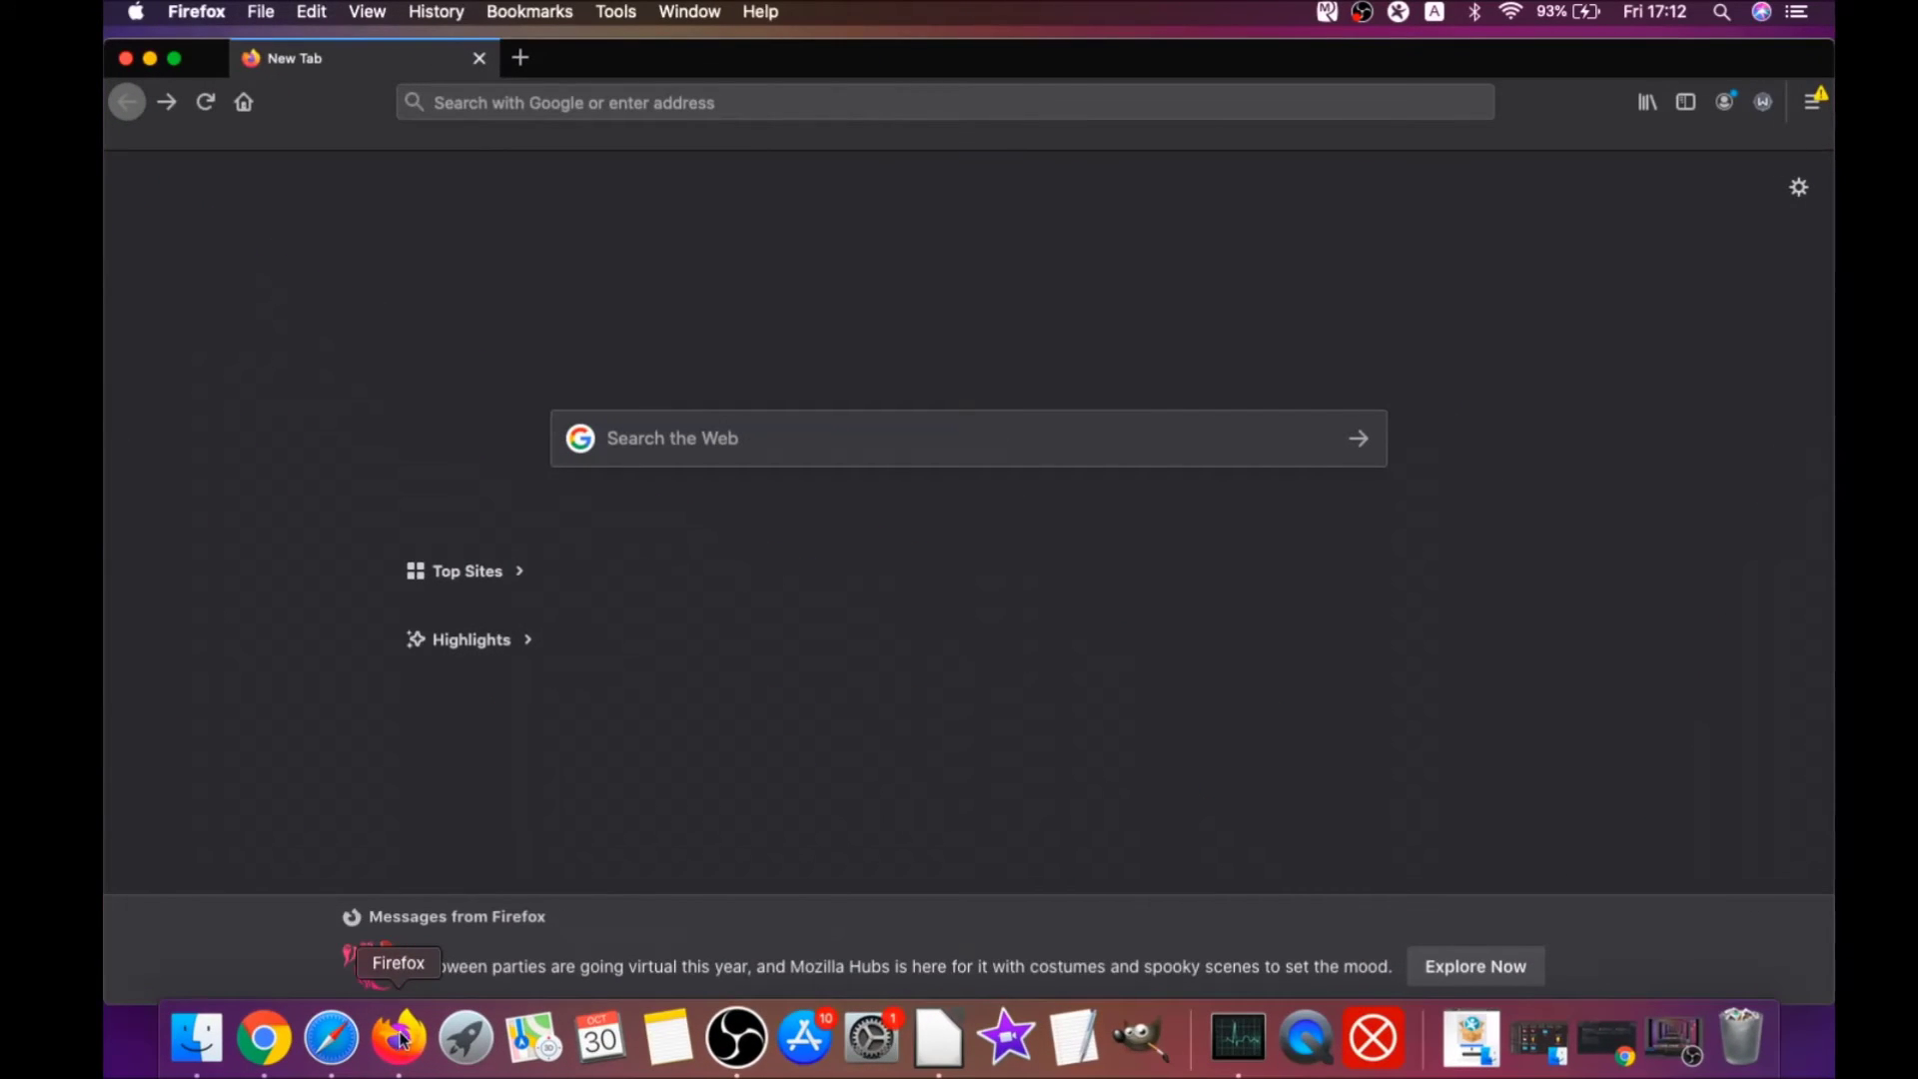
{"action": "left_click", "coordinate": [1810, 102]}
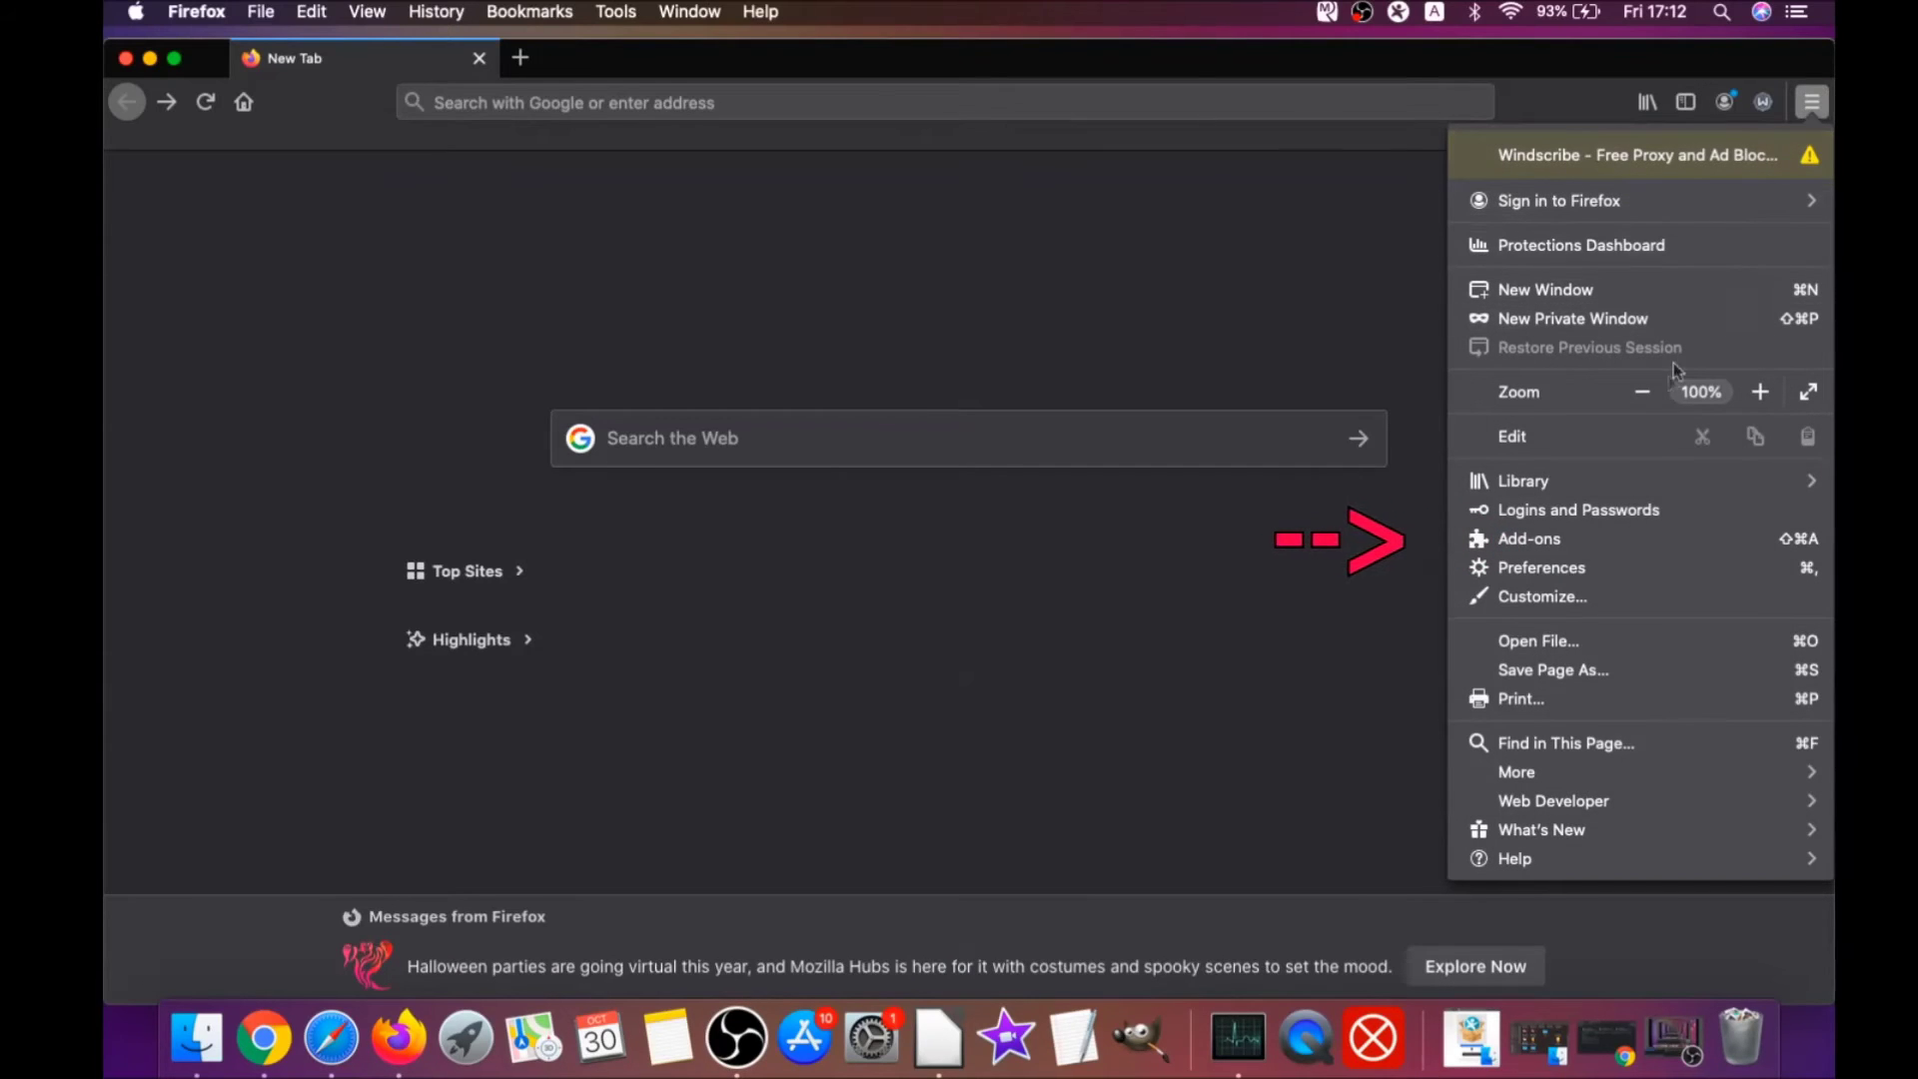
{"action": "left_click", "coordinate": [1582, 545]}
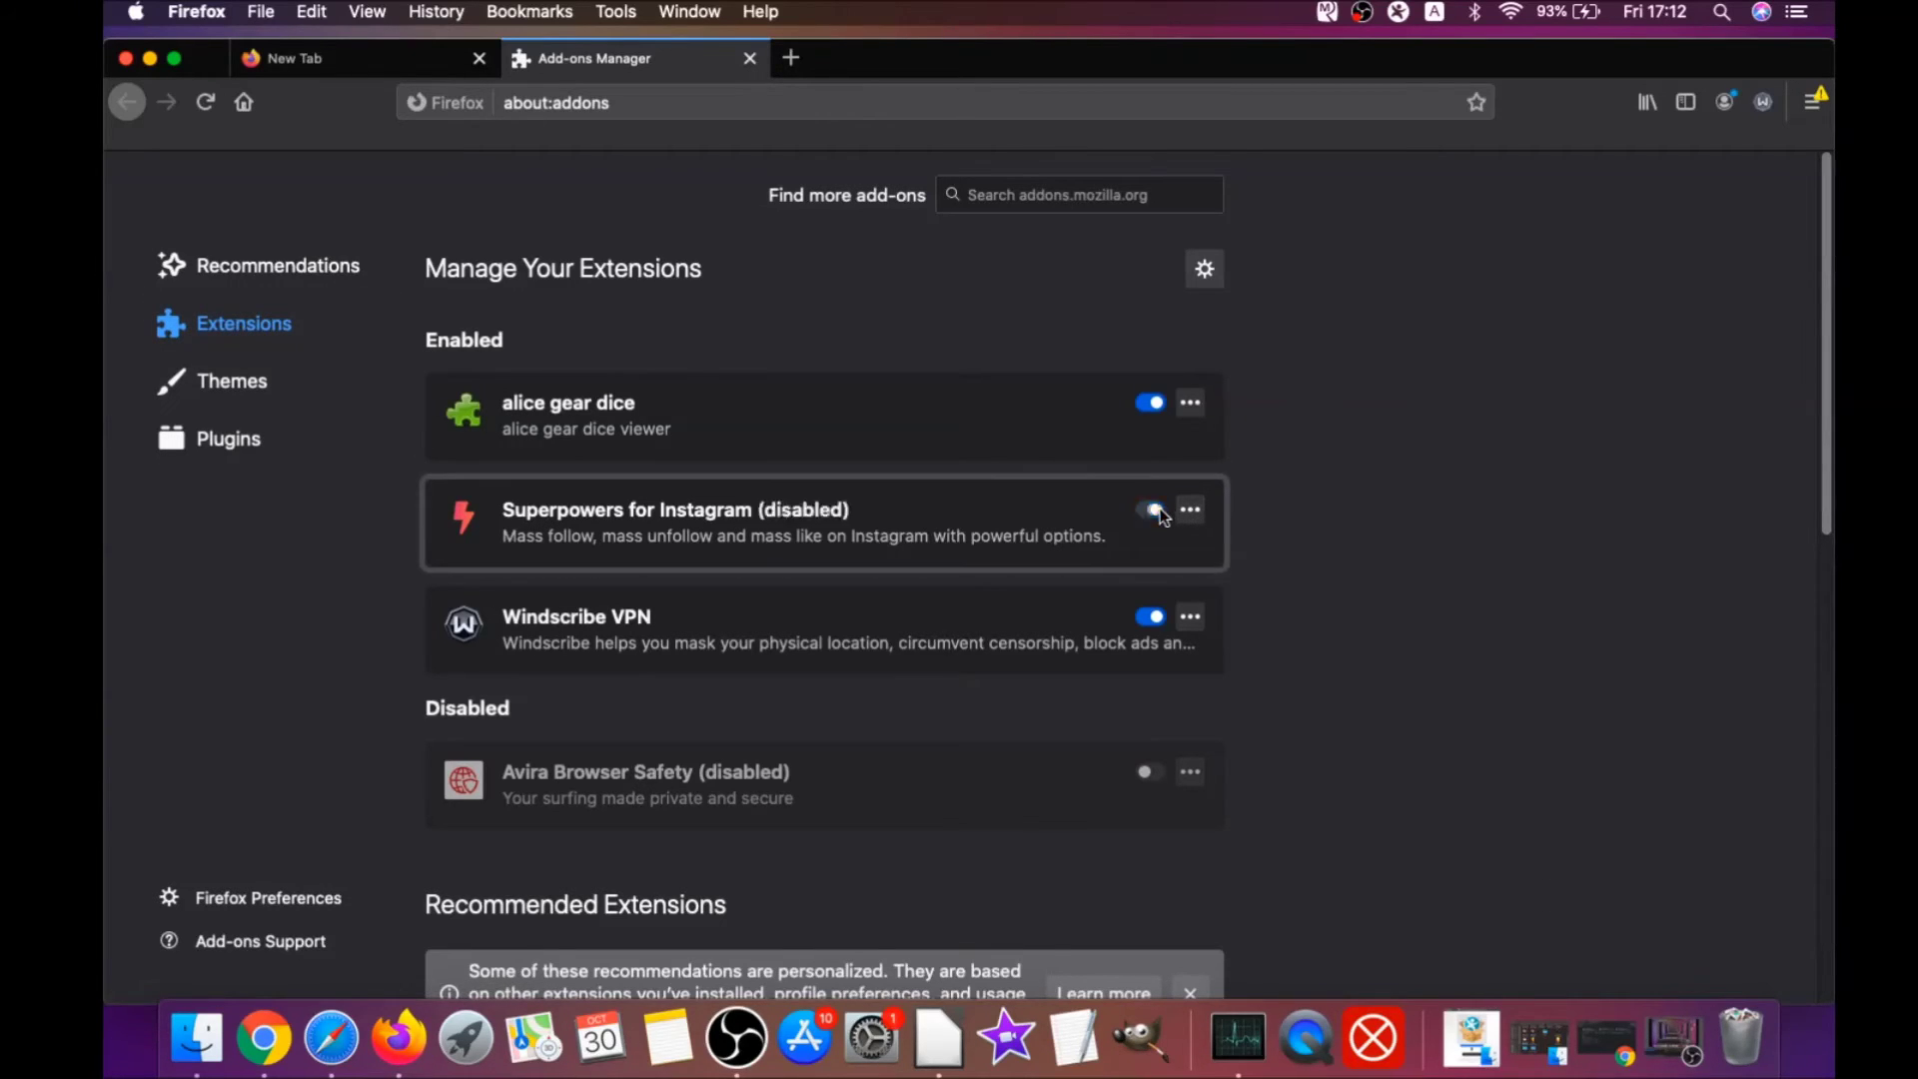
Remove the alice gear dice and Superpowers for Instagram extensions
{"action": "left_click", "coordinate": [1154, 404]}
{"action": "left_click", "coordinate": [1189, 403]}
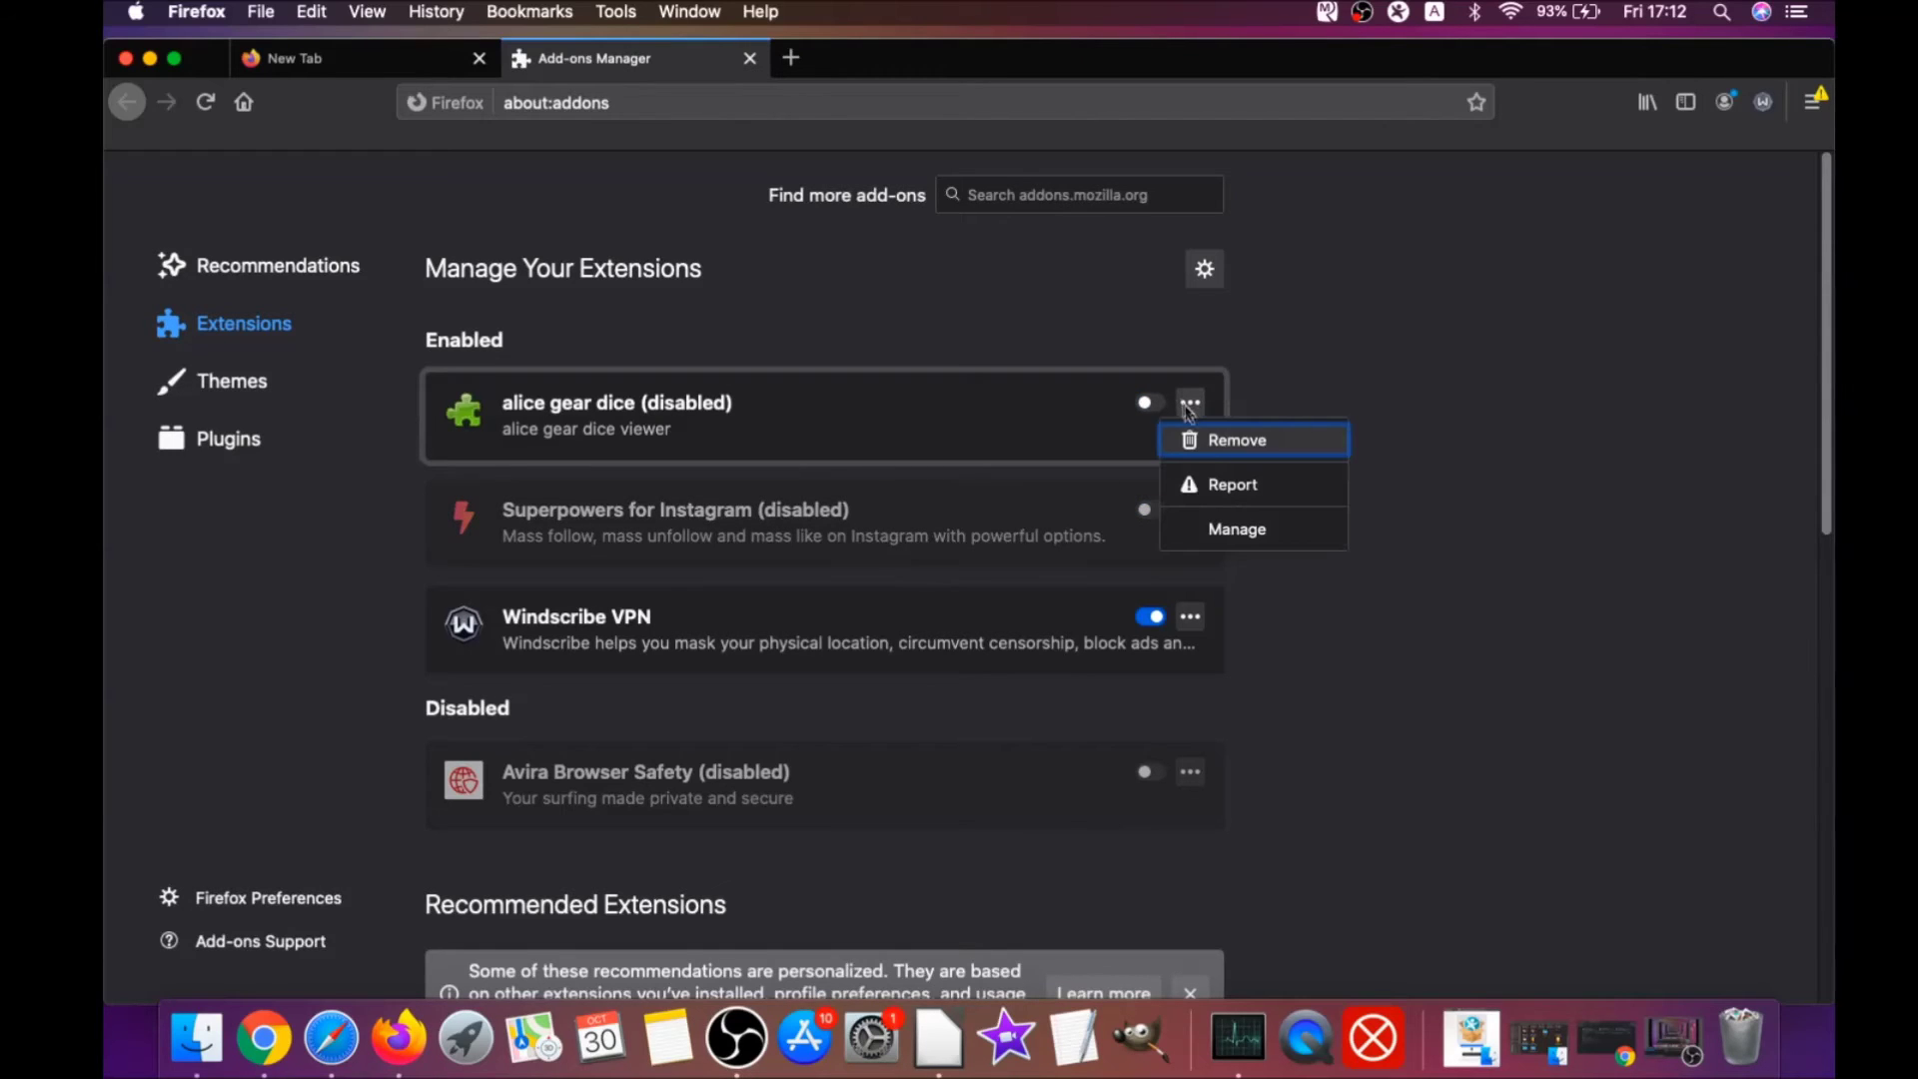
{"action": "left_click", "coordinate": [1218, 440]}
{"action": "left_click", "coordinate": [1091, 274]}
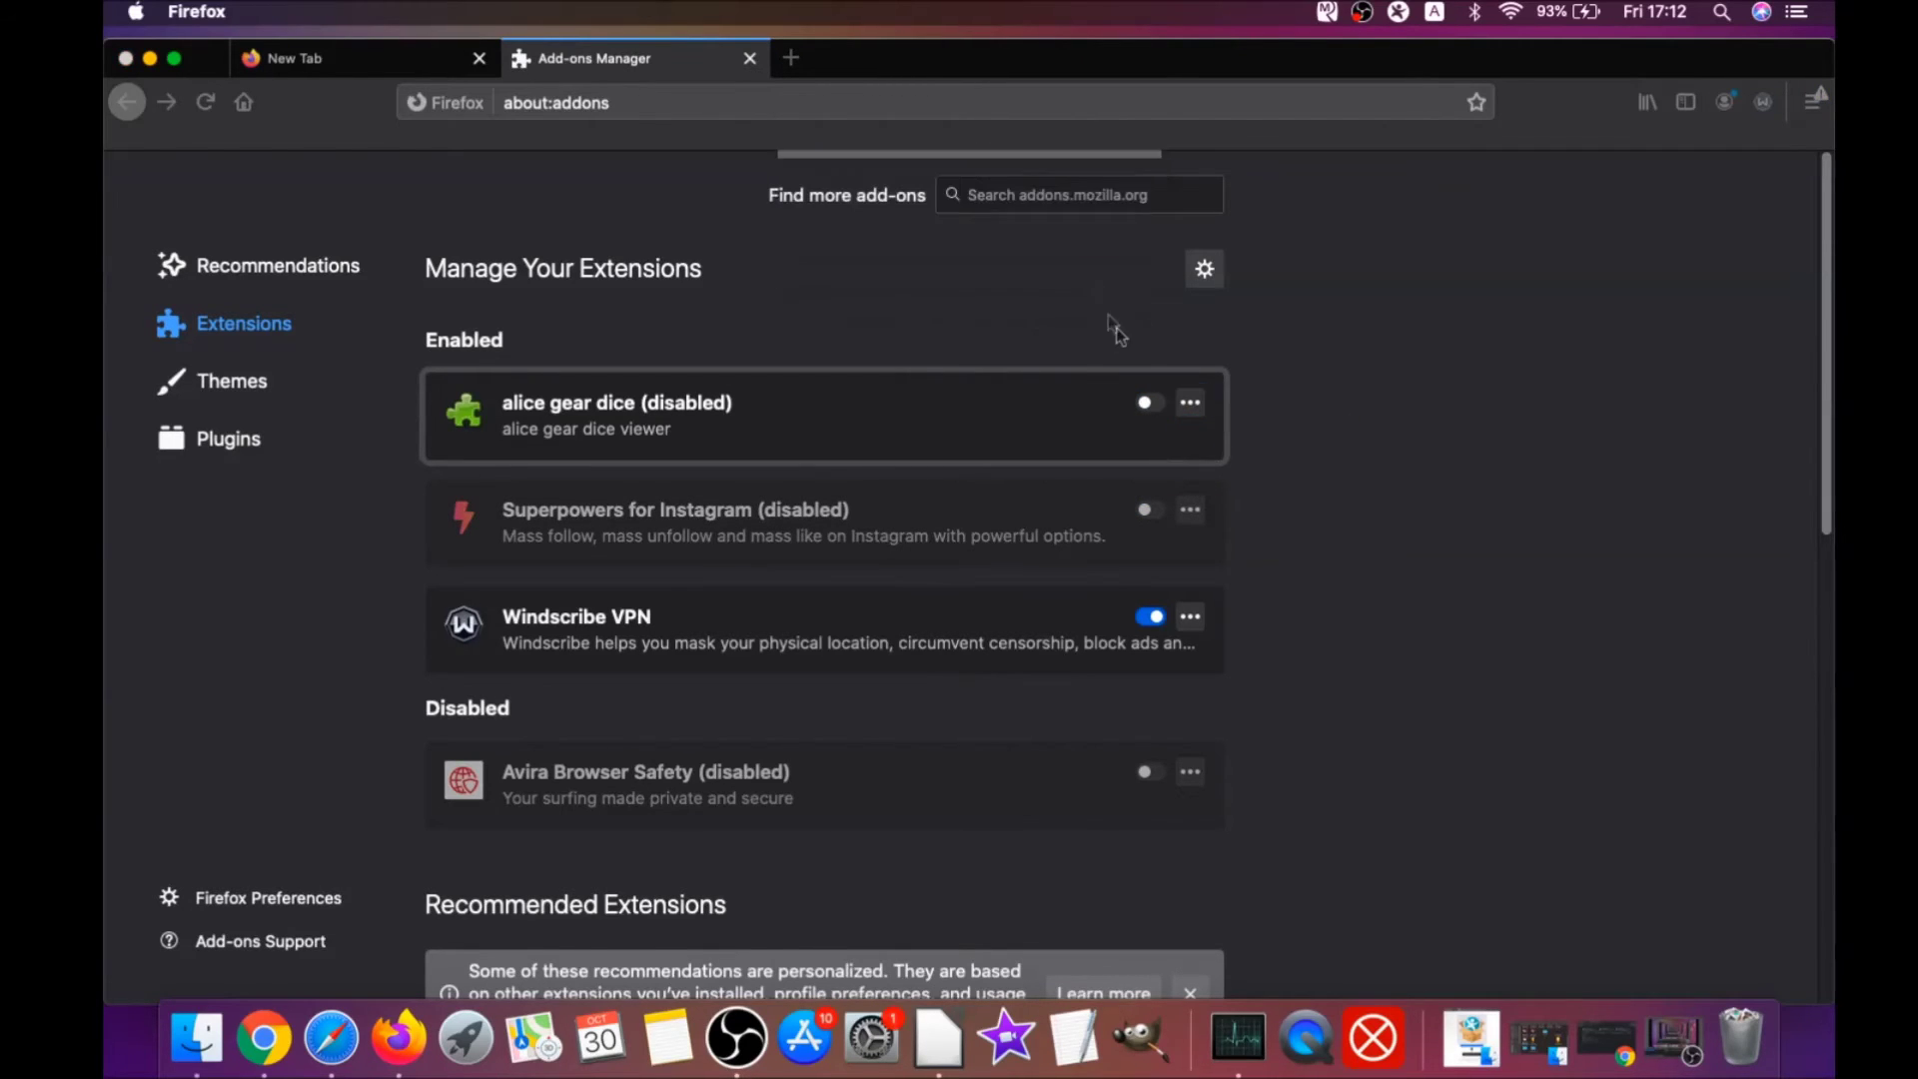
{"action": "left_click", "coordinate": [1189, 481]}
{"action": "left_click", "coordinate": [1211, 519]}
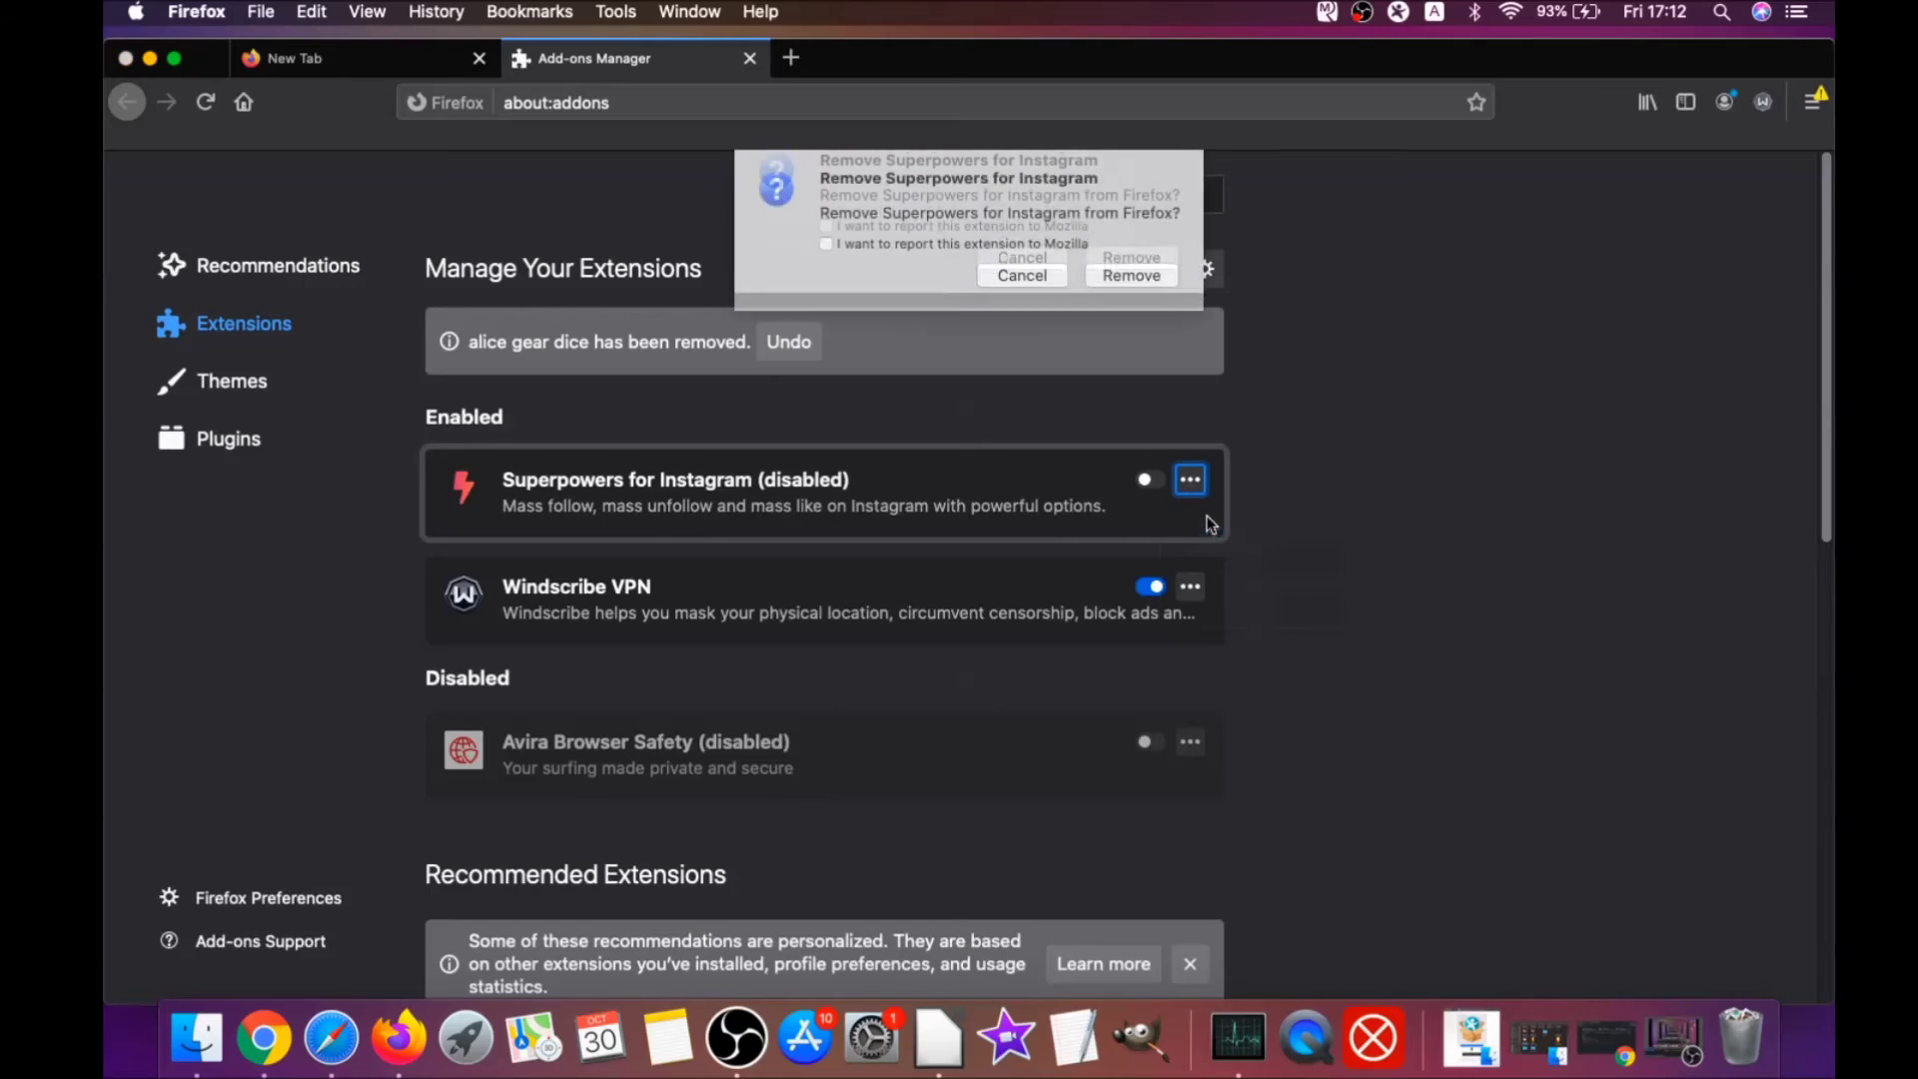
{"action": "left_click", "coordinate": [1147, 274]}
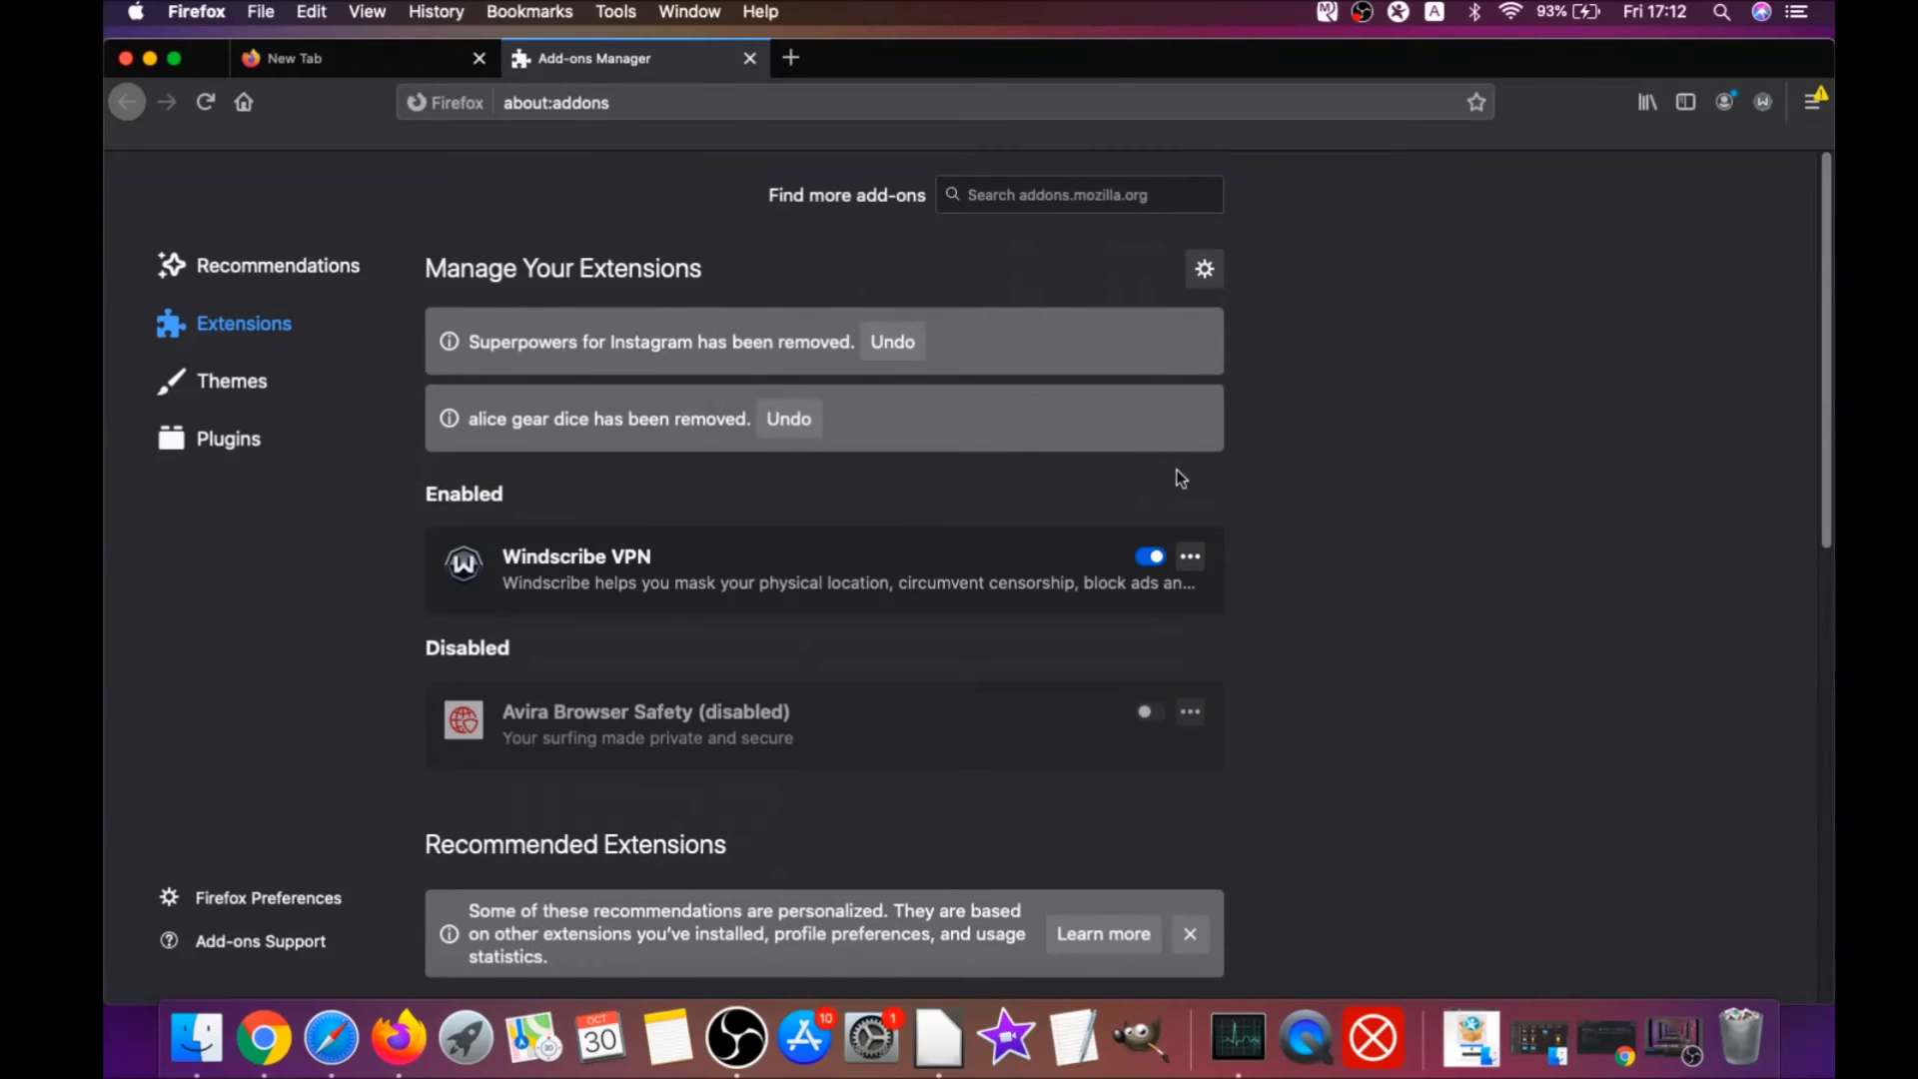
Run Refresh Firefox from about:support and check the relaunched What's new page
{"action": "left_click", "coordinate": [579, 107]}
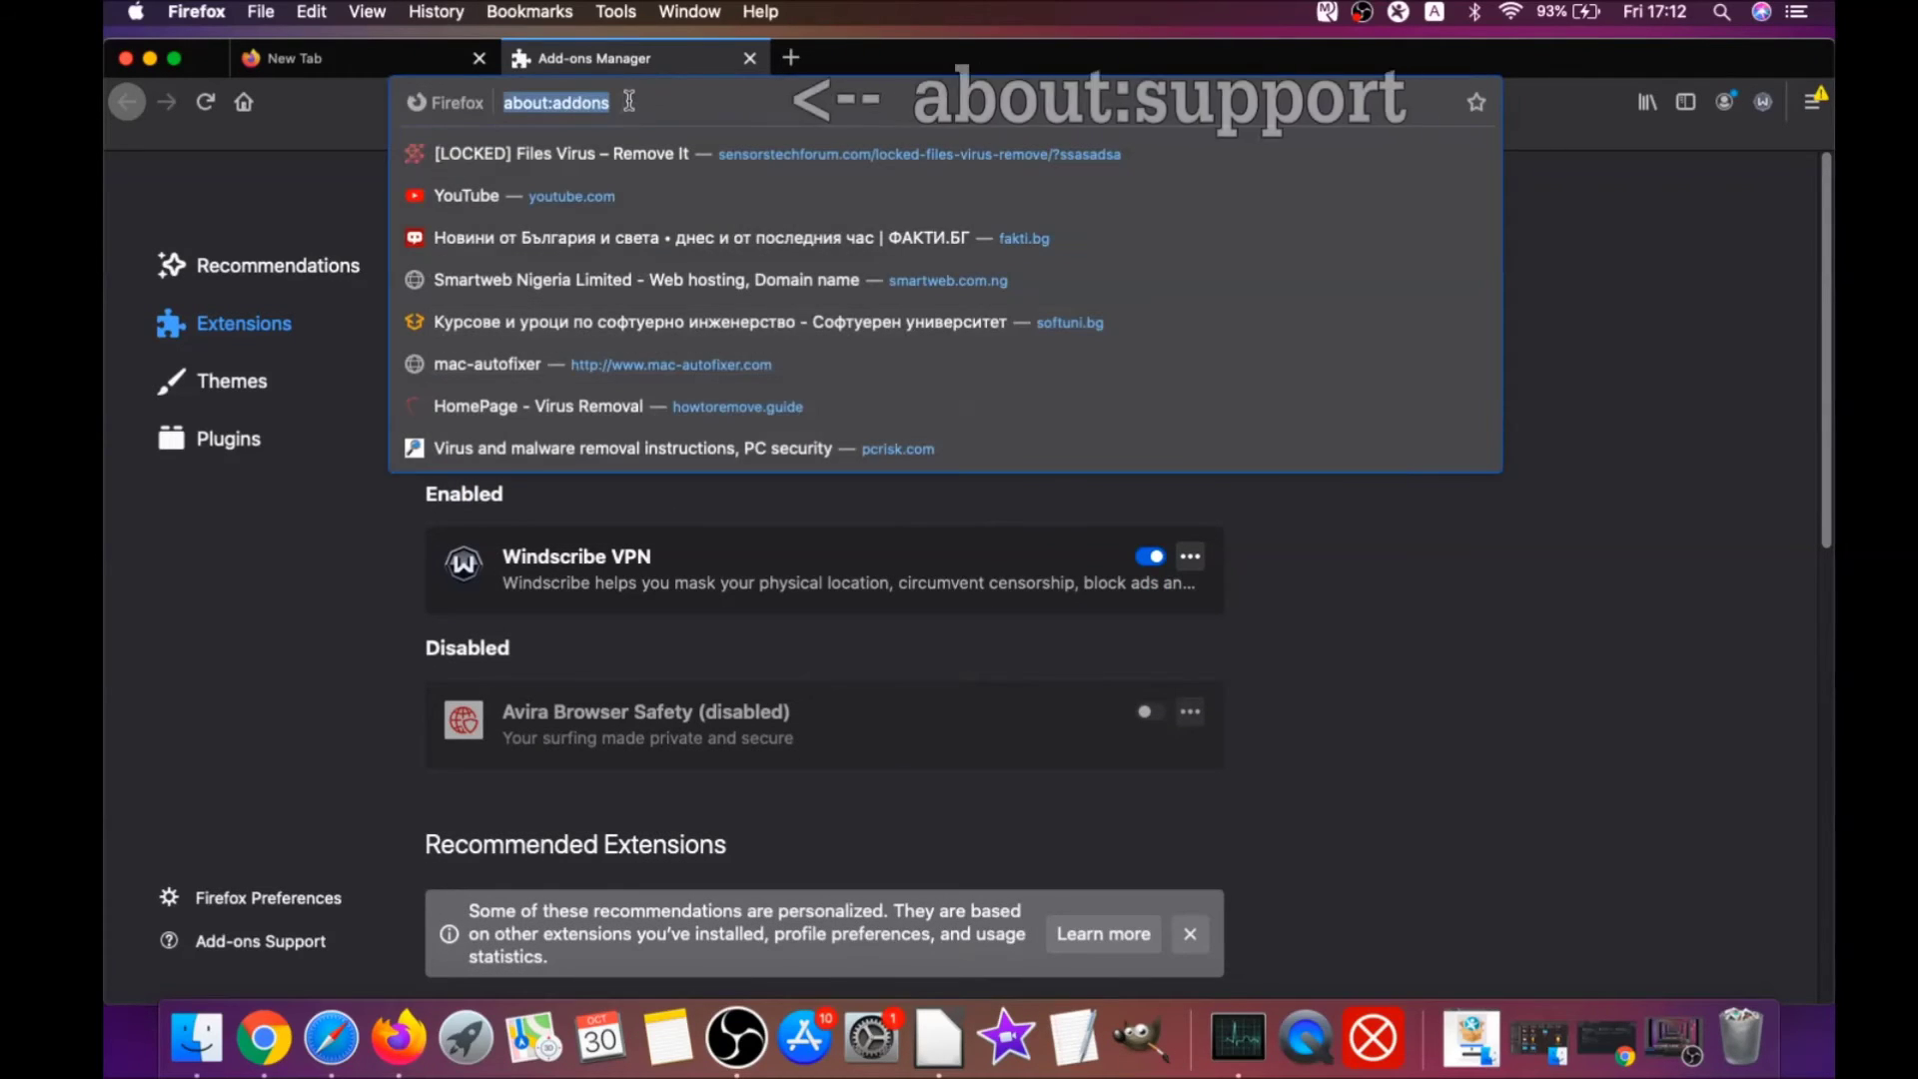
{"action": "type", "text": "a"}
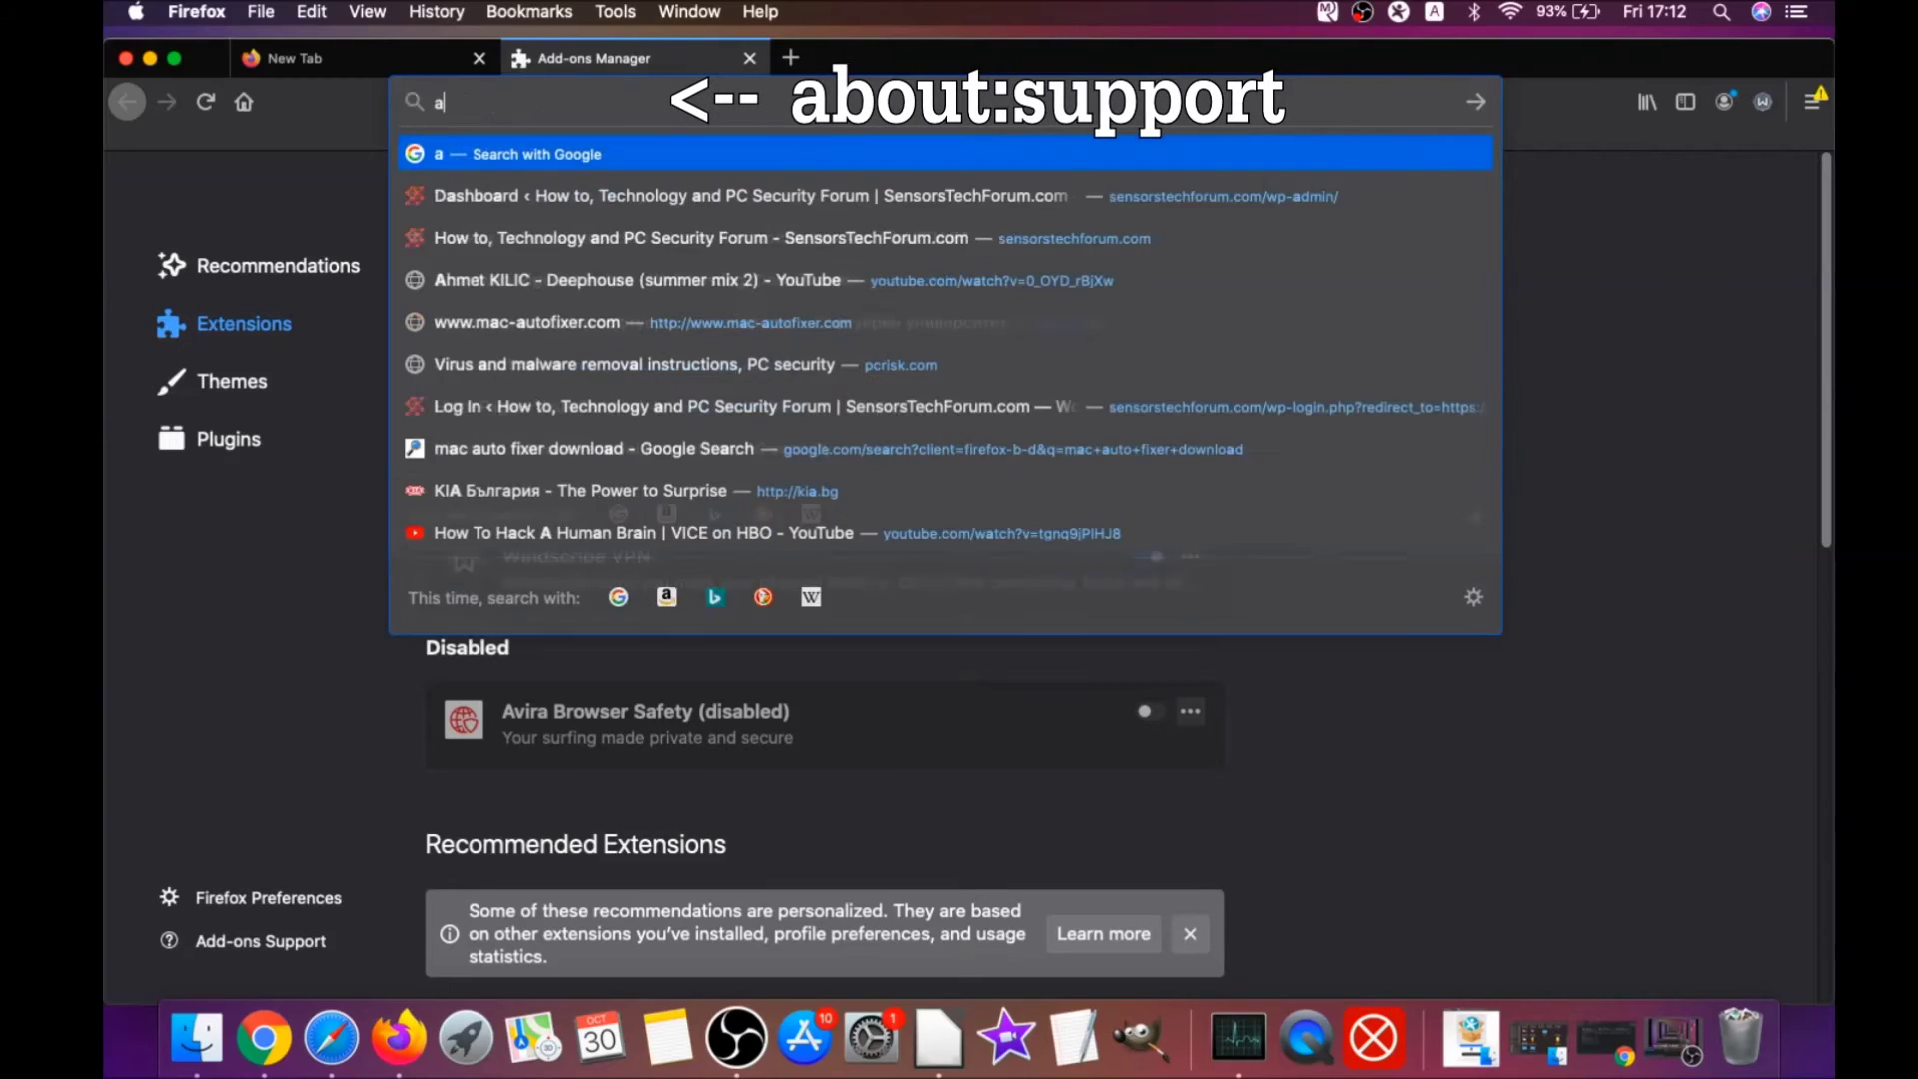
{"action": "type", "text": "bout:support"}
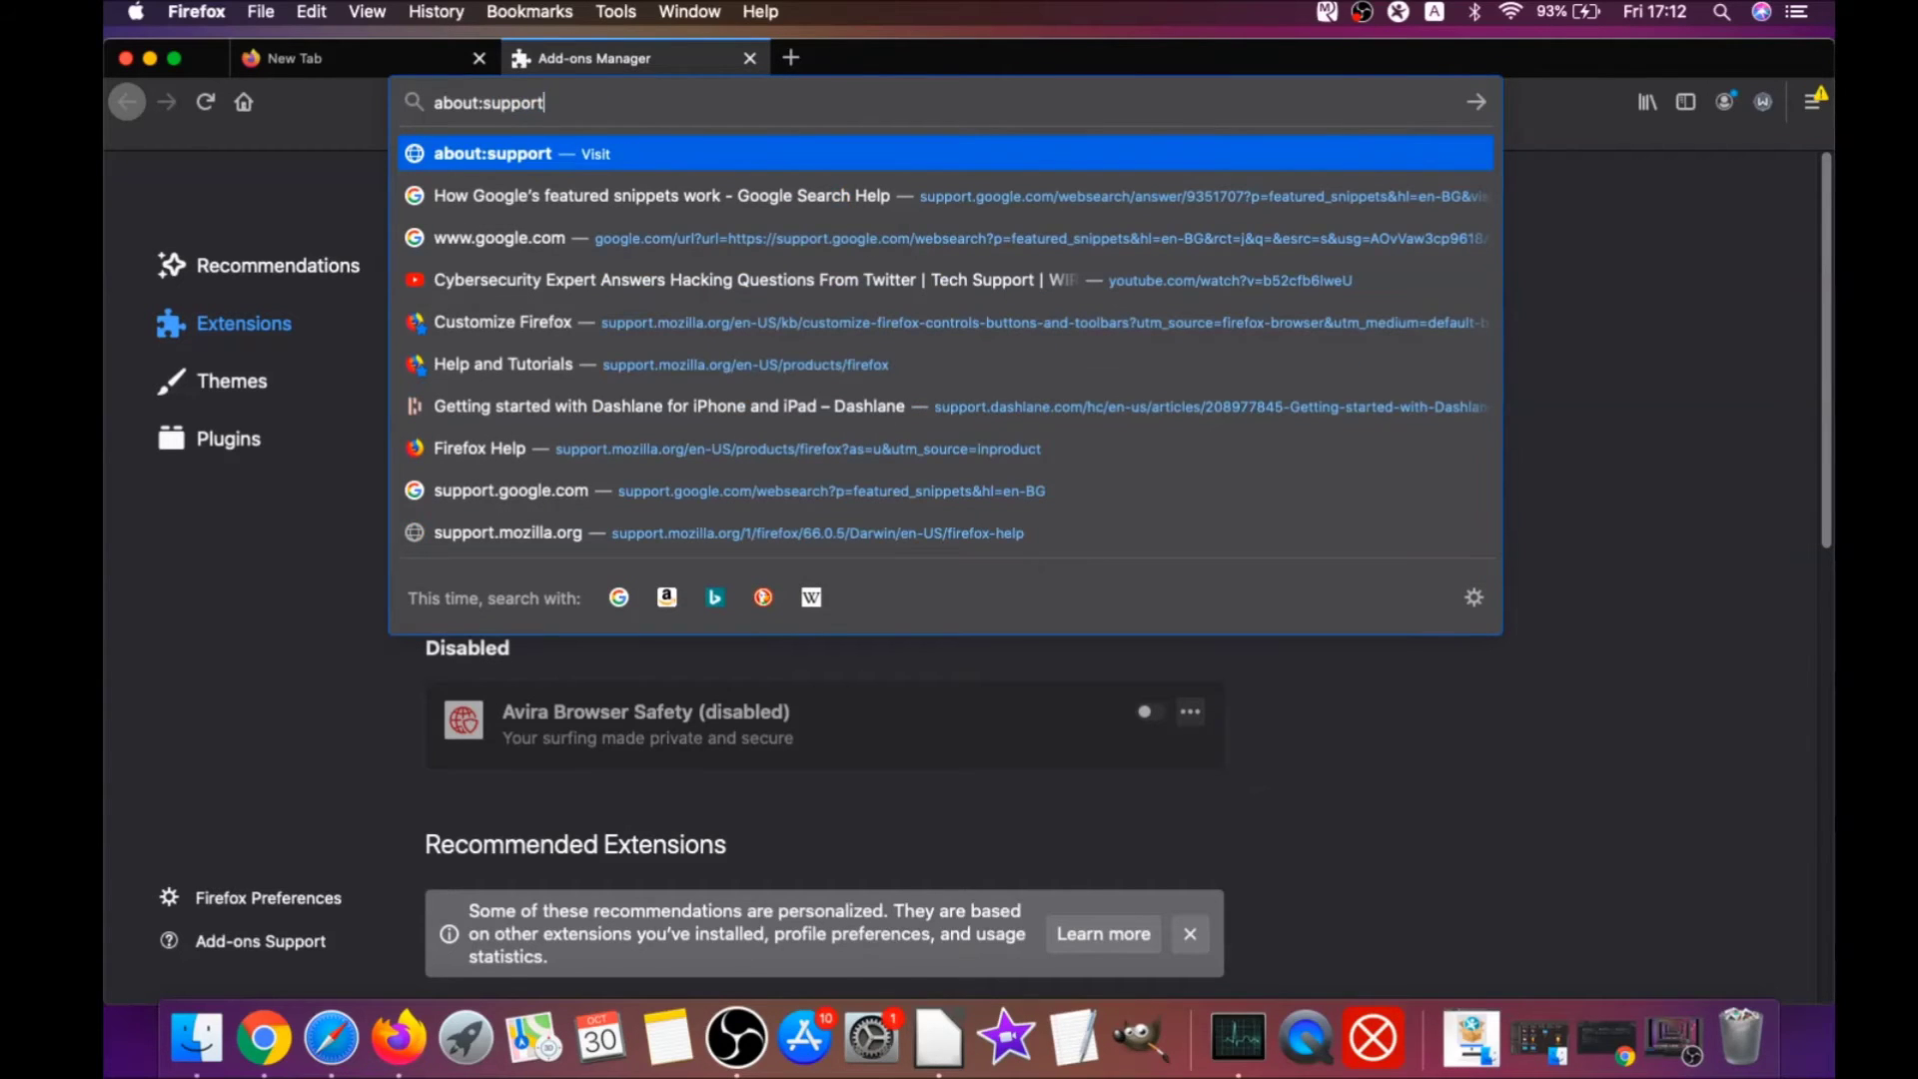
{"action": "key", "text": "Return"}
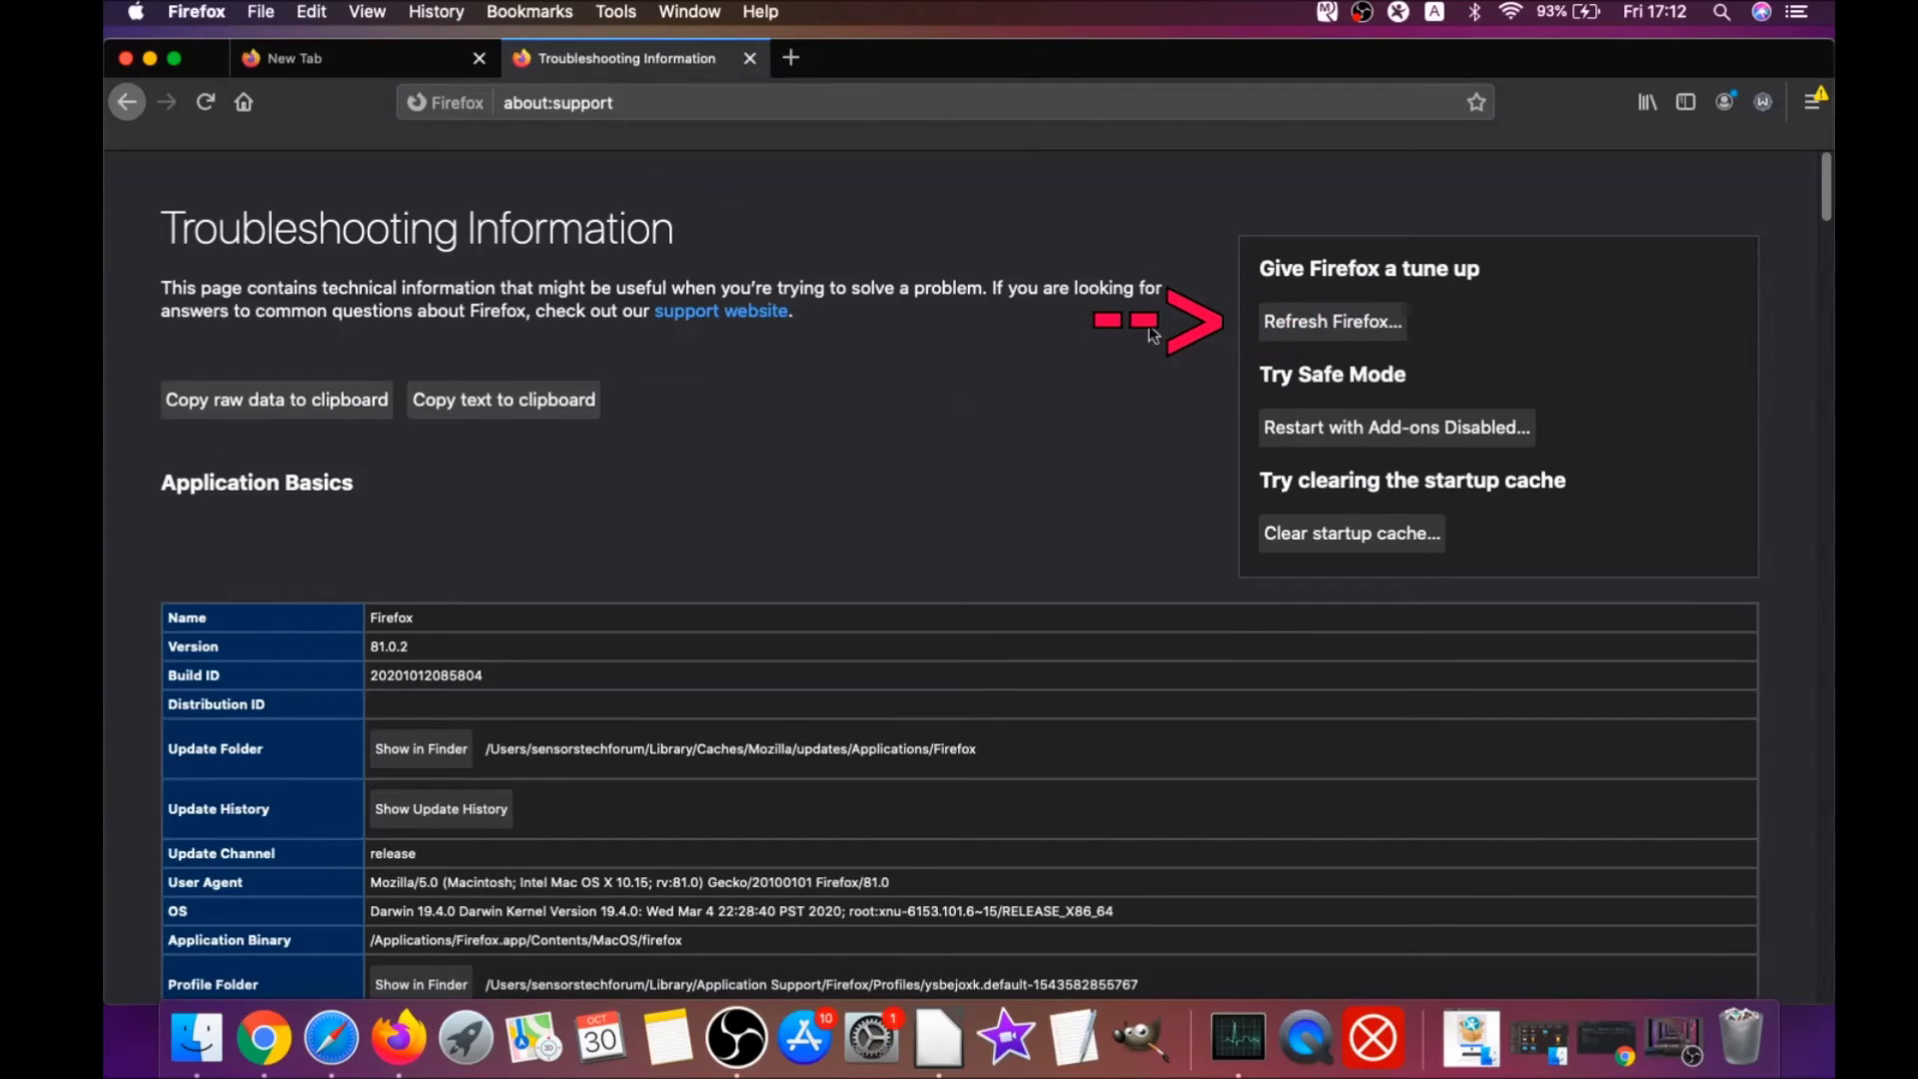
{"action": "left_click", "coordinate": [1329, 329]}
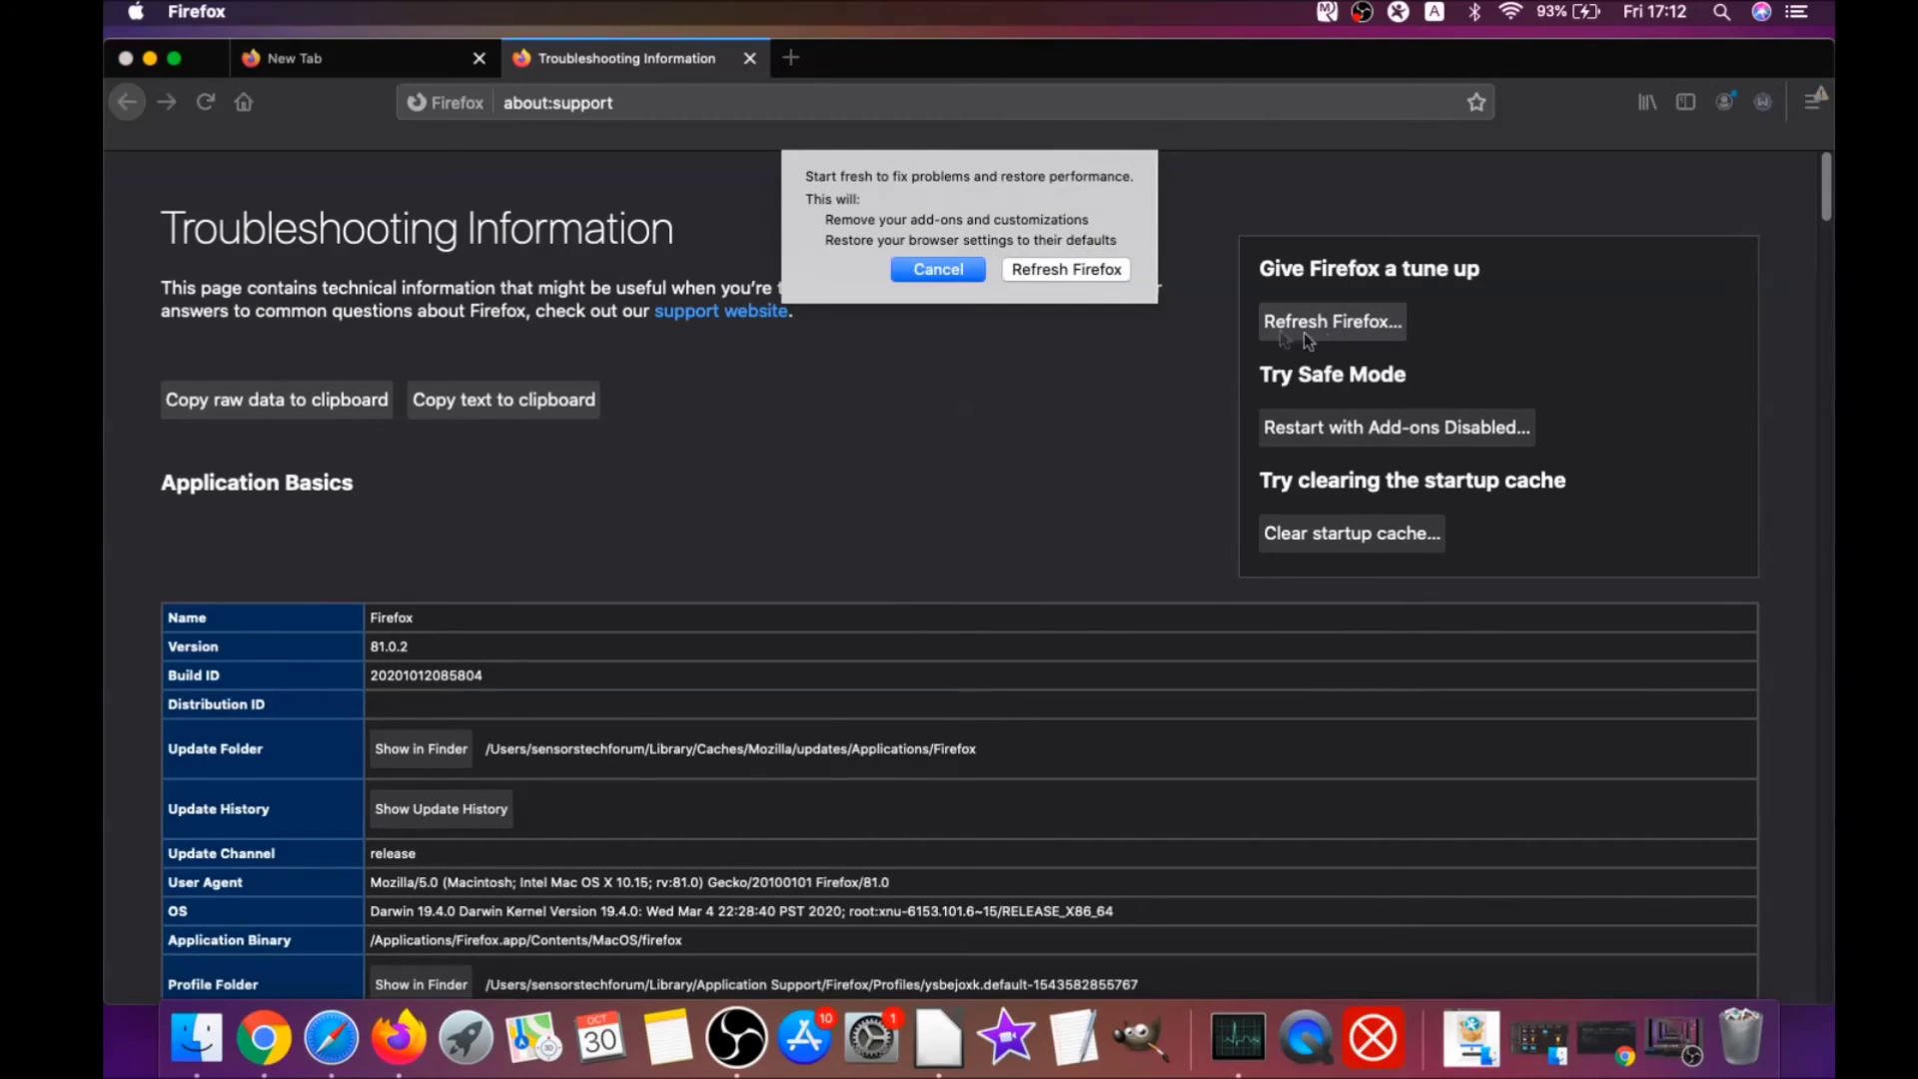
{"action": "left_click", "coordinate": [1065, 269]}
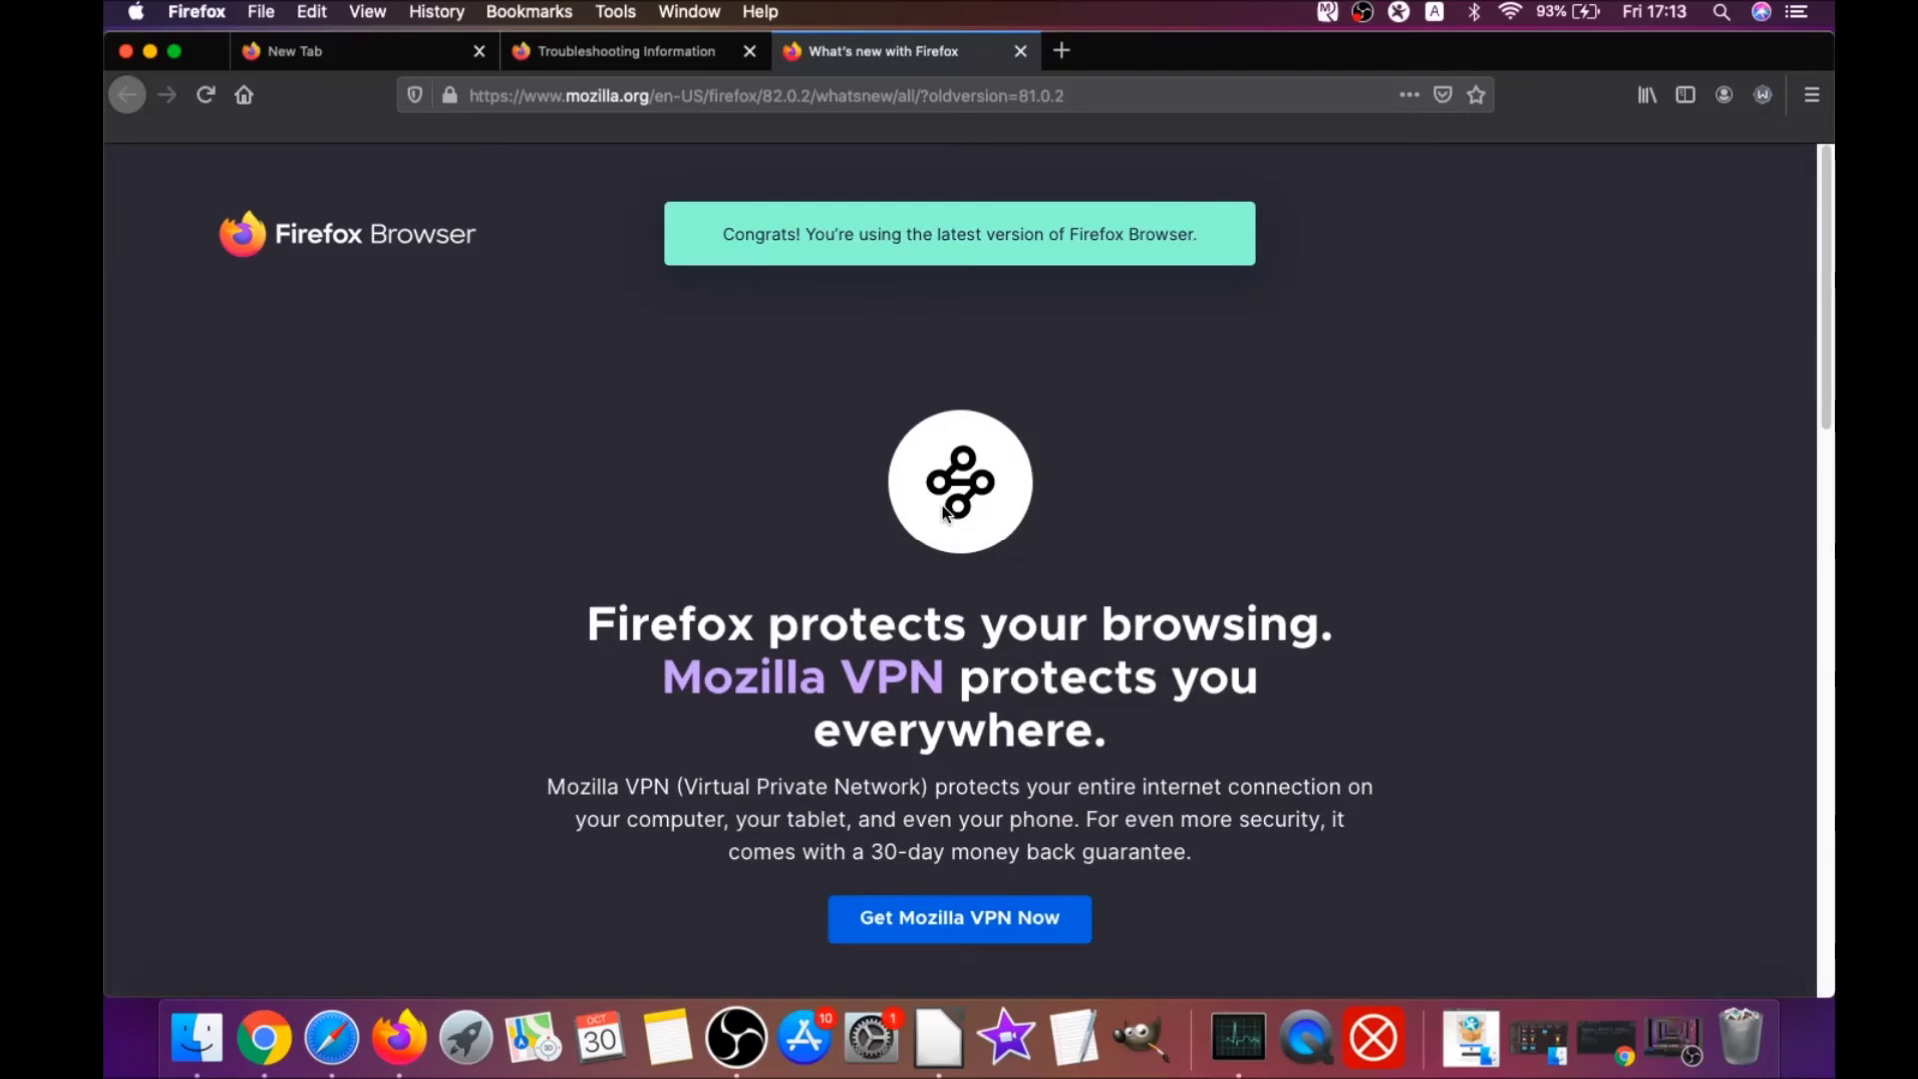
{"action": "left_click_drag", "start_coordinate": [742, 232], "coordinate": [1190, 231]}
{"action": "scroll", "coordinate": [936, 500], "scroll_direction": "down", "scroll_amount": 4}
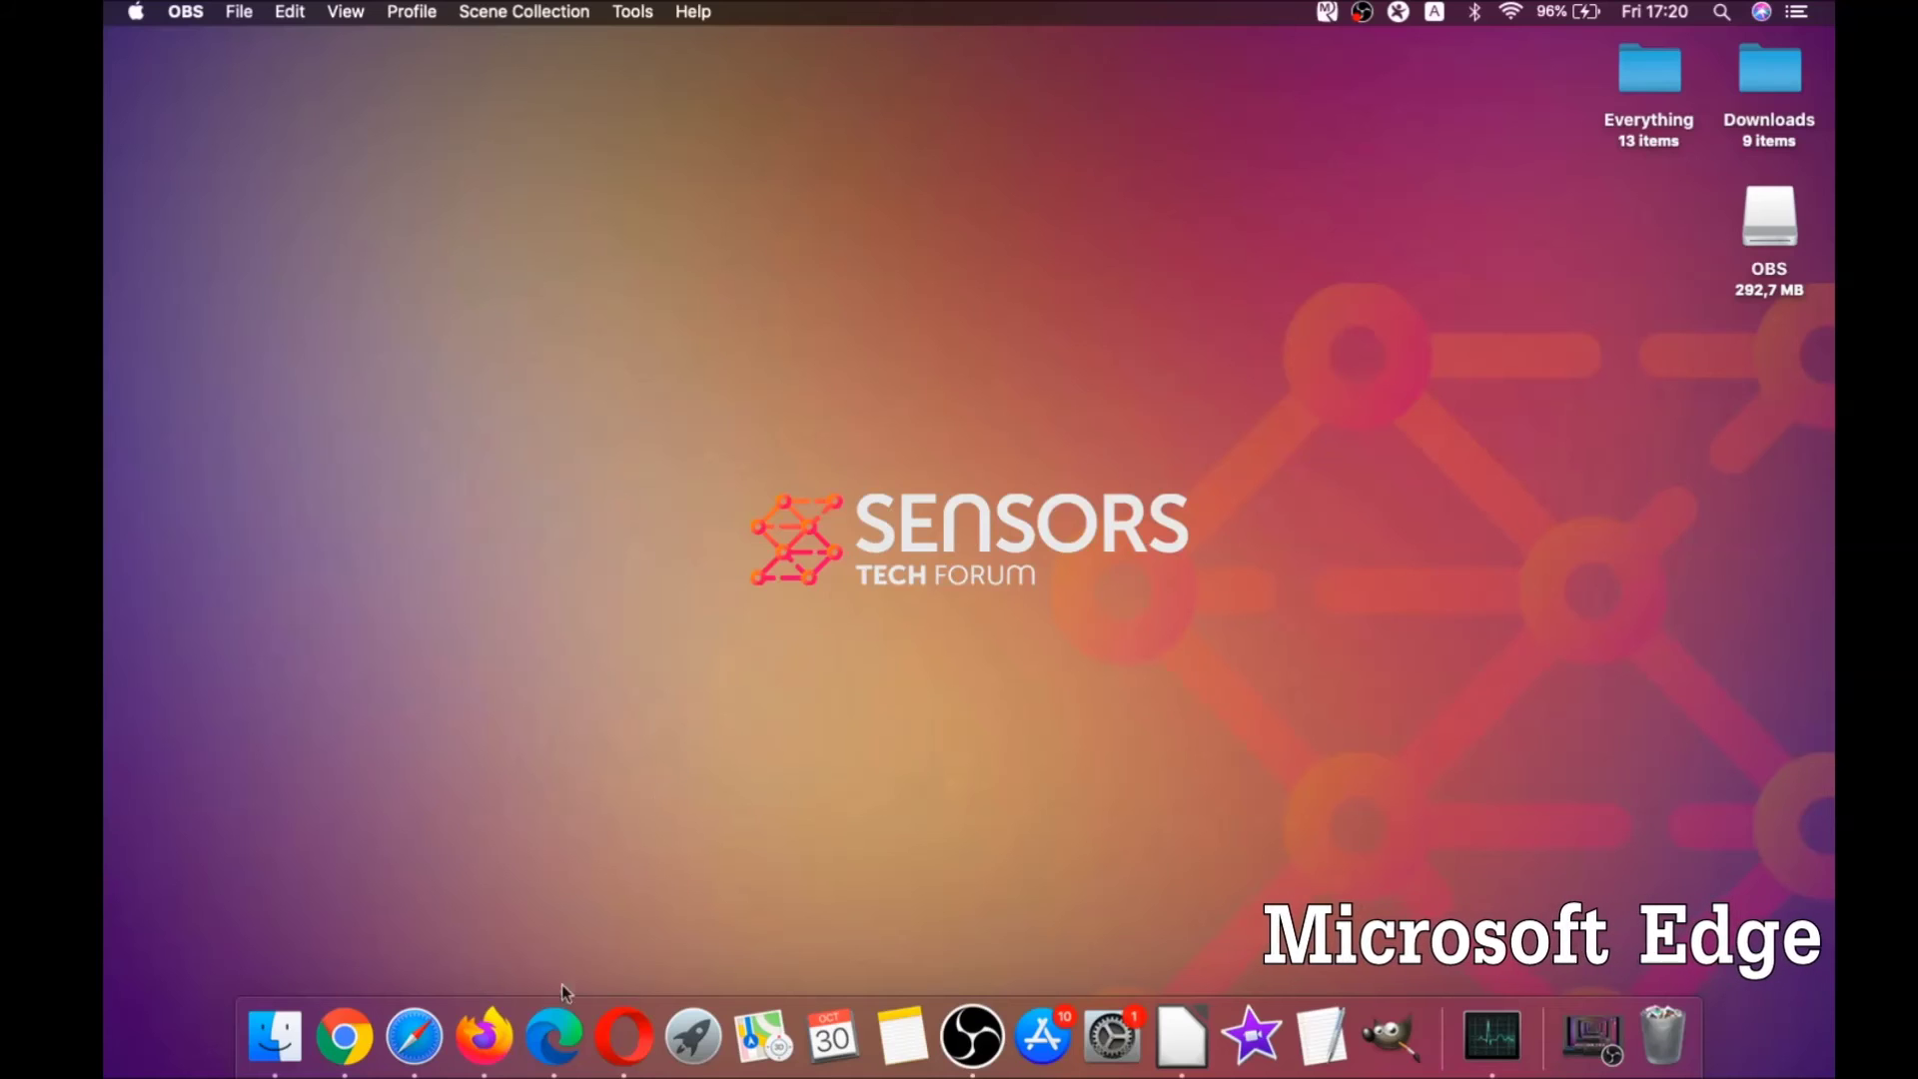
Clear Edge's browsing data for All Time, including autofill form data, then close Edge
{"action": "left_click", "coordinate": [553, 1029]}
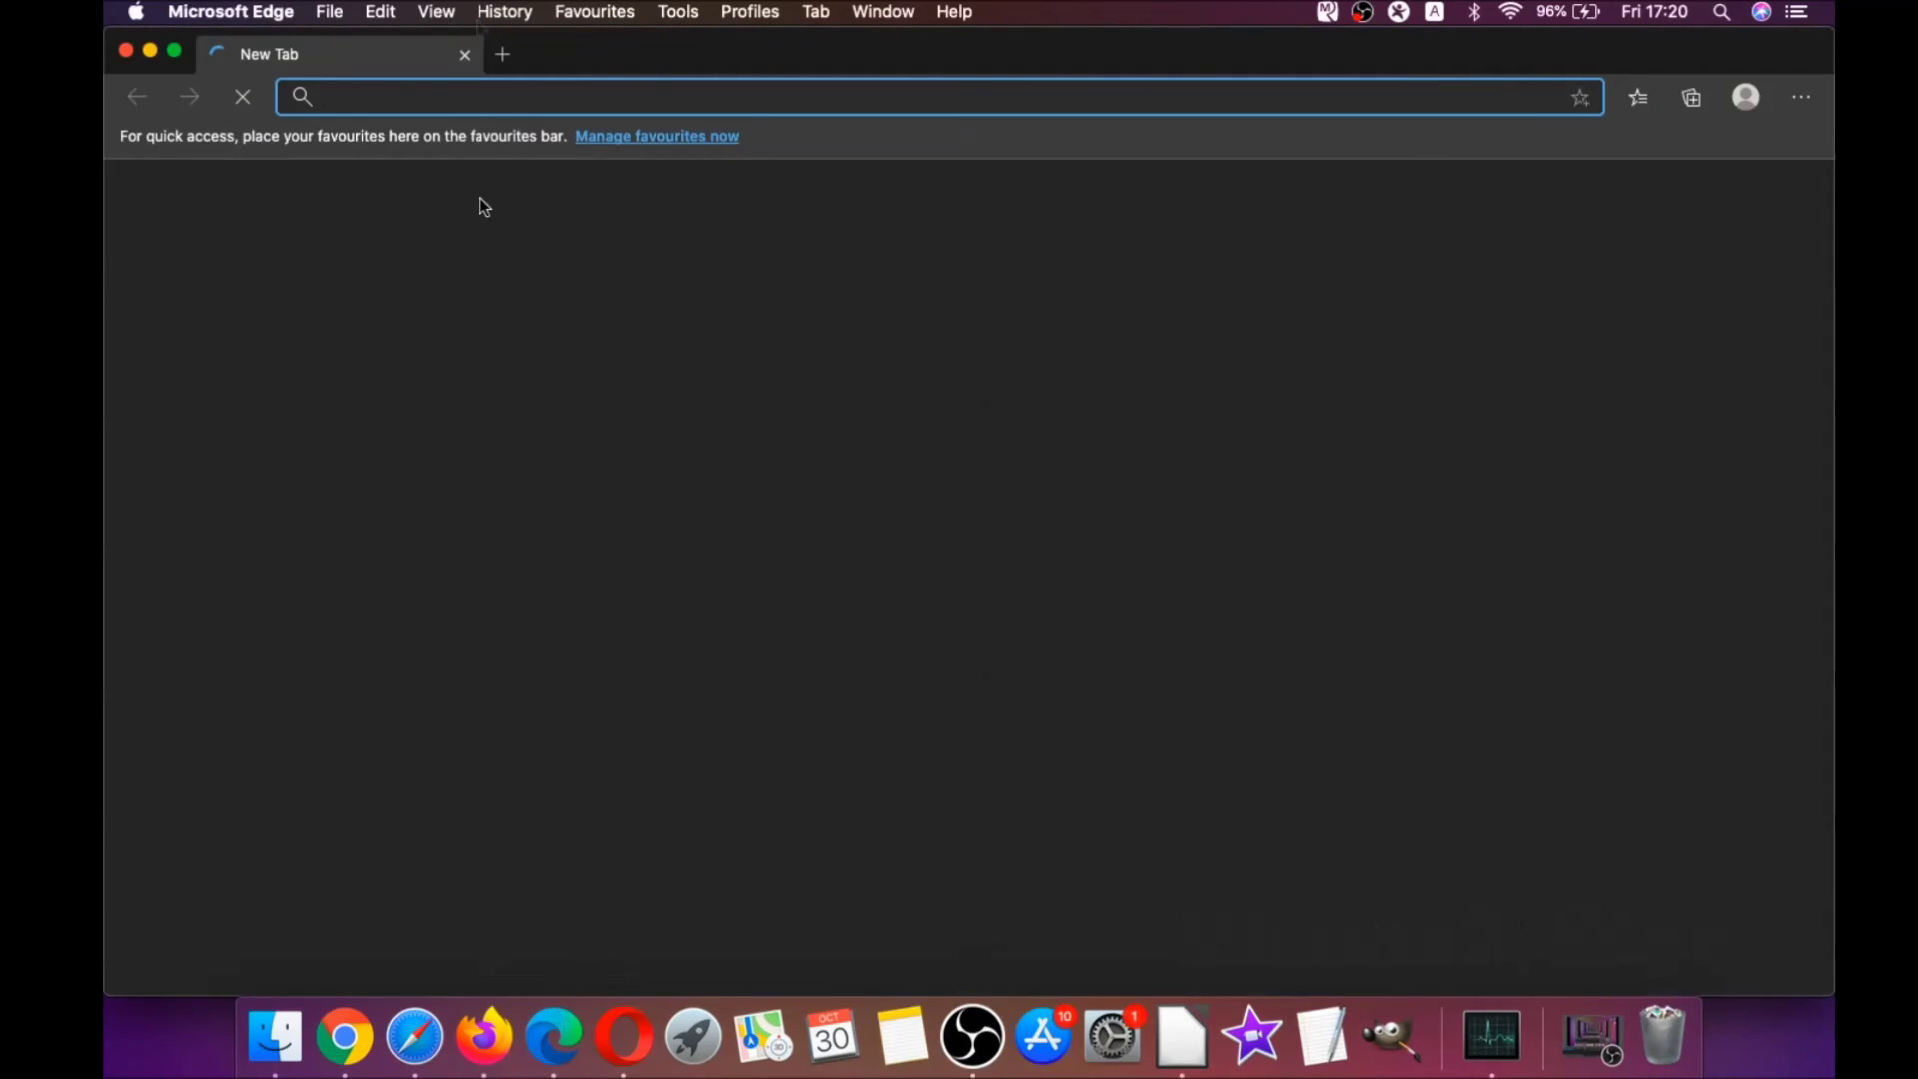
{"action": "type", "text": "edge"}
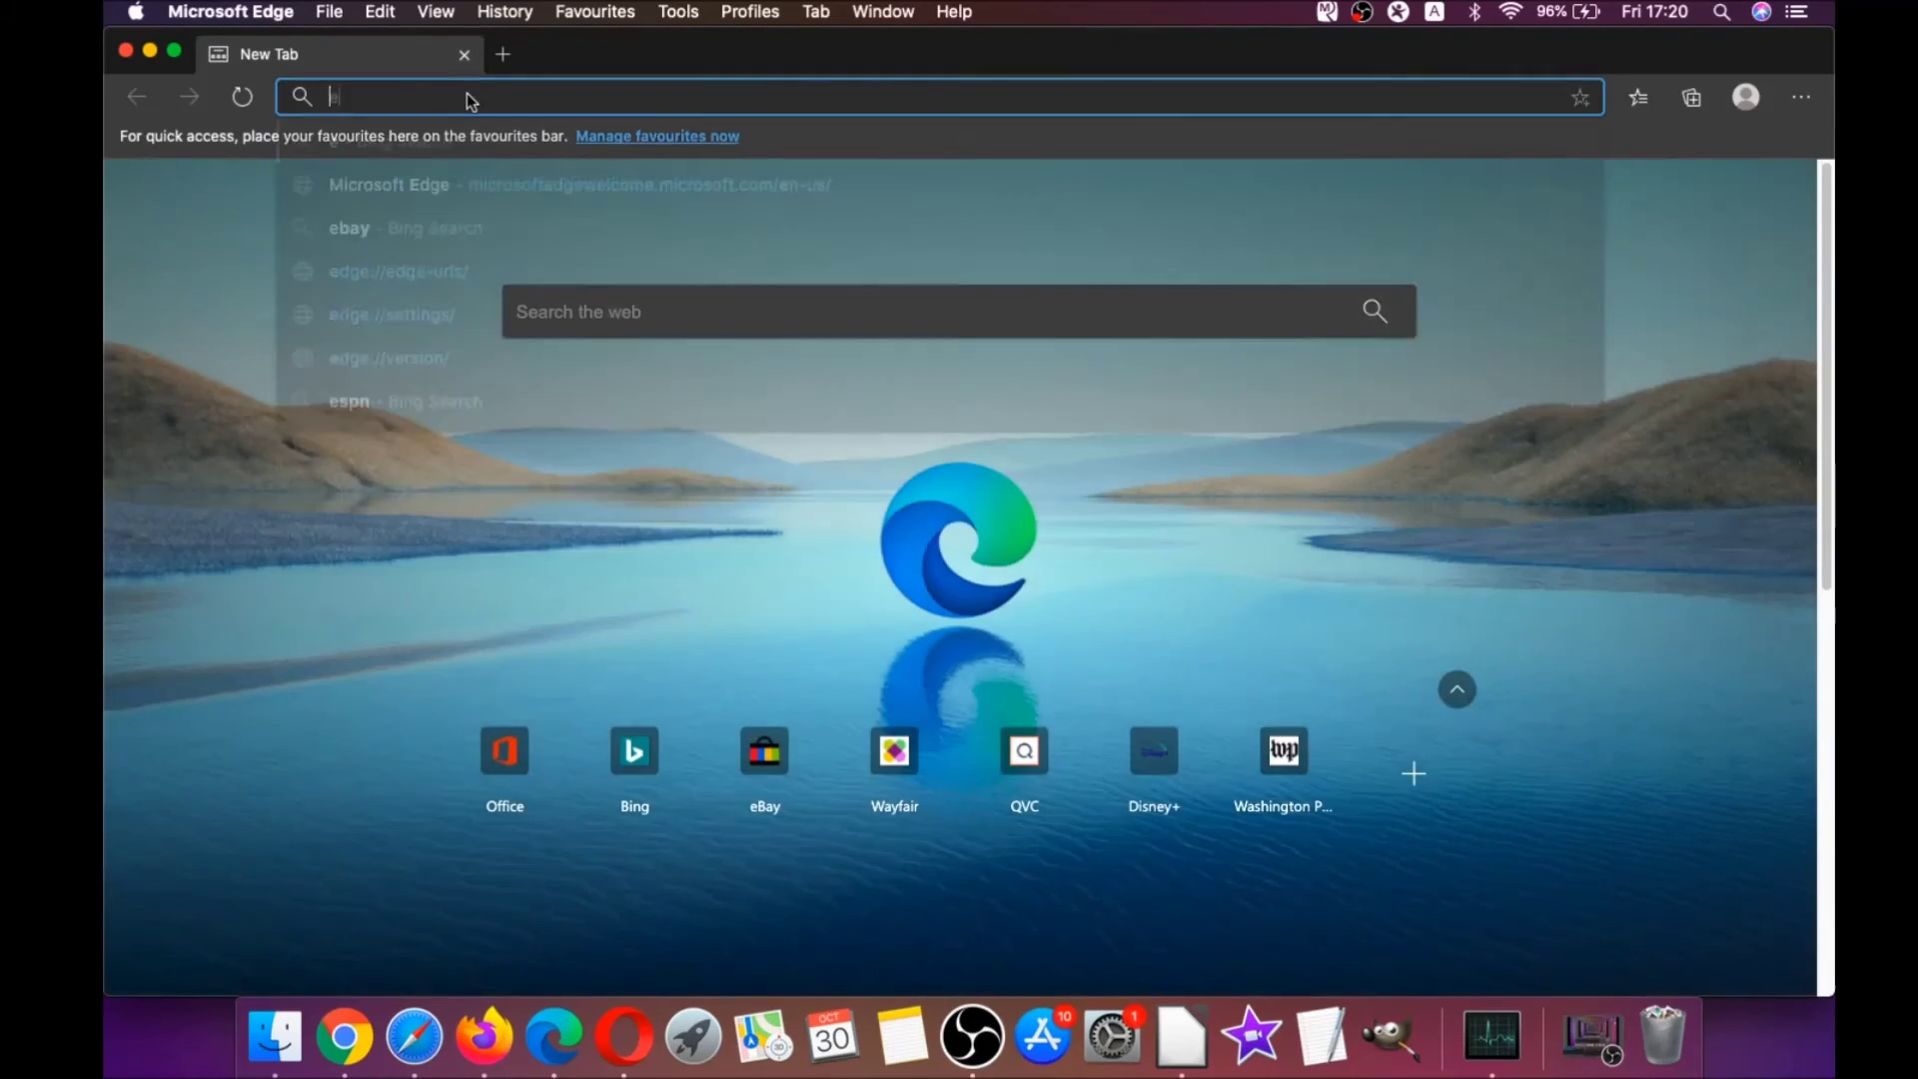
{"action": "type", "text": "://"}
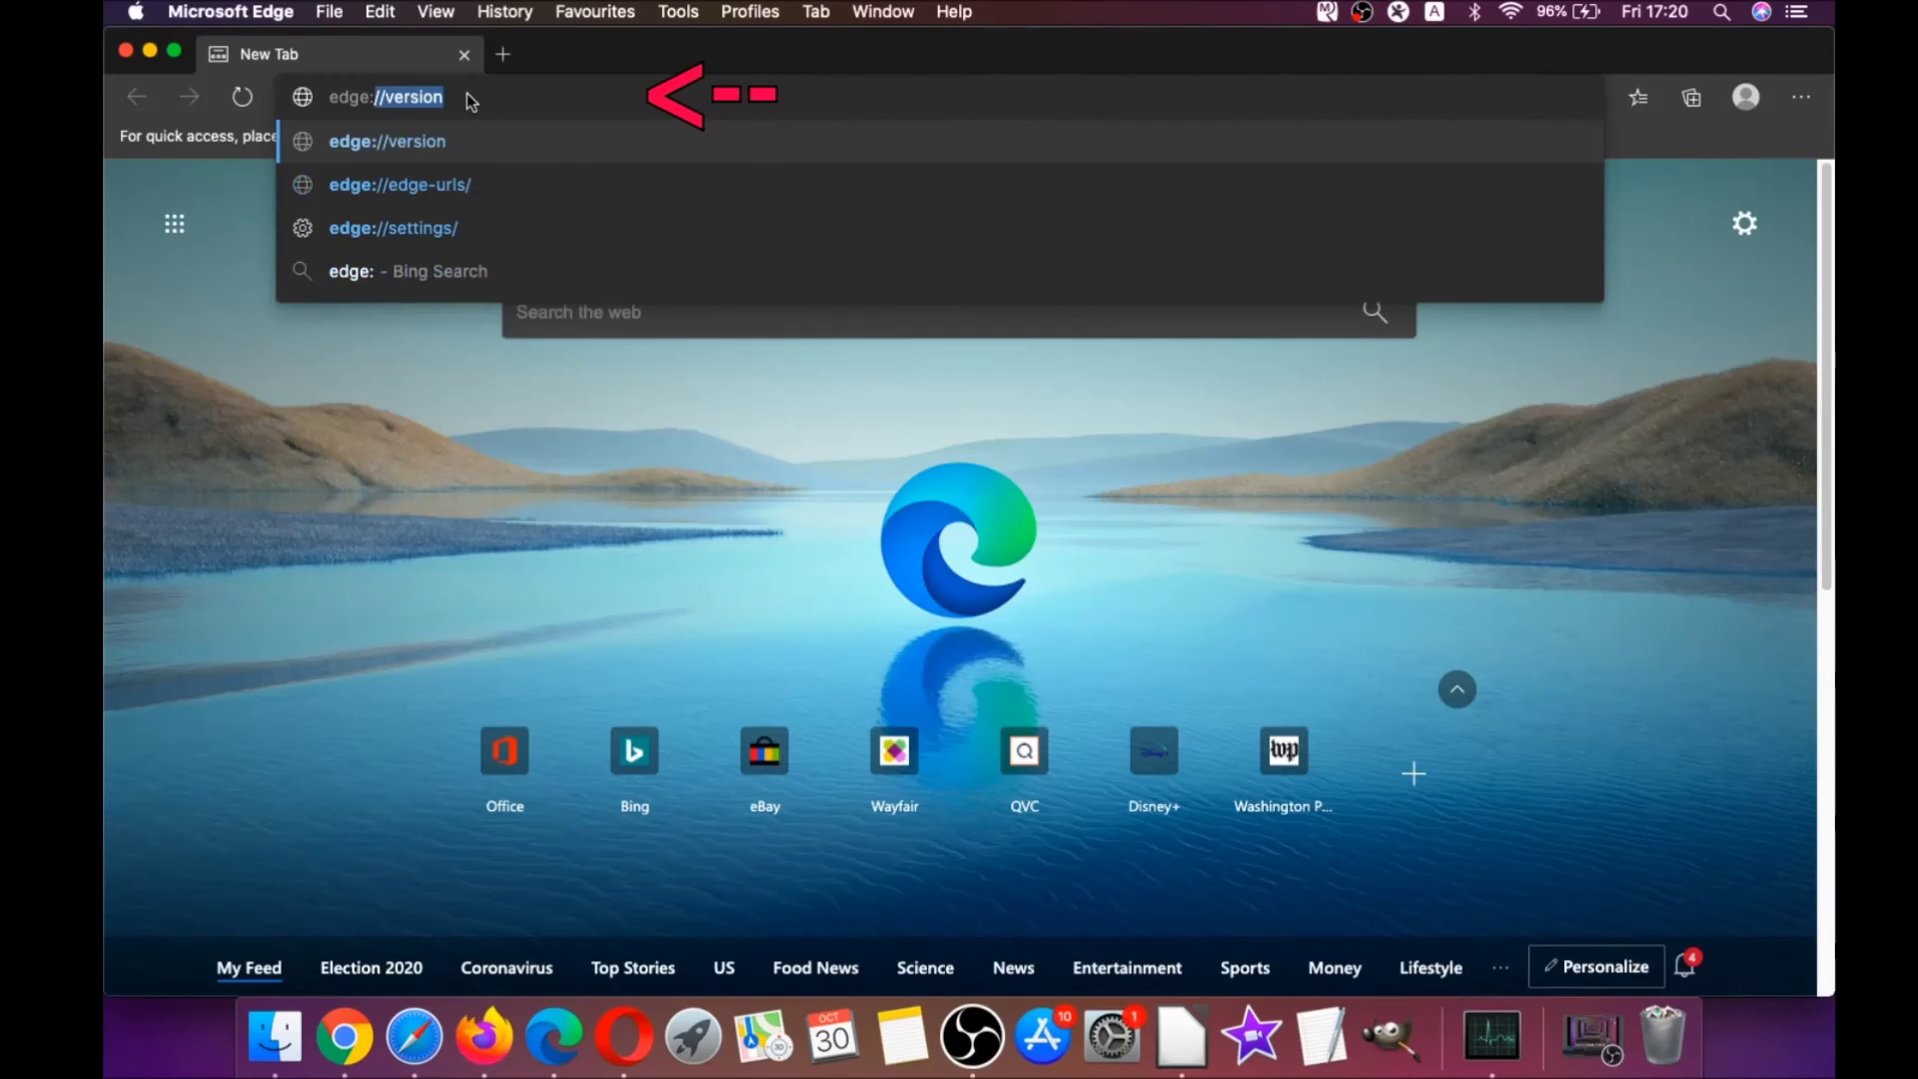
{"action": "type", "text": "settings"}
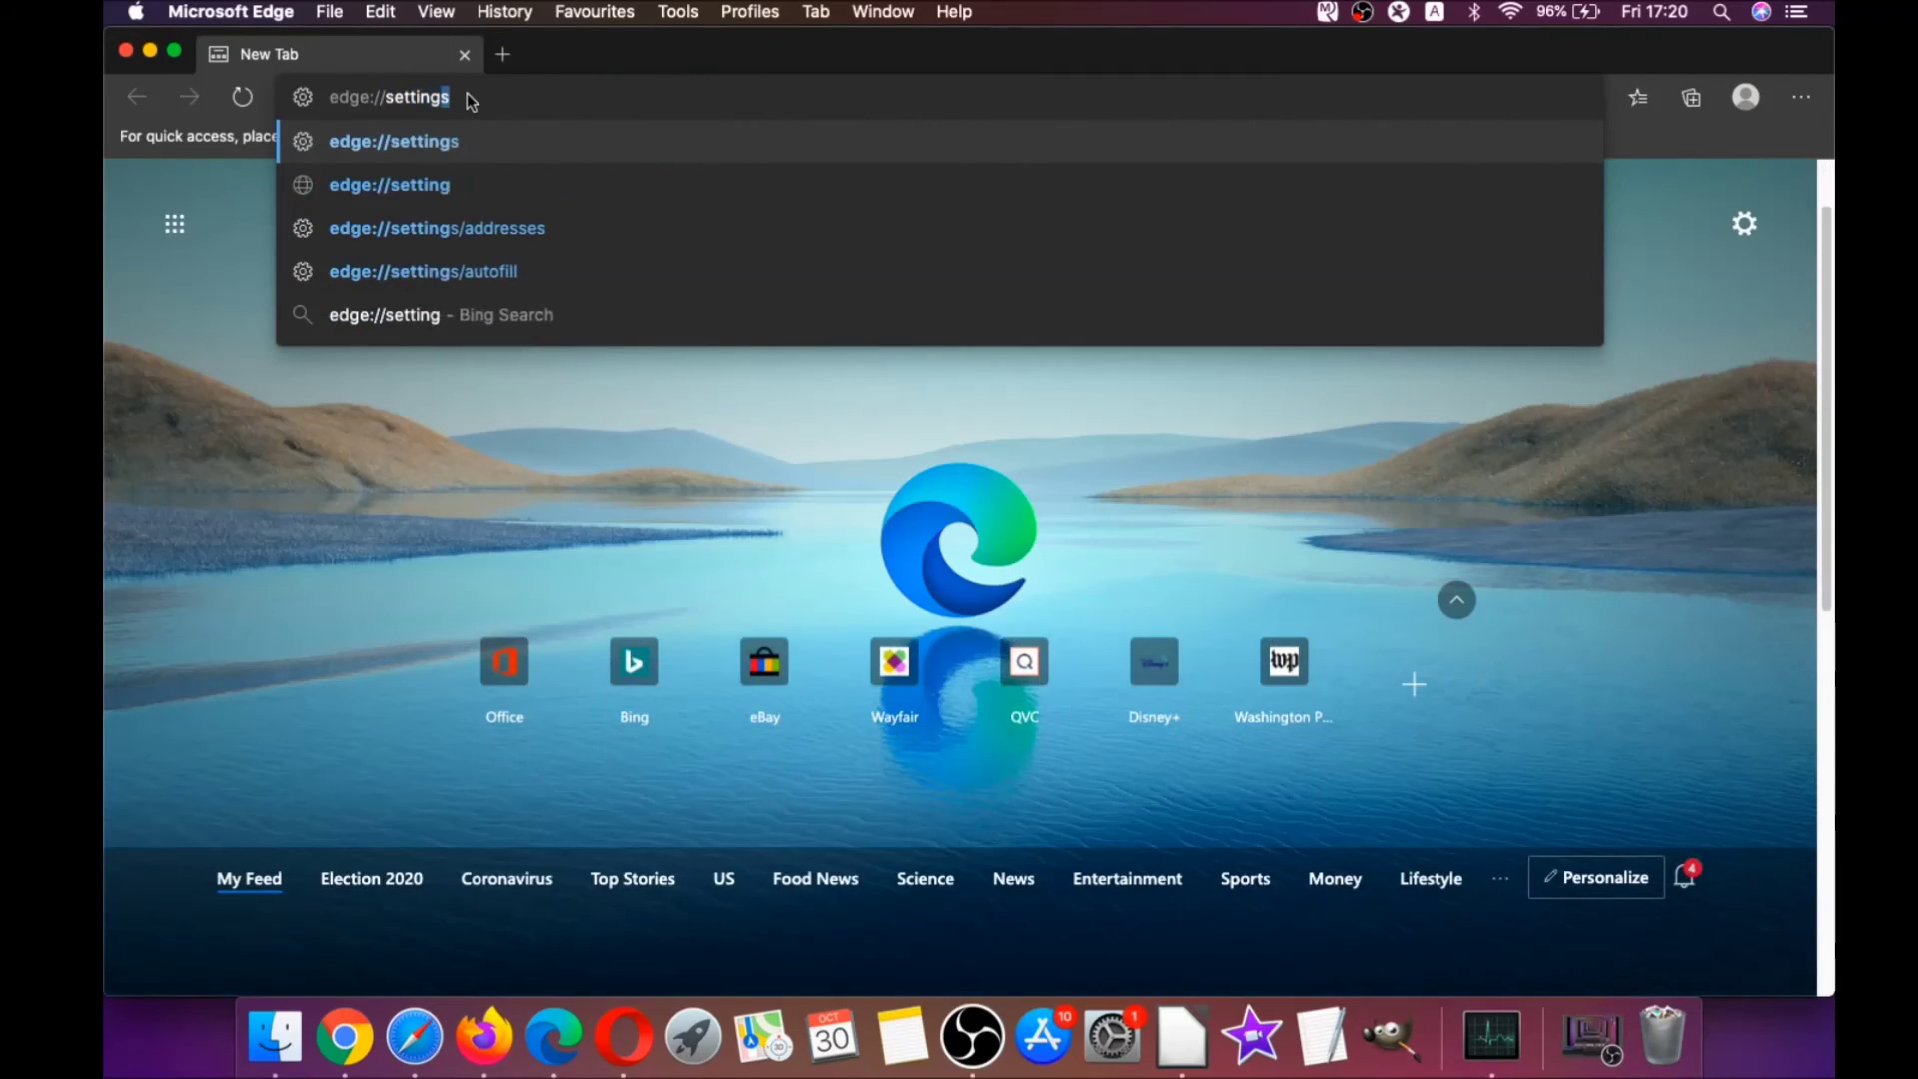
{"action": "type", "text": "/clearBrowserData"}
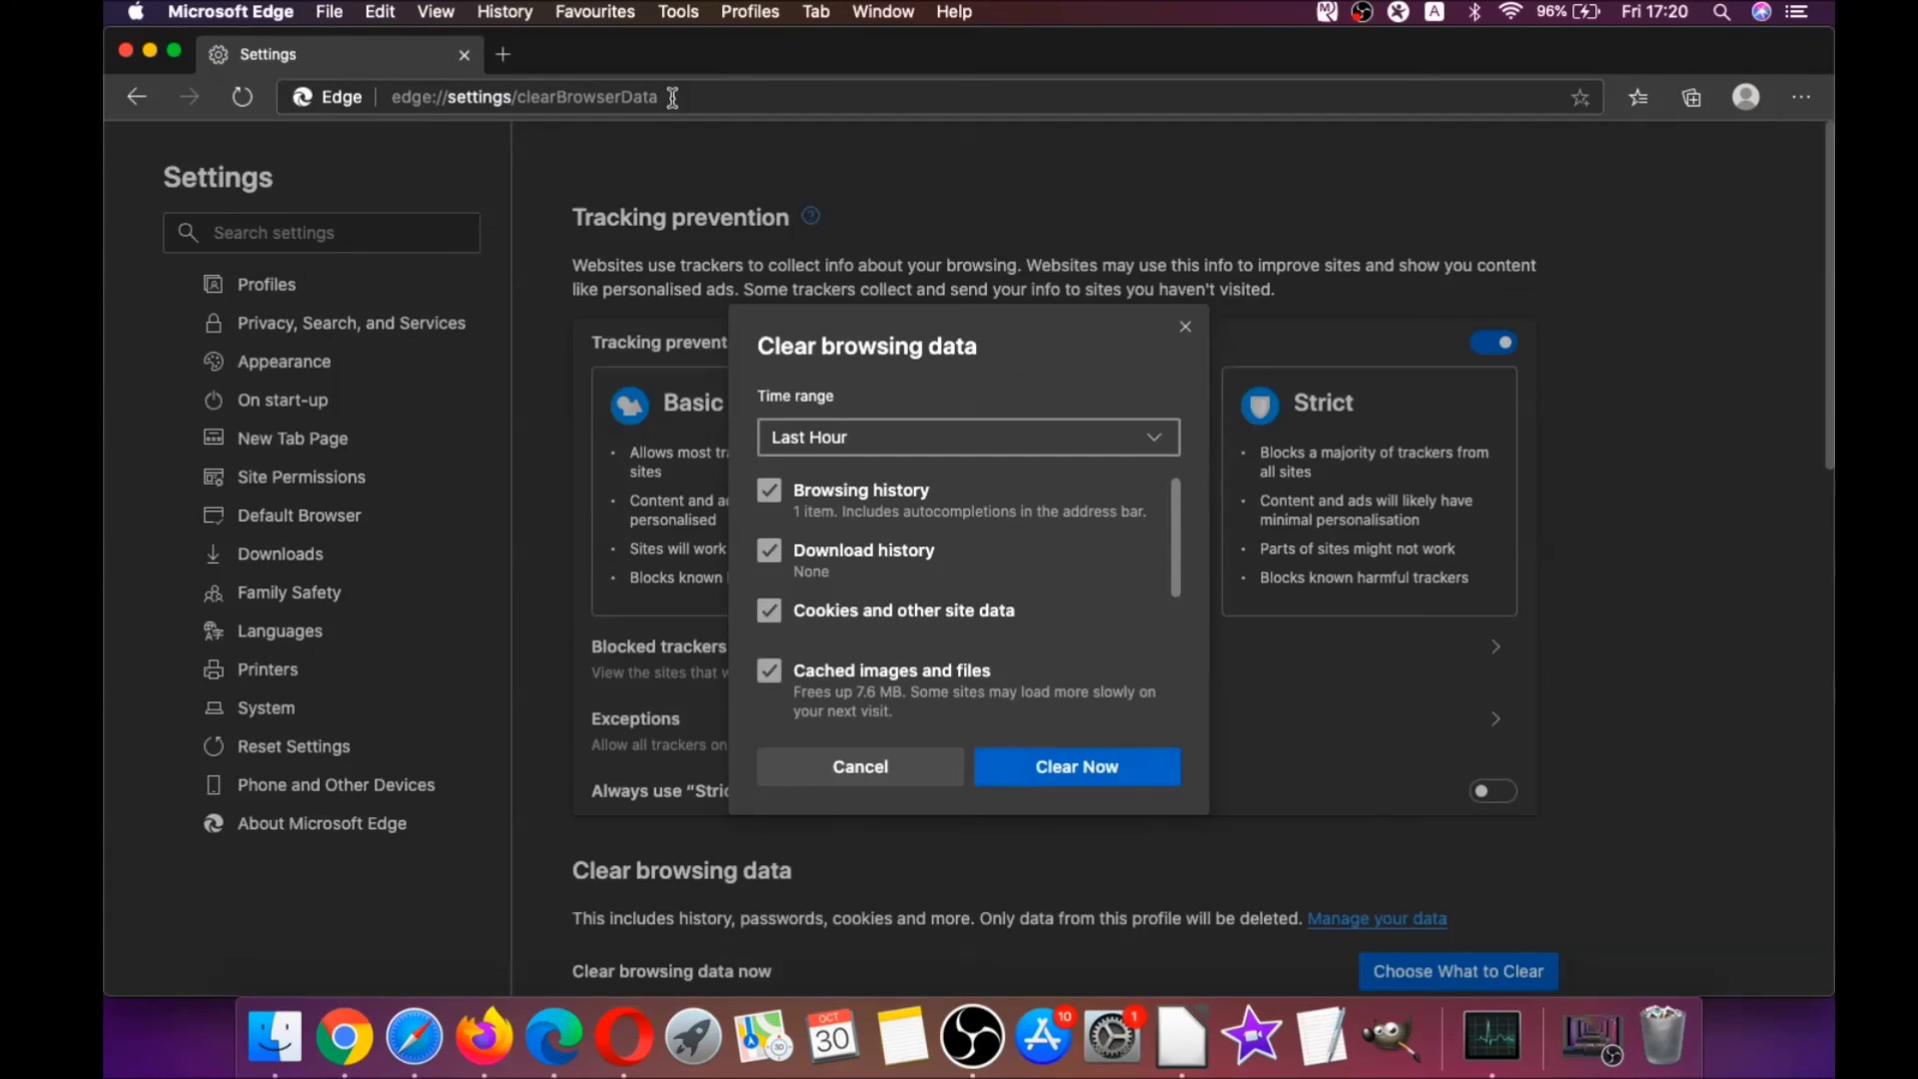
{"action": "left_click", "coordinate": [896, 446]}
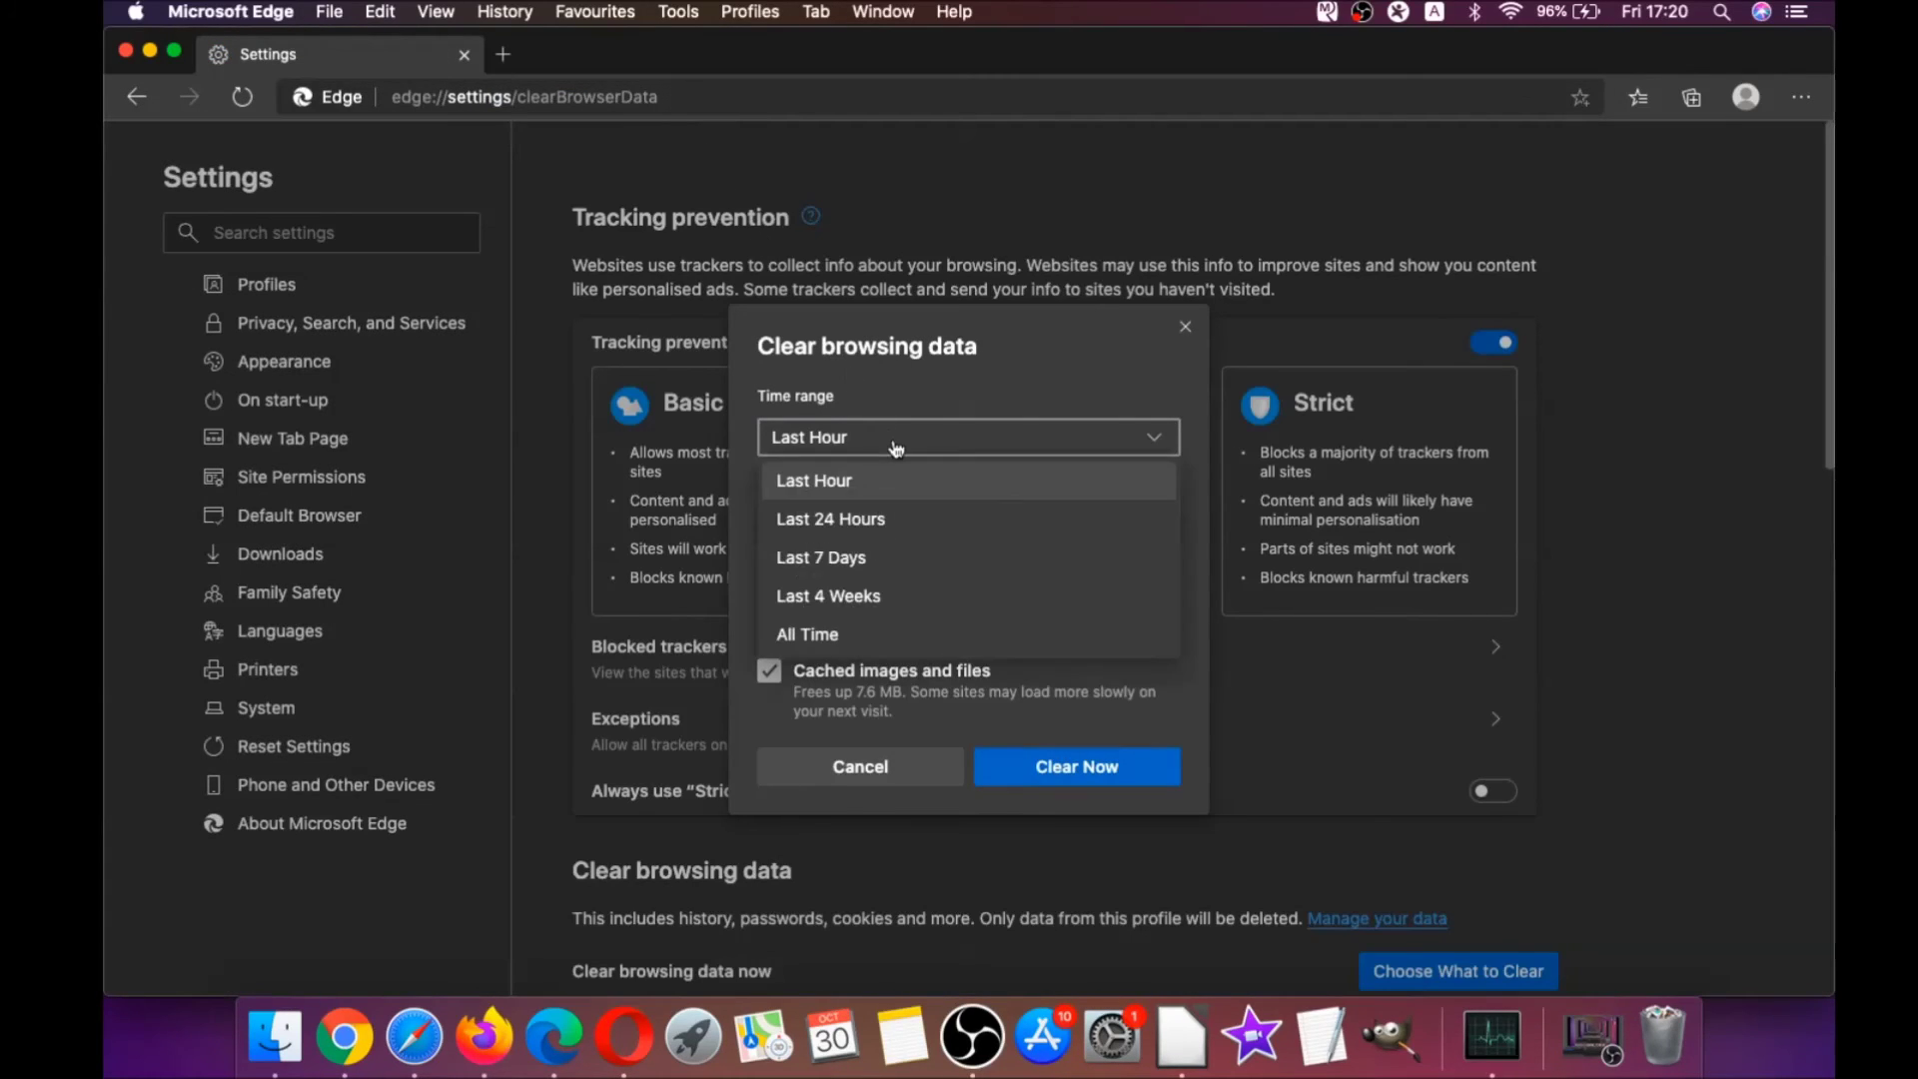
{"action": "left_click", "coordinate": [825, 629]}
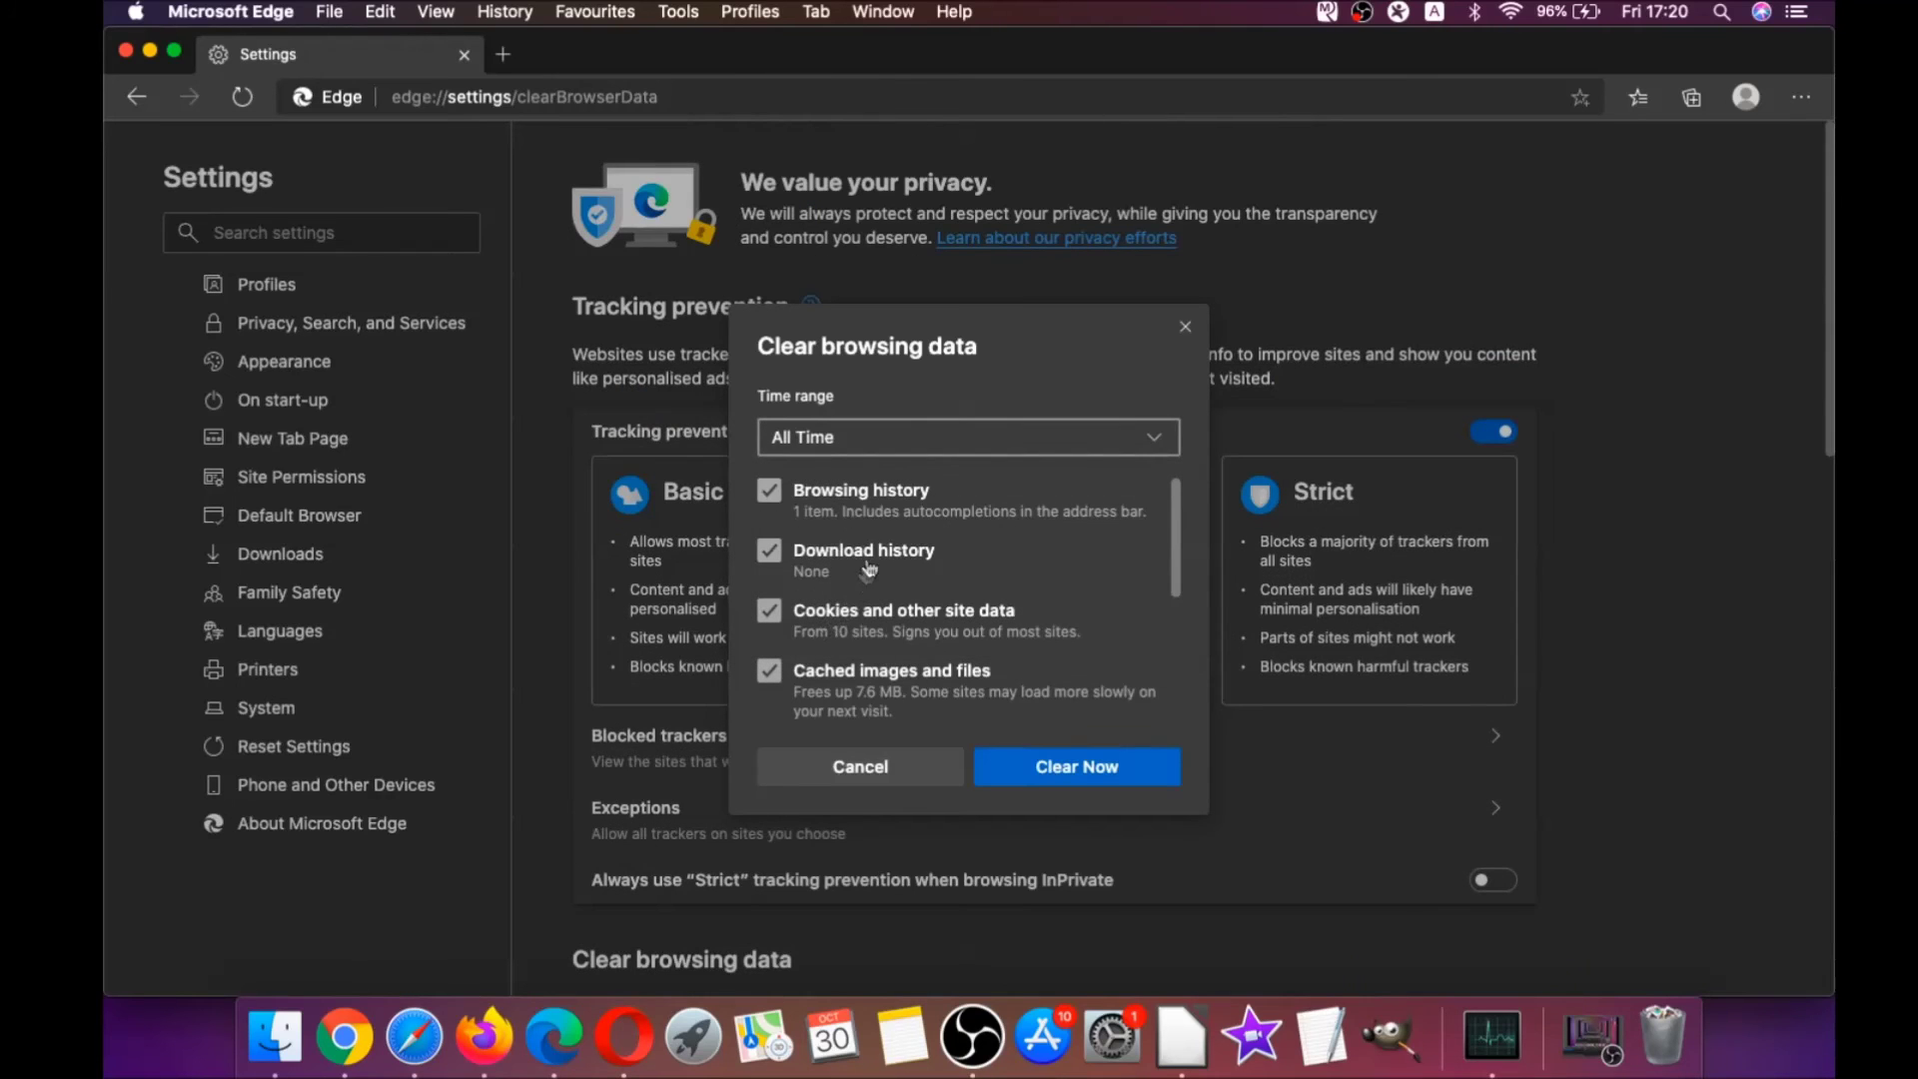
{"action": "scroll", "coordinate": [868, 568], "scroll_direction": "down", "scroll_amount": 5}
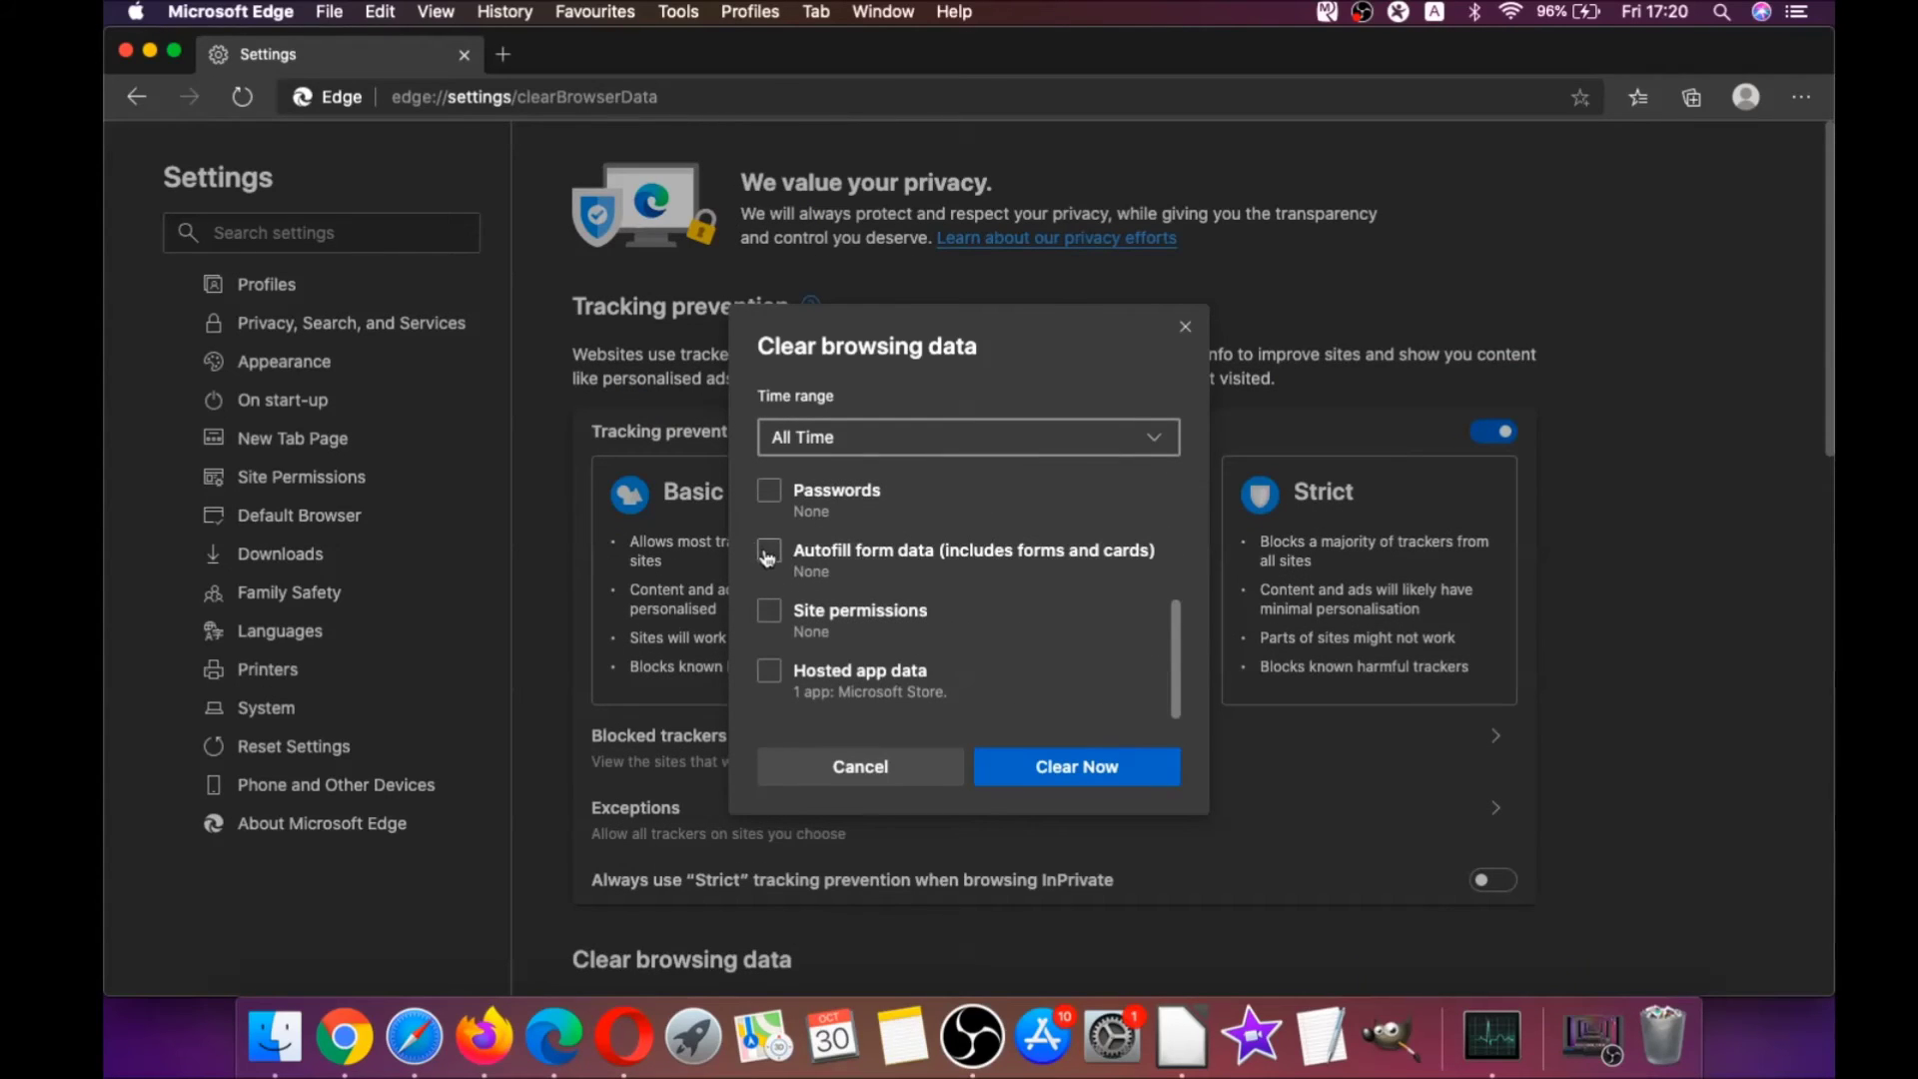
{"action": "left_click", "coordinate": [767, 553]}
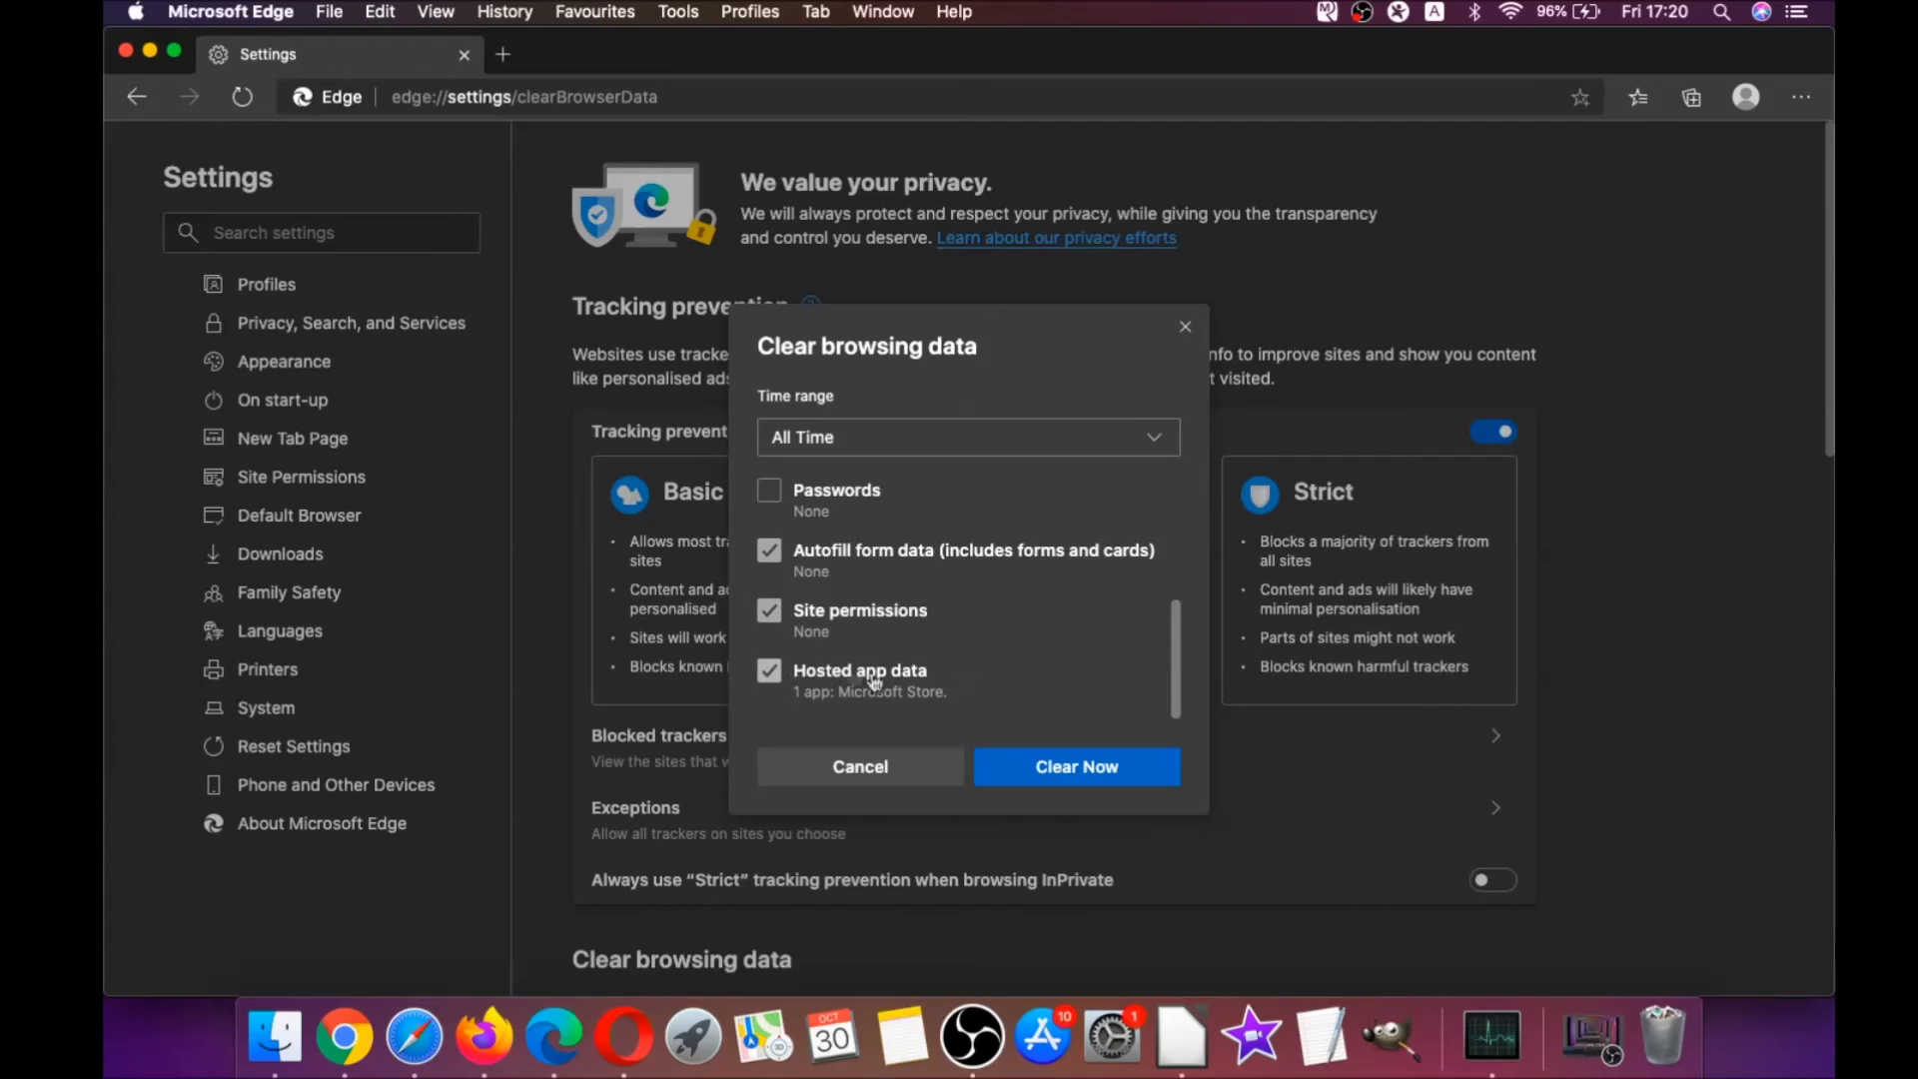
{"action": "left_click", "coordinate": [1044, 765]}
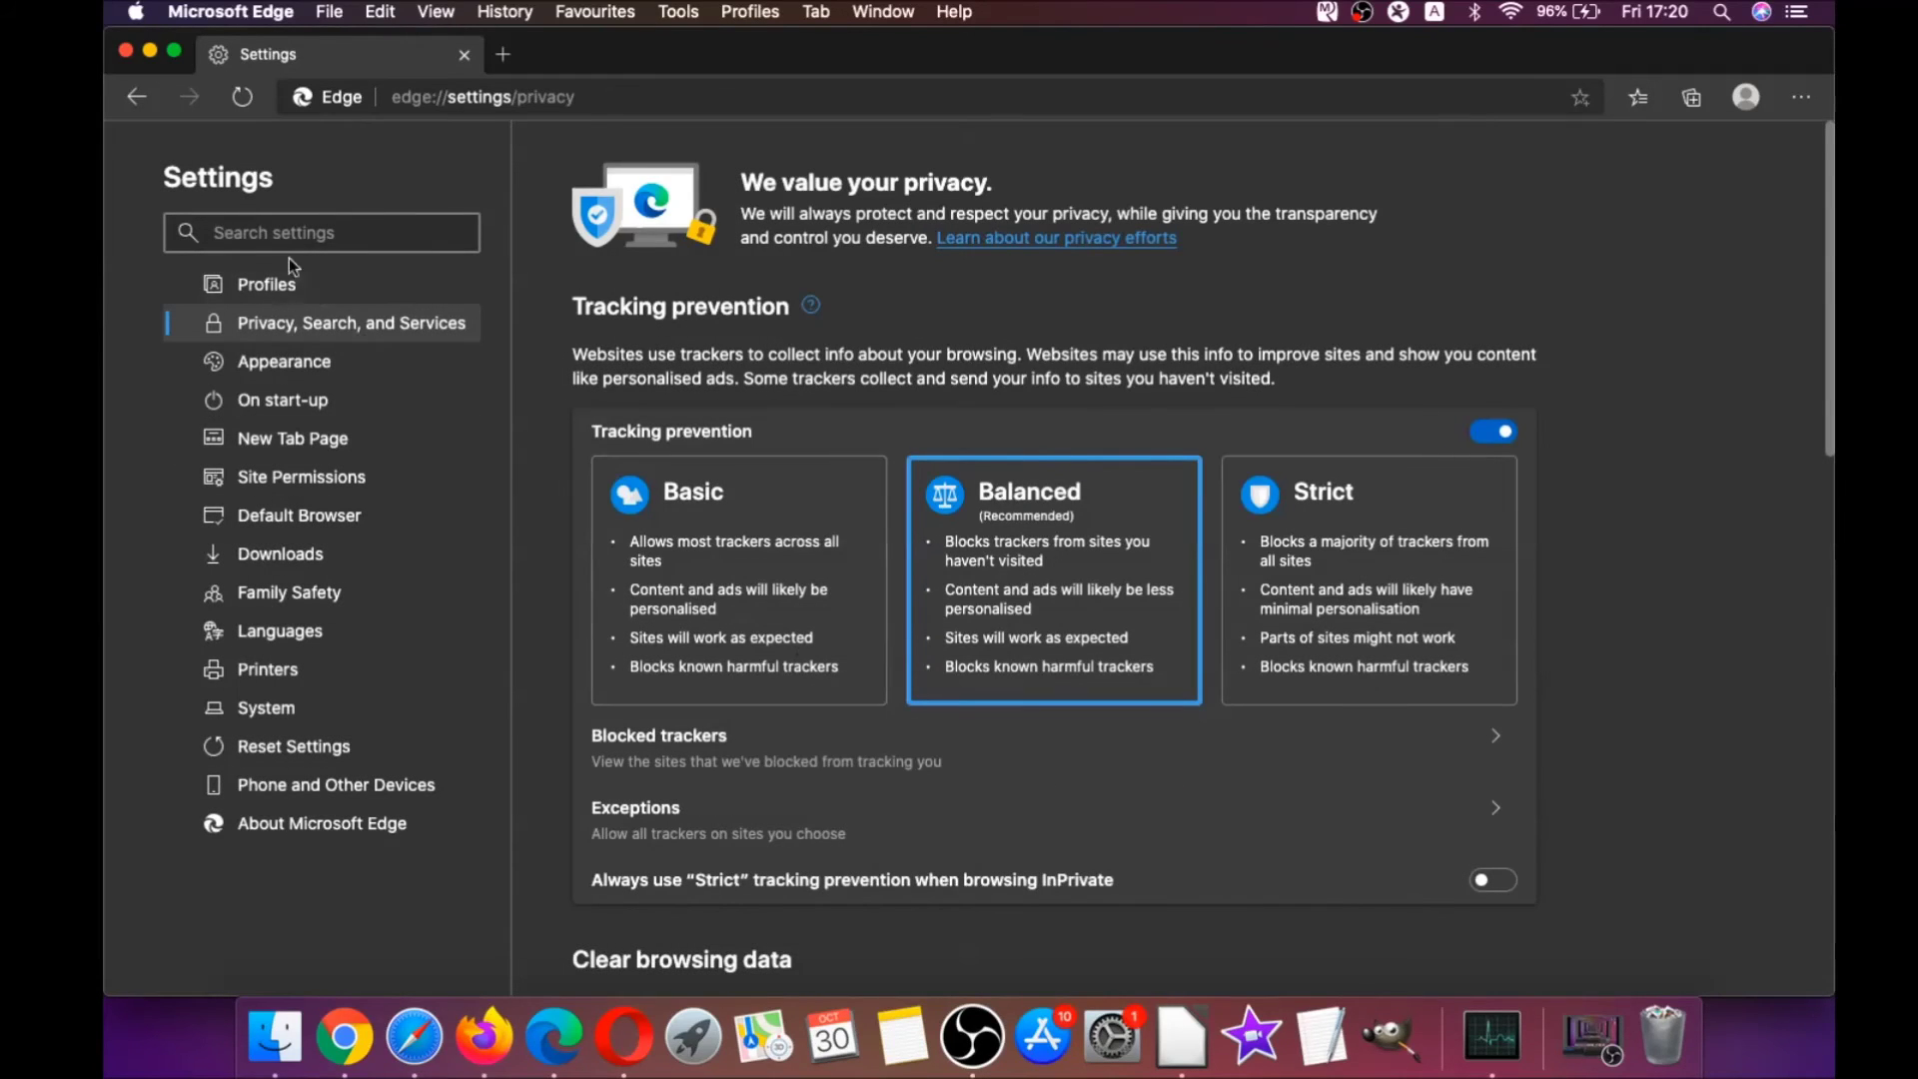
{"action": "left_click", "coordinate": [126, 52]}
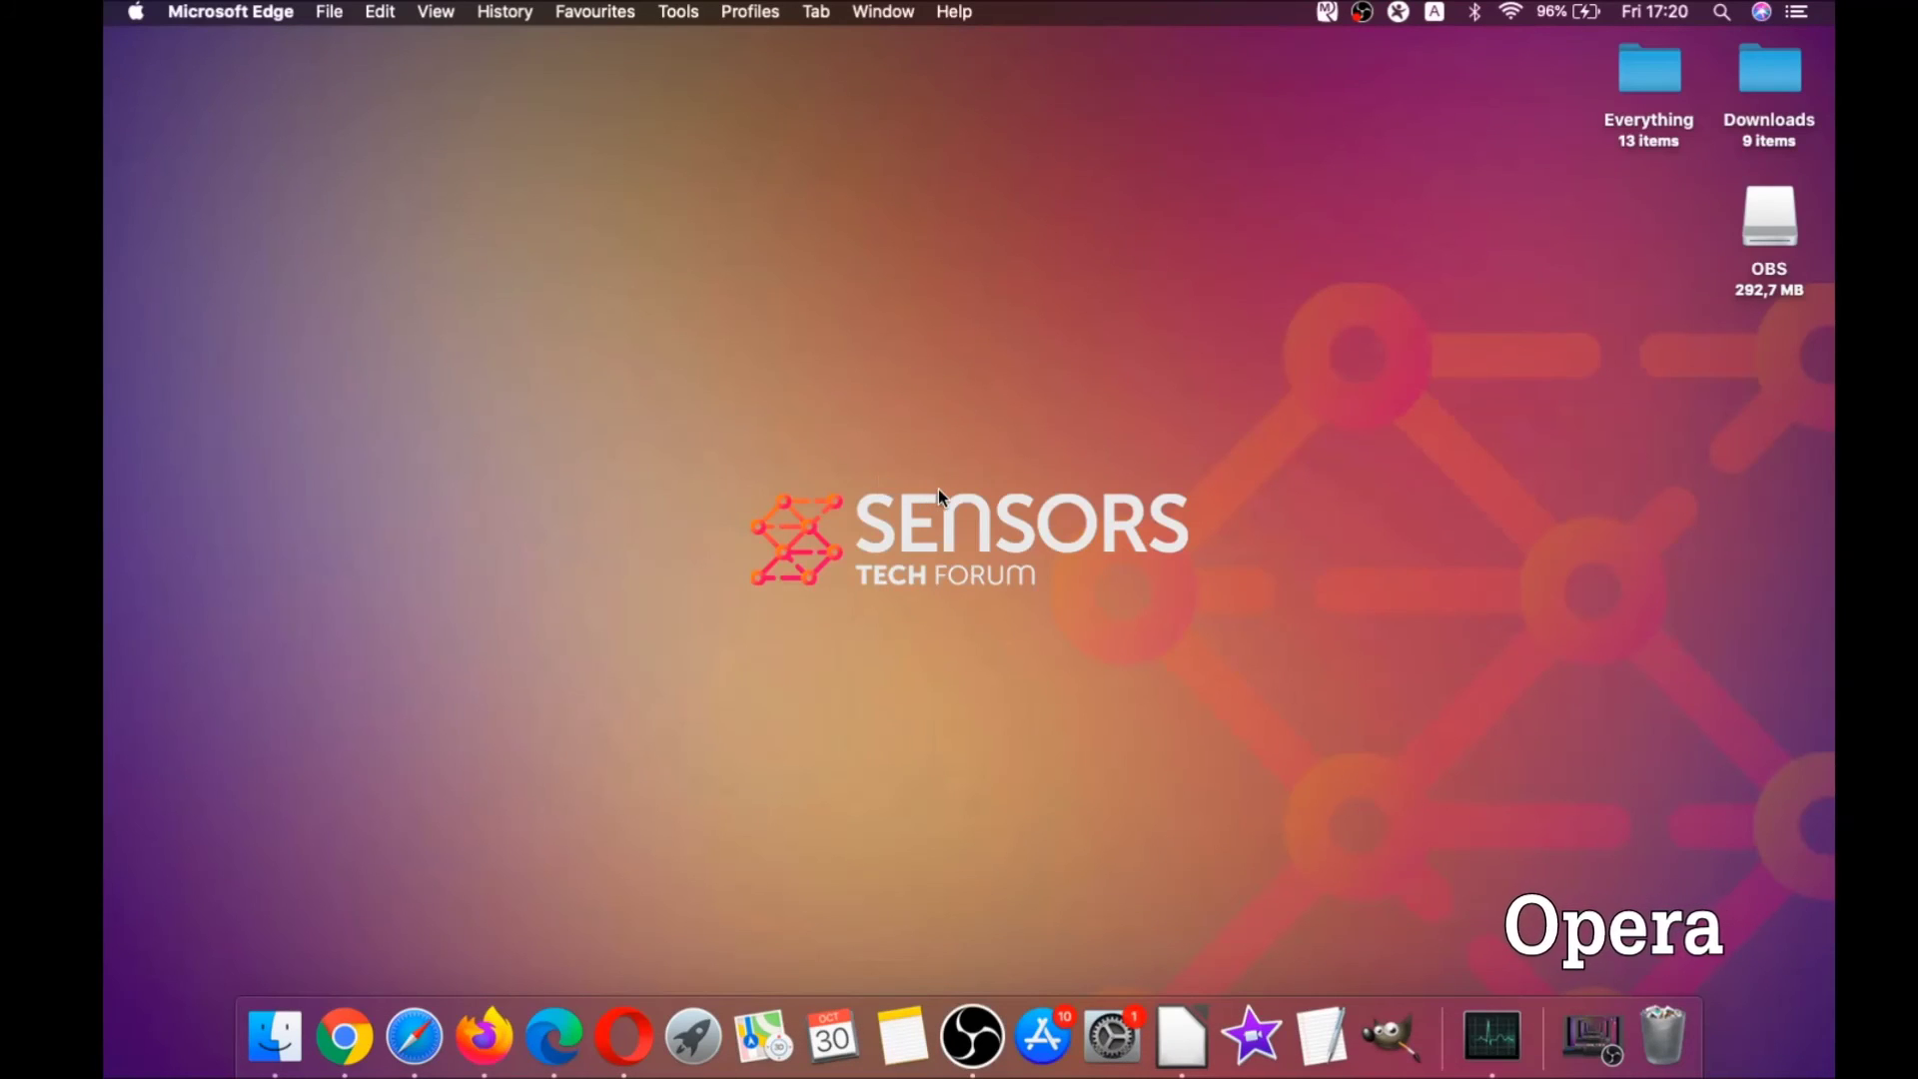
Launch Opera and go to opera://settings/clearBrowserData
{"action": "left_click", "coordinate": [639, 1020]}
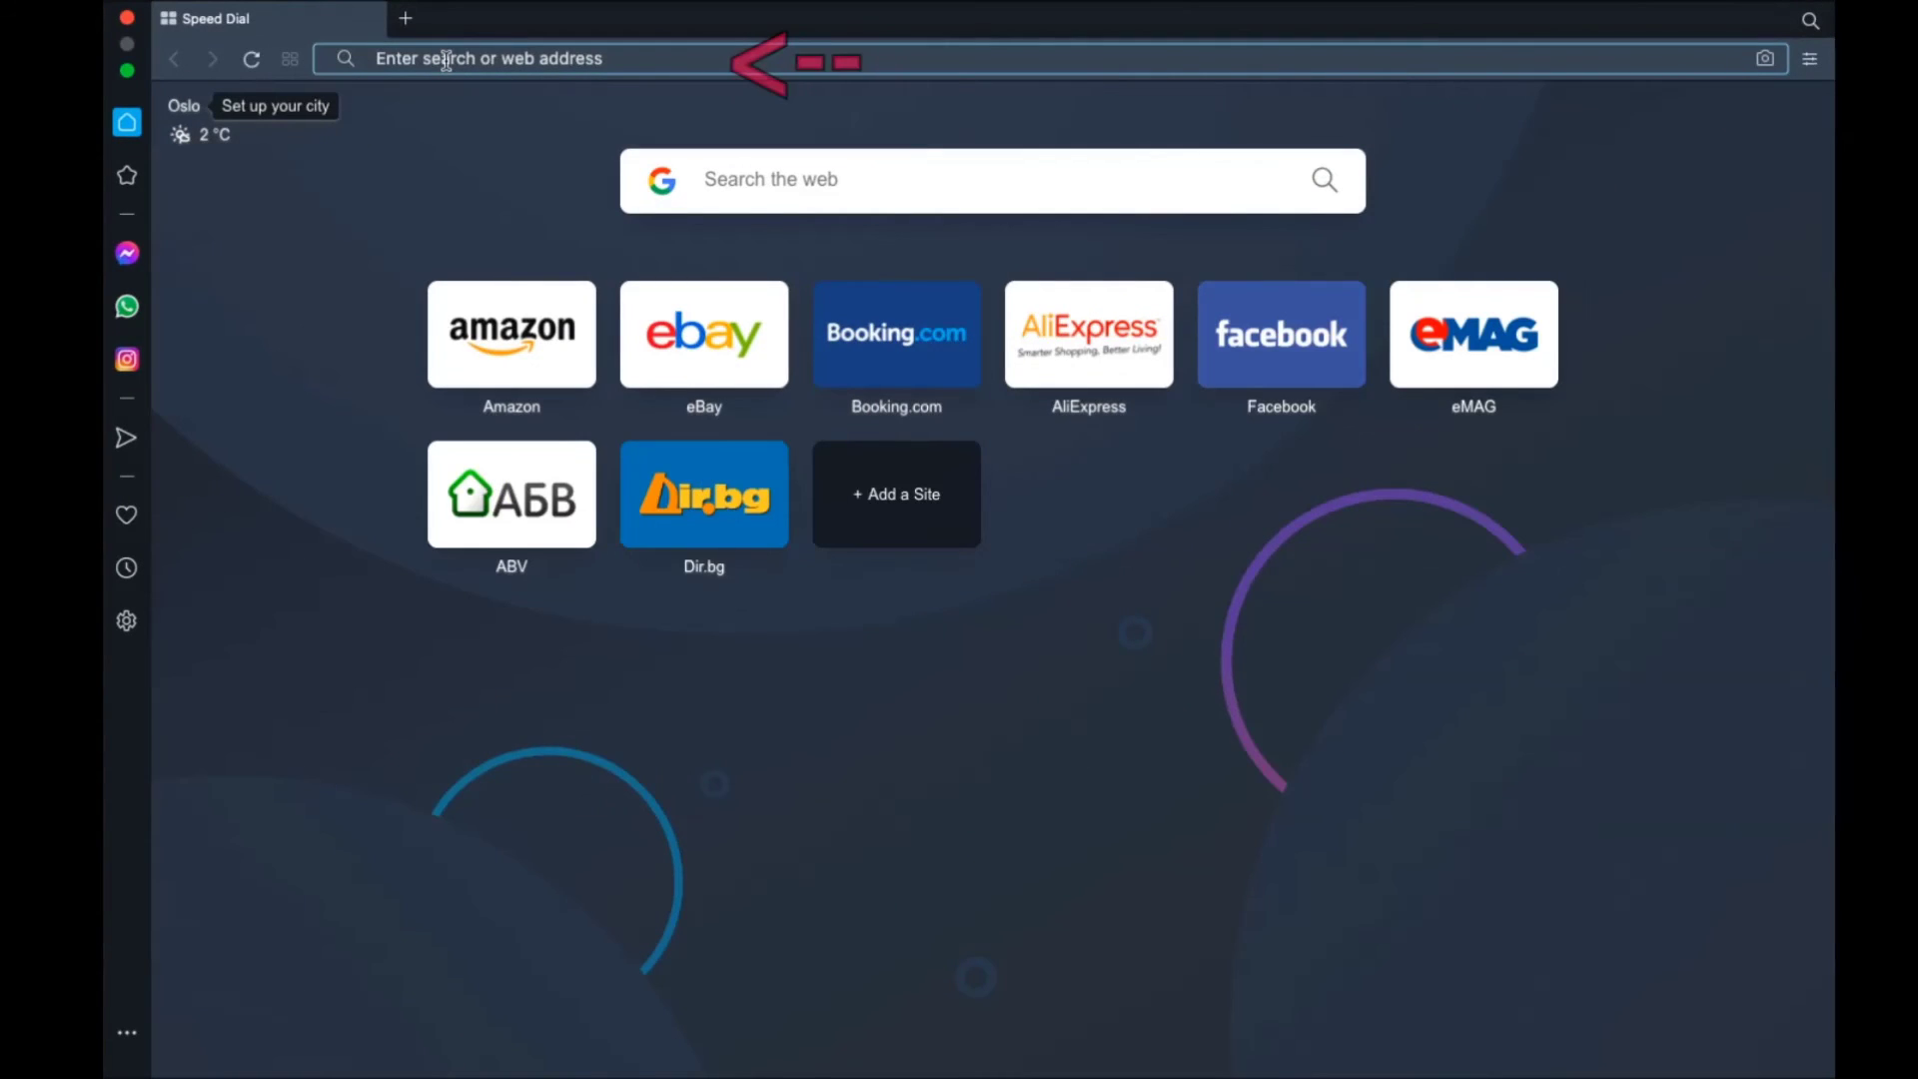
{"action": "type", "text": "opera:"}
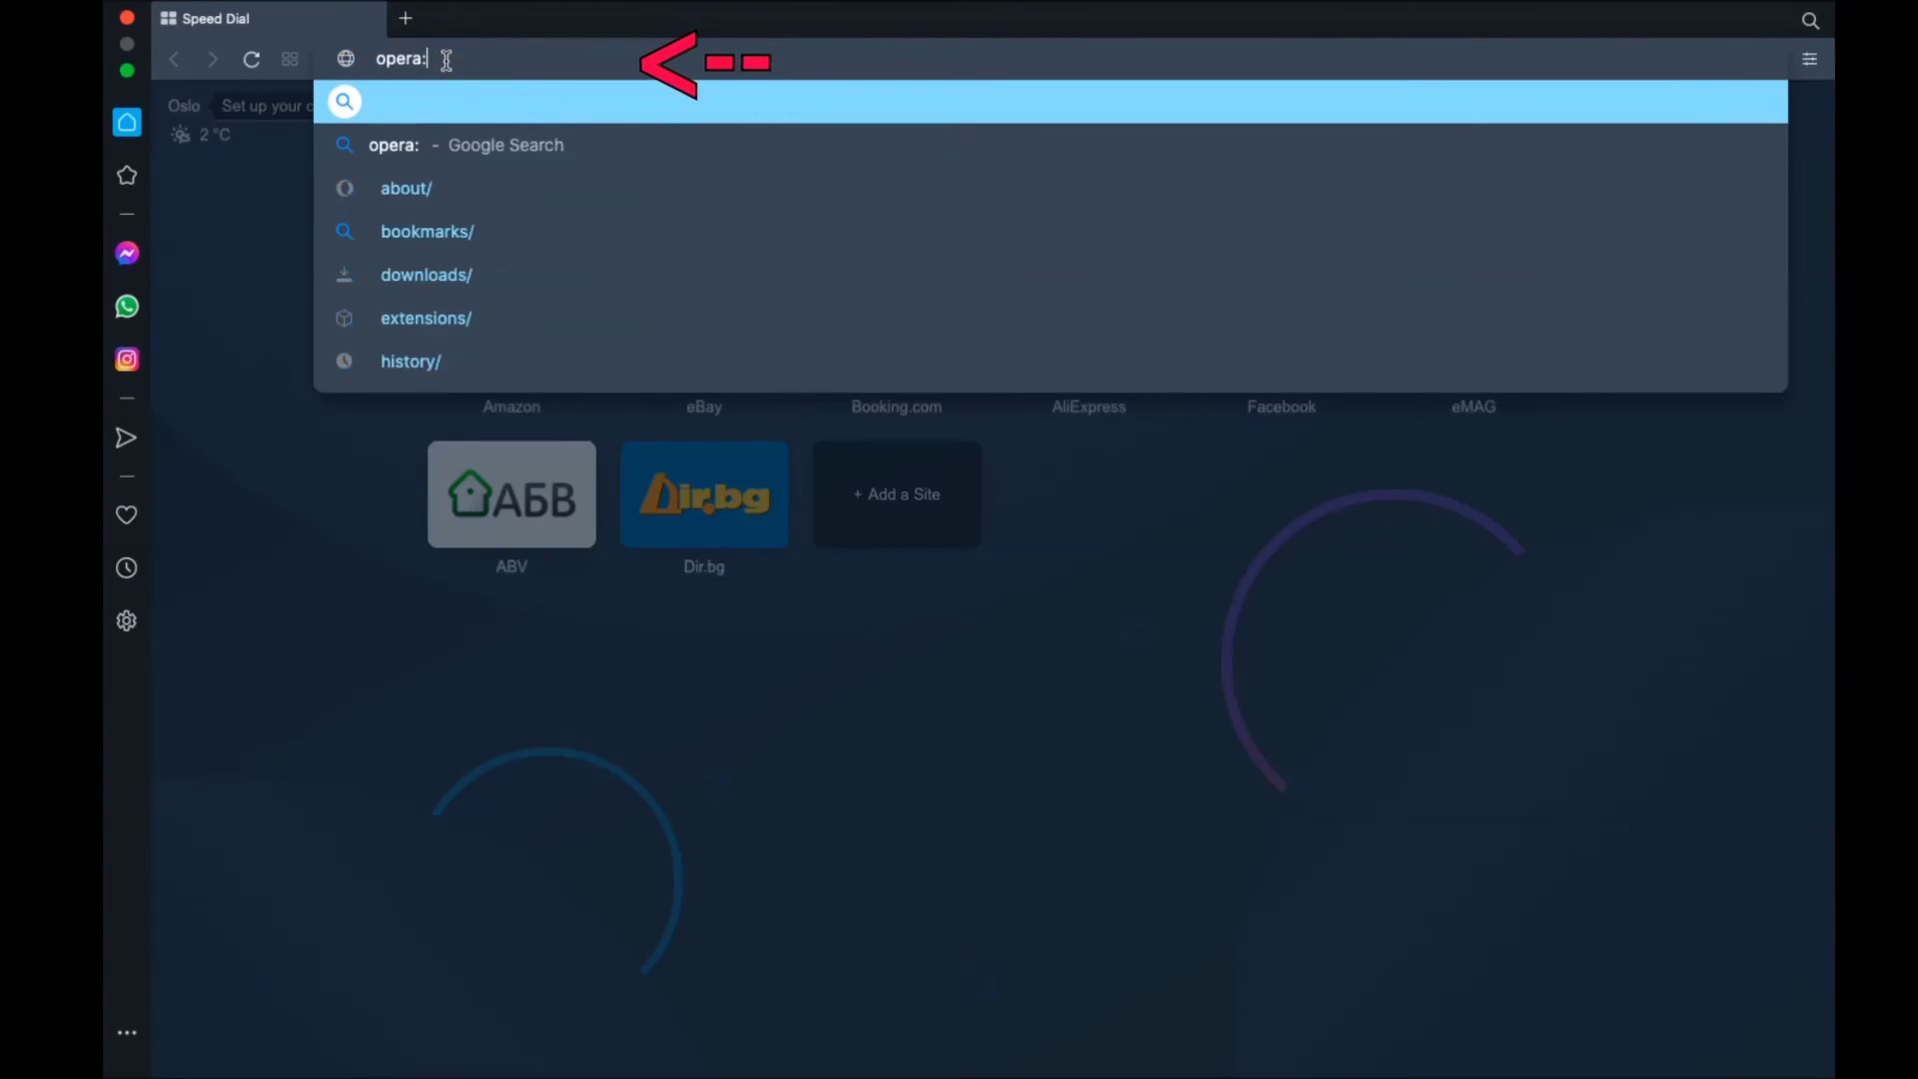
{"action": "type", "text": "//setting"}
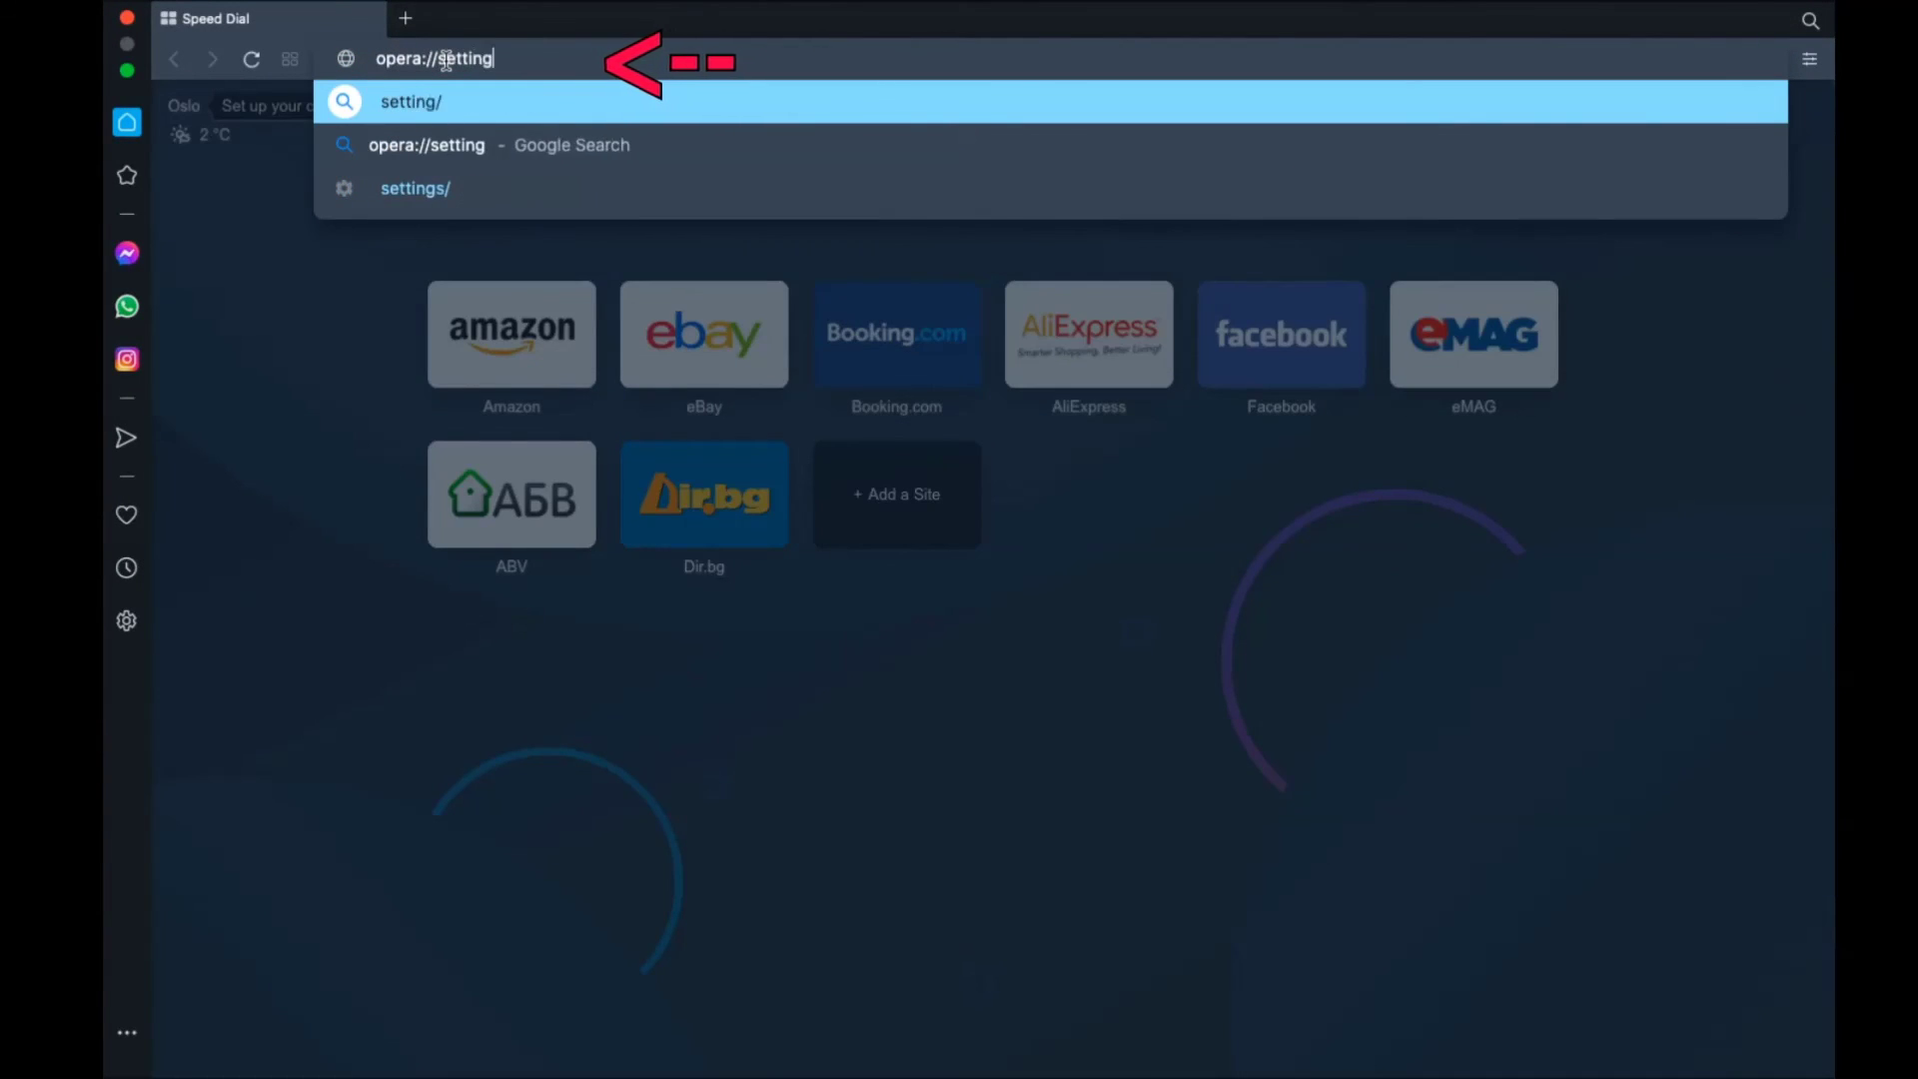
{"action": "type", "text": "s/clearBrowserData"}
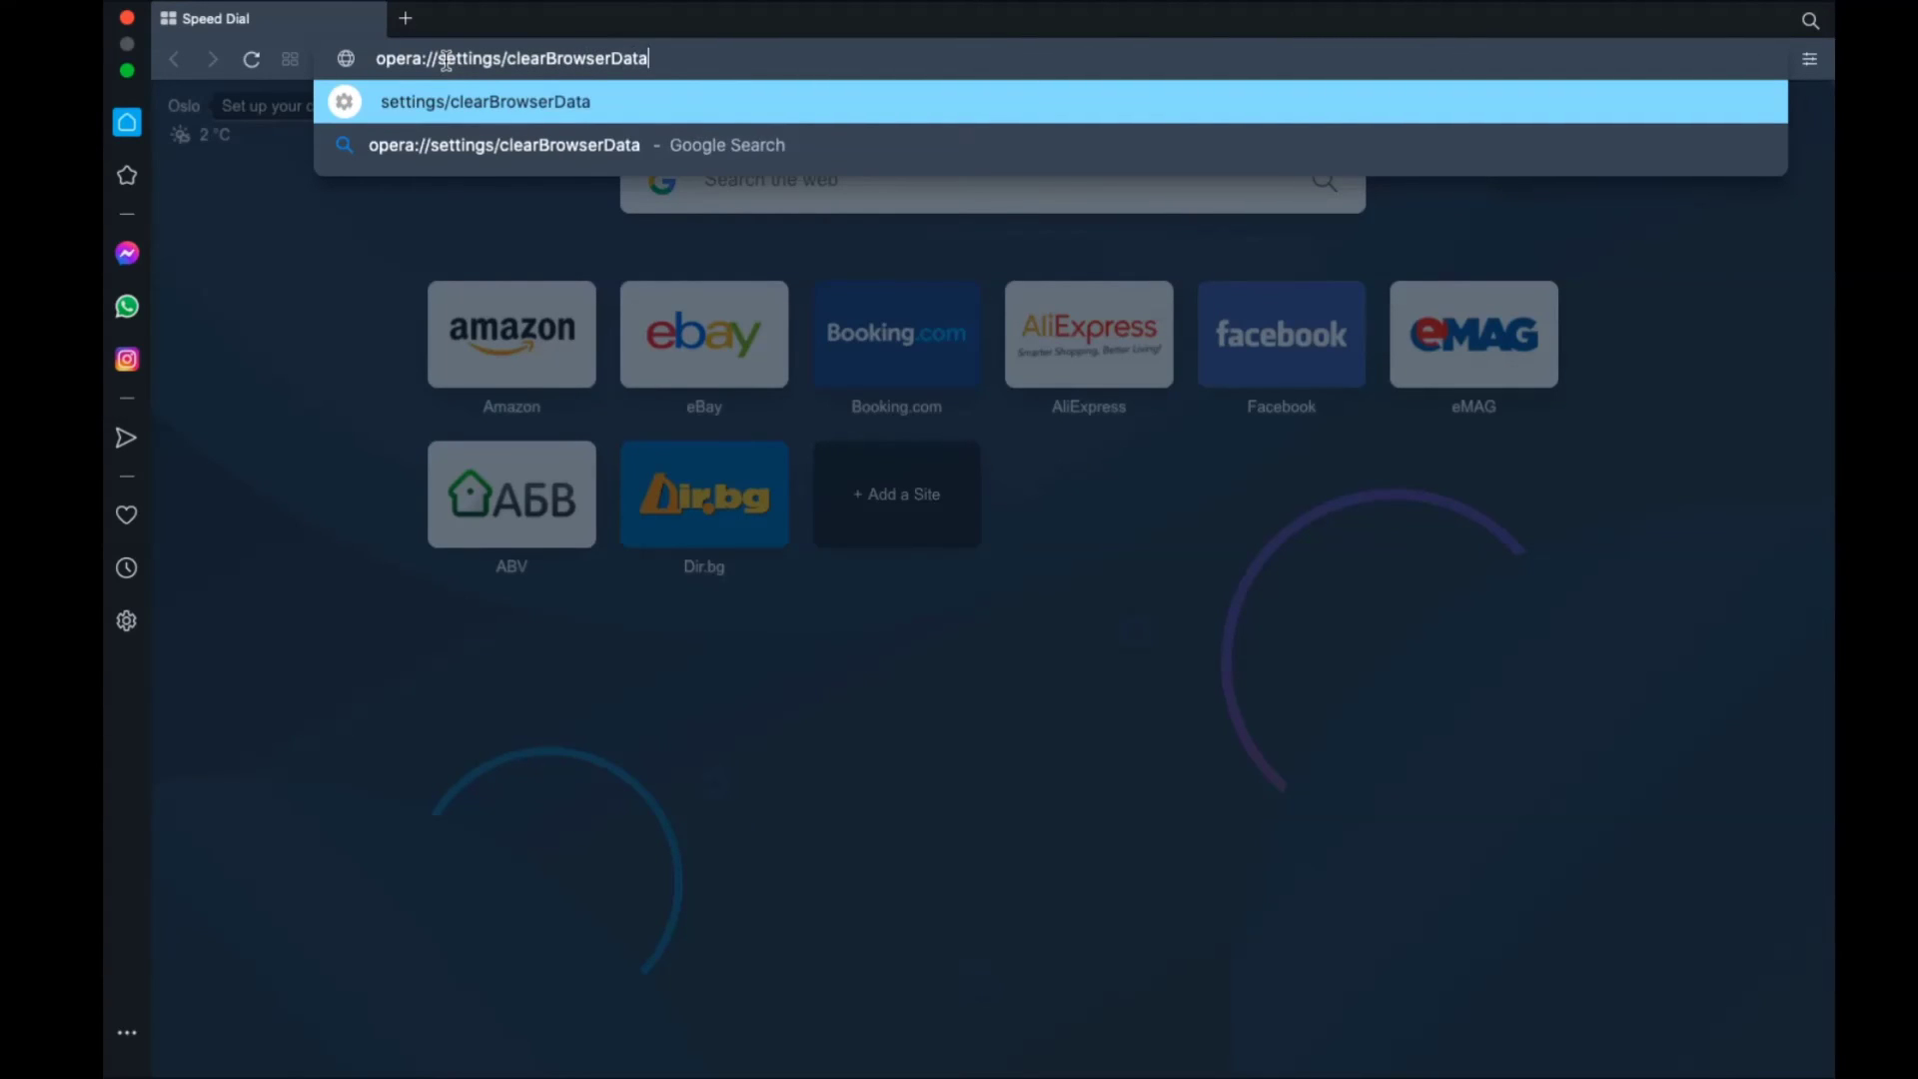
{"action": "key", "text": "Return"}
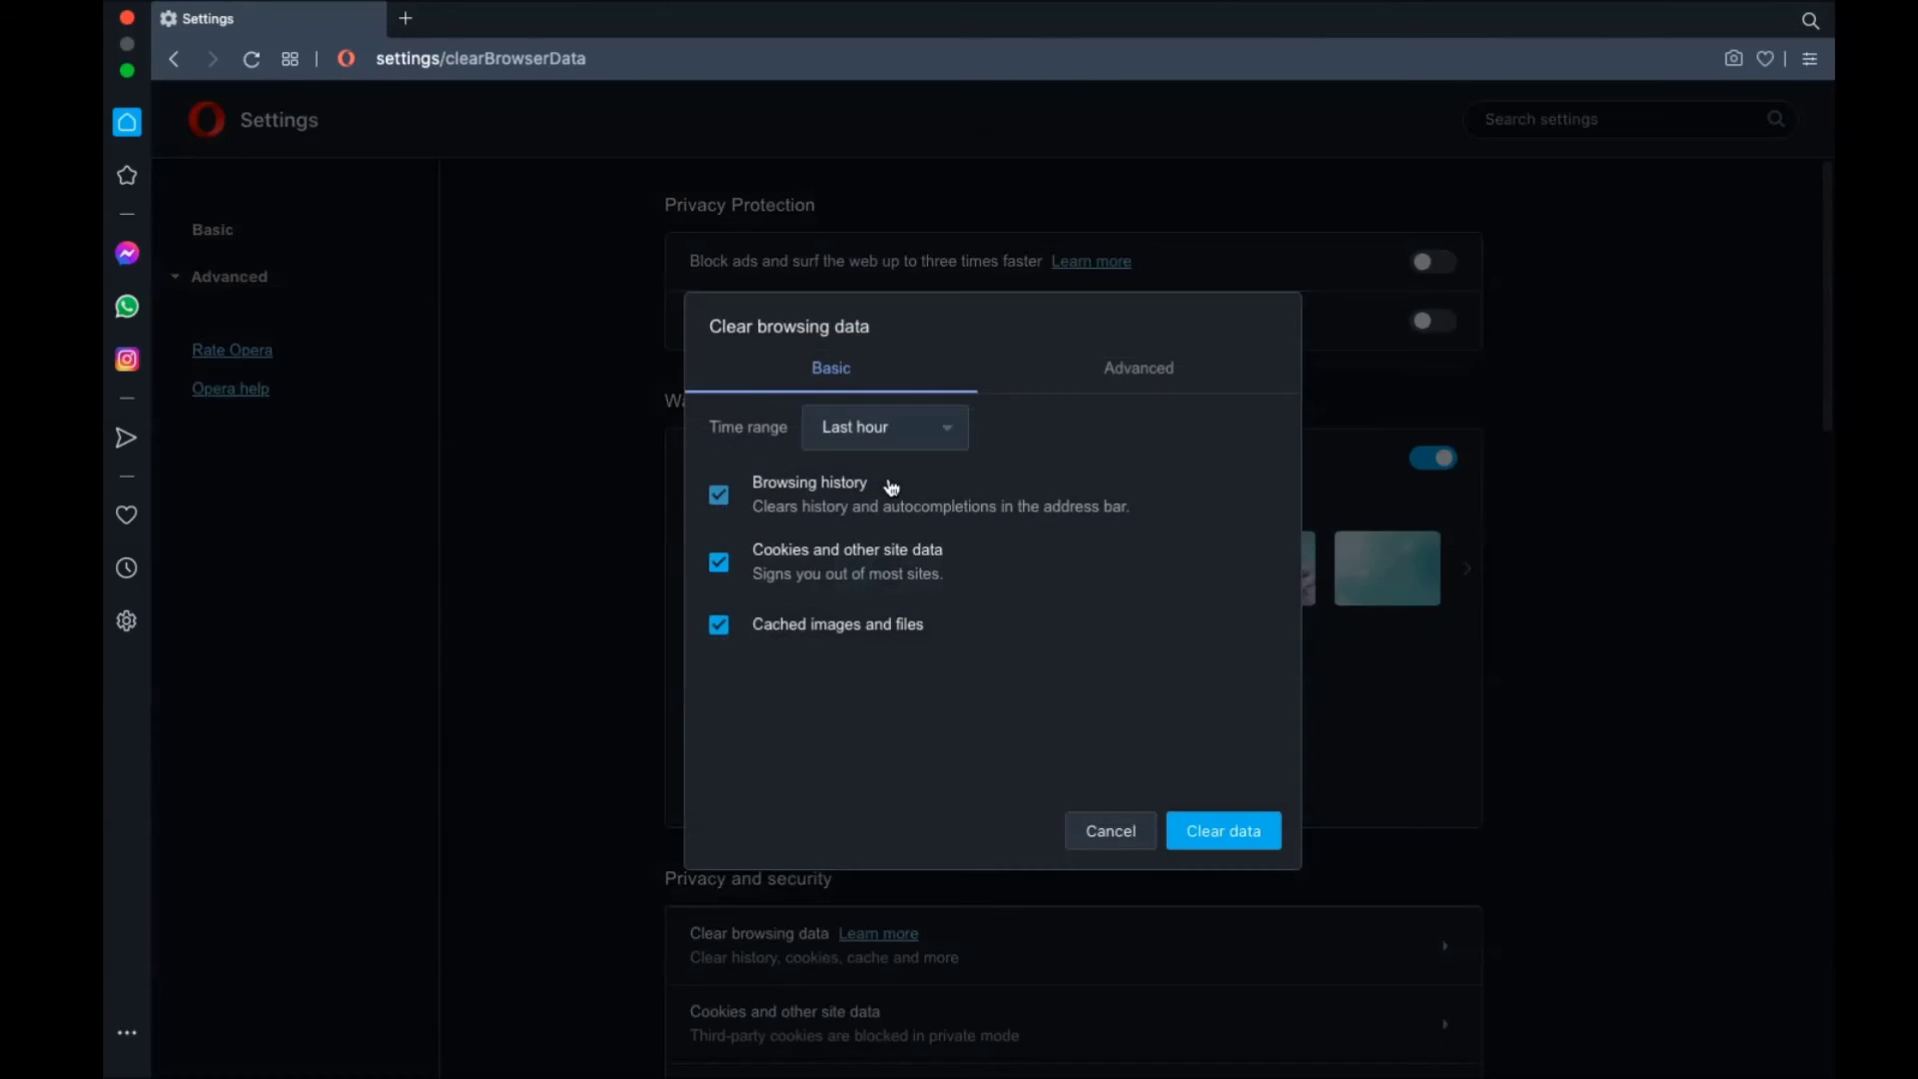
Clear Opera's browsing data for All time on the Advanced tab, including autofill, then close Opera
{"action": "left_click", "coordinate": [912, 436]}
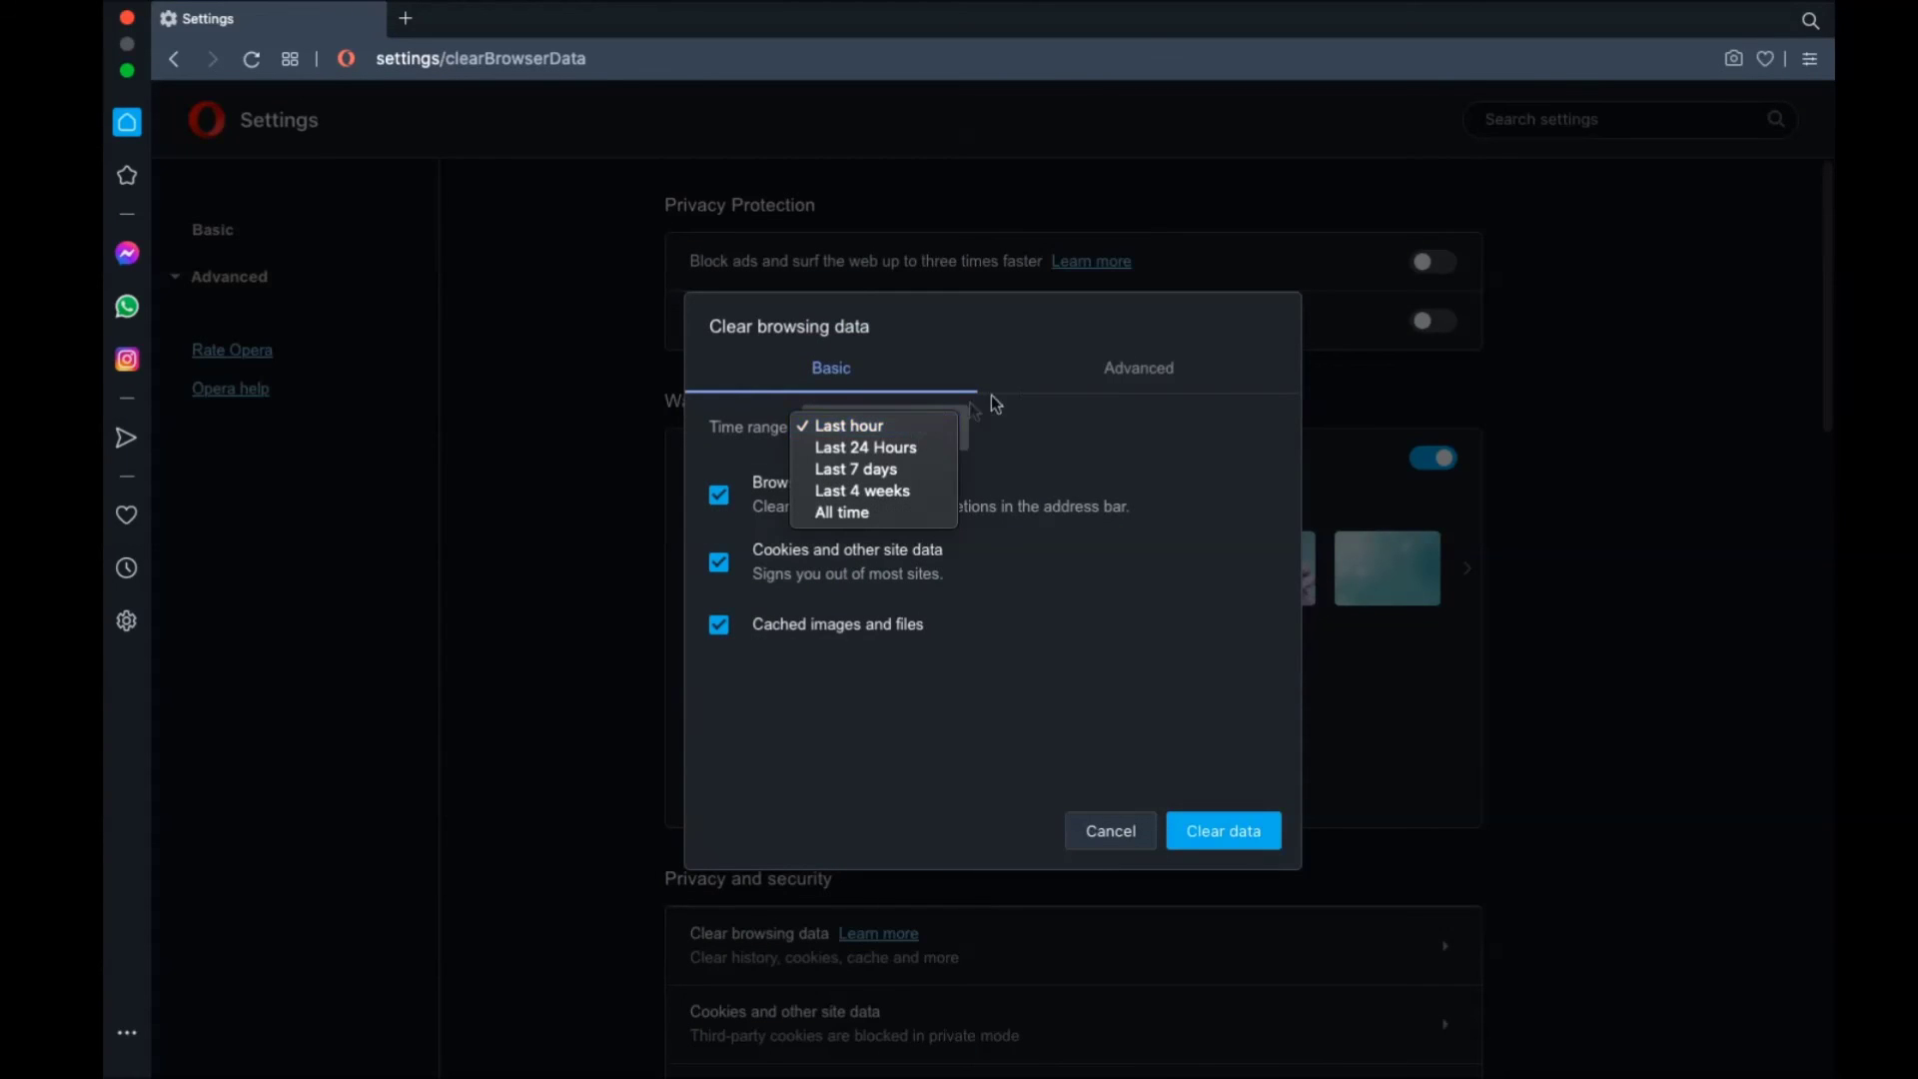
{"action": "left_click", "coordinate": [1084, 378]}
{"action": "left_click", "coordinate": [1124, 376]}
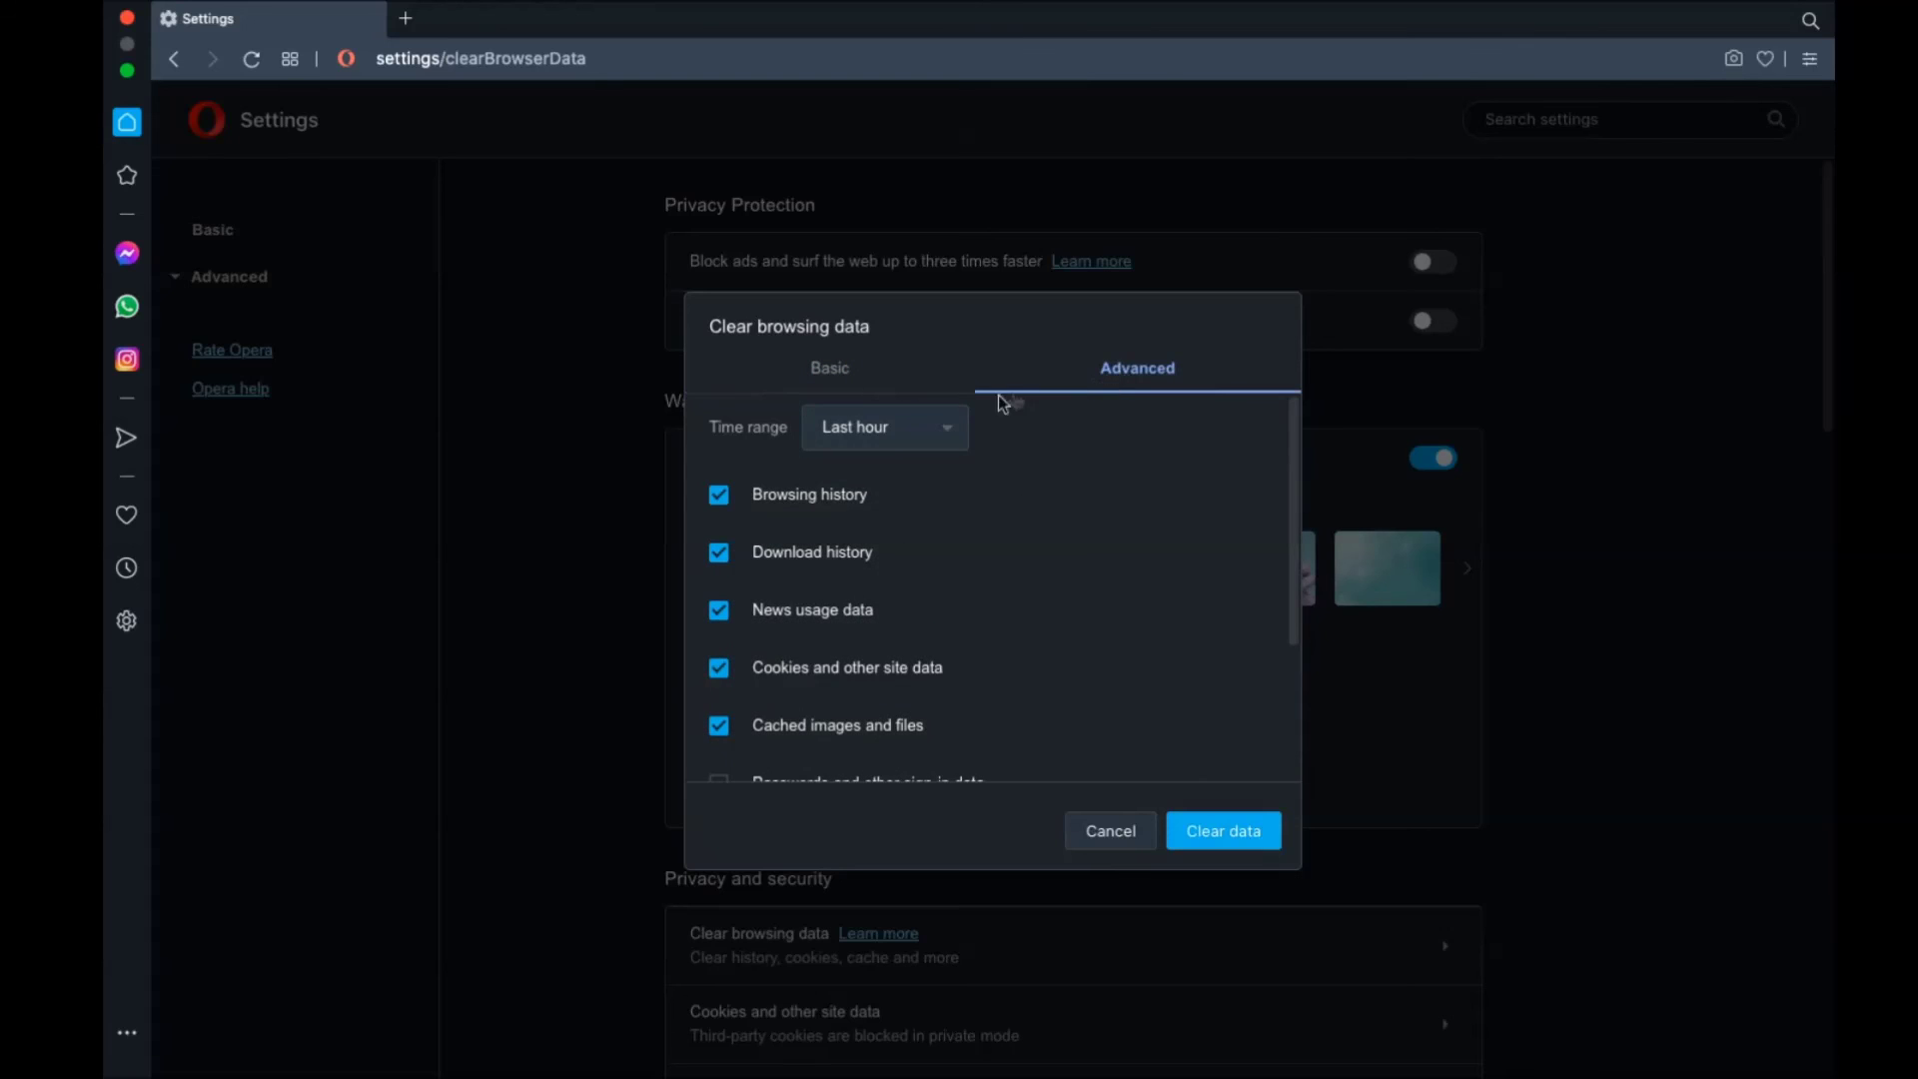
{"action": "left_click", "coordinate": [884, 428]}
{"action": "left_click", "coordinate": [884, 511]}
{"action": "scroll", "coordinate": [878, 512], "scroll_direction": "down", "scroll_amount": 3}
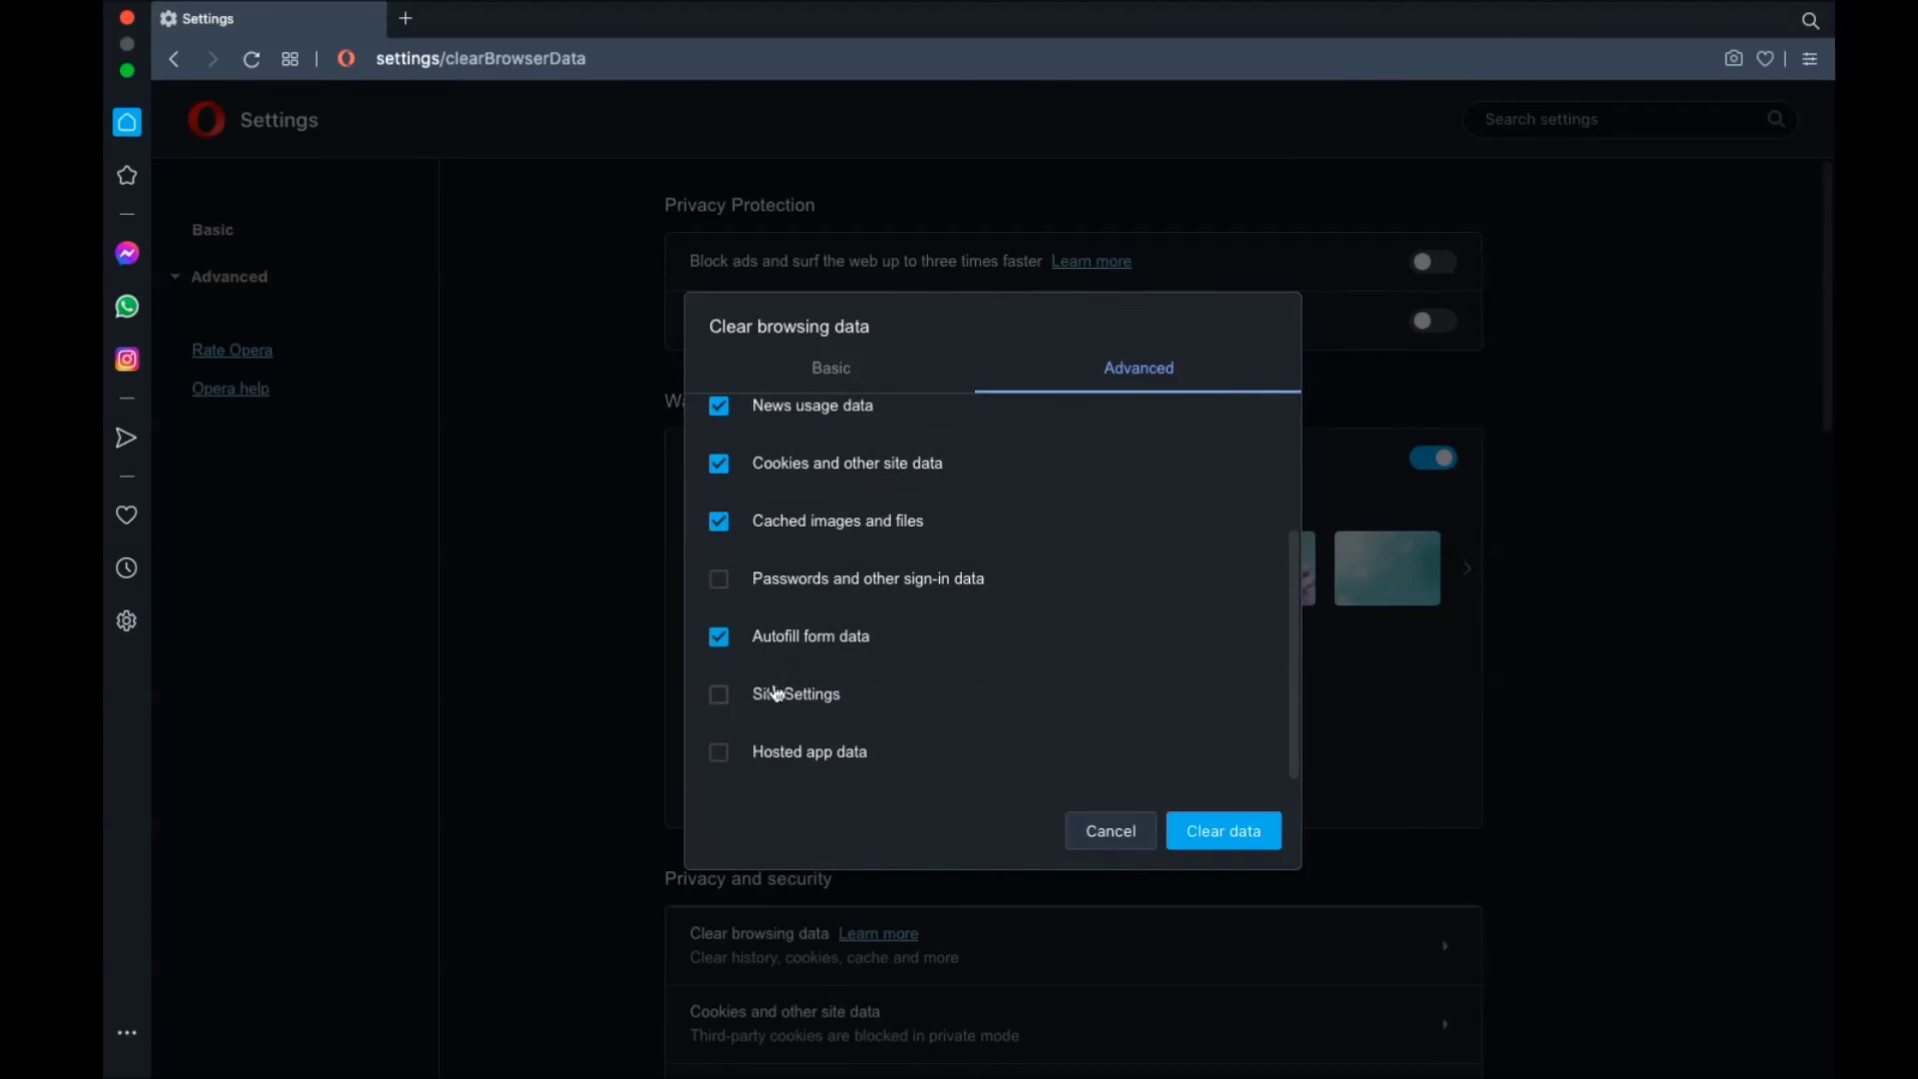
{"action": "left_click", "coordinate": [1218, 837]}
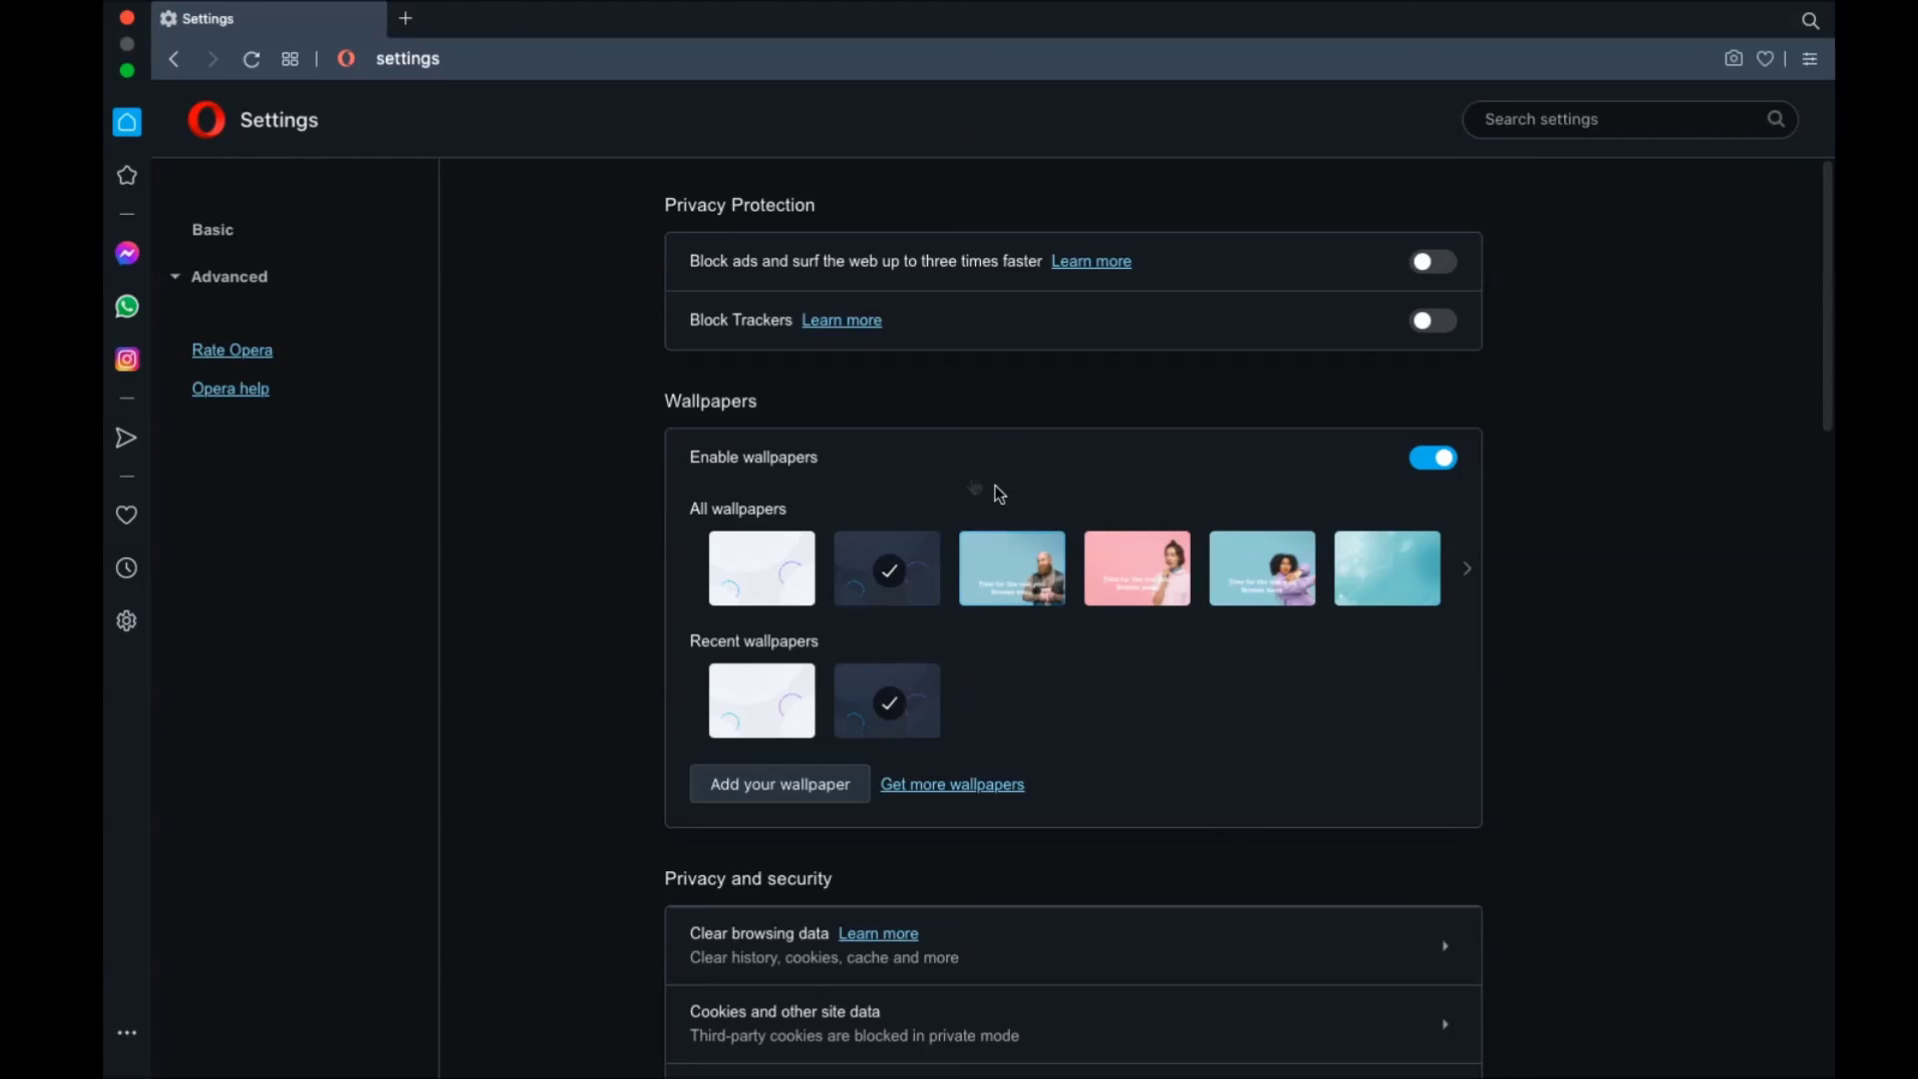
{"action": "left_click", "coordinate": [126, 14]}
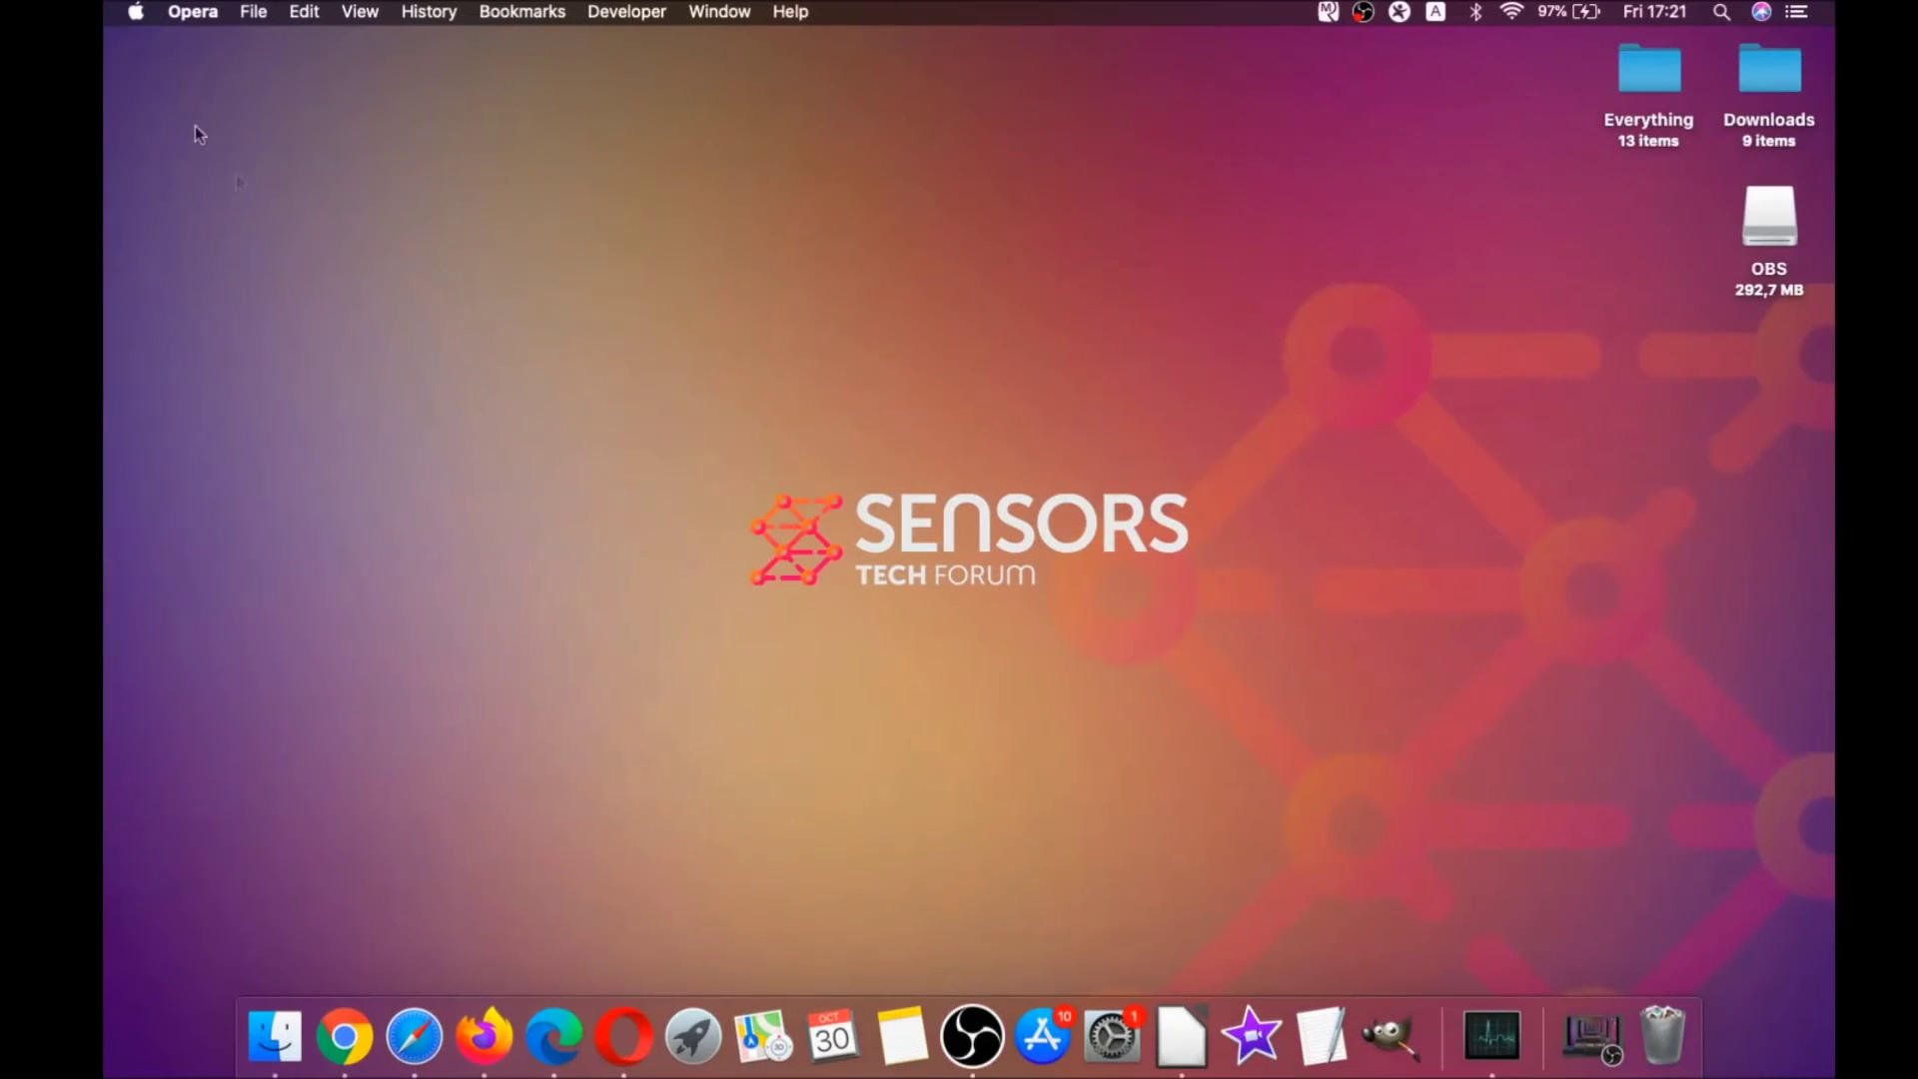